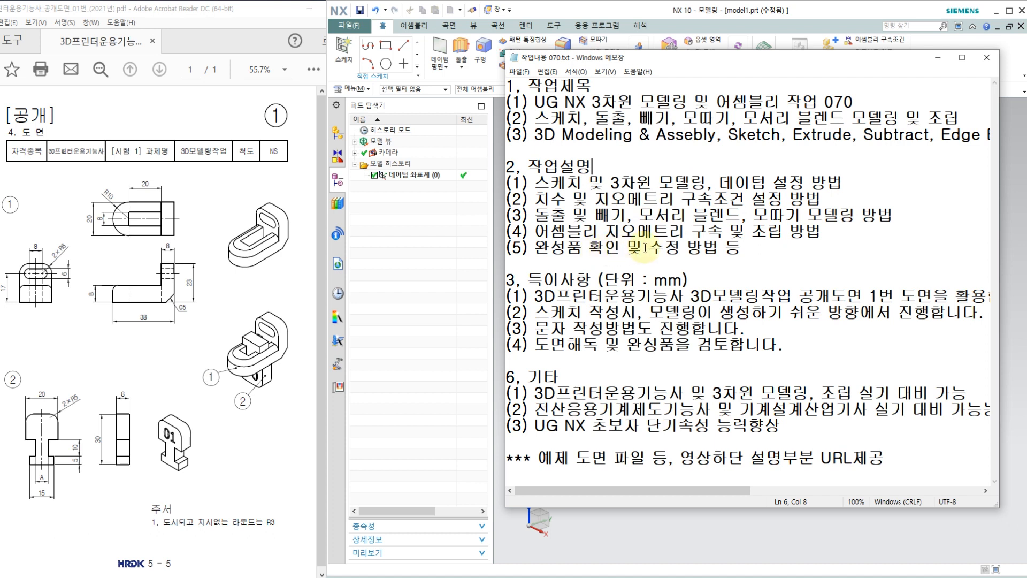
# Read the Notepad work notes on the modeling tasks and special remarks, then switch back to NX.
pyautogui.click(751, 250)
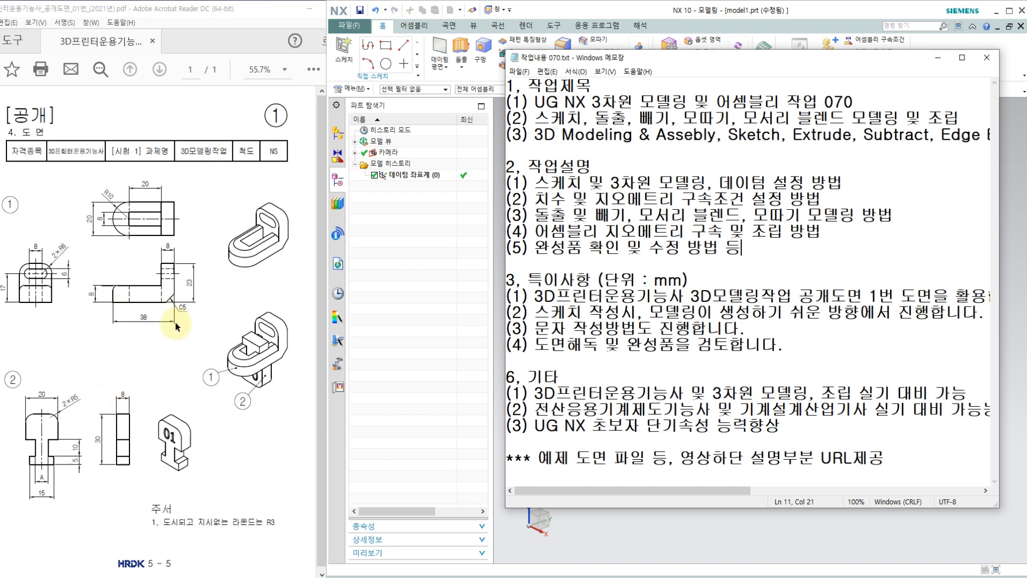
pyautogui.moveTo(532, 279); pyautogui.dragTo(817, 339)
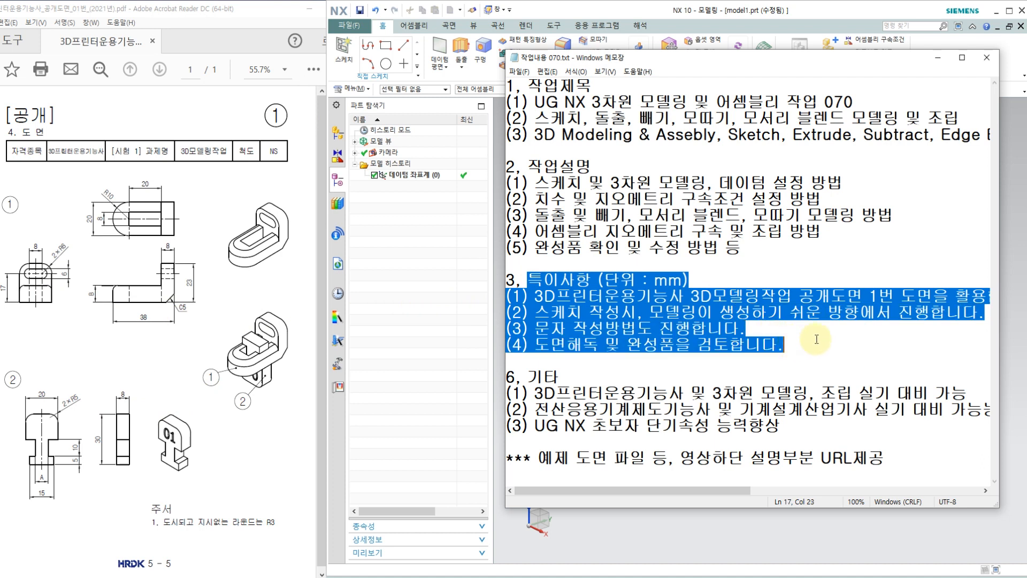
pyautogui.click(816, 338)
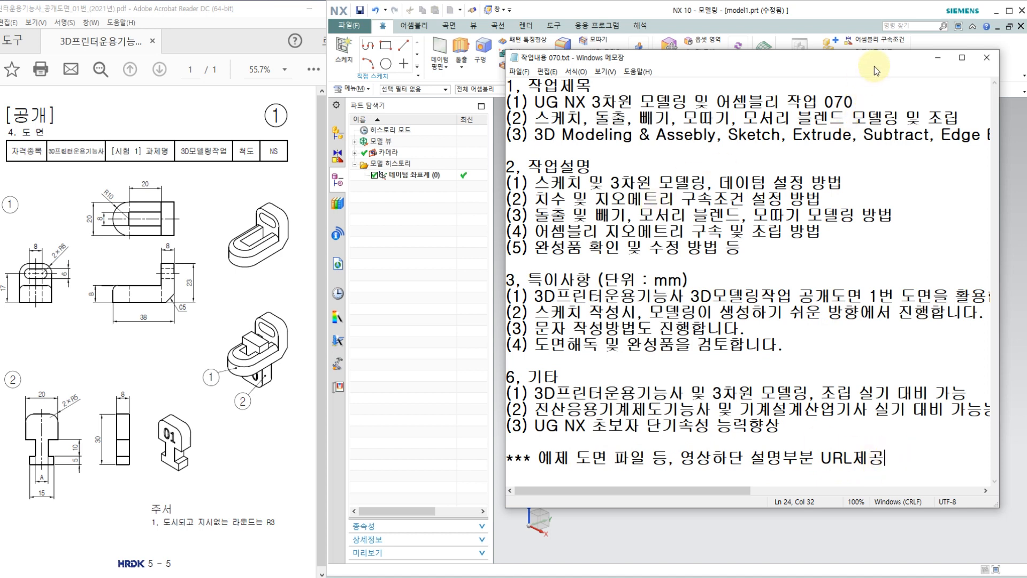
pyautogui.click(413, 296)
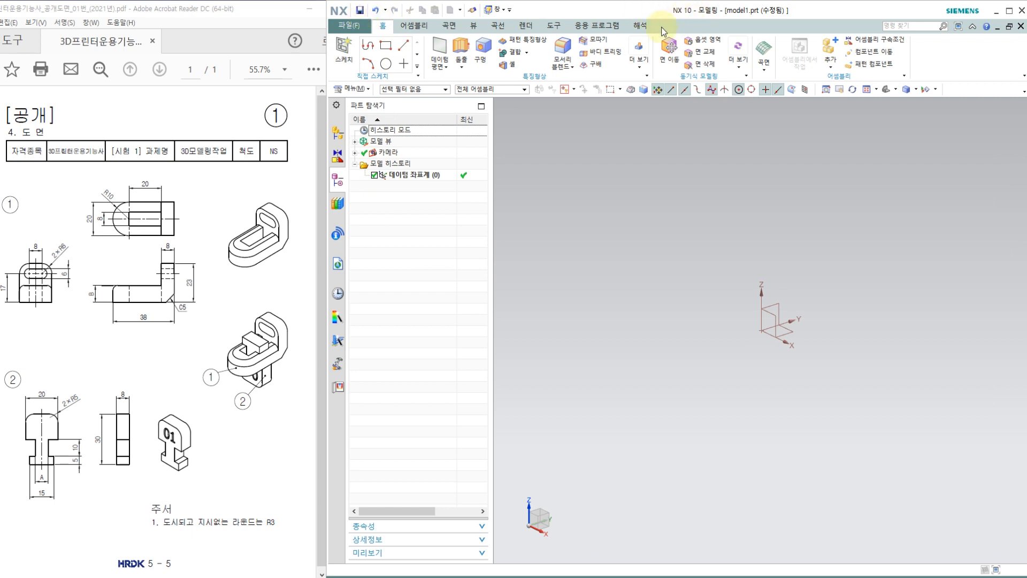
# Switch to the PDF drawing in Acrobat Reader and look over both parts, the isometric views and the general note.
pyautogui.click(41, 188)
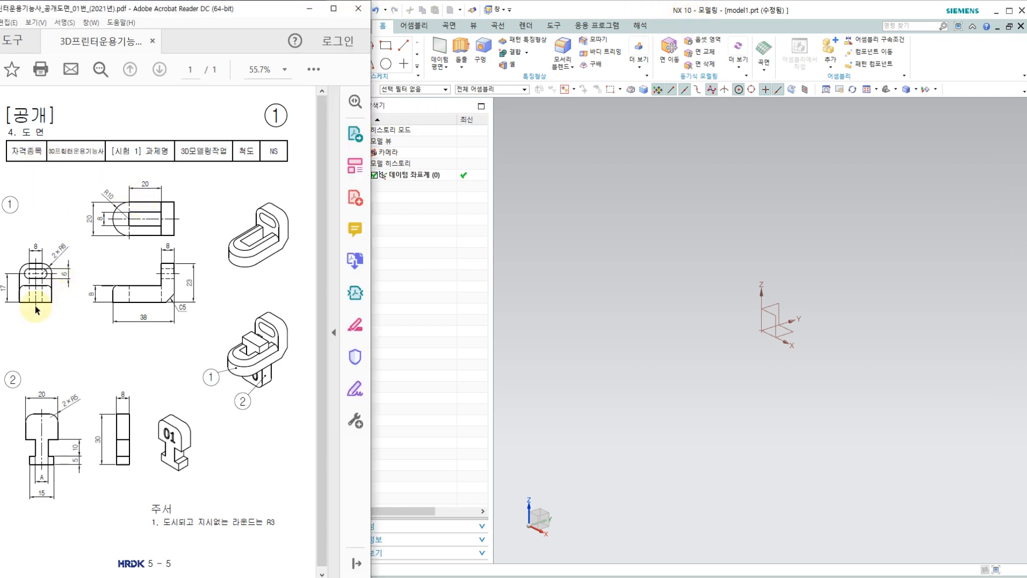
pyautogui.keyDown('ctrl'); pyautogui.scroll(1, 36, 309); pyautogui.keyUp('ctrl')
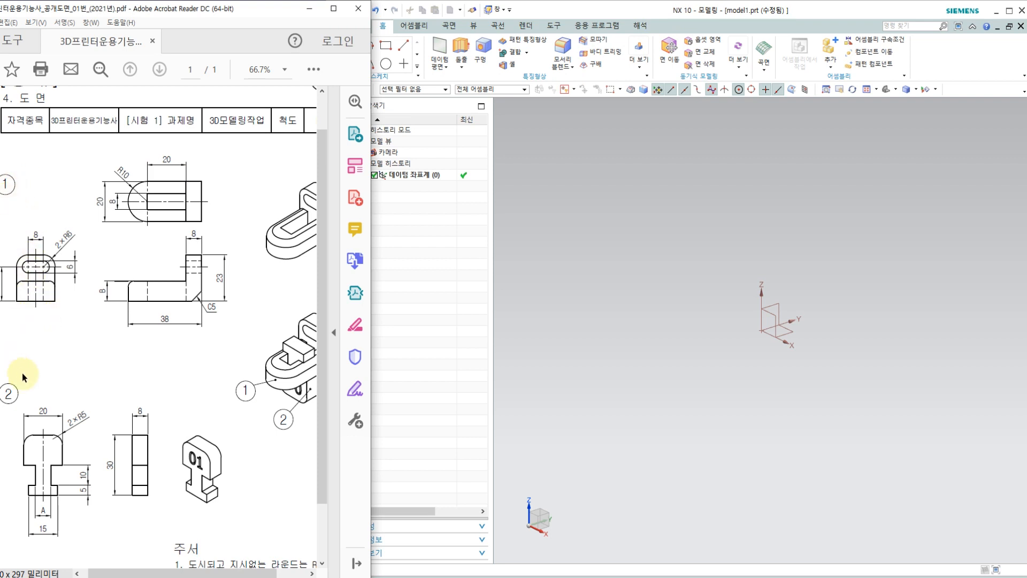
pyautogui.moveTo(214, 572); pyautogui.dragTo(206, 572)
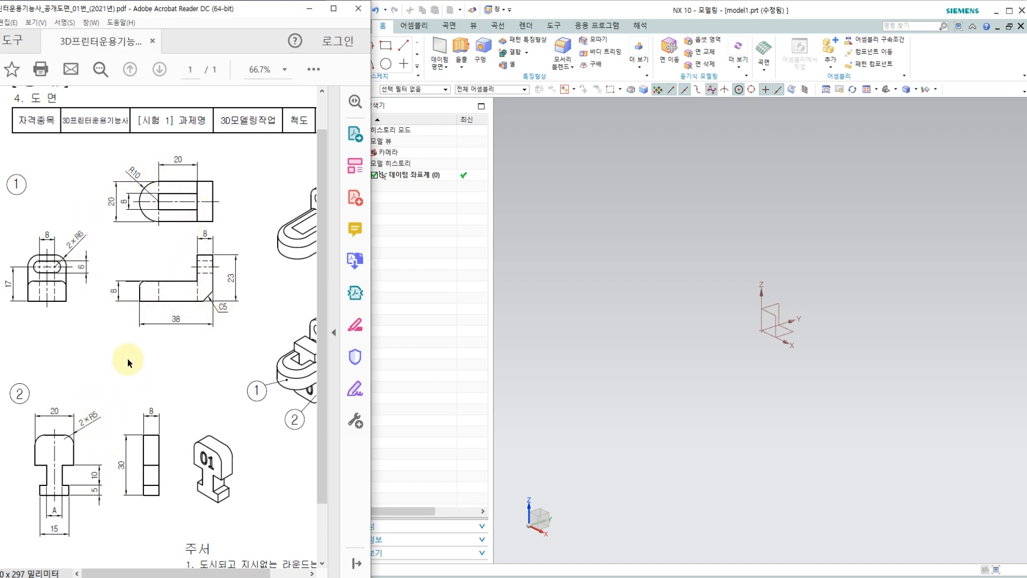
pyautogui.moveTo(191, 573); pyautogui.dragTo(229, 575)
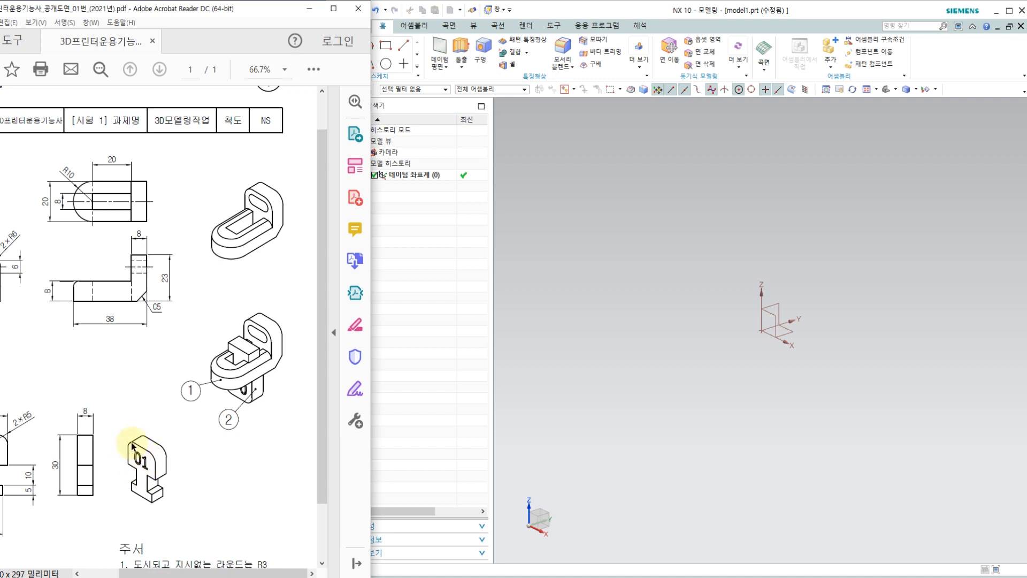
pyautogui.moveTo(320, 485); pyautogui.dragTo(322, 511)
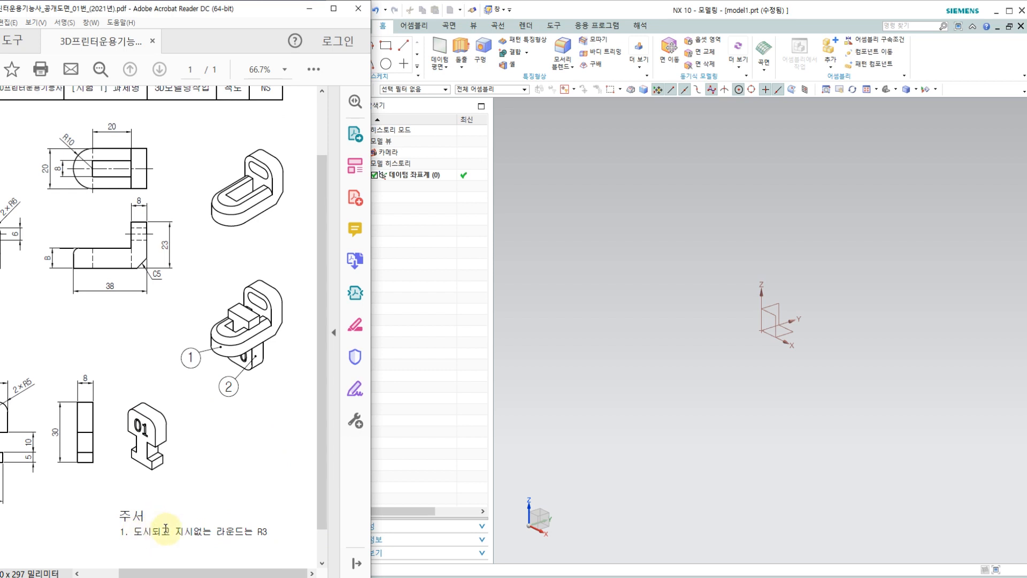
pyautogui.moveTo(220, 572); pyautogui.dragTo(183, 571)
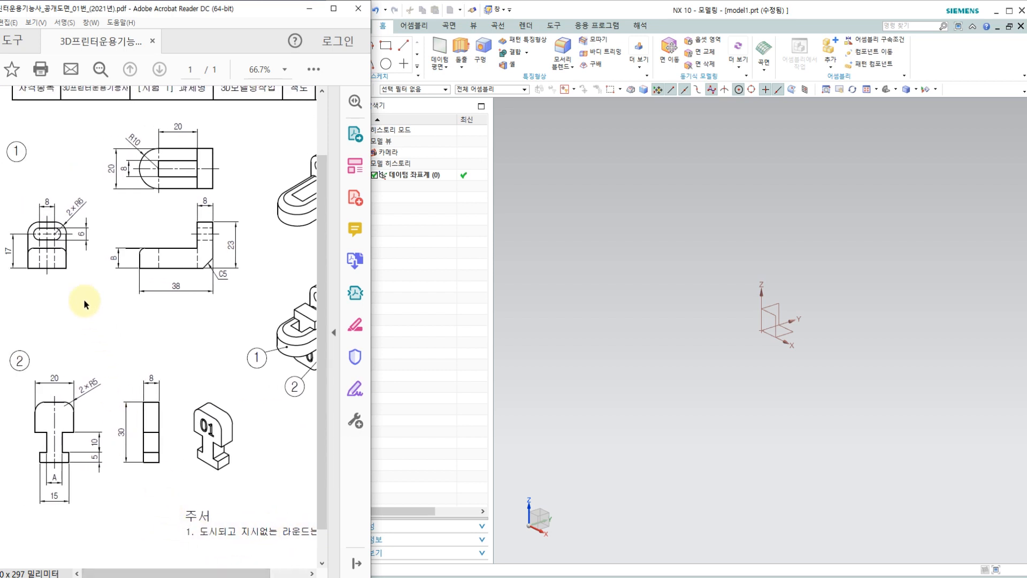
# Examine the orthographic views of part 1 in the drawing, including the slot and rounded corners of its upright.
pyautogui.keyDown('ctrl'); pyautogui.scroll(3, 41, 213); pyautogui.keyUp('ctrl')
pyautogui.keyDown('ctrl'); pyautogui.scroll(-2, 40, 212); pyautogui.keyUp('ctrl')
pyautogui.keyDown('ctrl'); pyautogui.scroll(-1, 144, 195); pyautogui.keyUp('ctrl')
pyautogui.keyDown('ctrl'); pyautogui.scroll(1, 147, 195); pyautogui.keyUp('ctrl')
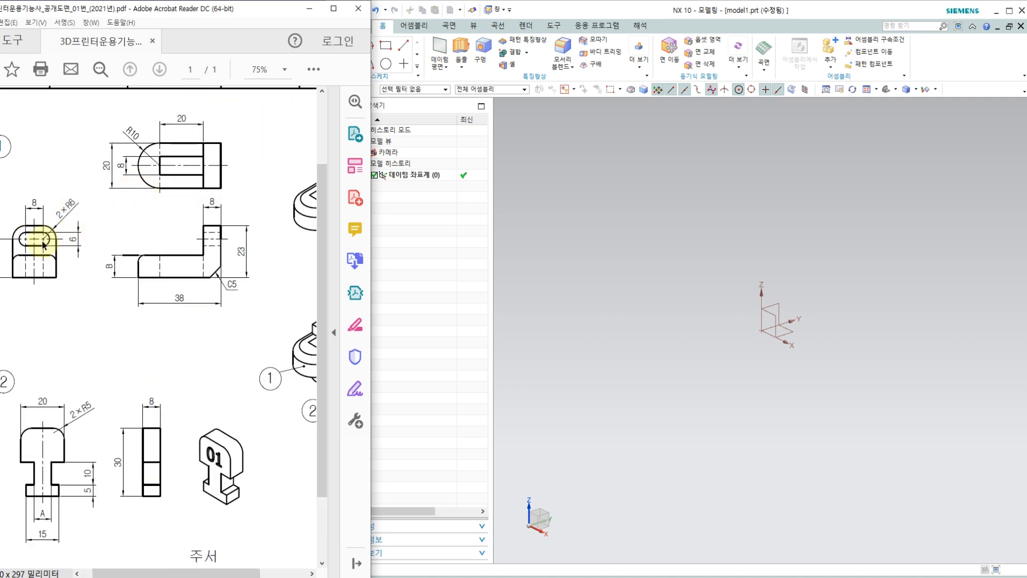
pyautogui.keyDown('ctrl'); pyautogui.scroll(2, 38, 237); pyautogui.keyUp('ctrl')
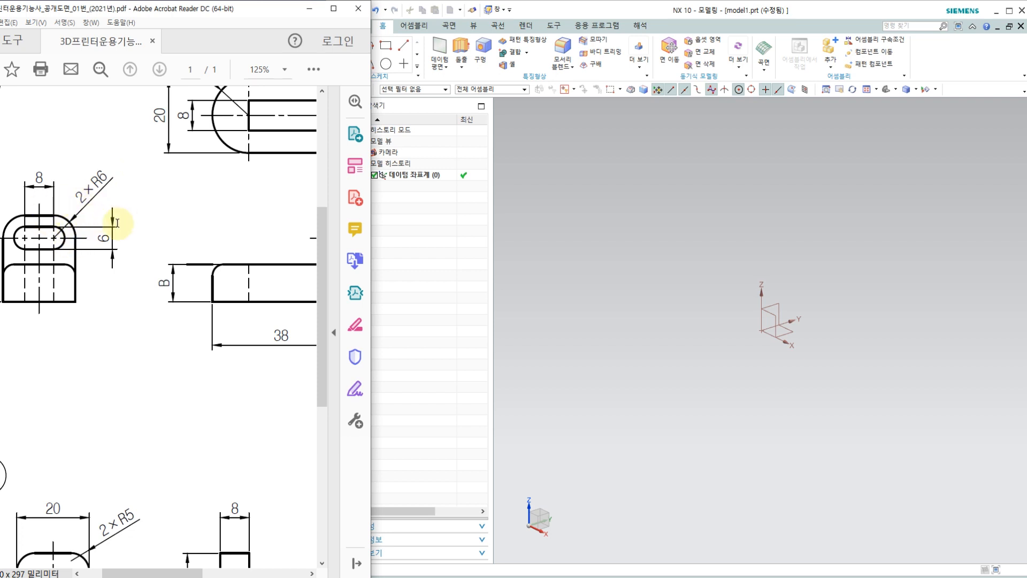
pyautogui.keyDown('ctrl'); pyautogui.scroll(-3, 116, 223); pyautogui.keyUp('ctrl')
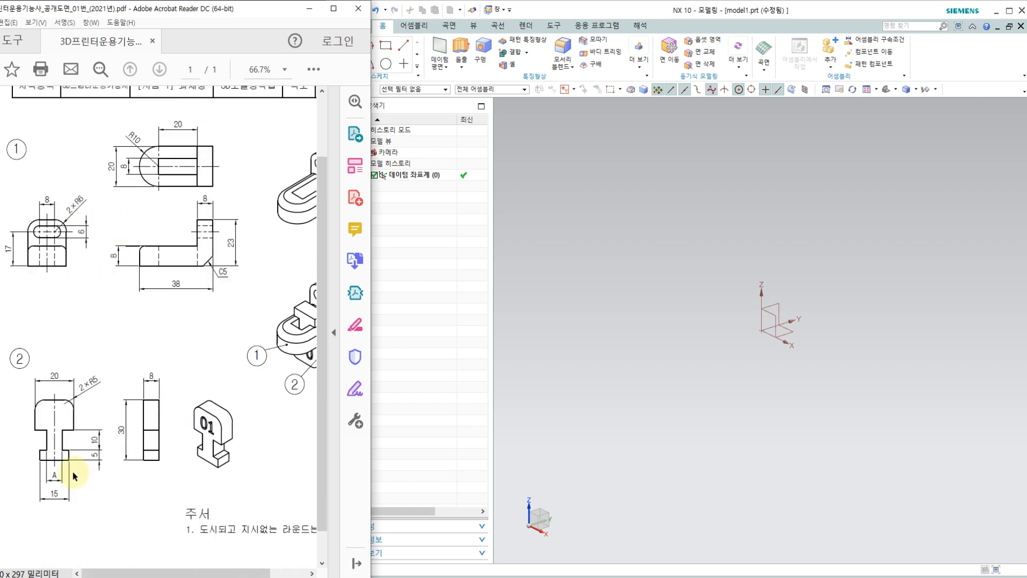
# Examine part 2's views and dimensions, the assembly view and the note on unspecified rounds.
pyautogui.keyDown('ctrl'); pyautogui.scroll(2, 51, 482); pyautogui.keyUp('ctrl')
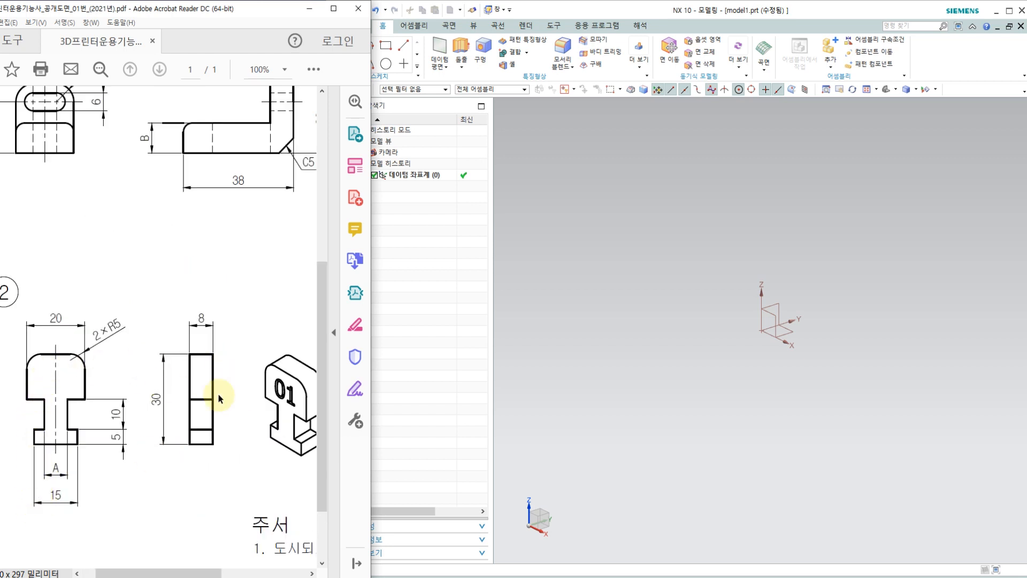
pyautogui.keyDown('ctrl'); pyautogui.scroll(-2, 217, 392); pyautogui.keyUp('ctrl')
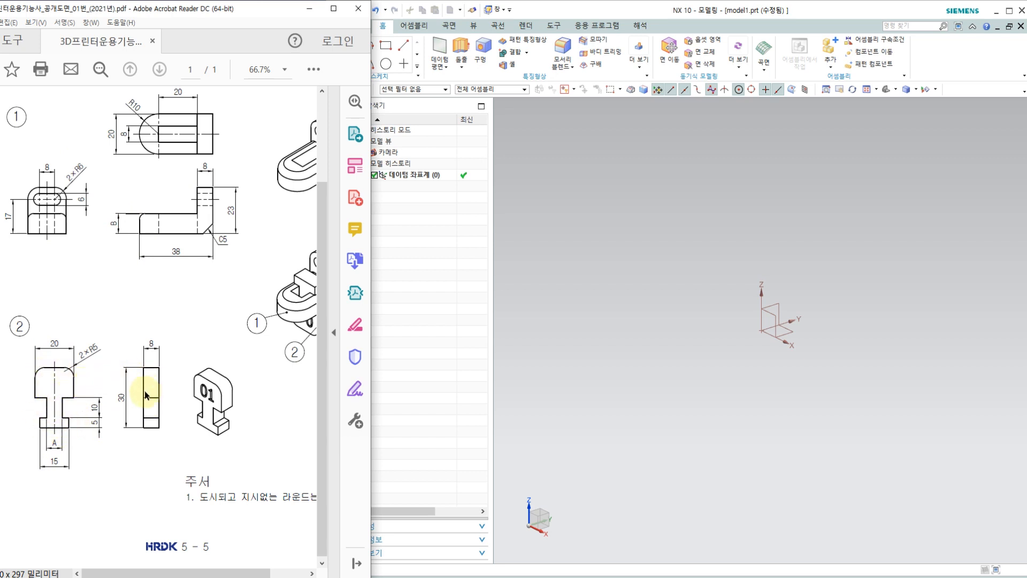
pyautogui.moveTo(168, 572); pyautogui.dragTo(205, 556)
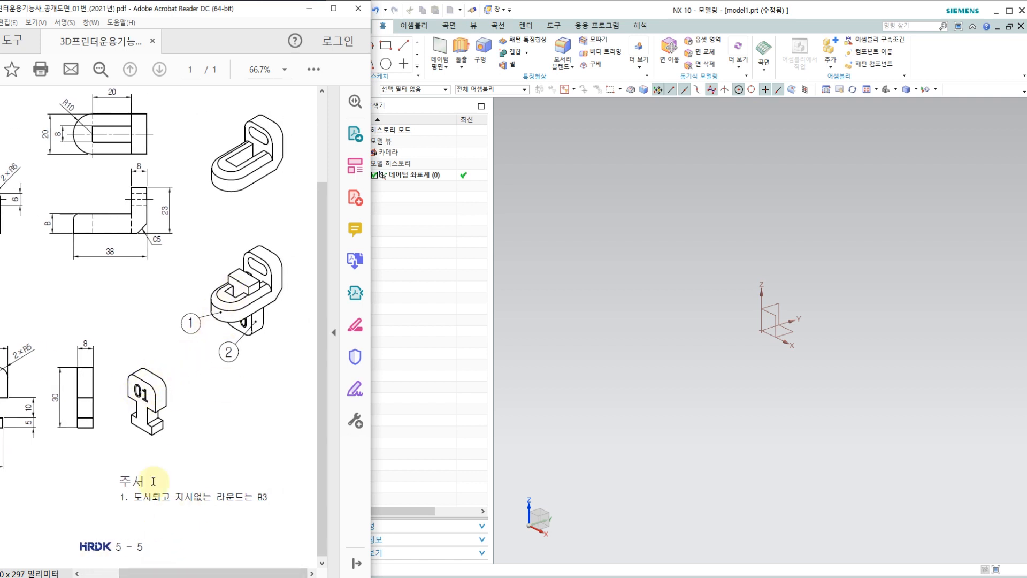
pyautogui.moveTo(155, 571); pyautogui.dragTo(113, 570)
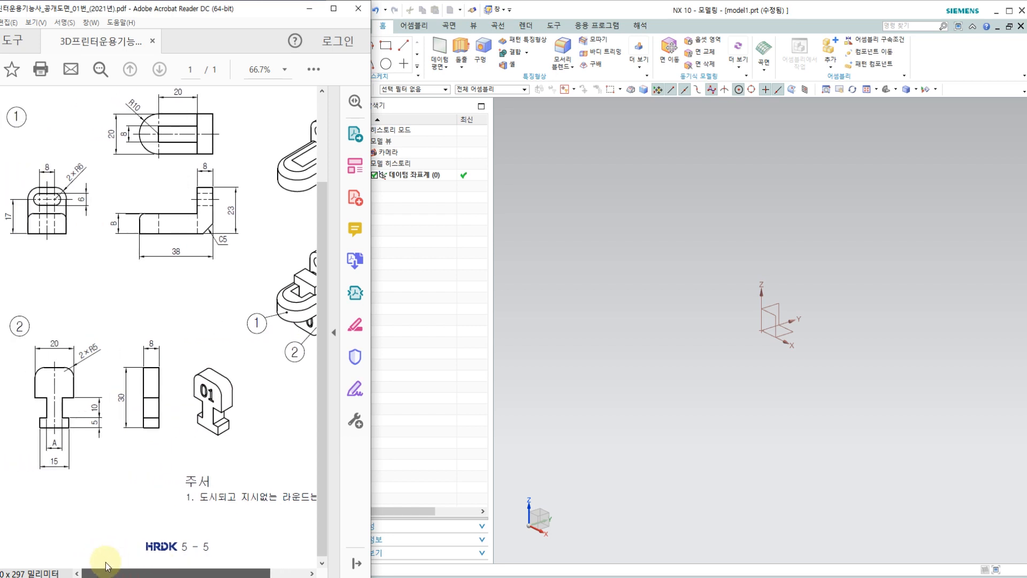
pyautogui.keyDown('ctrl'); pyautogui.scroll(1, 98, 419); pyautogui.keyUp('ctrl')
pyautogui.scroll(1, 98, 419)
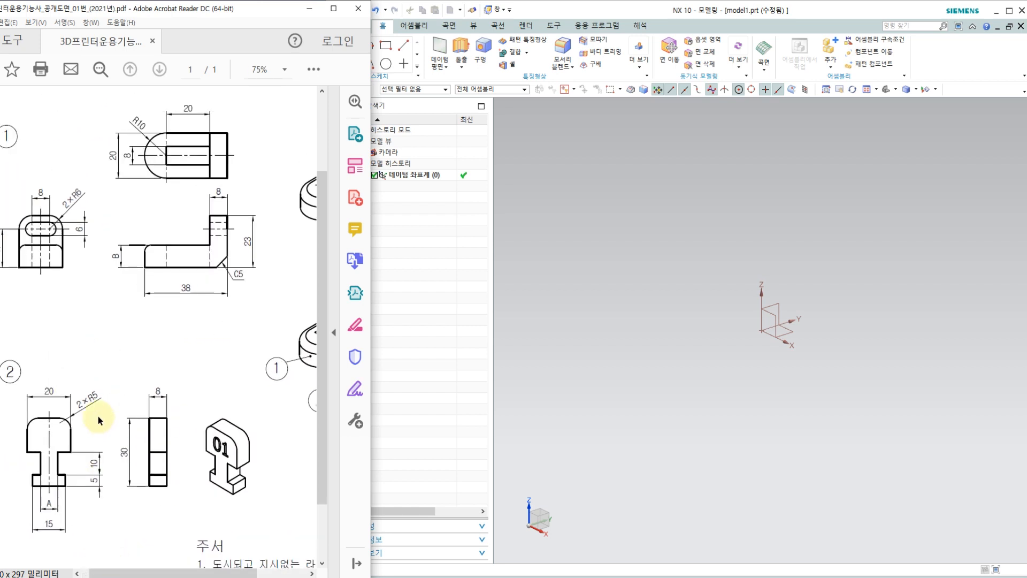
pyautogui.moveTo(135, 572); pyautogui.dragTo(127, 573)
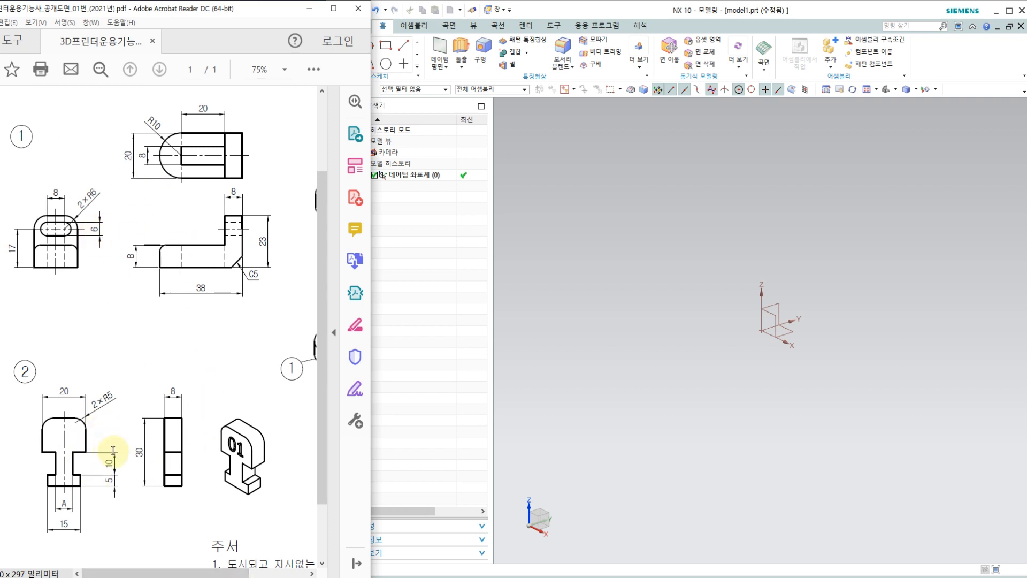
pyautogui.moveTo(223, 574); pyautogui.dragTo(279, 573)
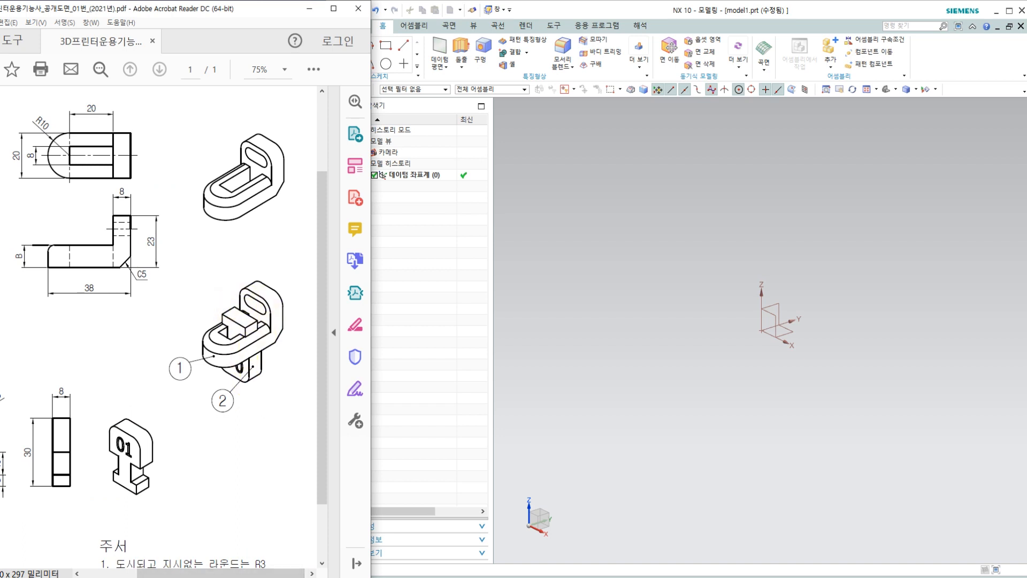
pyautogui.moveTo(189, 573); pyautogui.dragTo(134, 573)
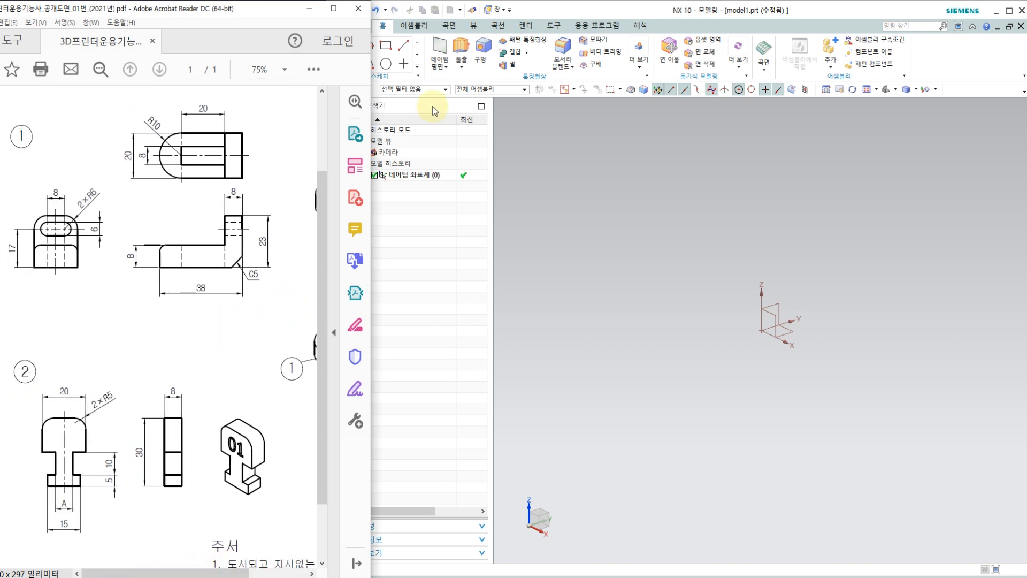
# Switch to NX and create a new sketch on the XZ plane of the datum coordinate system.
pyautogui.click(624, 138)
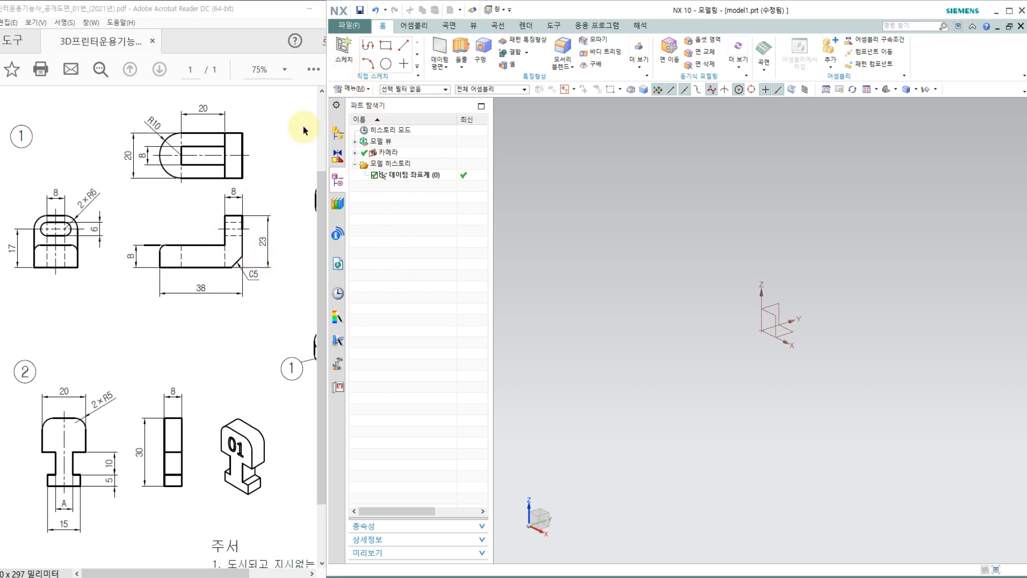
pyautogui.click(344, 48)
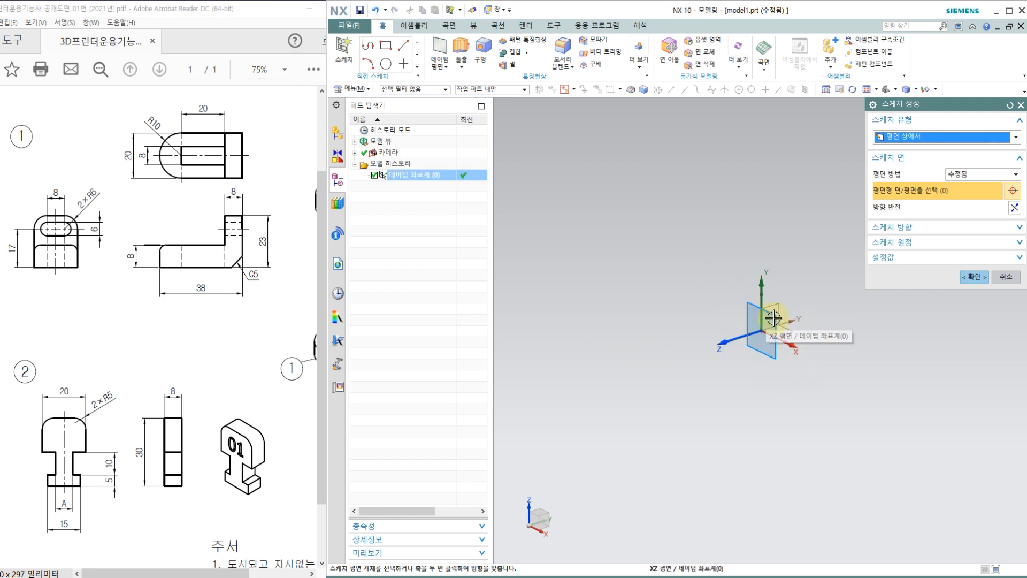
pyautogui.click(769, 323)
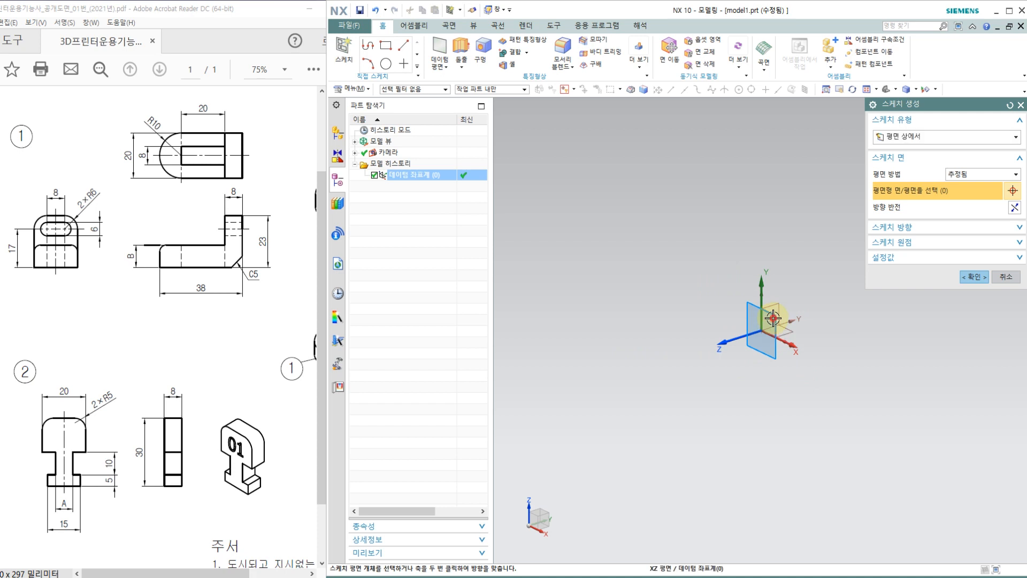
pyautogui.click(973, 277)
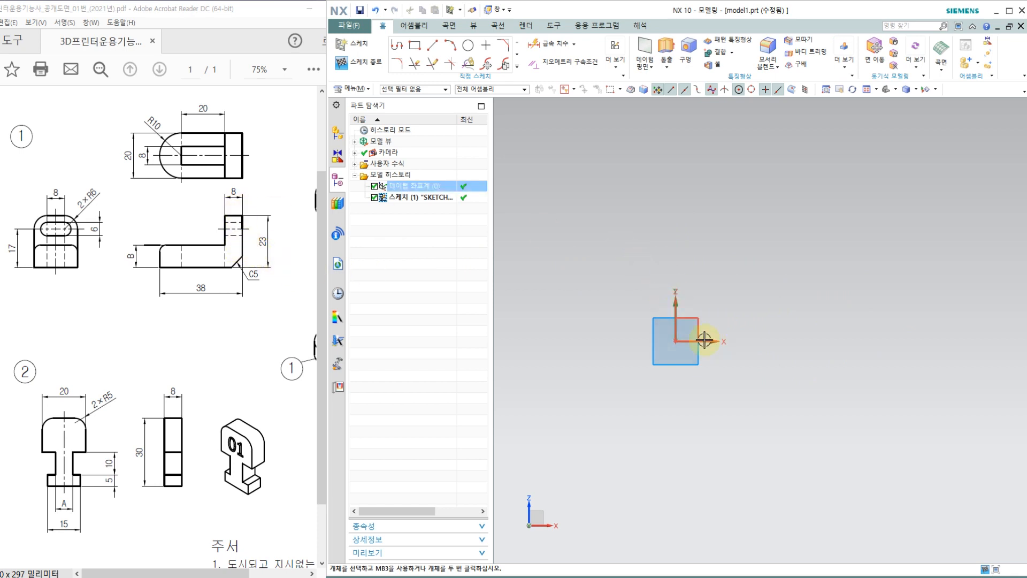
# Sketch part 1's closed L-shaped side profile from the origin, with an upright at the far end and the base's upper edge about 31 mm long.
pyautogui.click(396, 45)
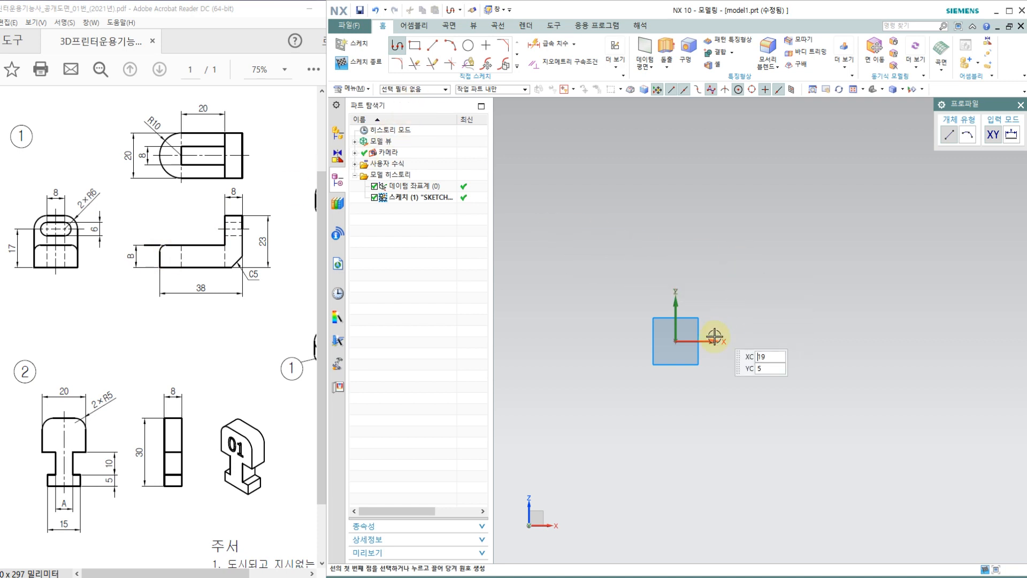
pyautogui.click(675, 343)
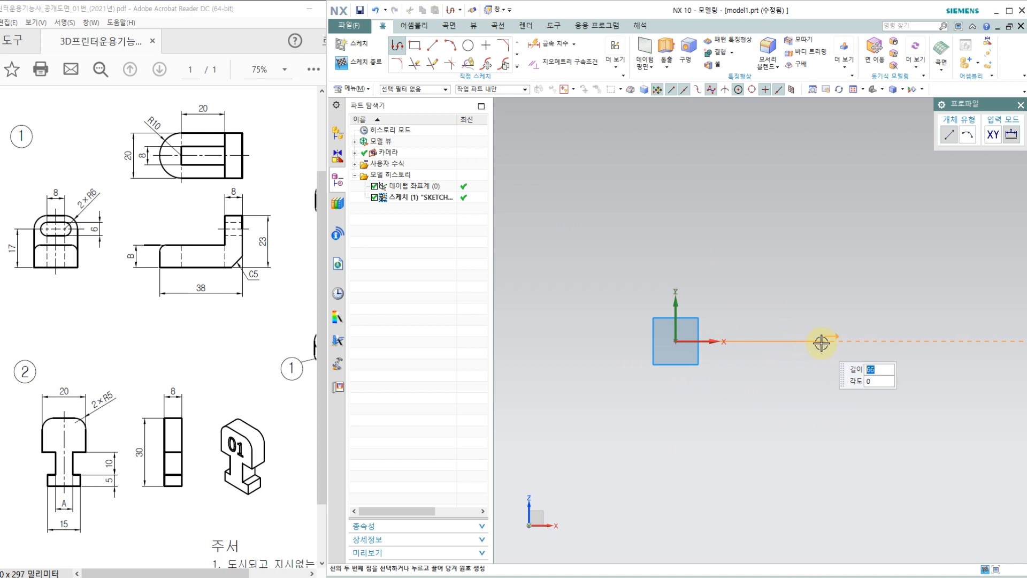
pyautogui.click(764, 339)
pyautogui.scroll(2, 752, 332)
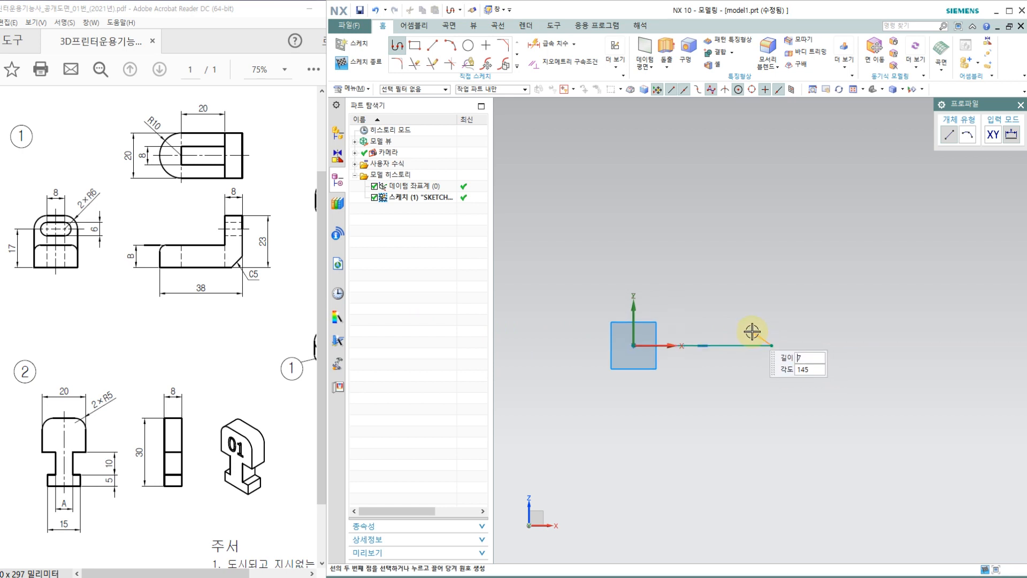
pyautogui.scroll(2, 777, 299)
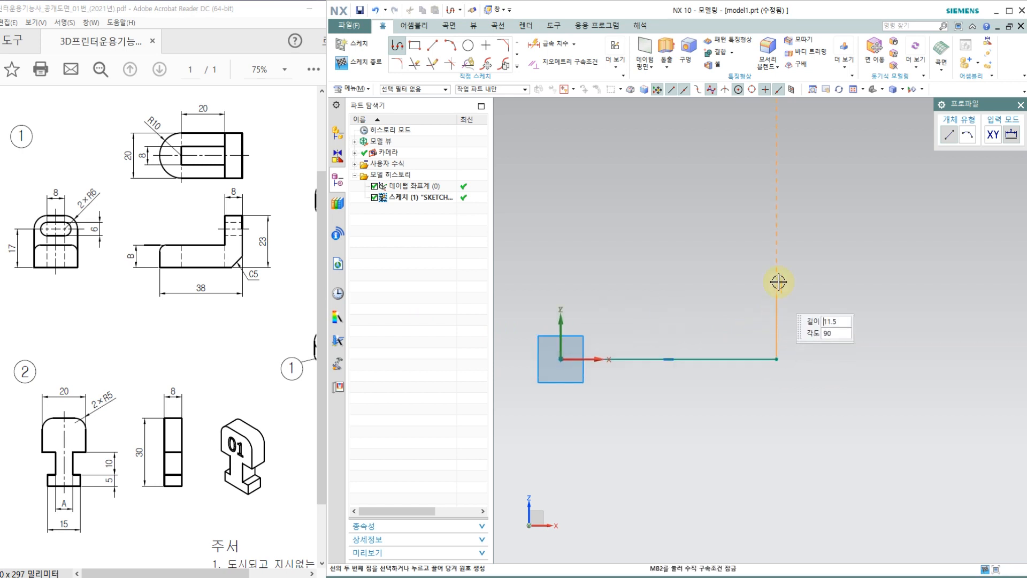
pyautogui.click(776, 241)
pyautogui.click(727, 241)
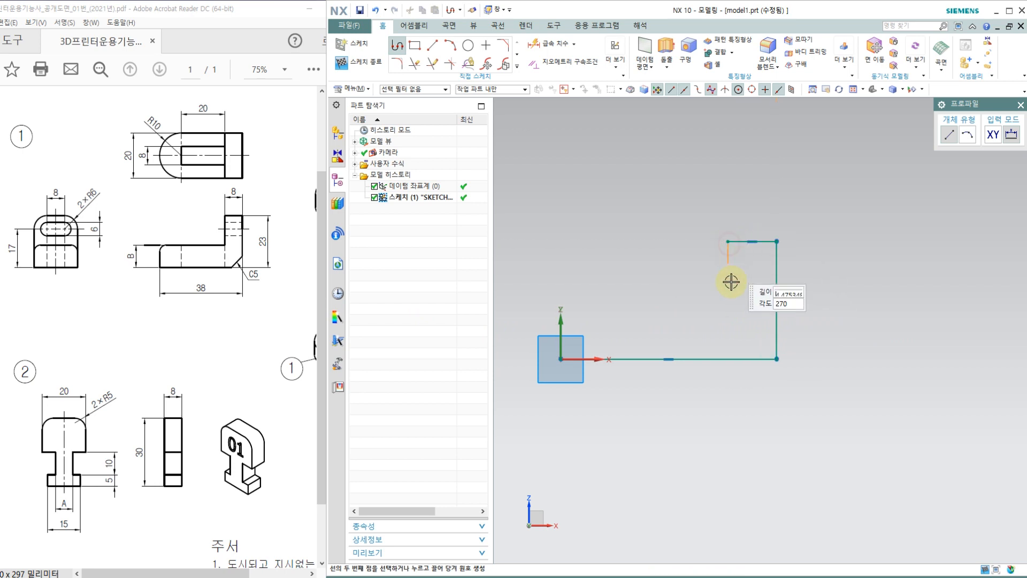
pyautogui.click(728, 317)
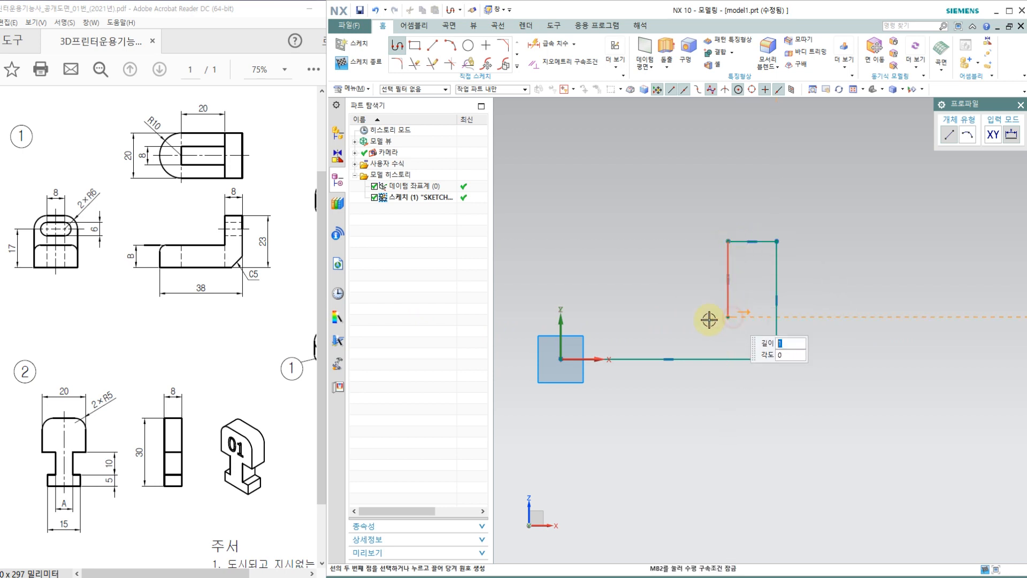
pyautogui.scroll(3, 546, 320)
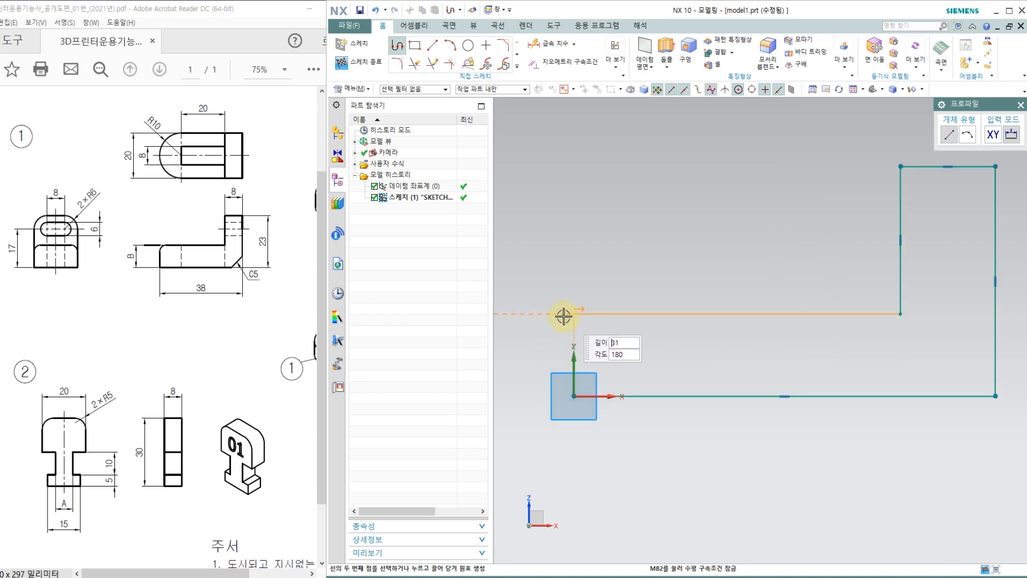
pyautogui.scroll(1, 563, 316)
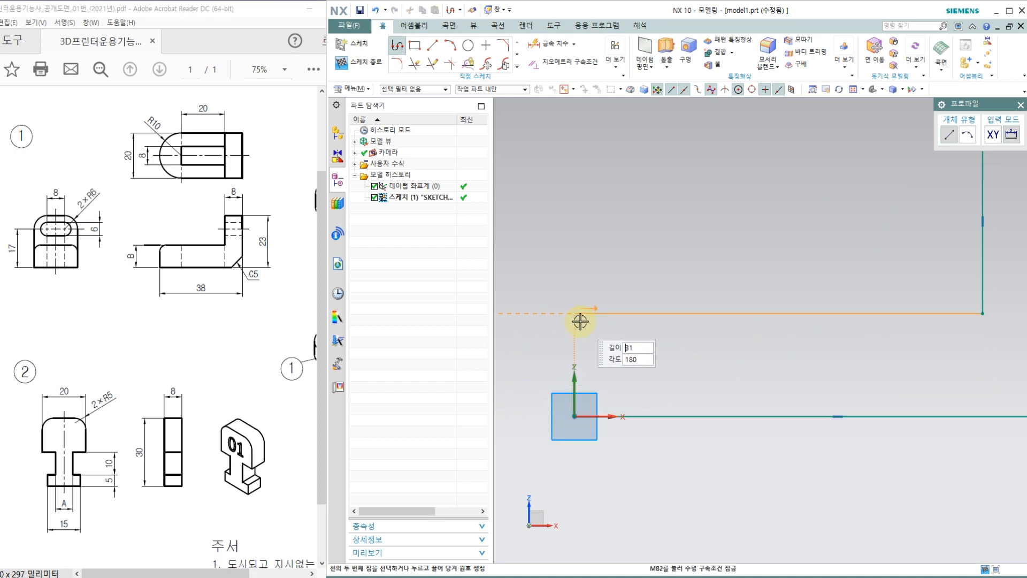
pyautogui.click(578, 320)
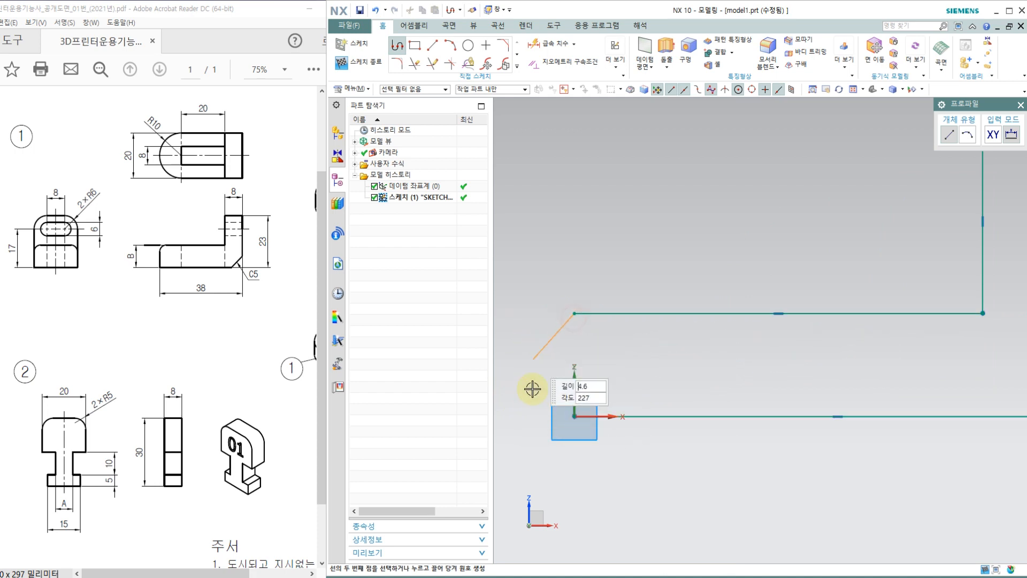
pyautogui.click(572, 418)
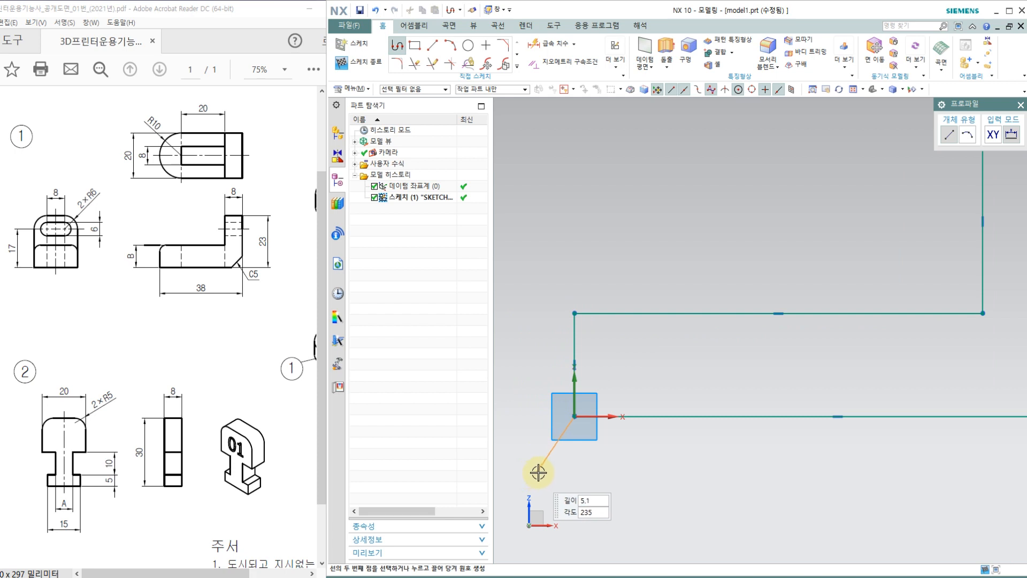
# Stop drawing the profile and dimension the overall length of the L-shaped profile's base line as 38 mm.
pyautogui.click(1020, 107)
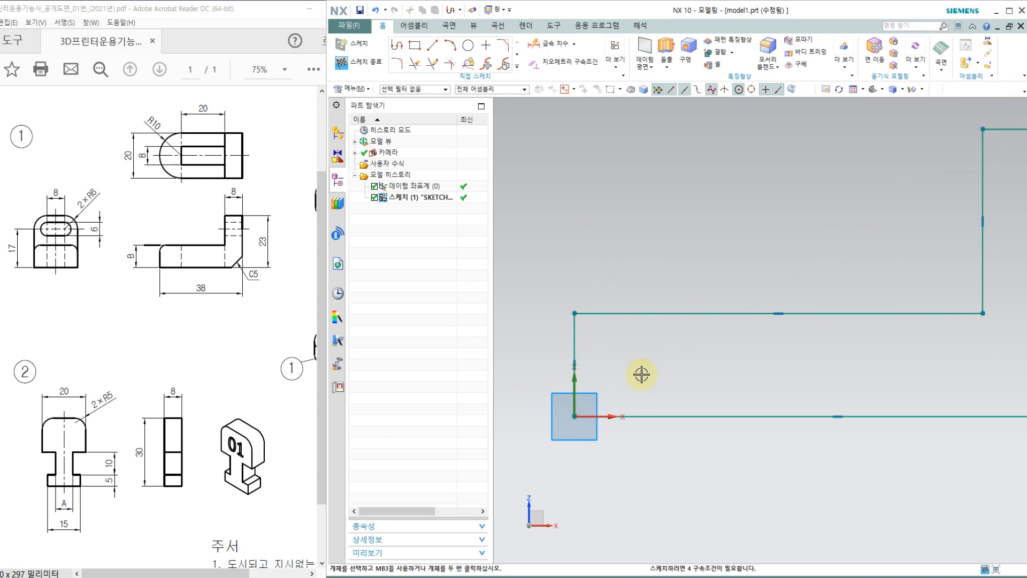
pyautogui.scroll(-2, 640, 369)
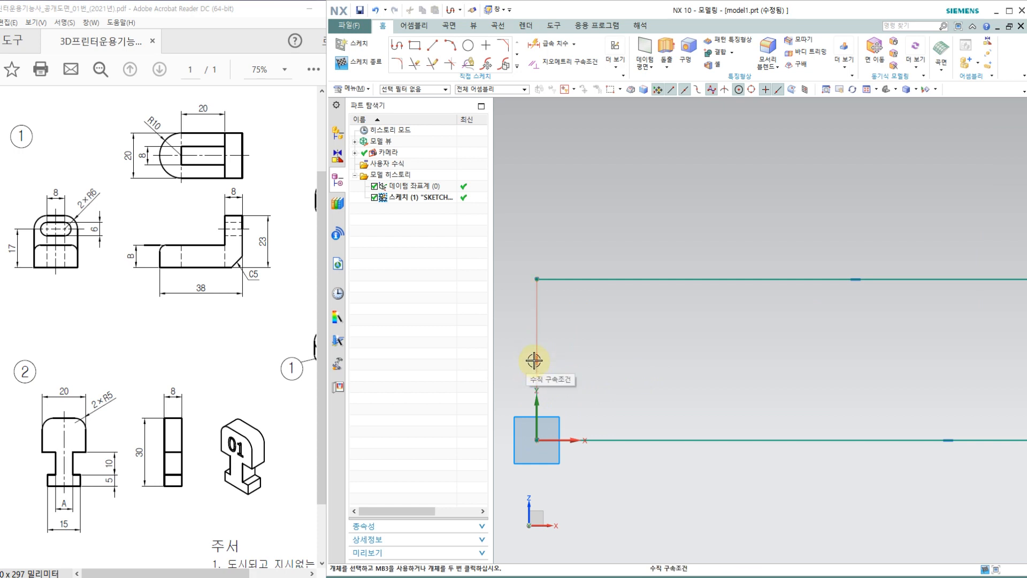
pyautogui.scroll(-5, 536, 359)
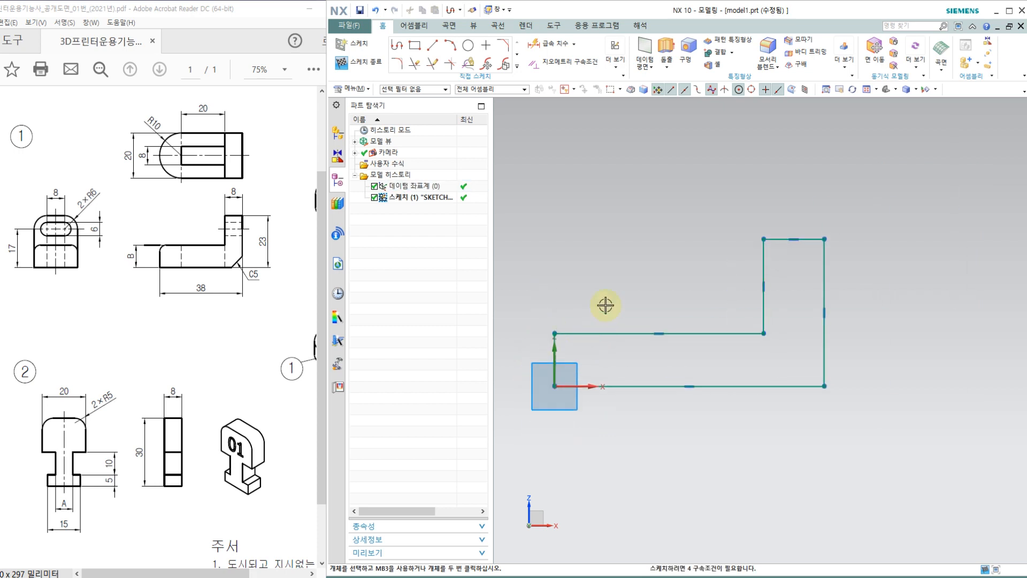
pyautogui.click(548, 44)
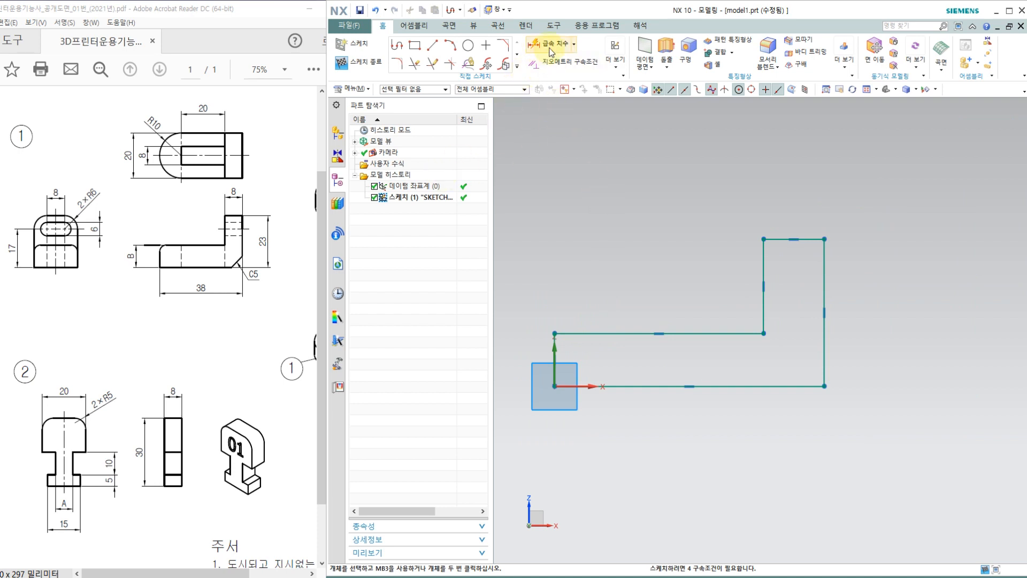
pyautogui.click(736, 386)
pyautogui.click(711, 452)
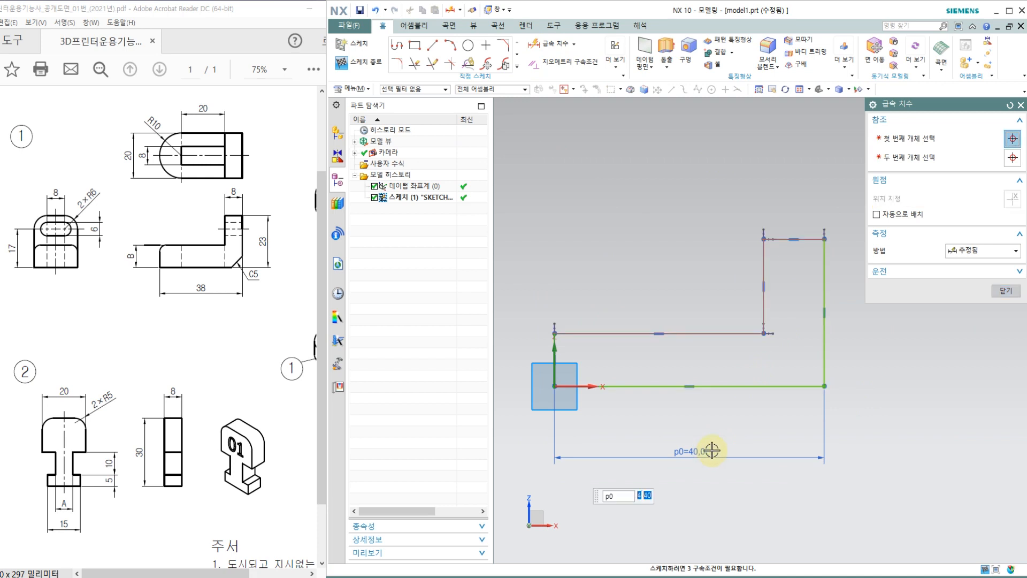
pyautogui.write('38')
pyautogui.press('Return')
# Dimension the profile's overall height as 23 mm and the upright's thickness as 8 mm.
pyautogui.click(810, 359)
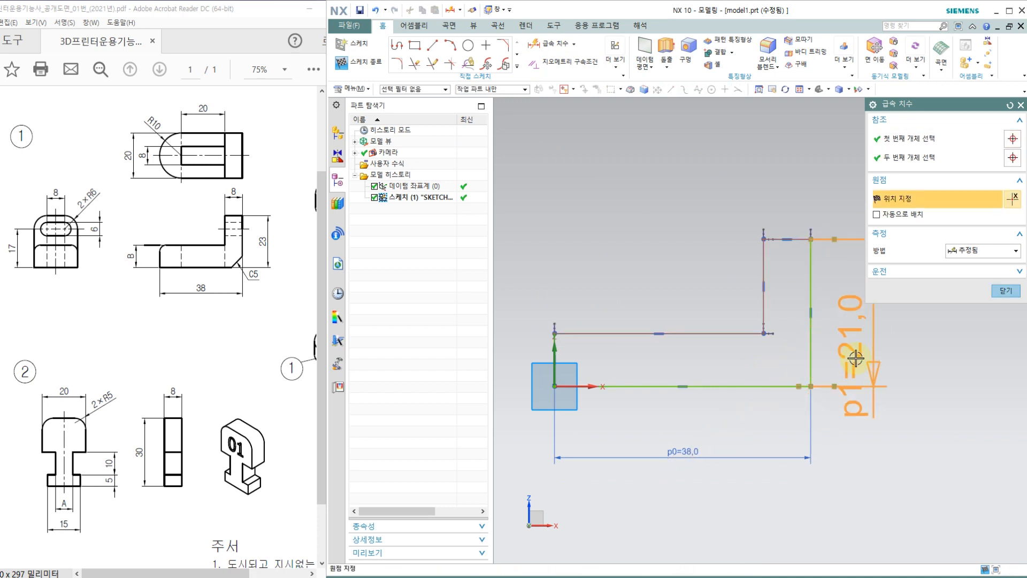
pyautogui.click(859, 359)
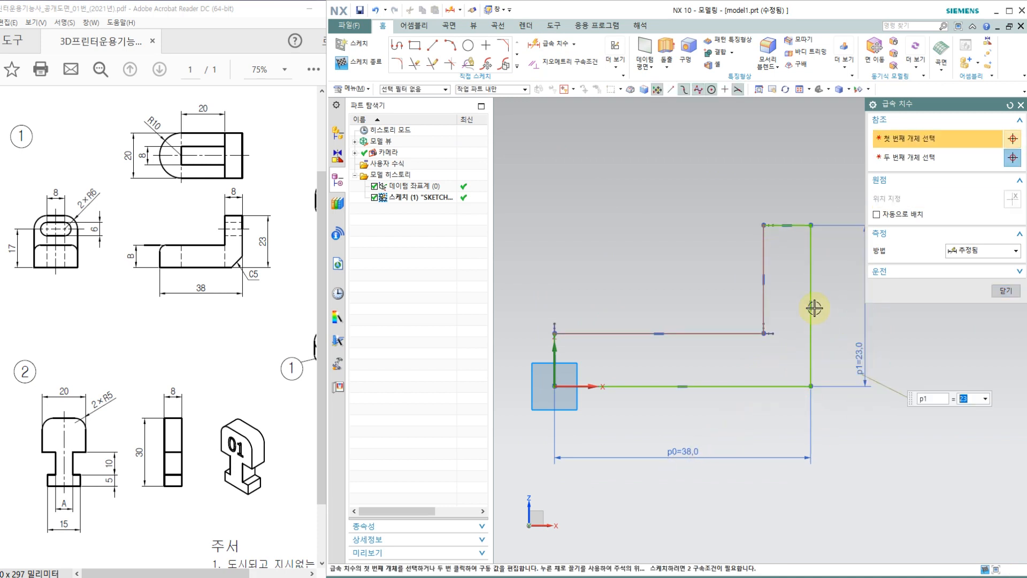
pyautogui.click(796, 235)
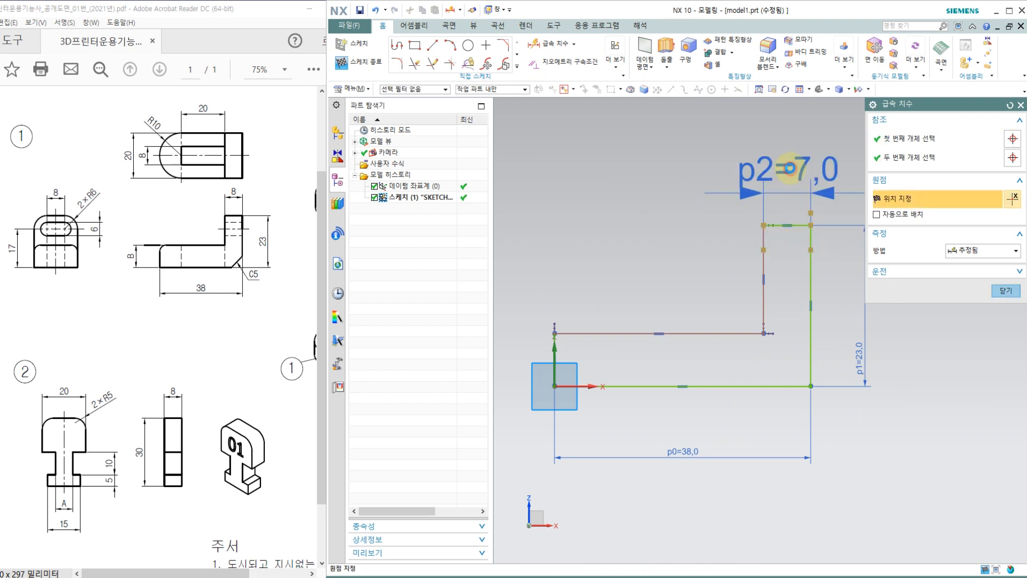
pyautogui.click(790, 168)
pyautogui.write('8')
pyautogui.press('Return')
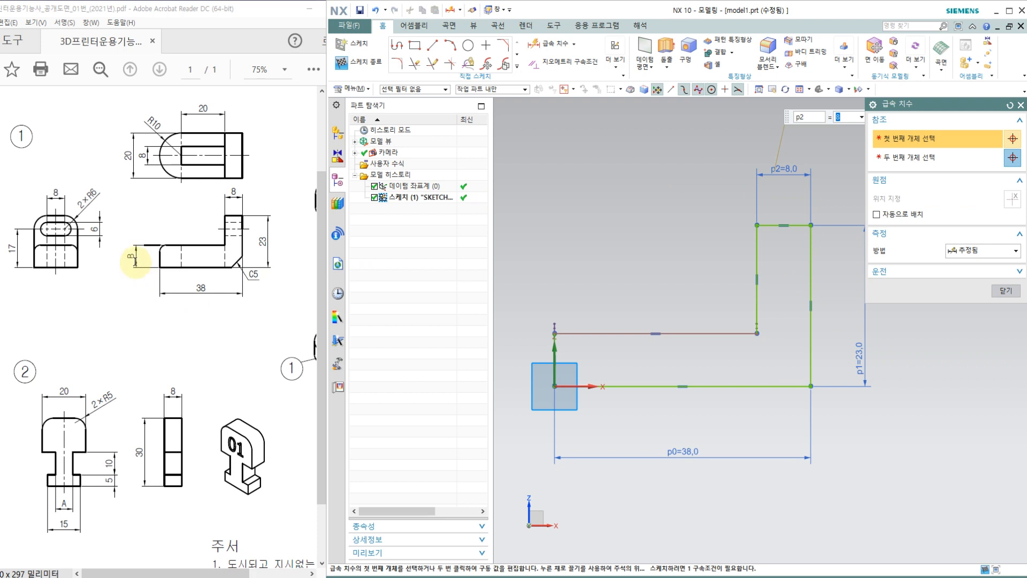
# Switch to the PDF drawing and examine part 1's base thickness dimension B alongside part 2 and the assembly view.
pyautogui.click(130, 261)
pyautogui.keyDown('ctrl'); pyautogui.scroll(6, 127, 257); pyautogui.keyUp('ctrl')
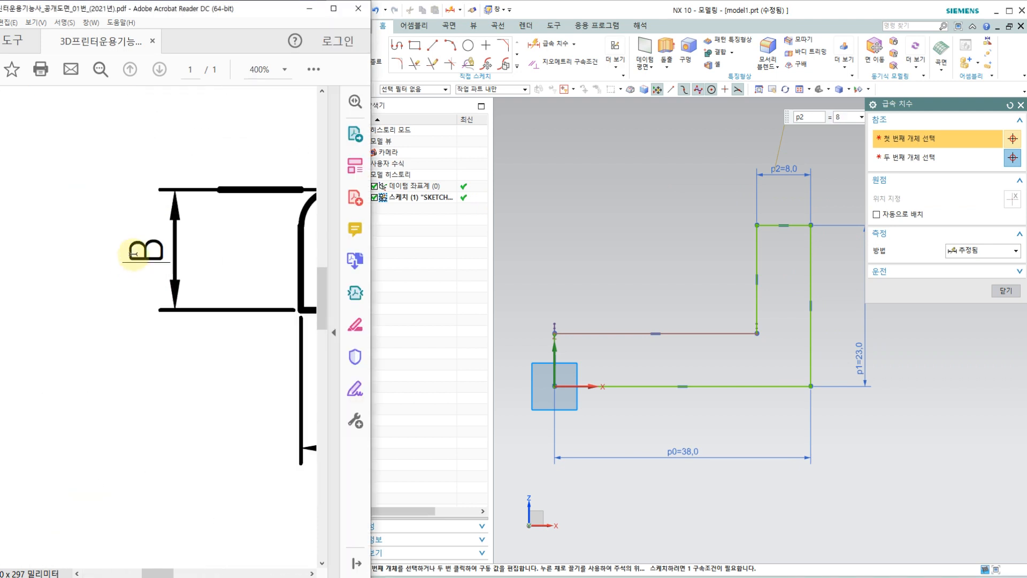
pyautogui.keyDown('ctrl'); pyautogui.scroll(-4, 146, 249); pyautogui.keyUp('ctrl')
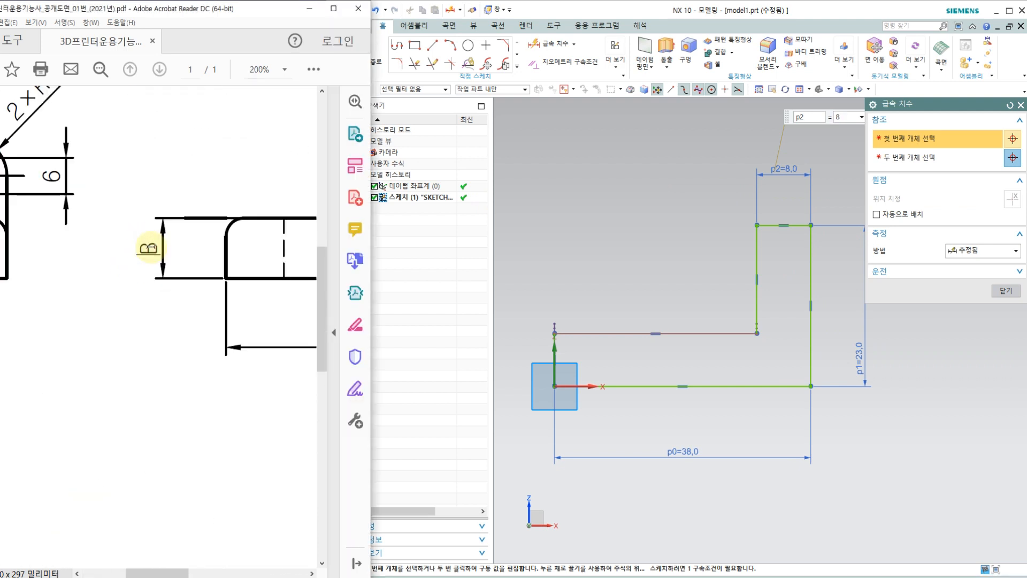
pyautogui.keyDown('ctrl'); pyautogui.scroll(-2, 155, 243); pyautogui.keyUp('ctrl')
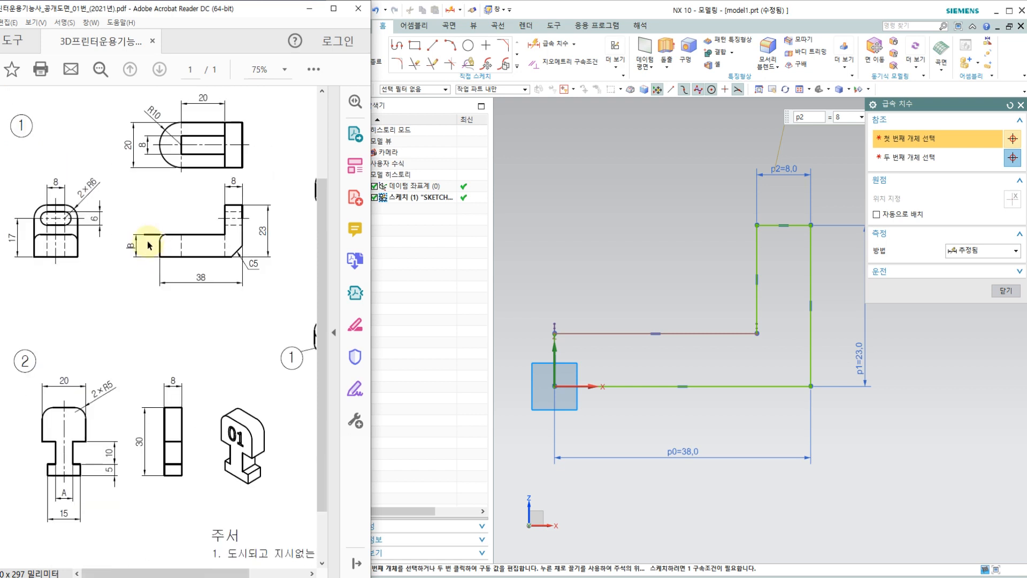
pyautogui.keyDown('ctrl'); pyautogui.scroll(-1, 179, 230); pyautogui.keyUp('ctrl')
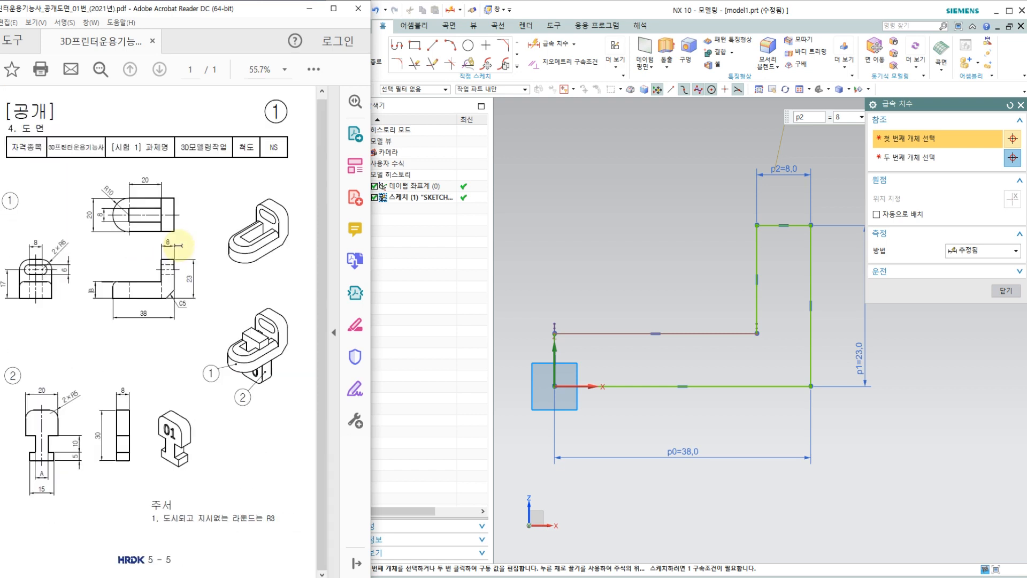
pyautogui.keyDown('ctrl'); pyautogui.scroll(1, 268, 380); pyautogui.keyUp('ctrl')
pyautogui.keyDown('ctrl'); pyautogui.scroll(1, 269, 379); pyautogui.keyUp('ctrl')
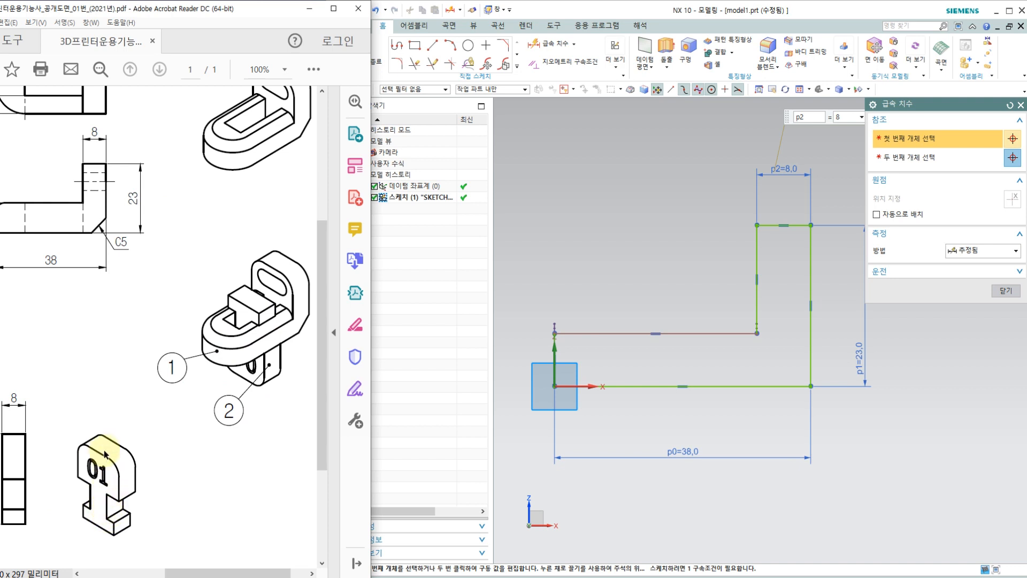
pyautogui.keyDown('ctrl'); pyautogui.scroll(-2, 43, 464); pyautogui.keyUp('ctrl')
pyautogui.keyDown('ctrl'); pyautogui.scroll(1, 50, 436); pyautogui.keyUp('ctrl')
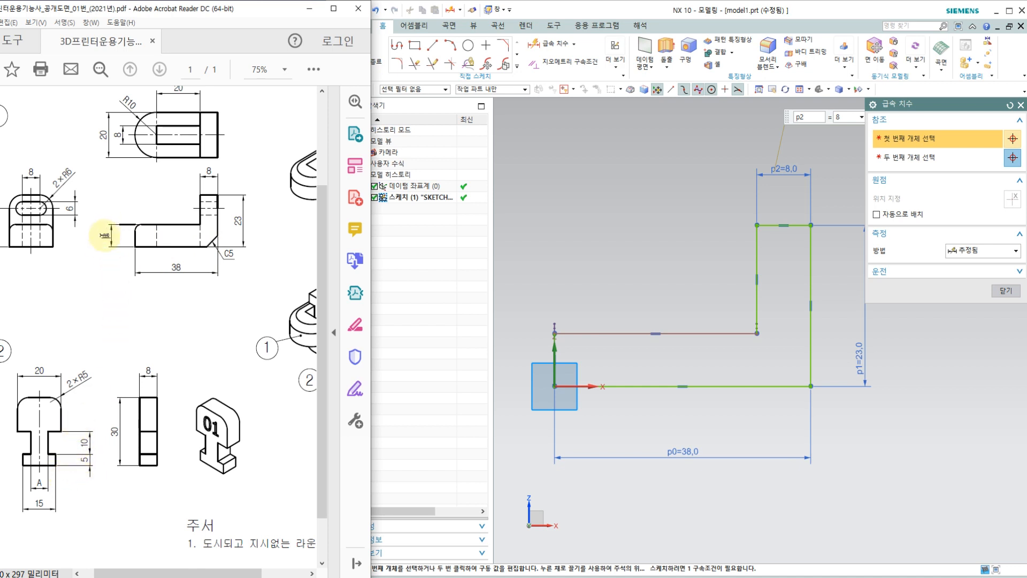
# Switch back to NX, dimension the base's thickness in the profile as 10 mm and finish the sketch.
pyautogui.scroll(-2, 706, 235)
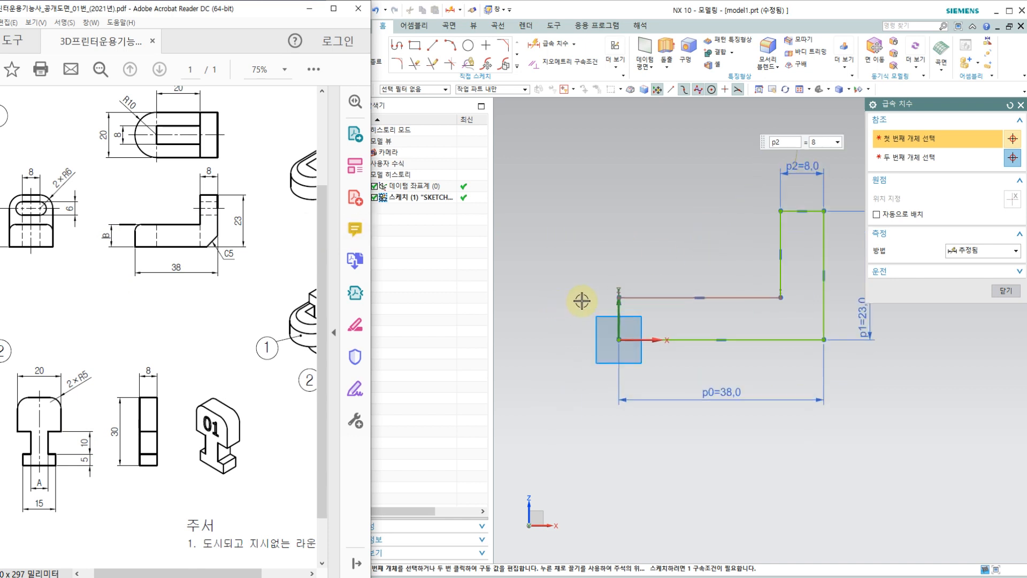
pyautogui.scroll(4, 582, 301)
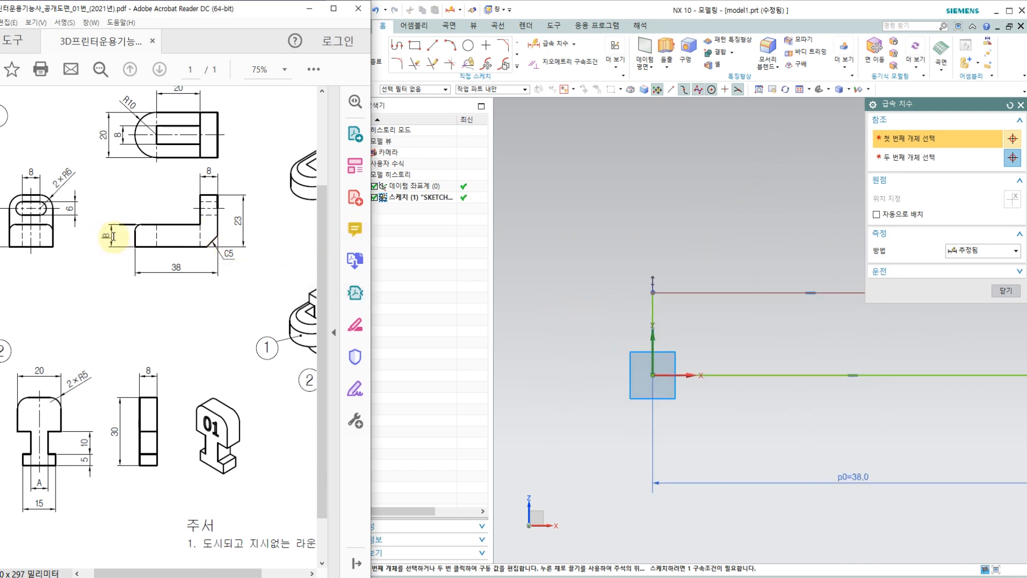
pyautogui.click(653, 294)
pyautogui.click(672, 374)
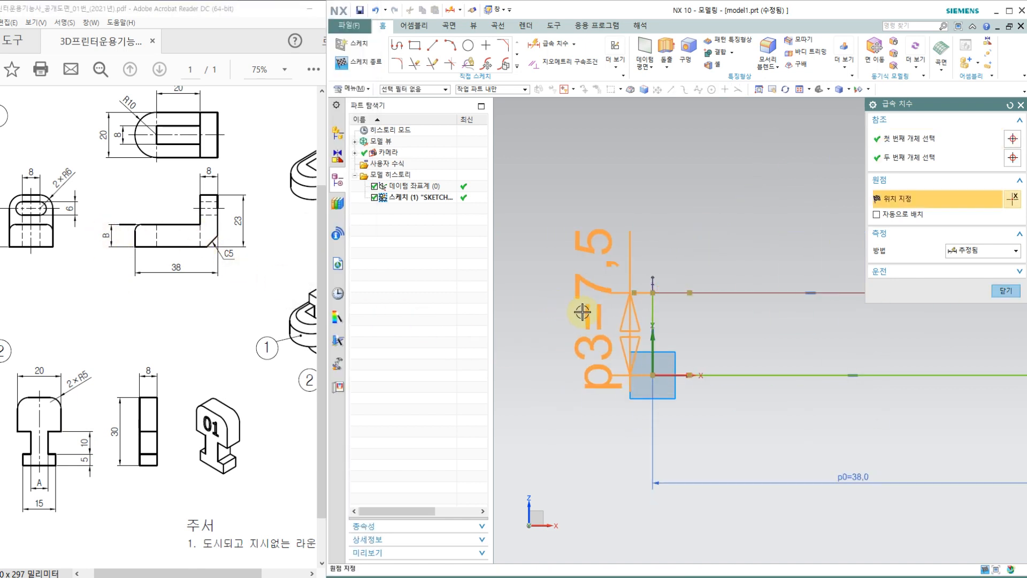
pyautogui.click(571, 313)
pyautogui.write('10')
pyautogui.press('Return')
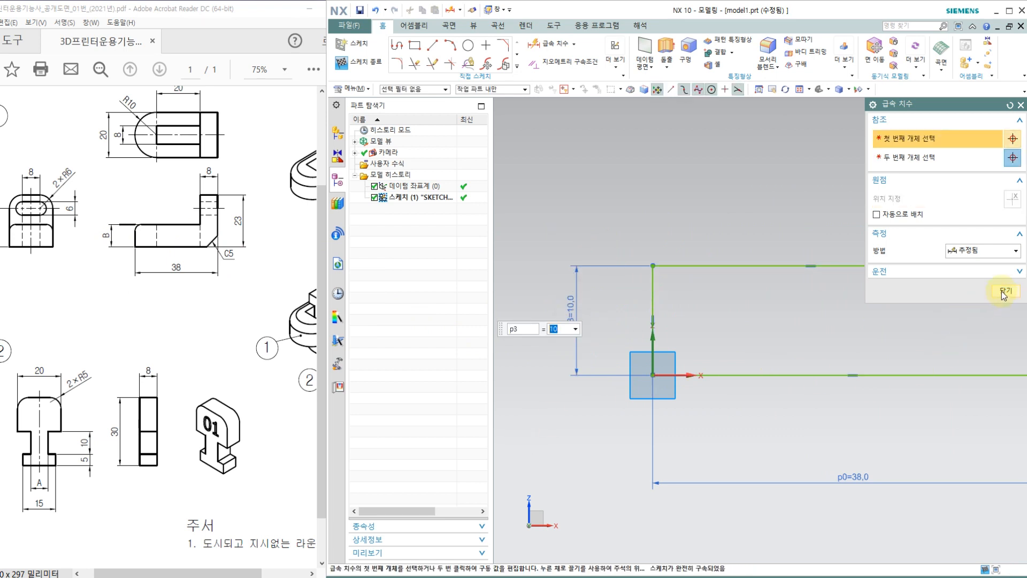
pyautogui.click(1004, 291)
pyautogui.scroll(-3, 780, 291)
pyautogui.scroll(1, 885, 280)
pyautogui.scroll(-1, 884, 280)
pyautogui.scroll(1, 909, 283)
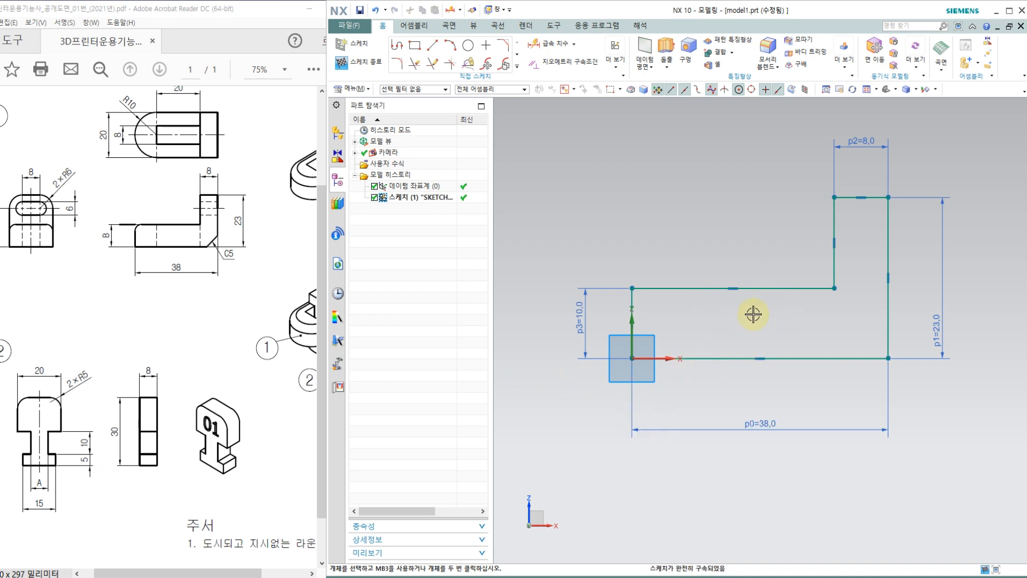
pyautogui.click(366, 62)
# Extrude the L-shaped profile symmetrically about its plane with a distance of 20/2 mm.
pyautogui.moveTo(660, 275)
pyautogui.mouseDown(button='middle')
pyautogui.moveTo(660, 257)
pyautogui.moveTo(636, 247)
pyautogui.moveTo(623, 276)
pyautogui.mouseUp(button='middle')
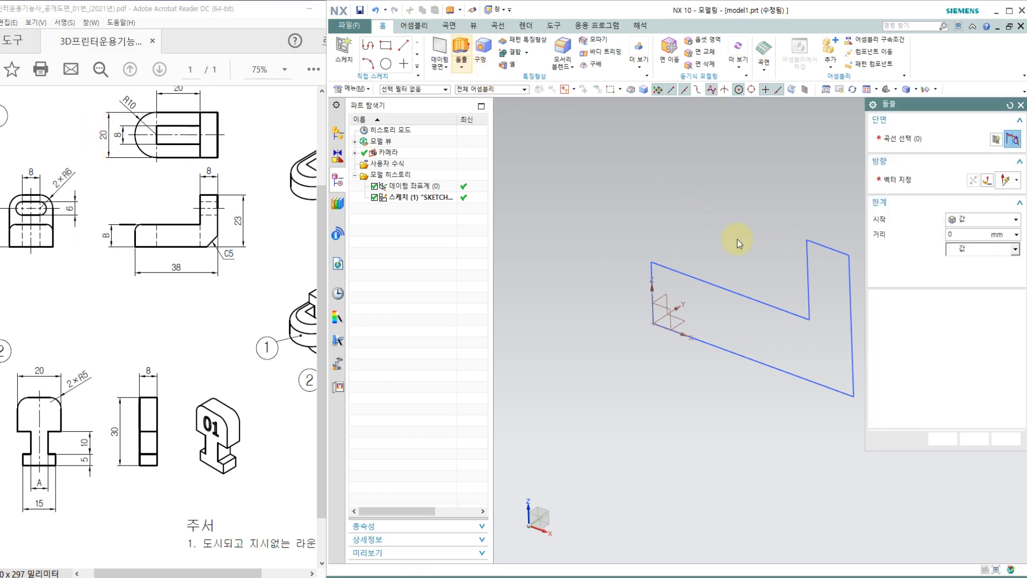
pyautogui.click(732, 295)
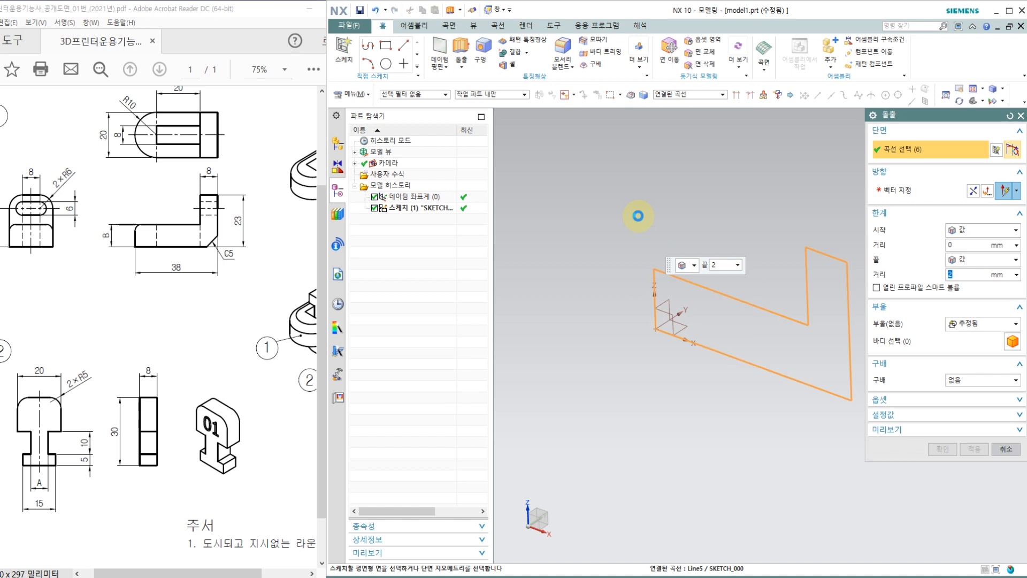
pyautogui.click(961, 231)
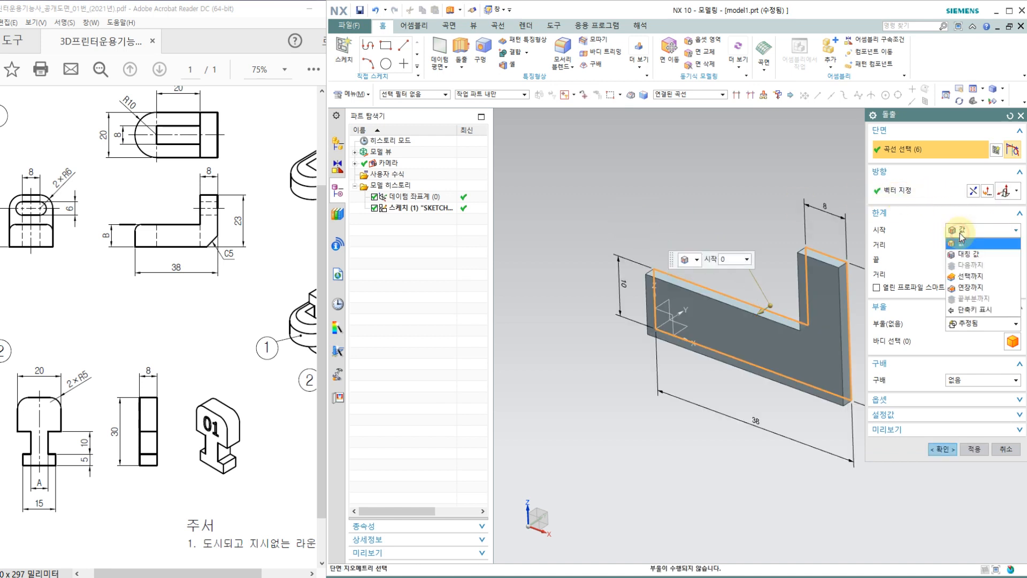
pyautogui.click(968, 254)
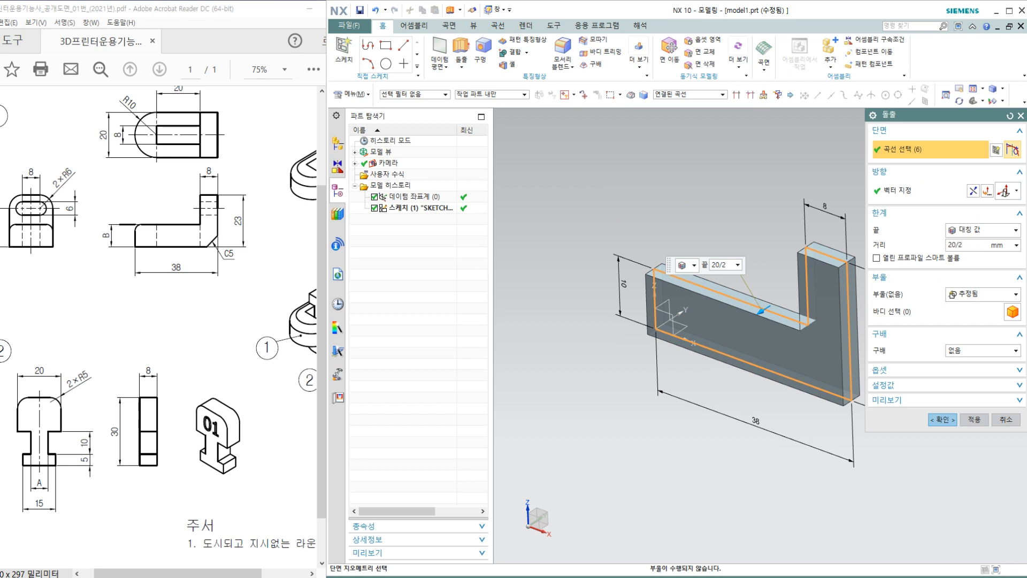
pyautogui.click(963, 249)
pyautogui.write('20/2')
pyautogui.press('Return')
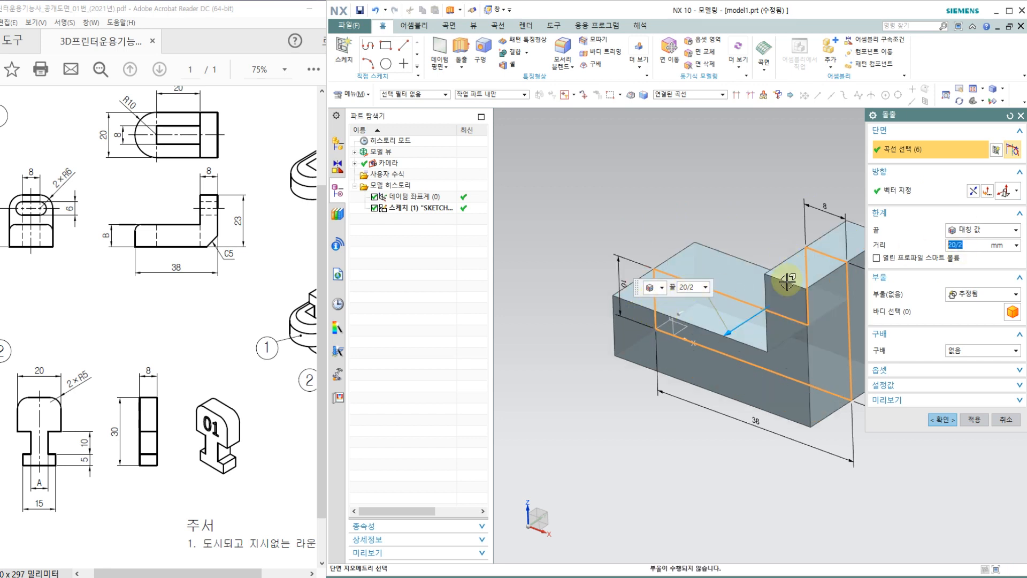
pyautogui.click(943, 418)
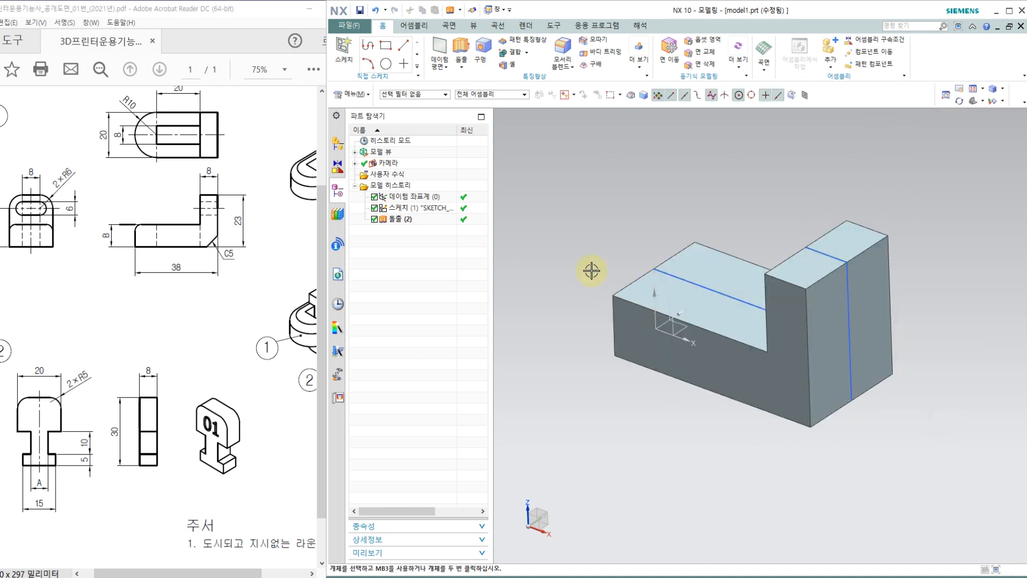
# Examine the slot in part 1's plan view in the PDF, comparing it with the isometric and assembly views.
pyautogui.click(179, 266)
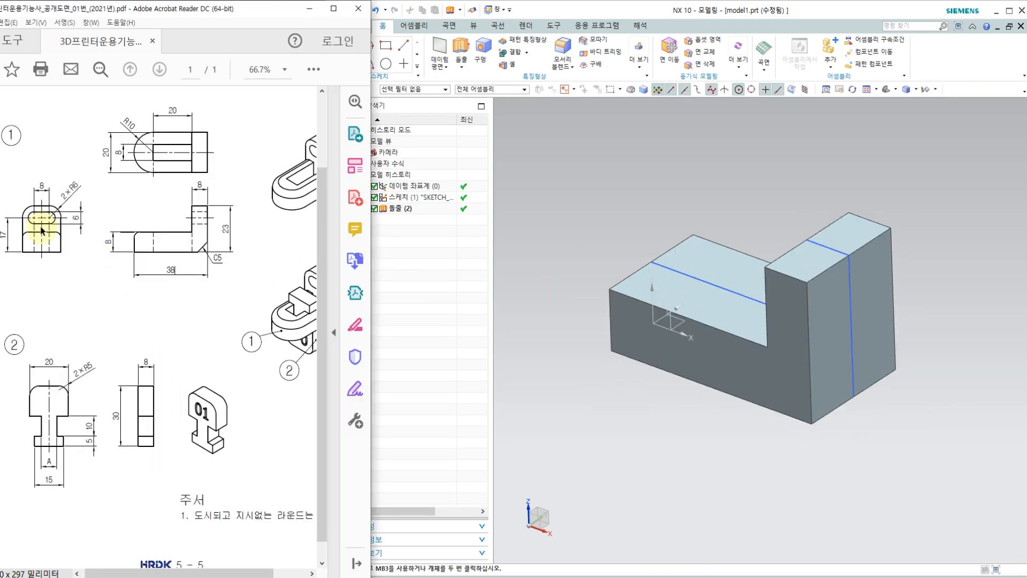
pyautogui.moveTo(32, 222); pyautogui.dragTo(41, 228)
pyautogui.click(683, 321)
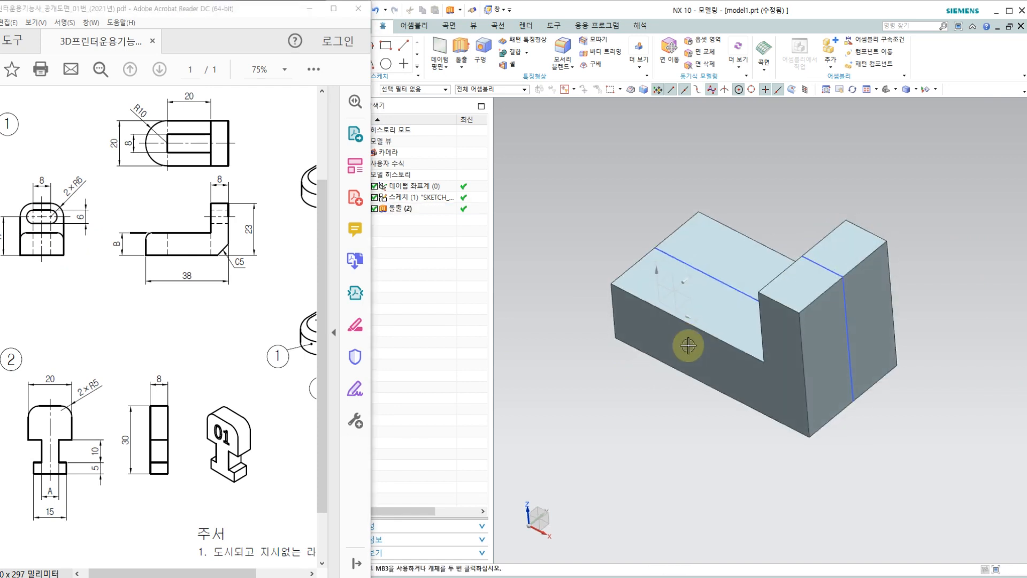
pyautogui.moveTo(682, 369); pyautogui.dragTo(538, 348, button='middle')
pyautogui.click(538, 348)
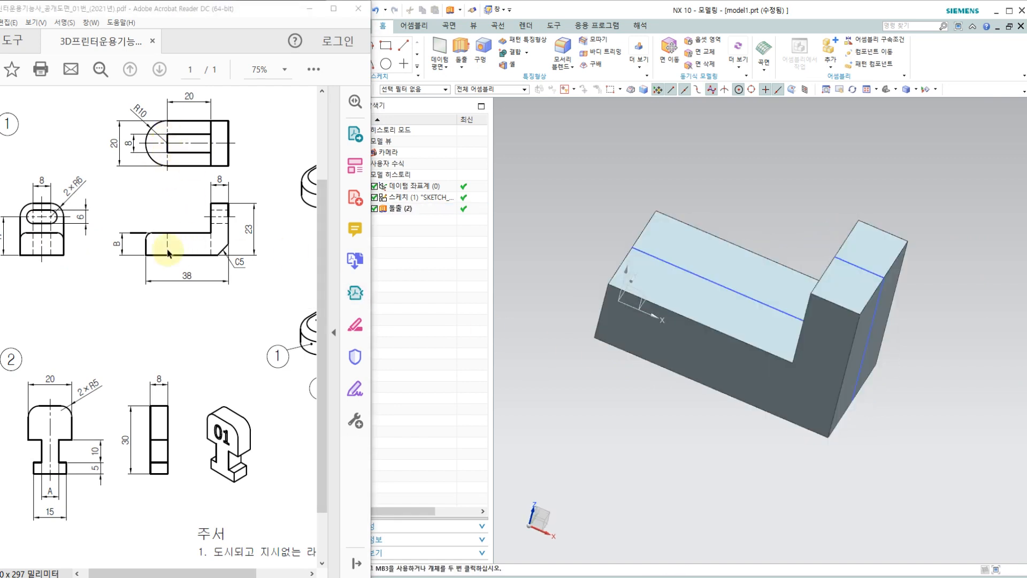
pyautogui.moveTo(176, 572); pyautogui.dragTo(205, 571)
pyautogui.click(236, 571)
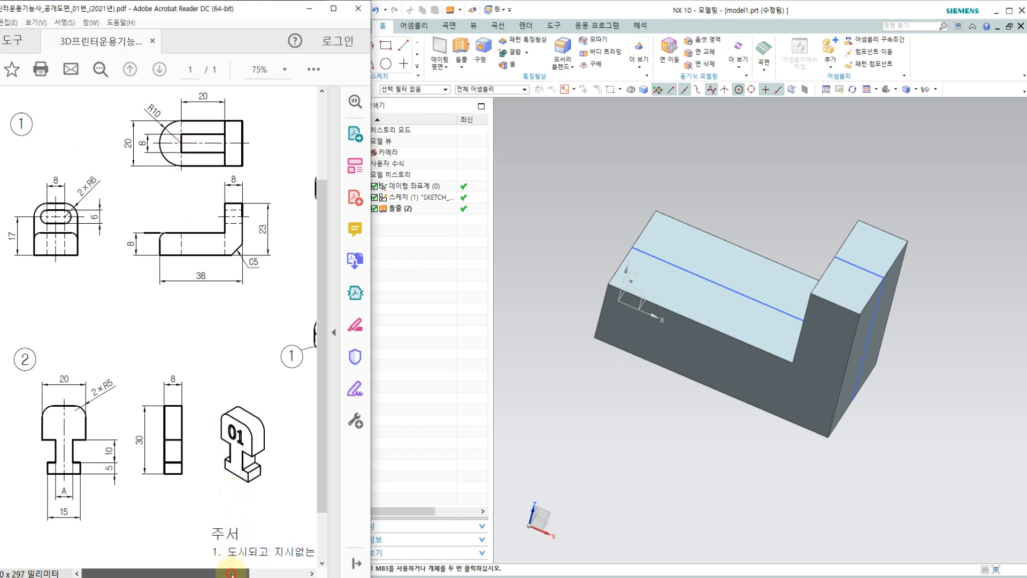
pyautogui.moveTo(231, 565); pyautogui.dragTo(268, 570)
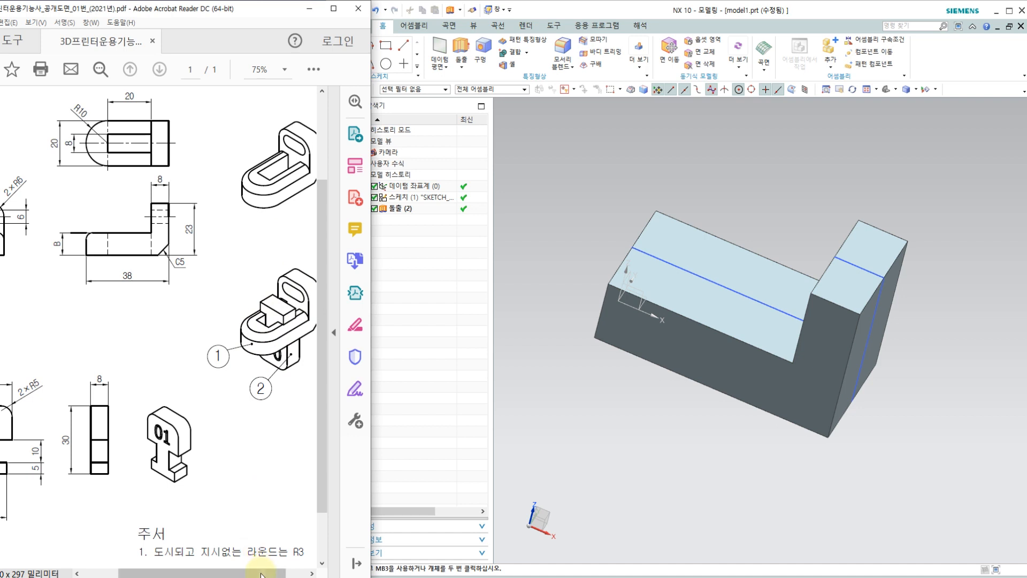
pyautogui.moveTo(261, 572); pyautogui.dragTo(227, 575)
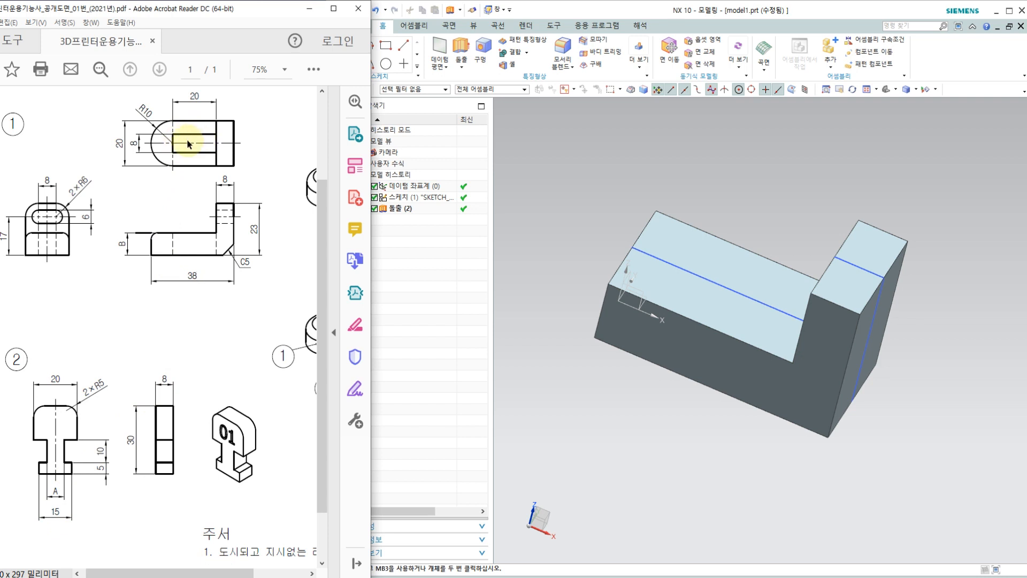
pyautogui.moveTo(209, 573)
pyautogui.mouseDown()
pyautogui.moveTo(252, 574)
pyautogui.moveTo(206, 554)
pyautogui.mouseUp()
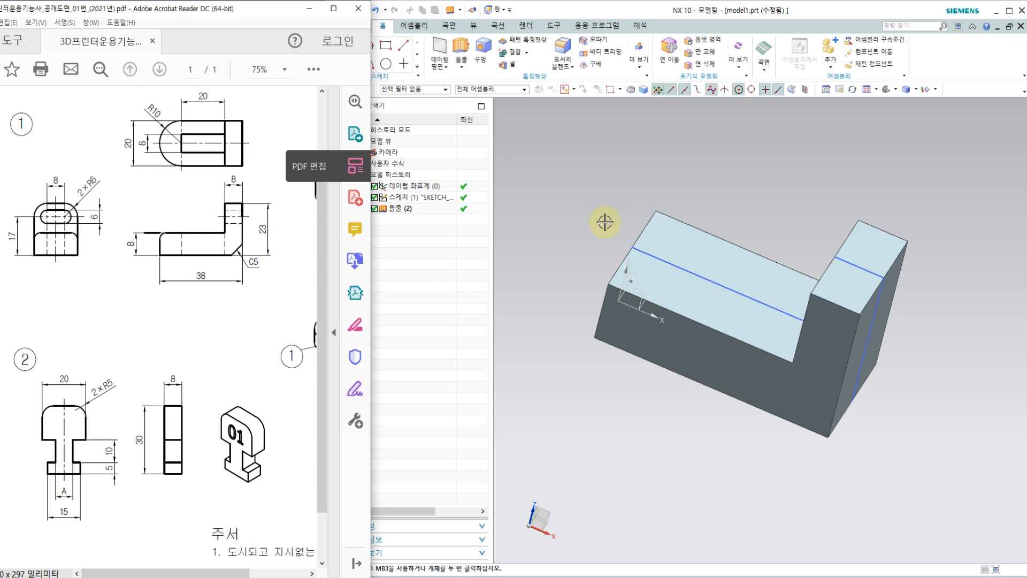
# Switch back to NX and create a new sketch on the upper face of the base.
pyautogui.click(554, 8)
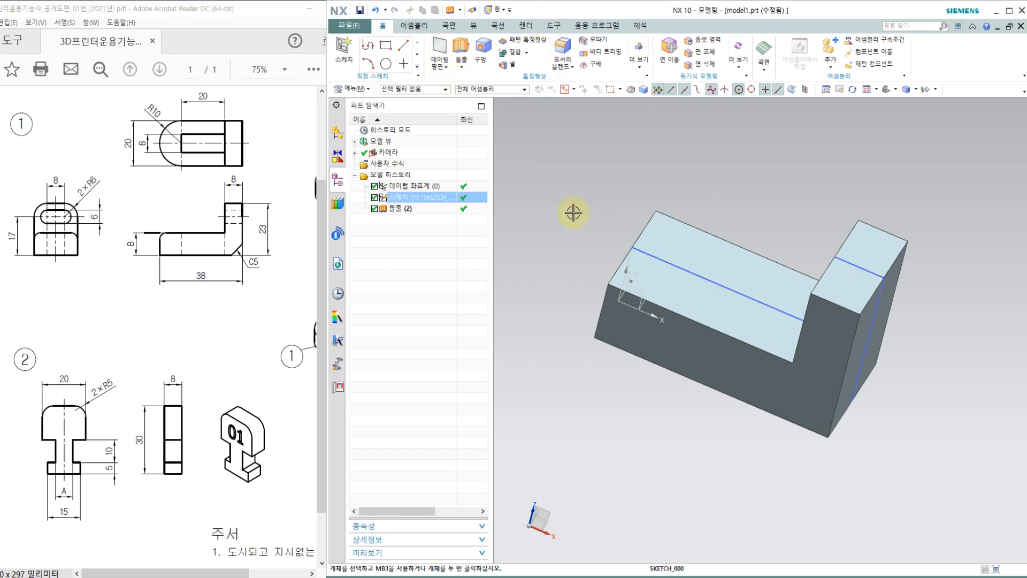
pyautogui.click(340, 49)
pyautogui.click(648, 272)
pyautogui.click(974, 277)
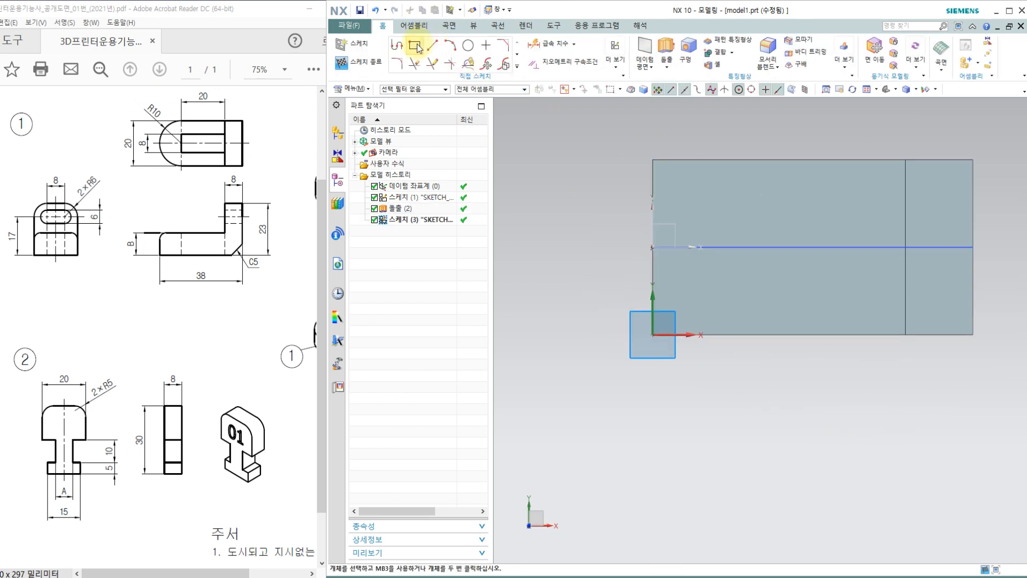
# Draw a rectangle on the base's upper face, with one end on the edge where the base meets the upright wall.
pyautogui.click(416, 47)
pyautogui.click(688, 194)
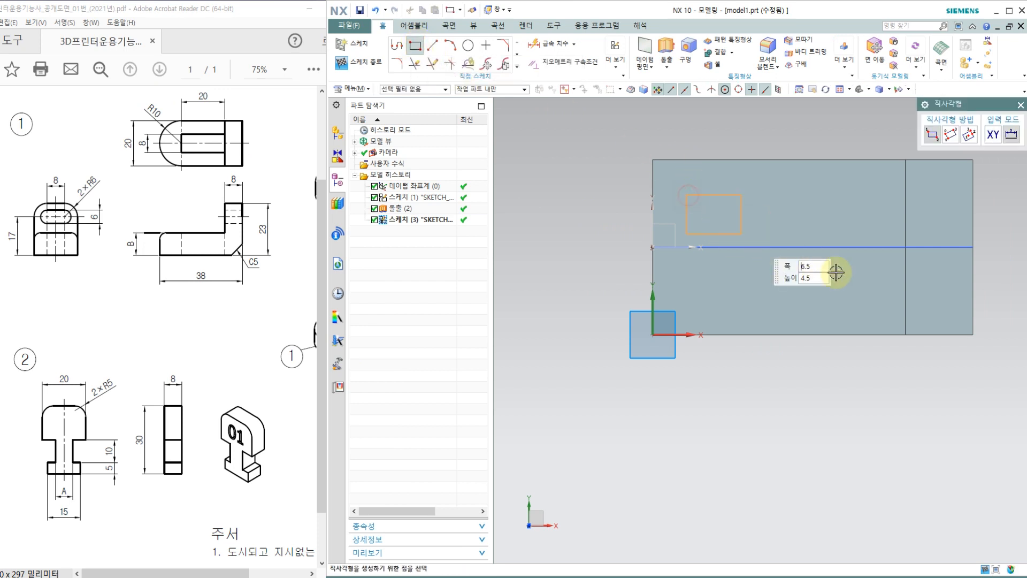
pyautogui.click(903, 294)
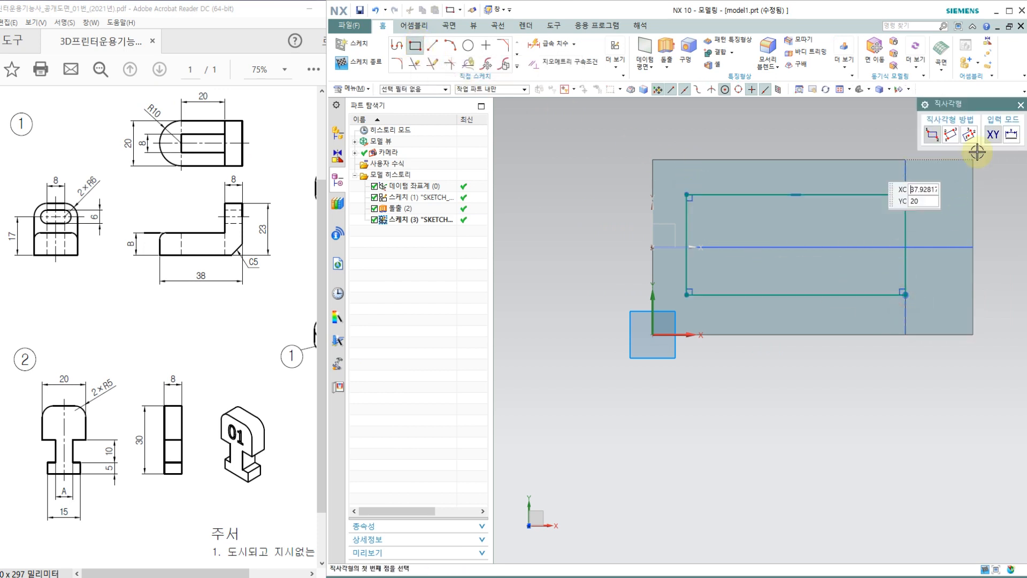
pyautogui.click(1020, 105)
pyautogui.scroll(1, 708, 207)
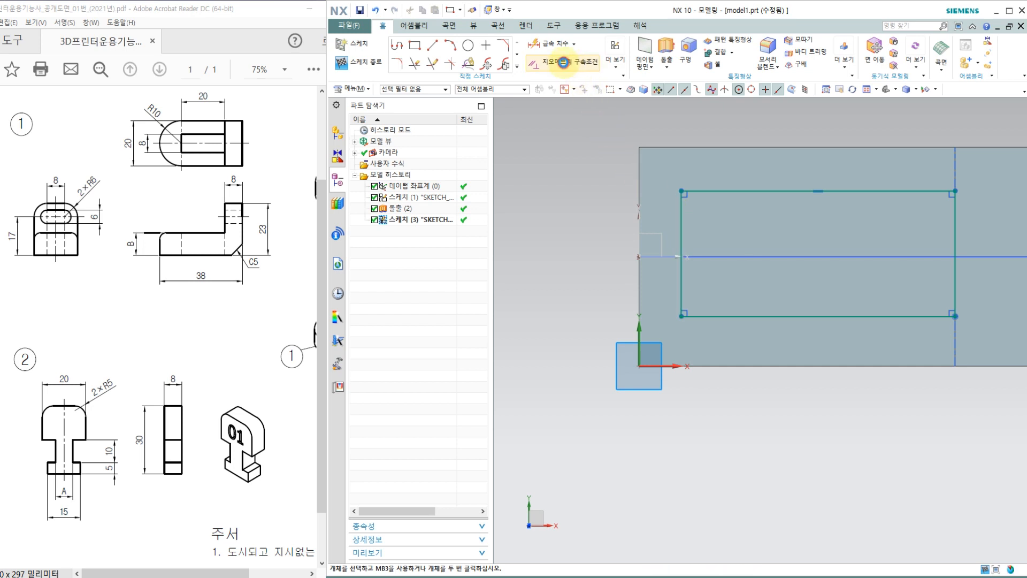
pyautogui.click(563, 63)
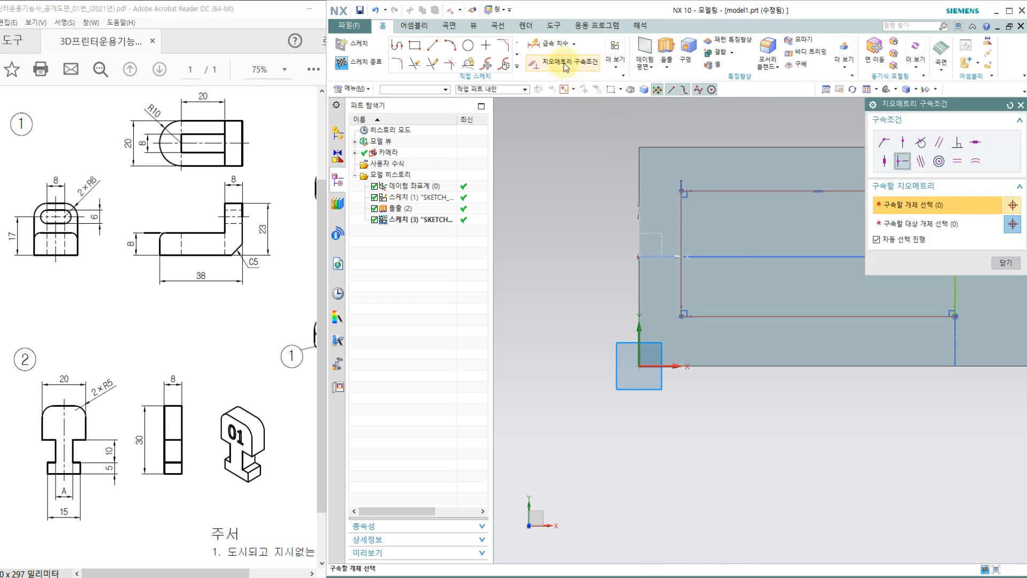
pyautogui.click(902, 161)
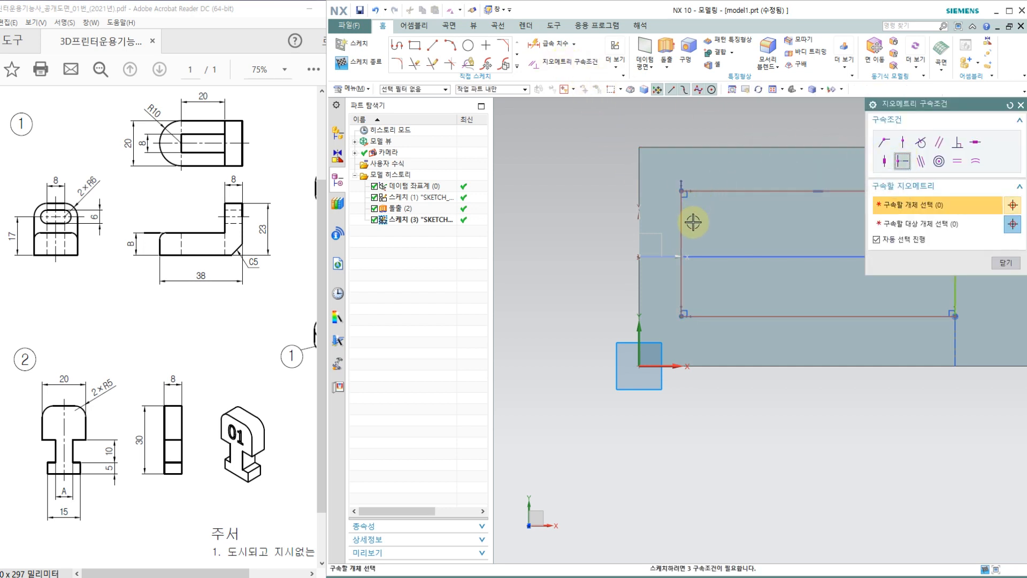
pyautogui.click(704, 253)
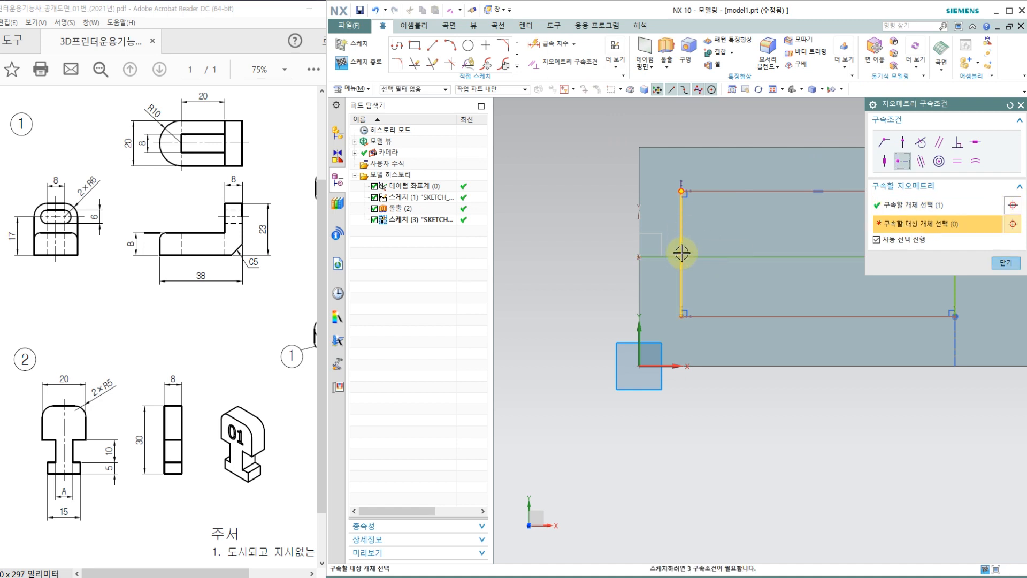
pyautogui.click(681, 247)
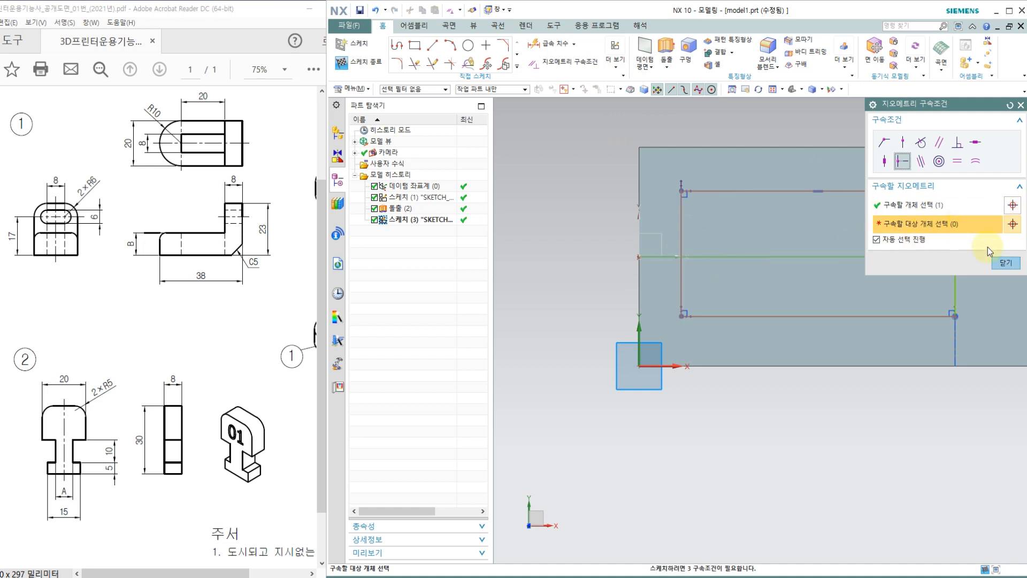
pyautogui.click(1020, 105)
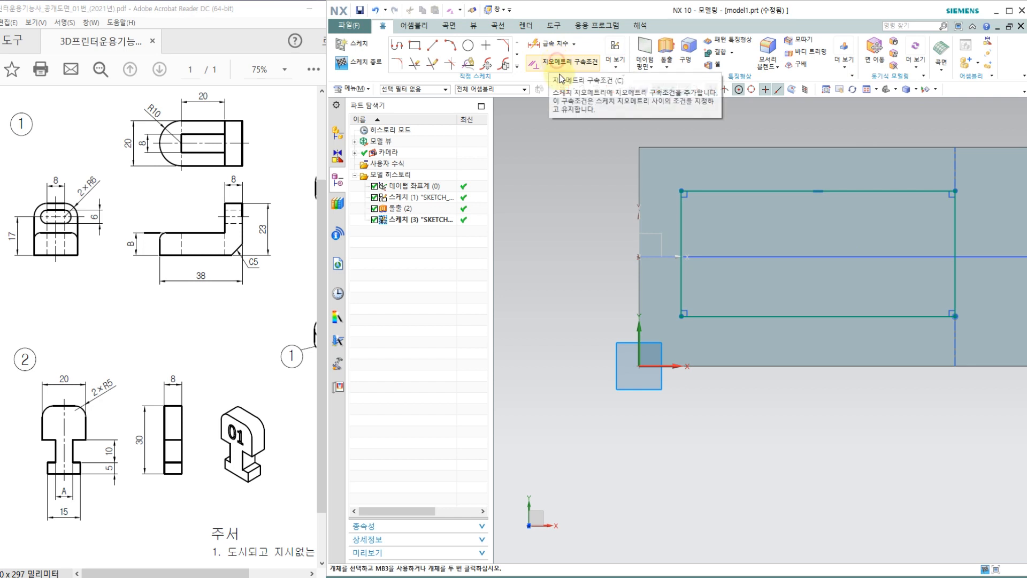
# Apply a midpoint constraint between the rectangle's free end edge and the part's centerline.
pyautogui.click(583, 62)
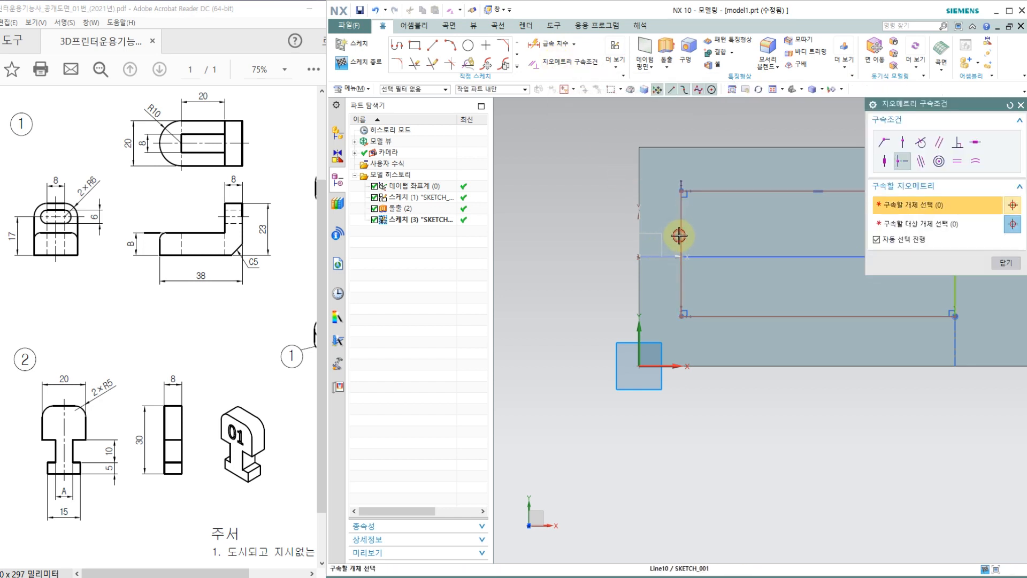
pyautogui.click(681, 223)
pyautogui.click(664, 256)
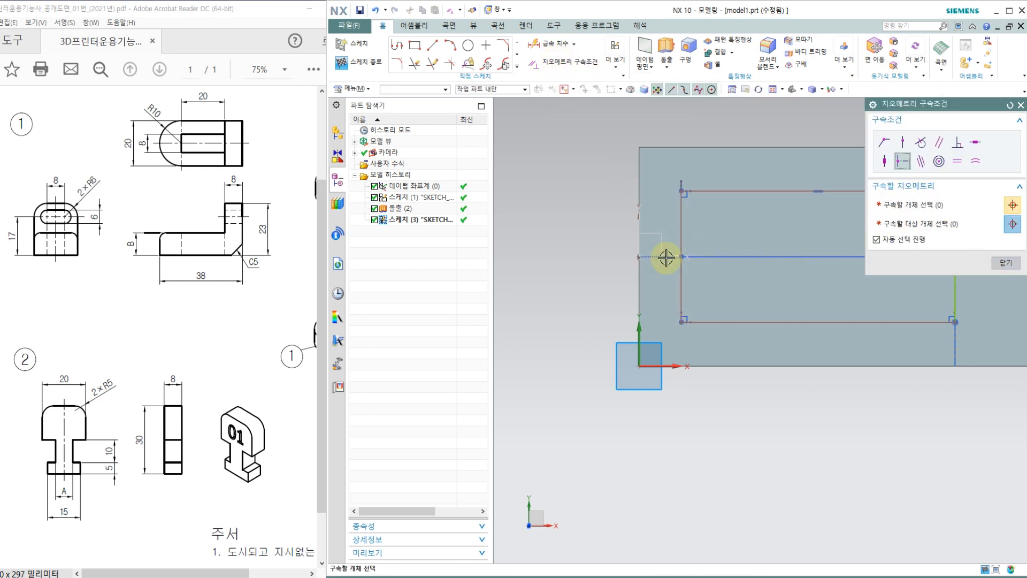
pyautogui.click(1005, 264)
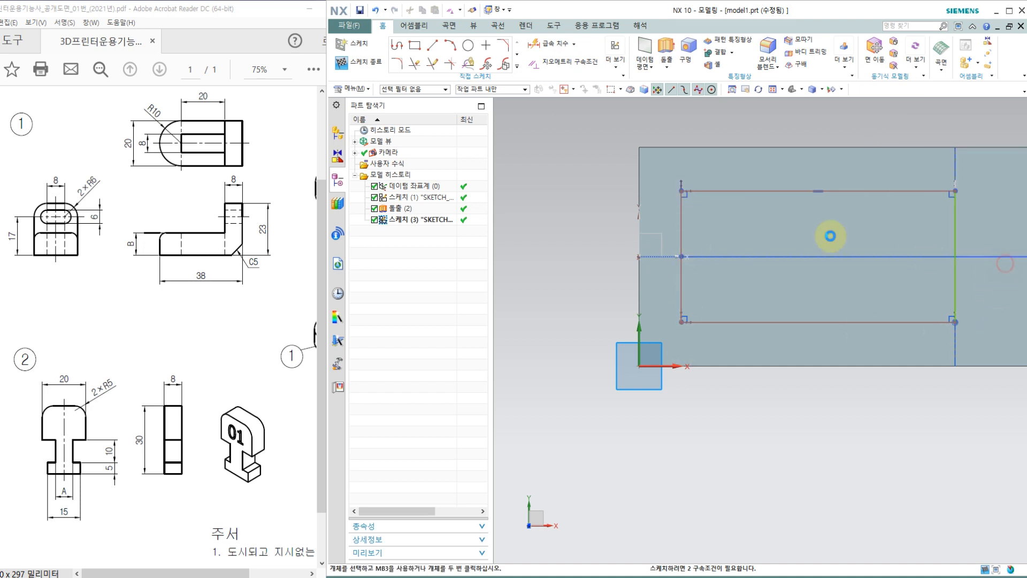
# Dimension the rectangle's length along the base as 20 mm.
pyautogui.click(553, 43)
pyautogui.click(727, 191)
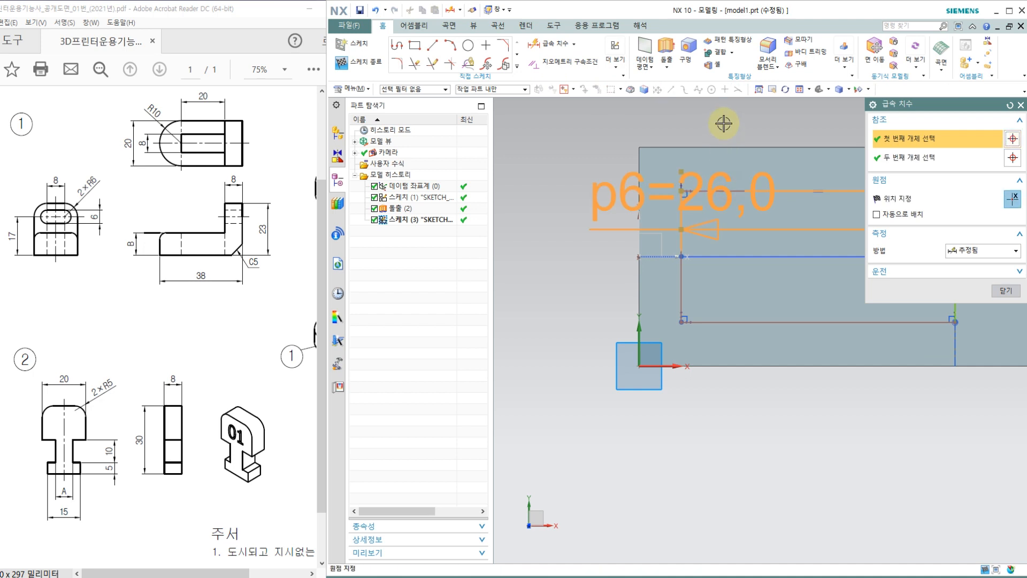
pyautogui.click(722, 115)
pyautogui.write('20')
pyautogui.press('Return')
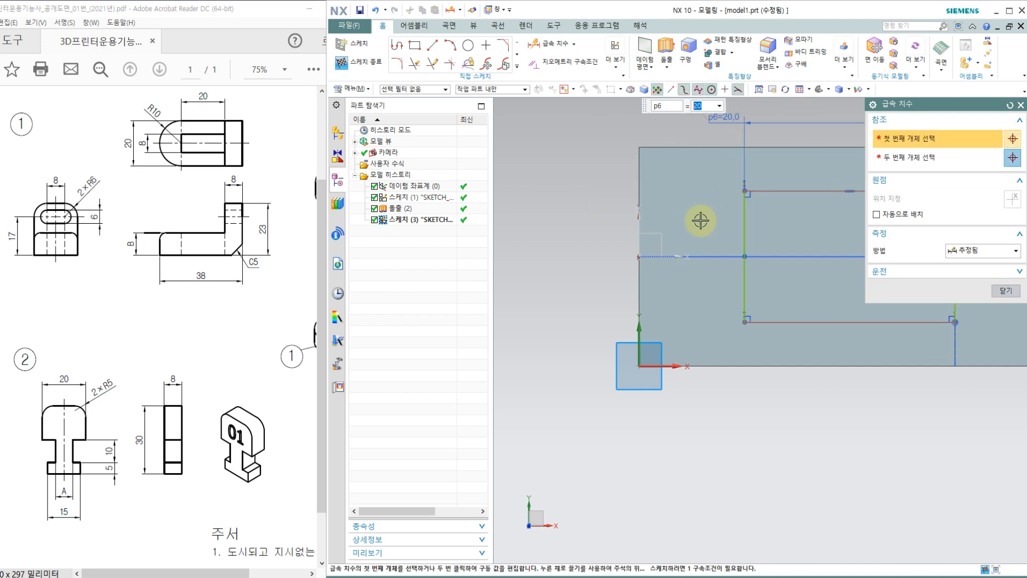
# Dimension the rectangle's width as 8 mm and finish the sketch.
pyautogui.click(744, 220)
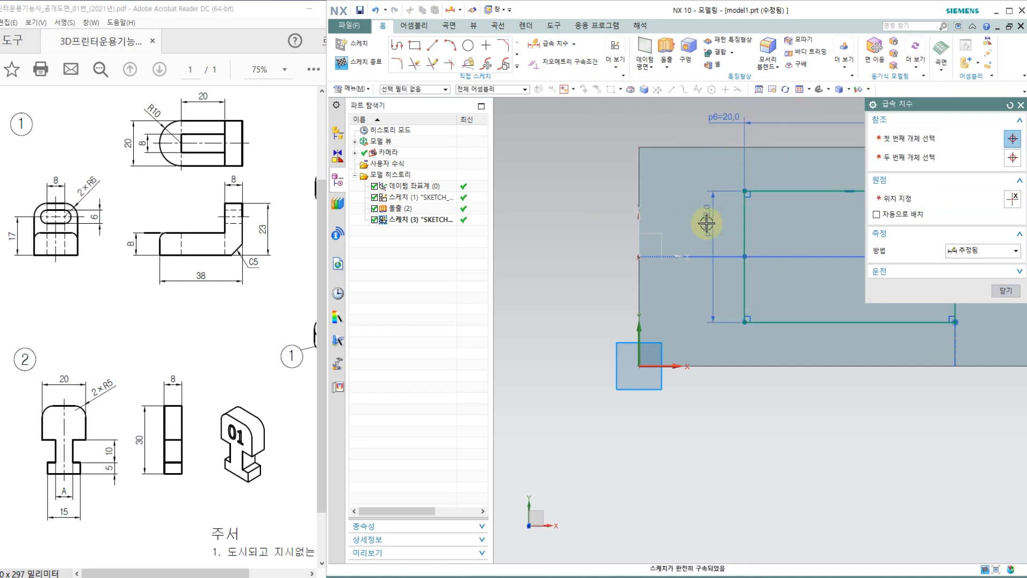
pyautogui.click(709, 219)
pyautogui.write('8')
pyautogui.press('Return')
pyautogui.click(1005, 290)
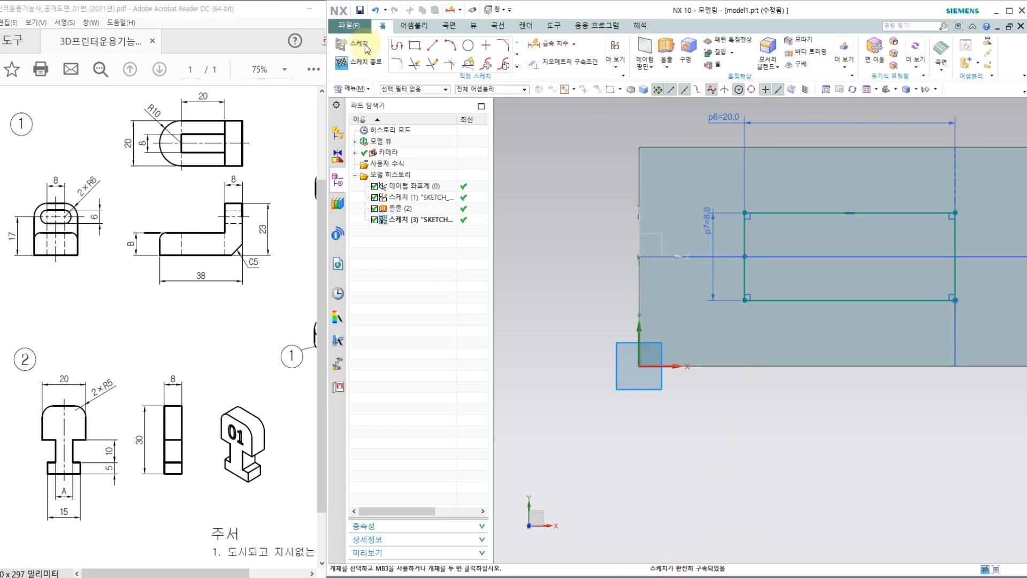
pyautogui.click(356, 62)
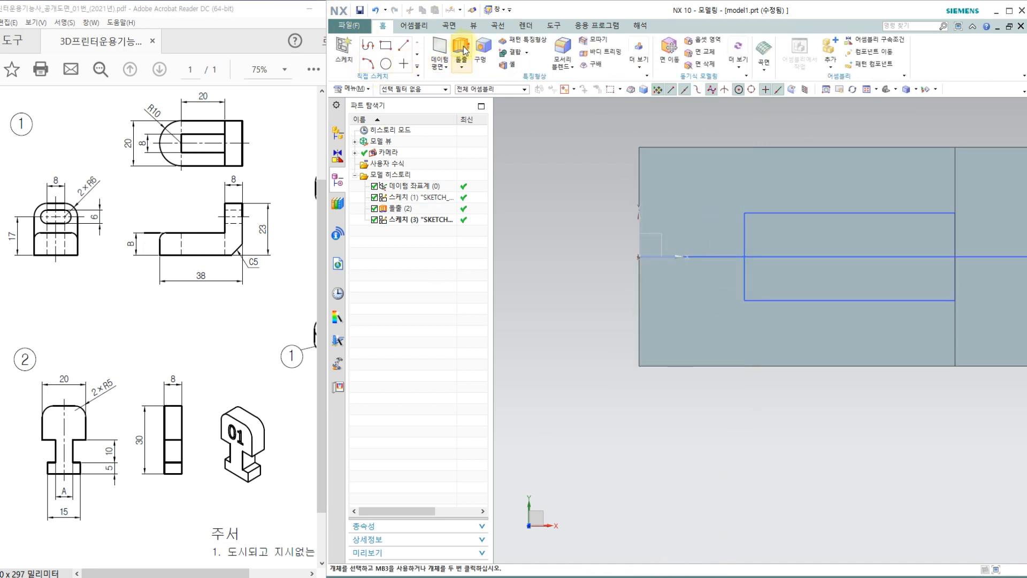
# Set up an extrusion of the rectangle reversed down into the base, with its end limit set to Until Next.
pyautogui.click(462, 46)
pyautogui.scroll(-3, 583, 290)
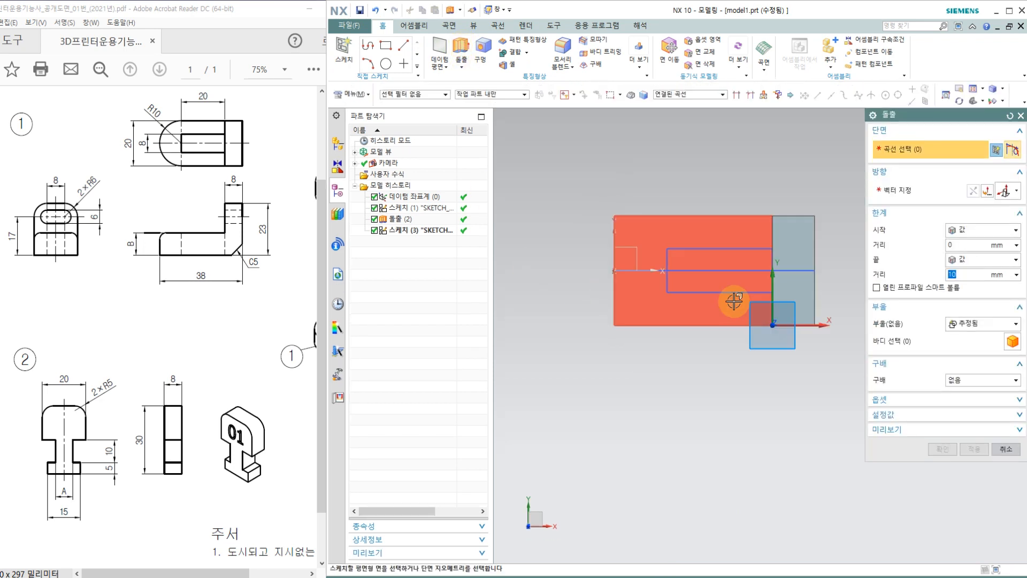
pyautogui.scroll(2, 749, 284)
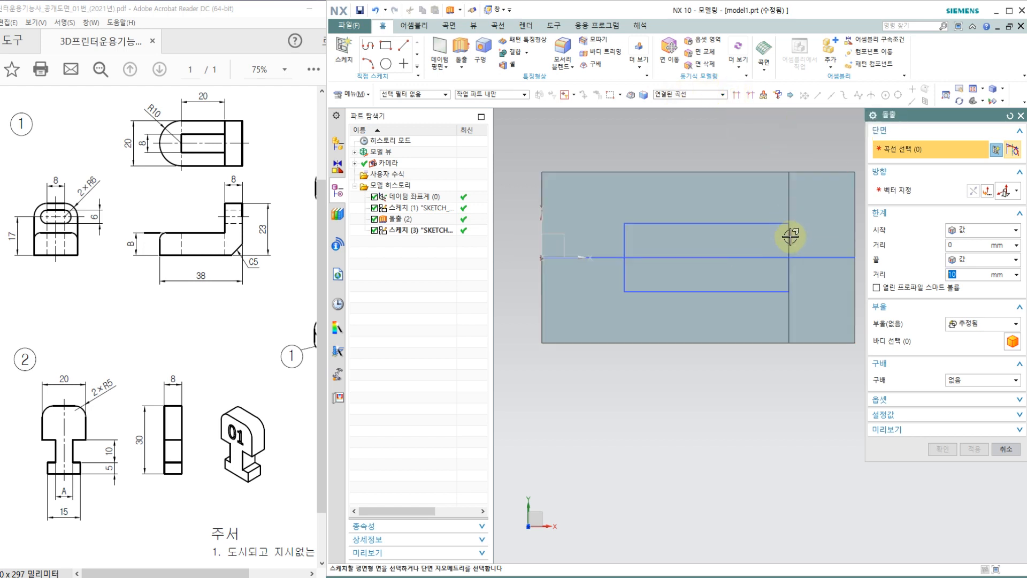
pyautogui.click(710, 223)
pyautogui.moveTo(698, 330); pyautogui.dragTo(722, 459, button='middle')
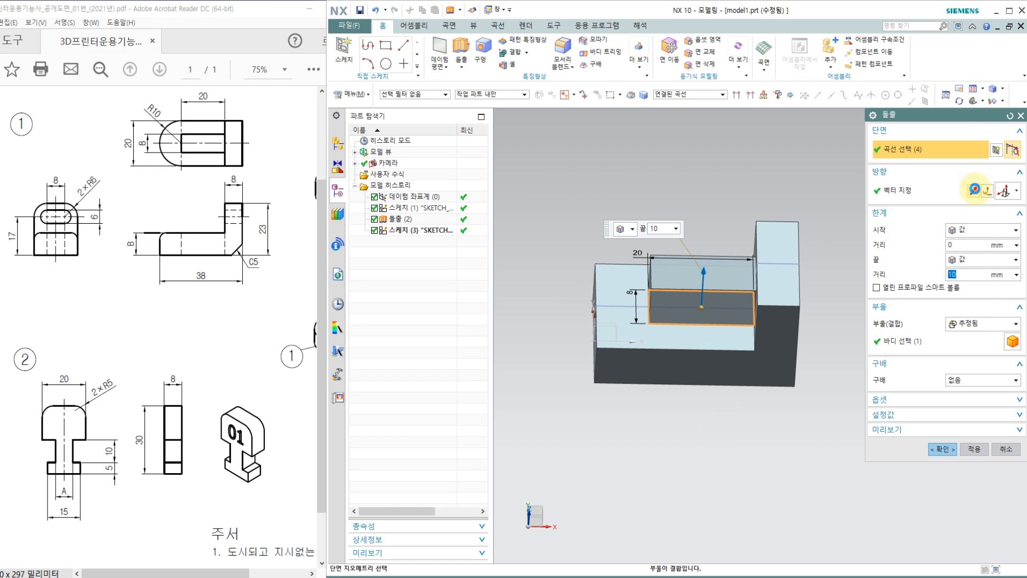
pyautogui.click(973, 189)
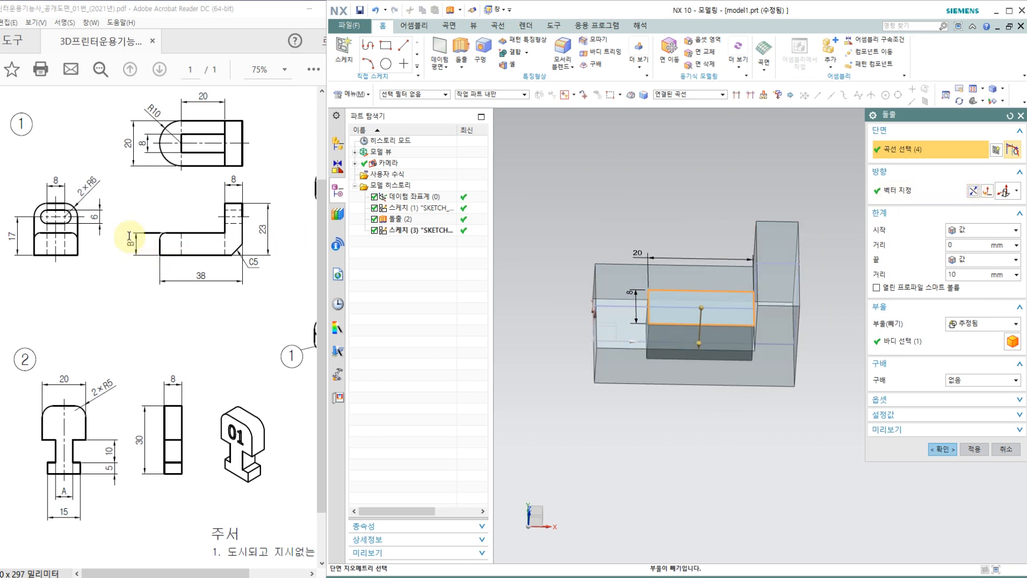
pyautogui.click(968, 260)
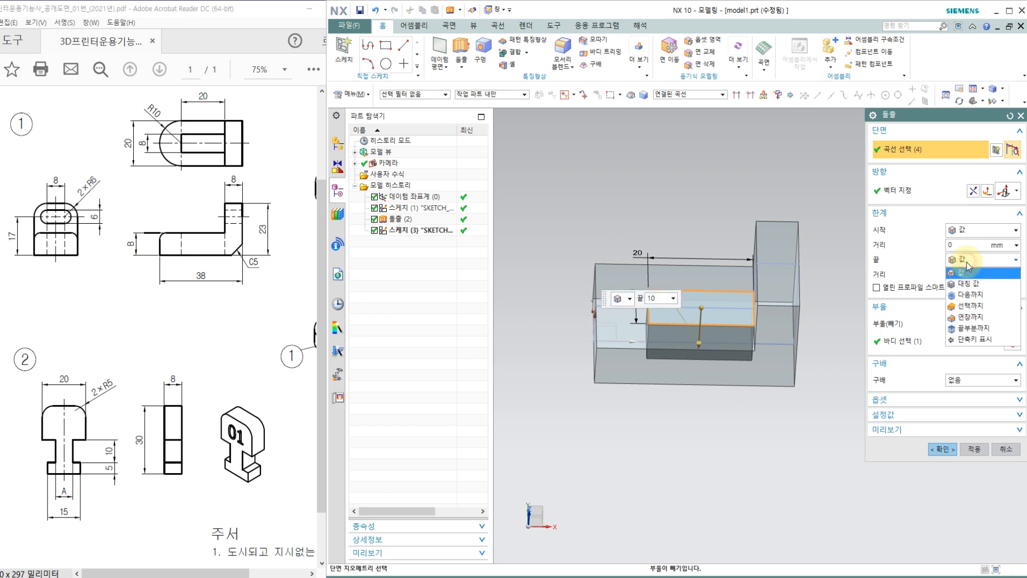
pyautogui.click(976, 293)
# Set the extrusion's Boolean to Subtract and cut the rectangular slot through the base.
pyautogui.moveTo(658, 416)
pyautogui.mouseDown(button='middle')
pyautogui.moveTo(677, 345)
pyautogui.moveTo(674, 363)
pyautogui.moveTo(795, 296)
pyautogui.mouseUp(button='middle')
pyautogui.scroll(-2, 664, 389)
pyautogui.scroll(3, 673, 453)
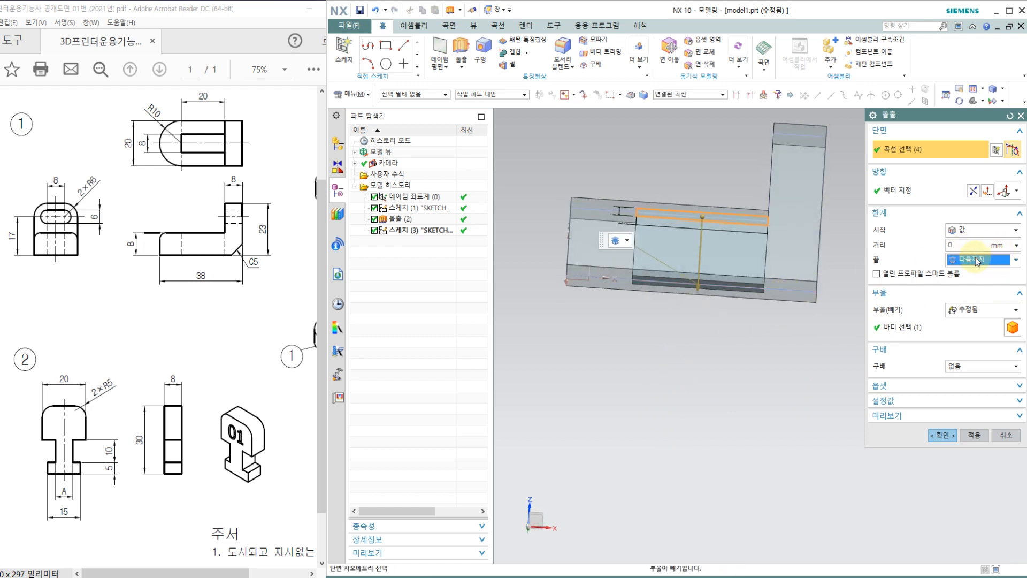
pyautogui.click(978, 310)
pyautogui.click(977, 340)
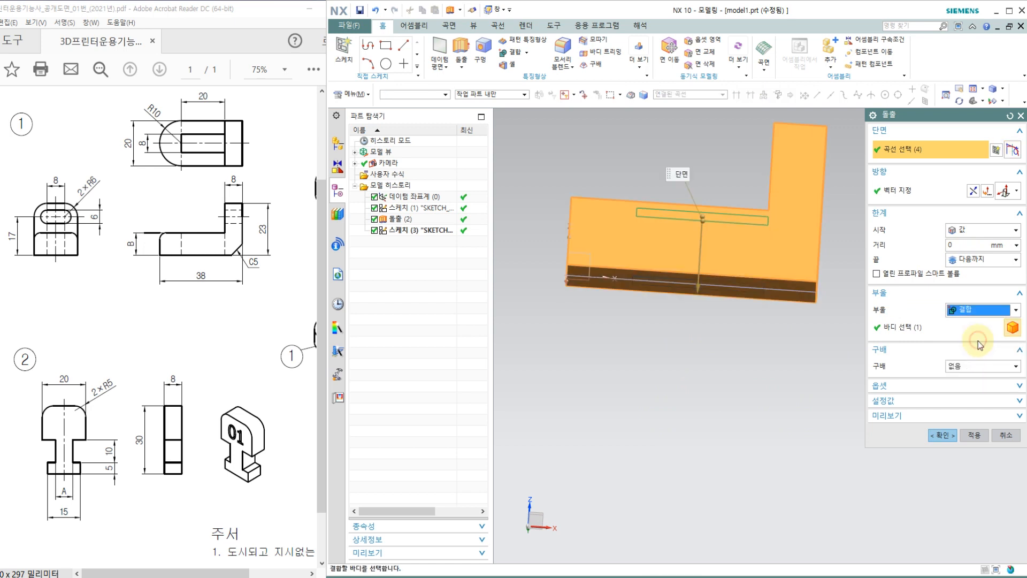
pyautogui.click(982, 311)
pyautogui.click(975, 341)
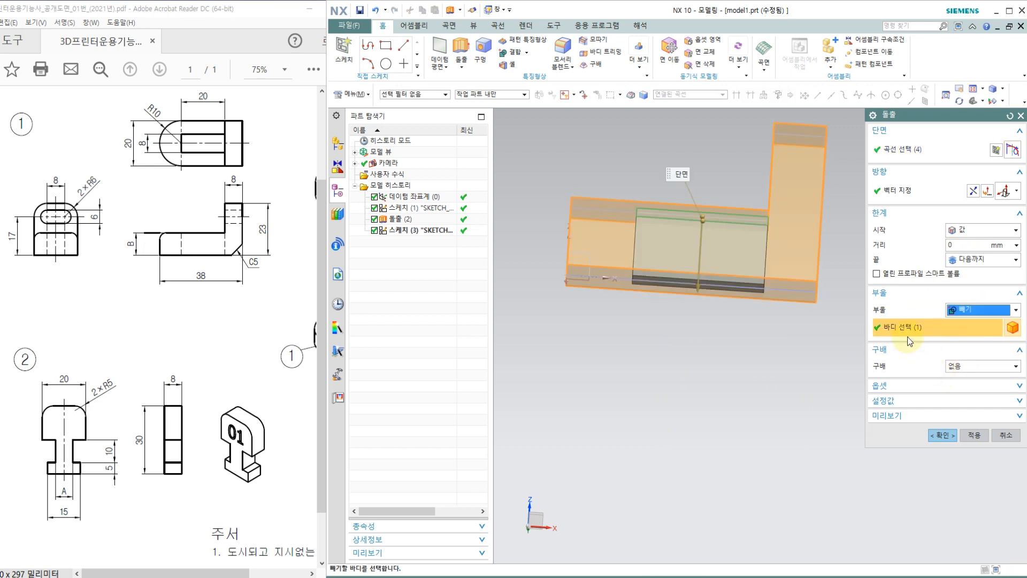
pyautogui.click(942, 435)
pyautogui.moveTo(722, 374); pyautogui.dragTo(789, 340, button='middle')
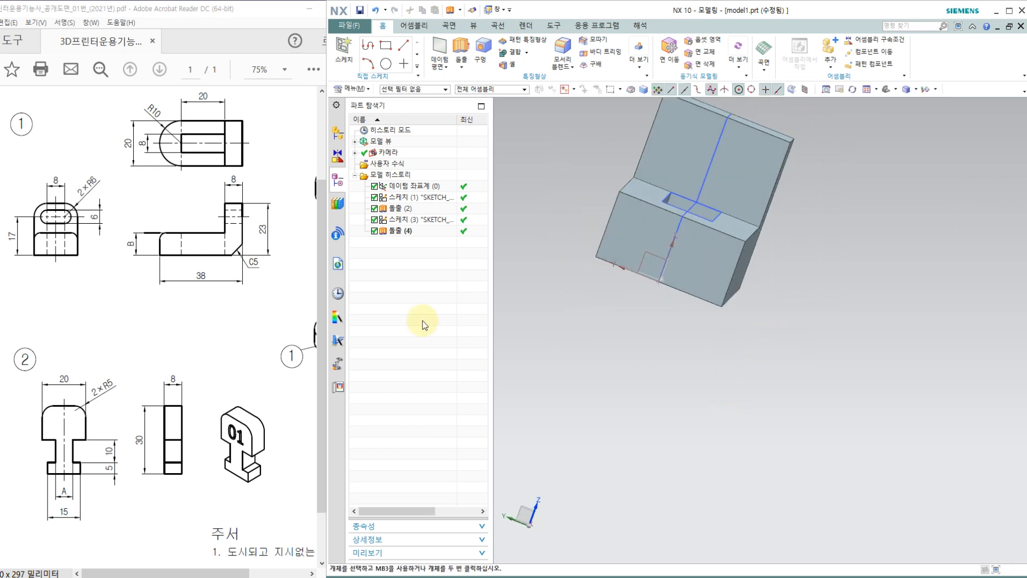
# Consult the oblong hole in part 1's side view in the PDF, and create a sketch on the upright wall's inner face in NX.
pyautogui.click(66, 214)
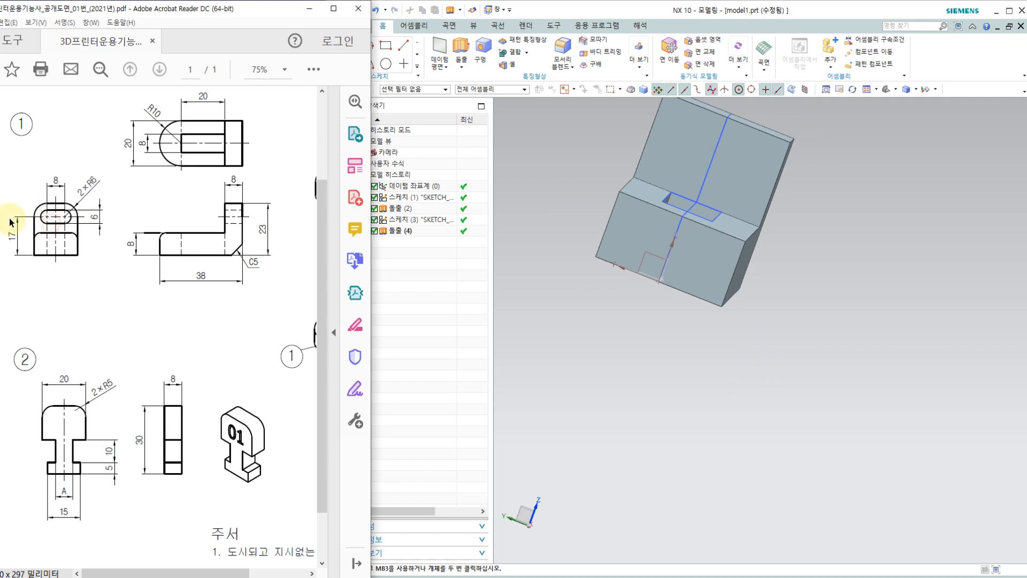
pyautogui.keyDown('ctrl'); pyautogui.scroll(2, 10, 217); pyautogui.keyUp('ctrl')
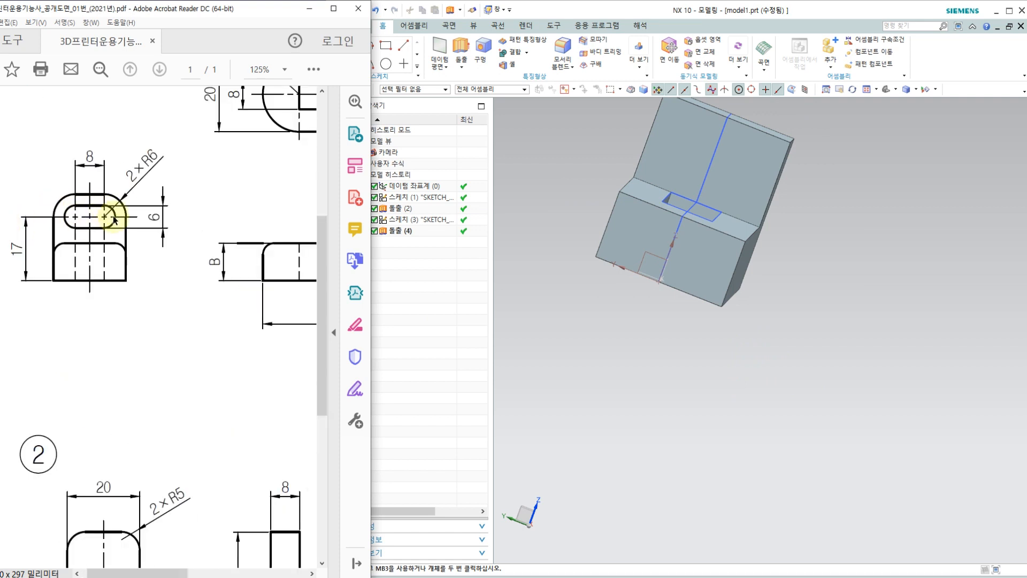
pyautogui.scroll(-2, 916, 376)
pyautogui.scroll(1, 866, 251)
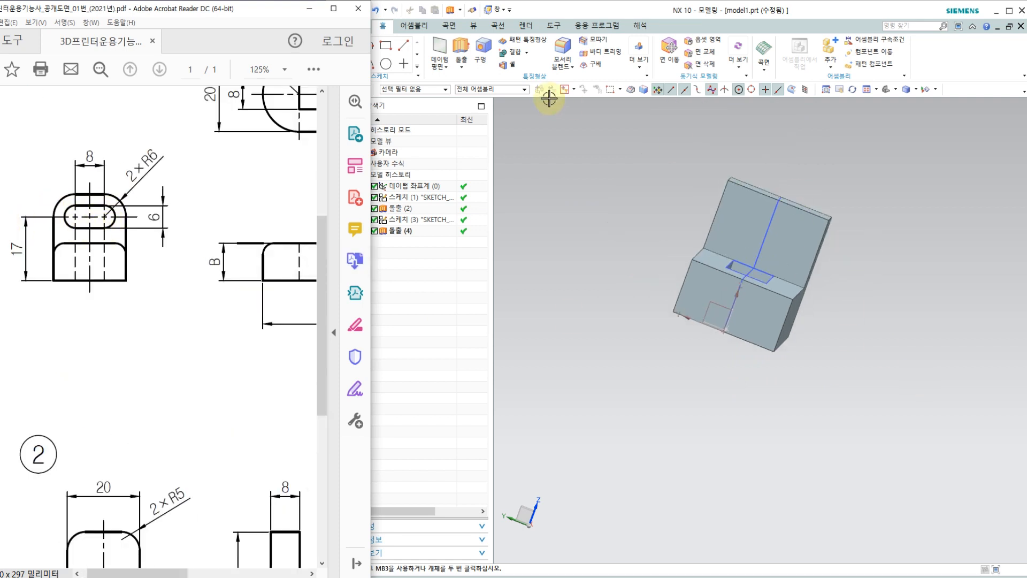
pyautogui.click(529, 9)
pyautogui.click(344, 48)
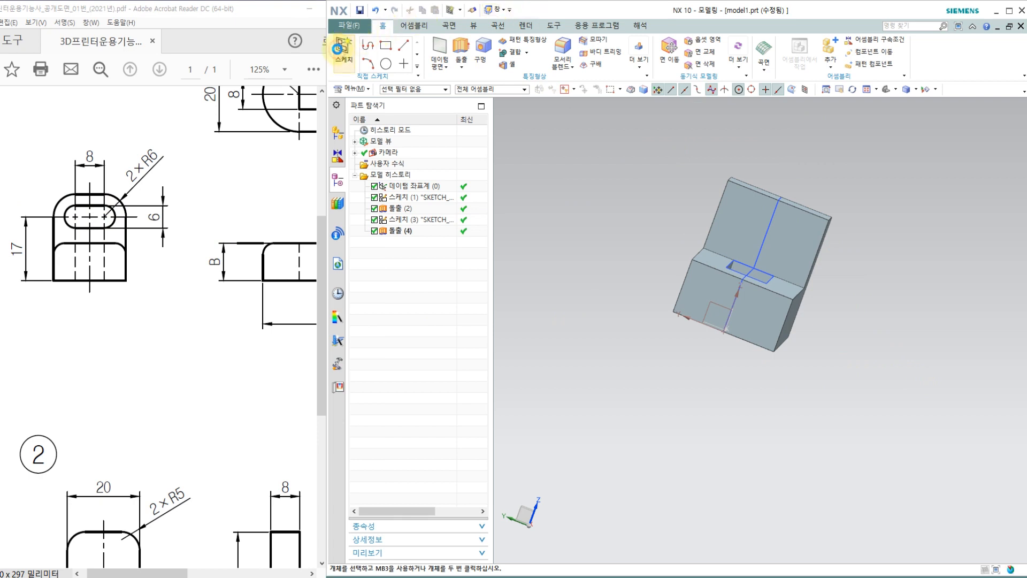
pyautogui.click(737, 228)
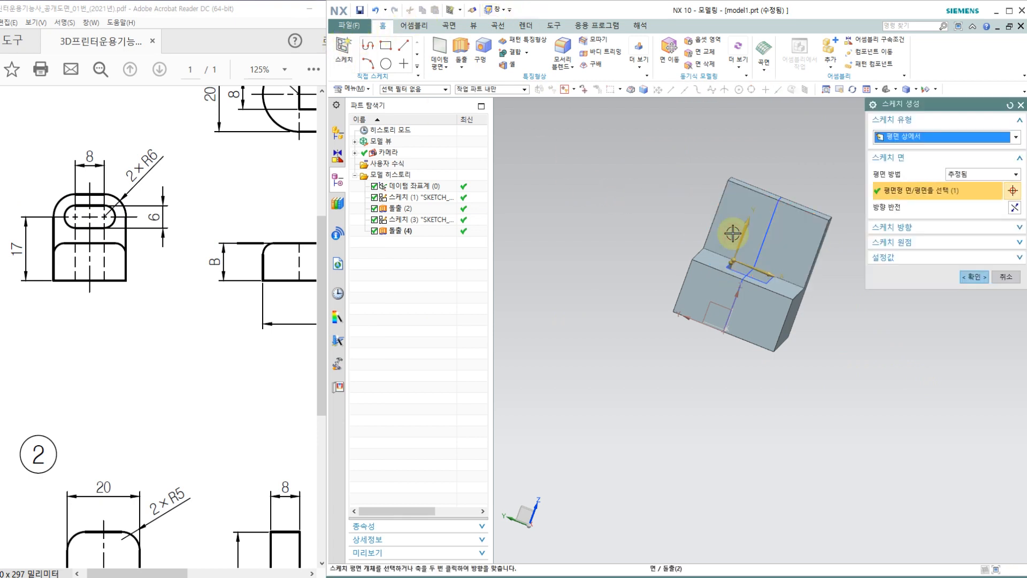
pyautogui.click(973, 277)
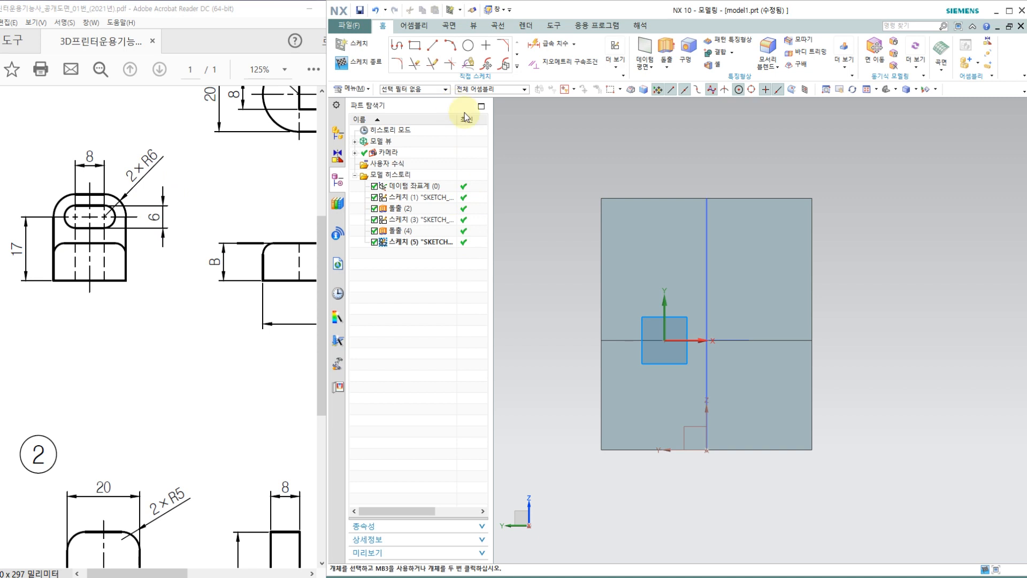
# Sketch a closed oblong slot profile about 6 mm high near the wall's upper edge, using two horizontal lines joined by tangent arcs.
pyautogui.click(399, 47)
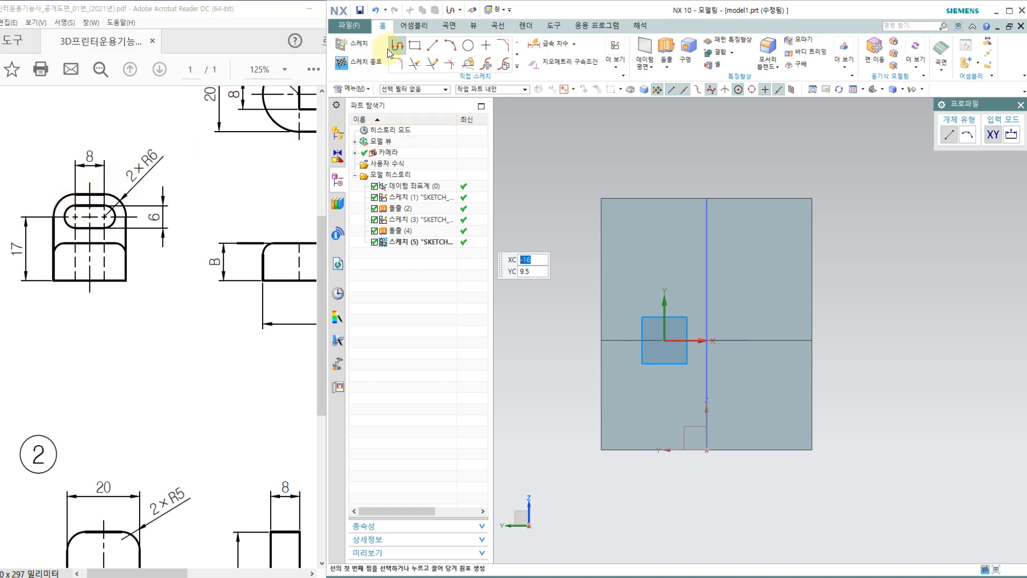
pyautogui.click(654, 237)
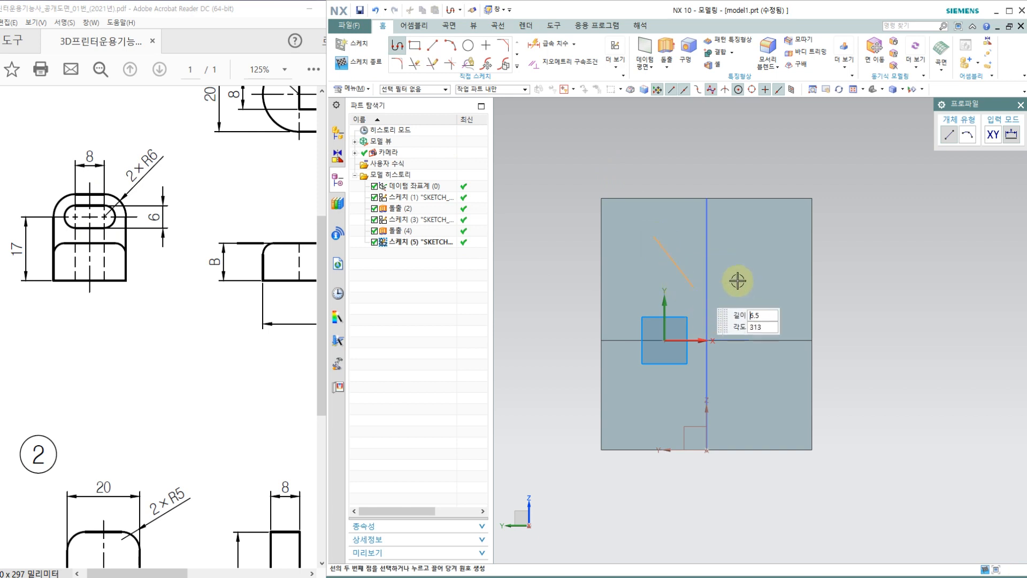
pyautogui.click(766, 236)
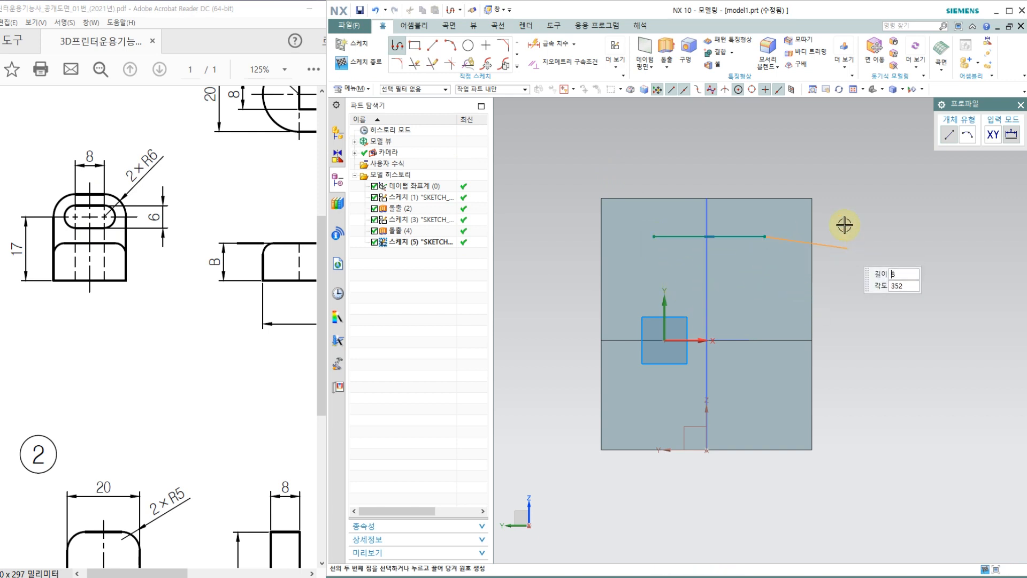
pyautogui.moveTo(843, 237); pyautogui.dragTo(814, 291)
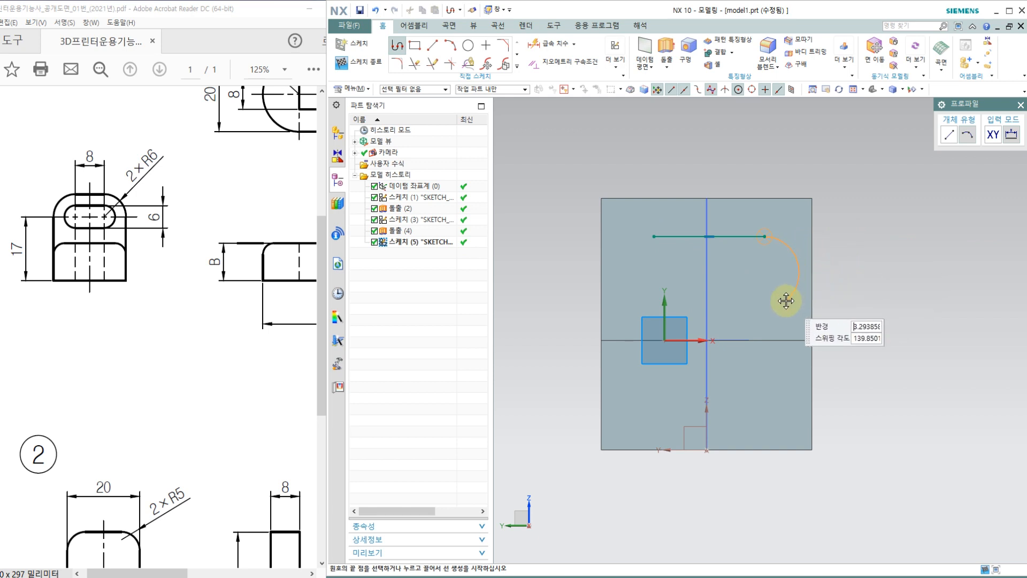
pyautogui.click(764, 303)
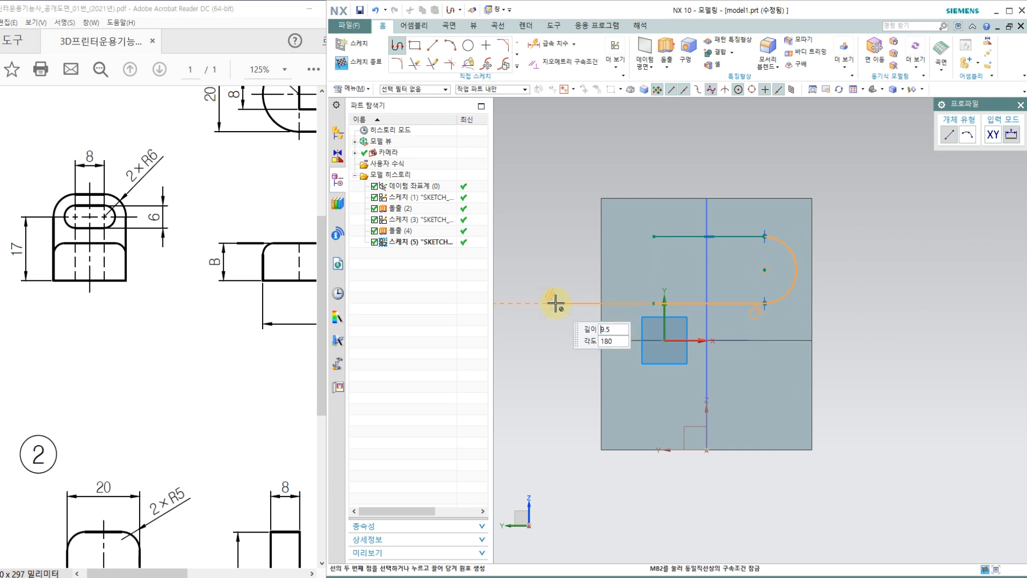
pyautogui.click(654, 303)
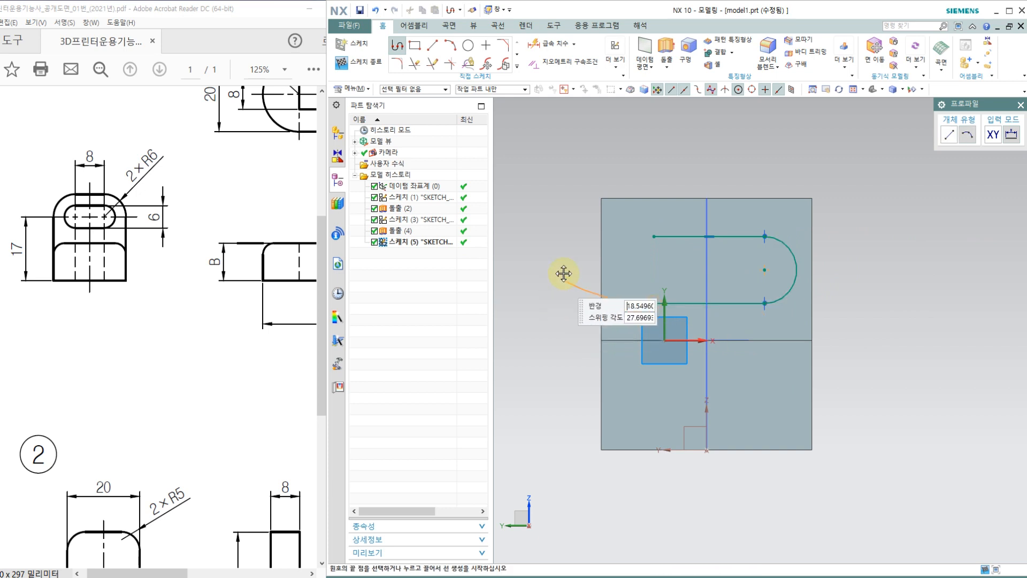
pyautogui.click(644, 240)
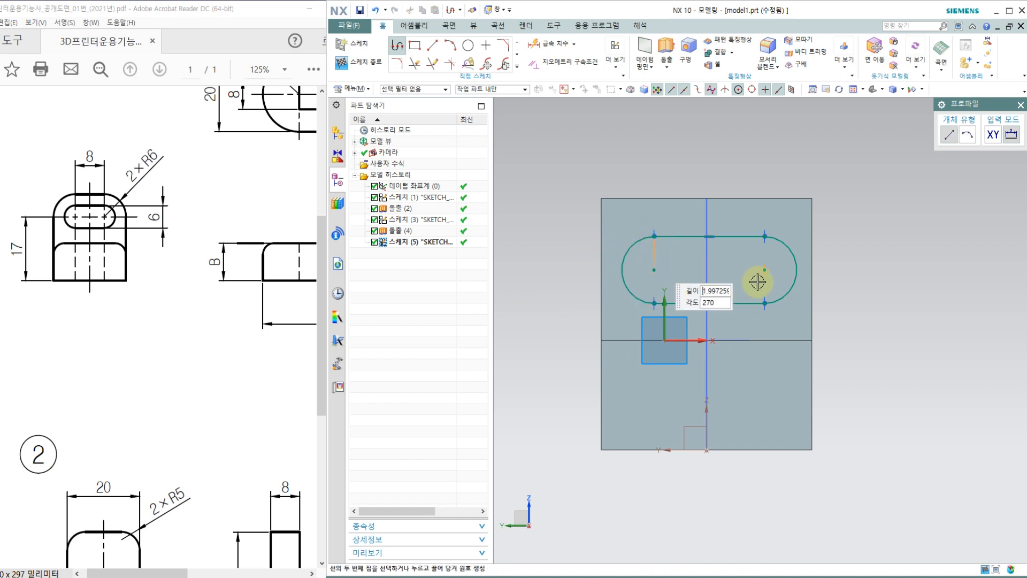
pyautogui.click(1021, 103)
# Constrain the slot's upper and lower straight lines to be parallel.
pyautogui.scroll(2, 715, 268)
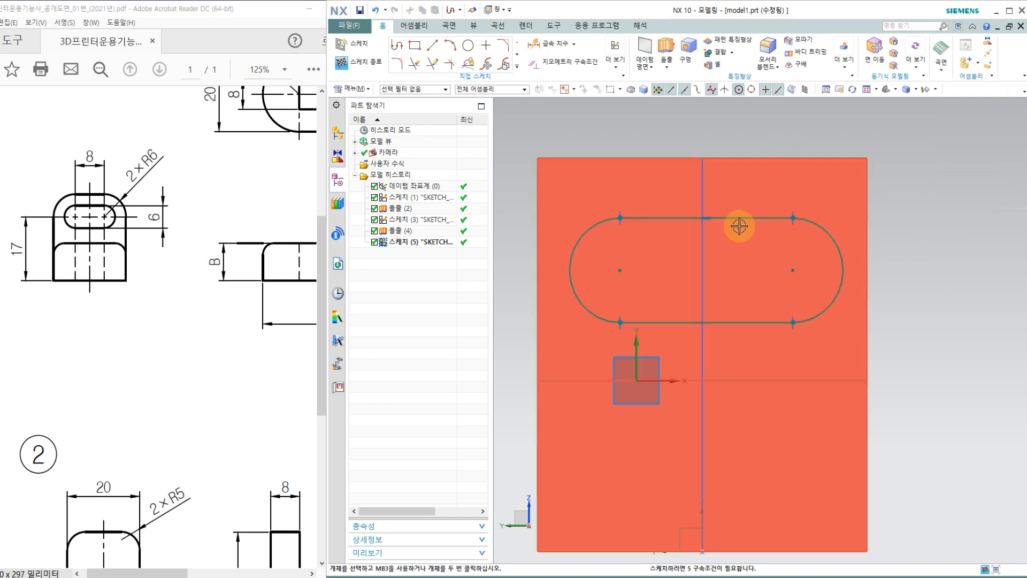
pyautogui.click(556, 62)
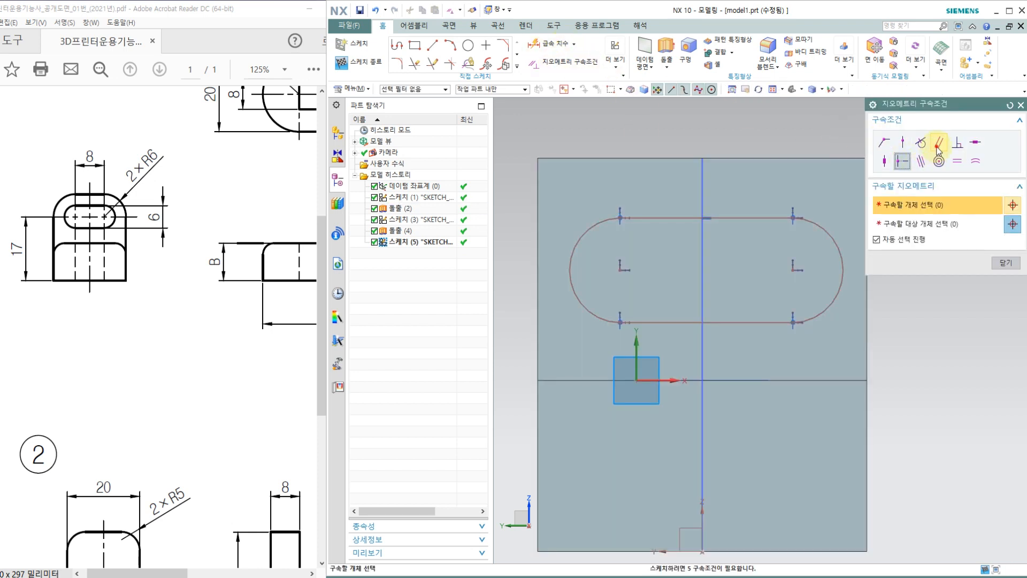
pyautogui.click(757, 216)
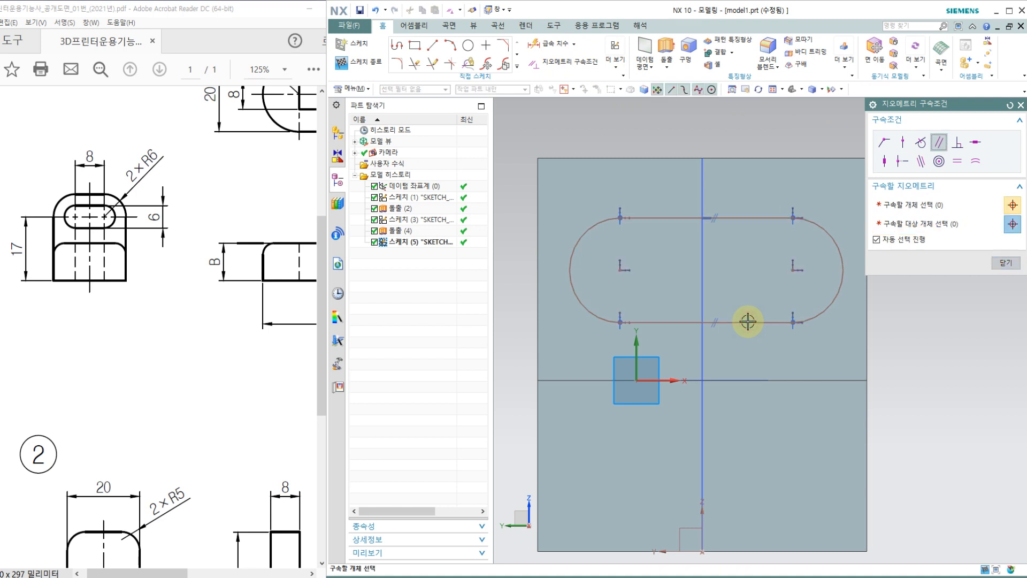
pyautogui.click(747, 322)
pyautogui.click(1005, 263)
pyautogui.hotkey('ctrl', 'q')
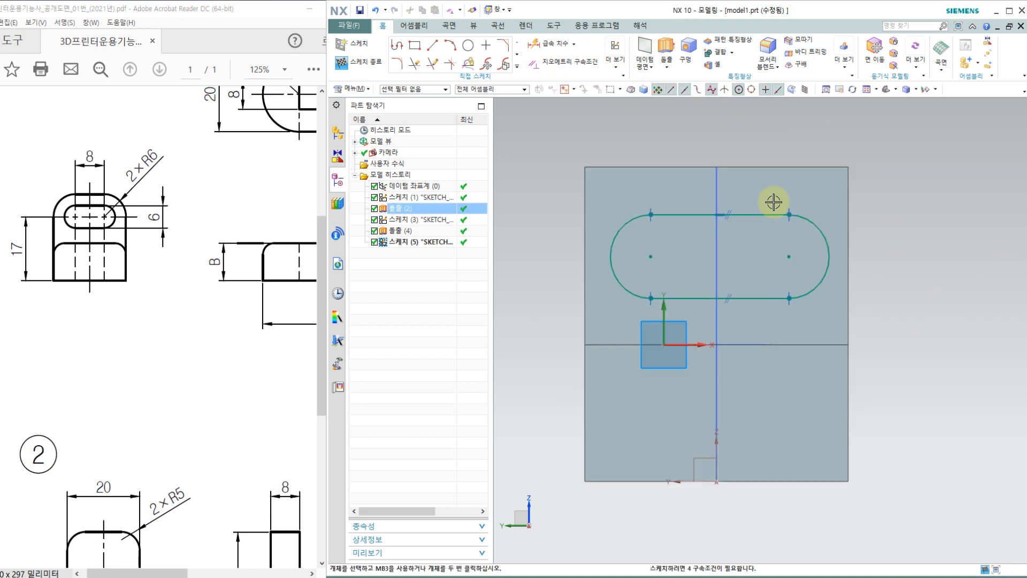
pyautogui.scroll(-1, 773, 209)
pyautogui.doubleClick(773, 215)
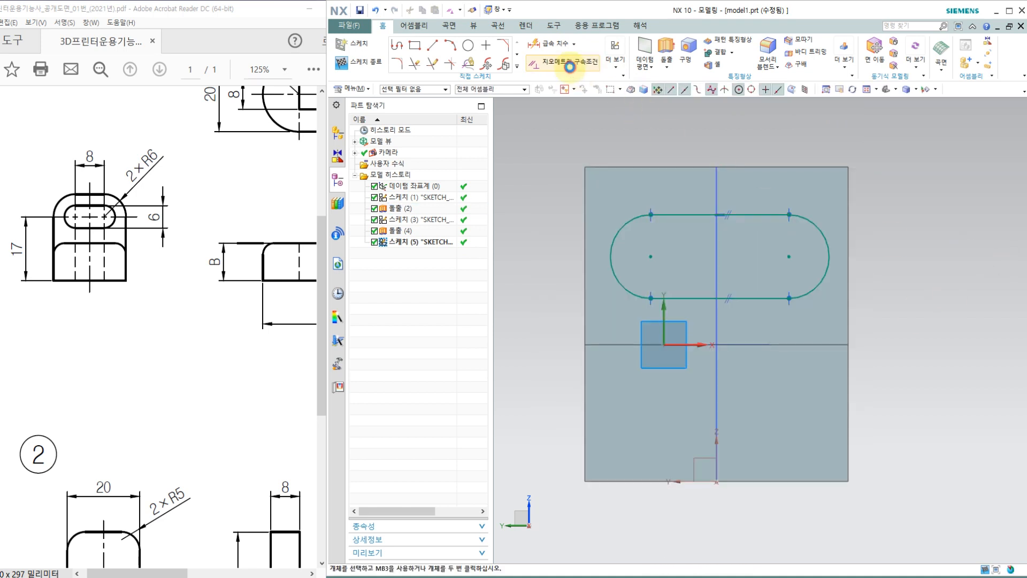
pyautogui.click(556, 62)
pyautogui.click(903, 163)
pyautogui.click(718, 227)
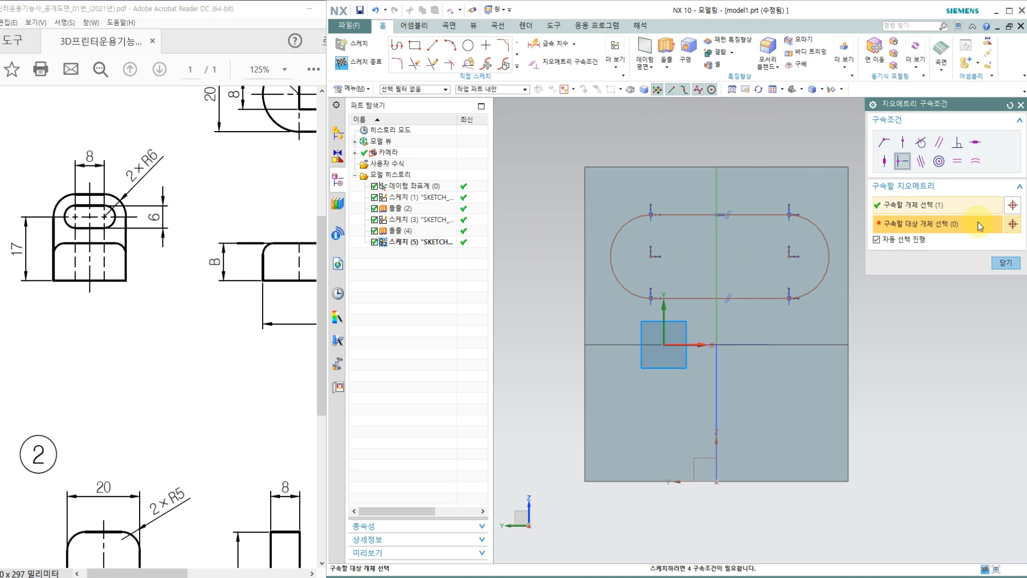
pyautogui.click(1009, 104)
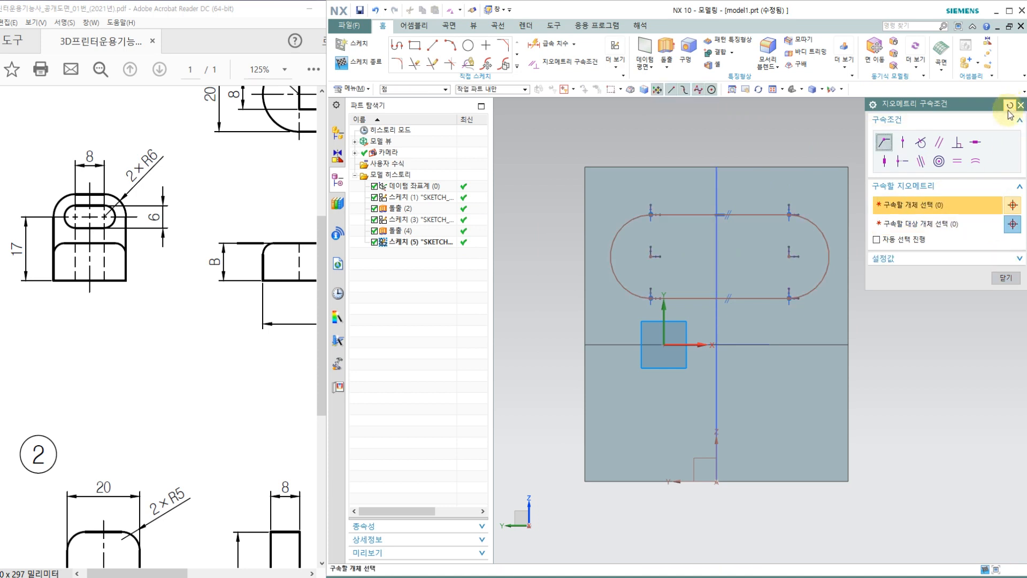
pyautogui.click(876, 239)
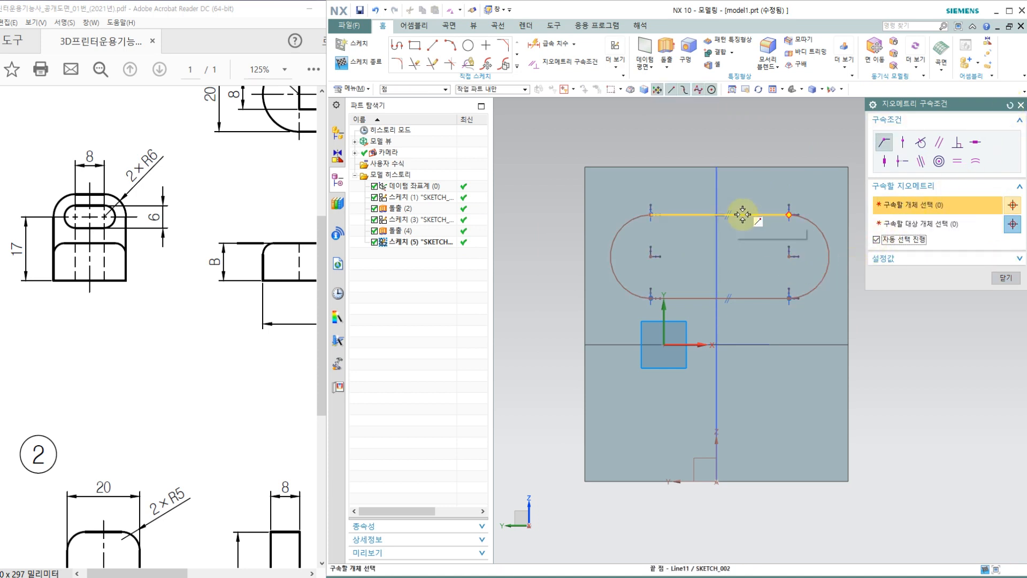
pyautogui.click(716, 166)
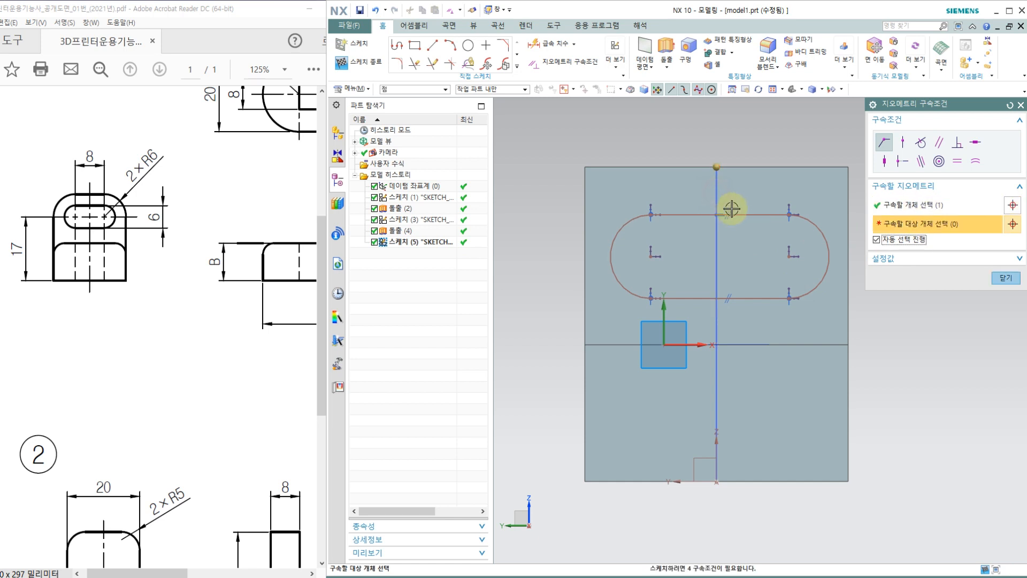
pyautogui.click(1009, 105)
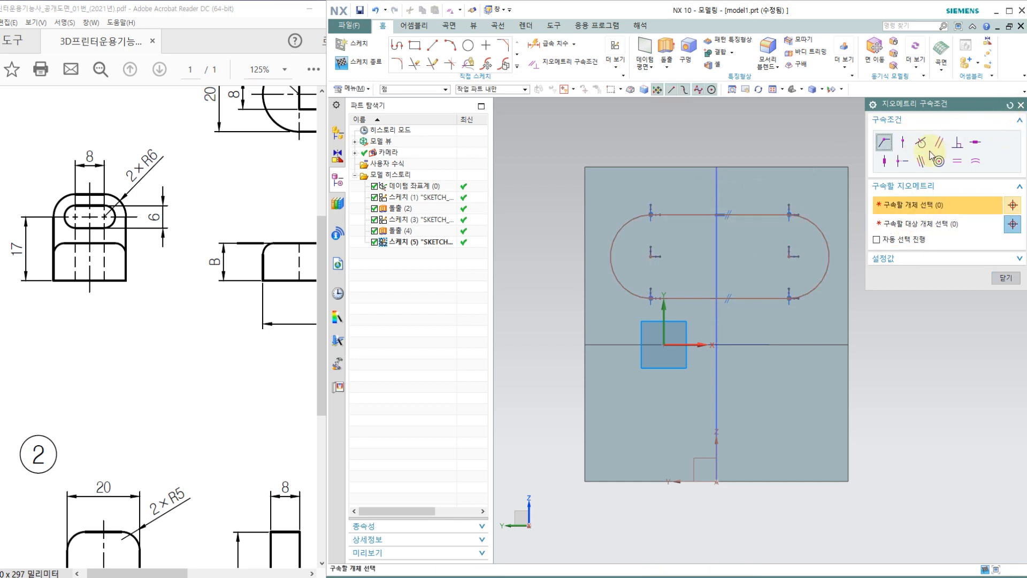
# Apply a Midpoint constraint between the slot's upper line and the wall's vertical centre line.
pyautogui.click(904, 163)
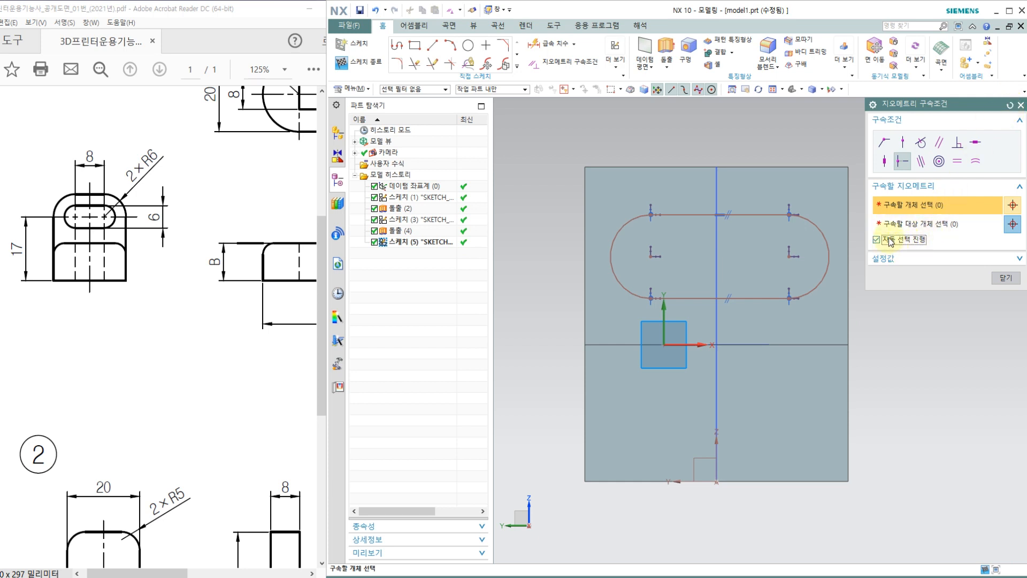
pyautogui.click(1009, 106)
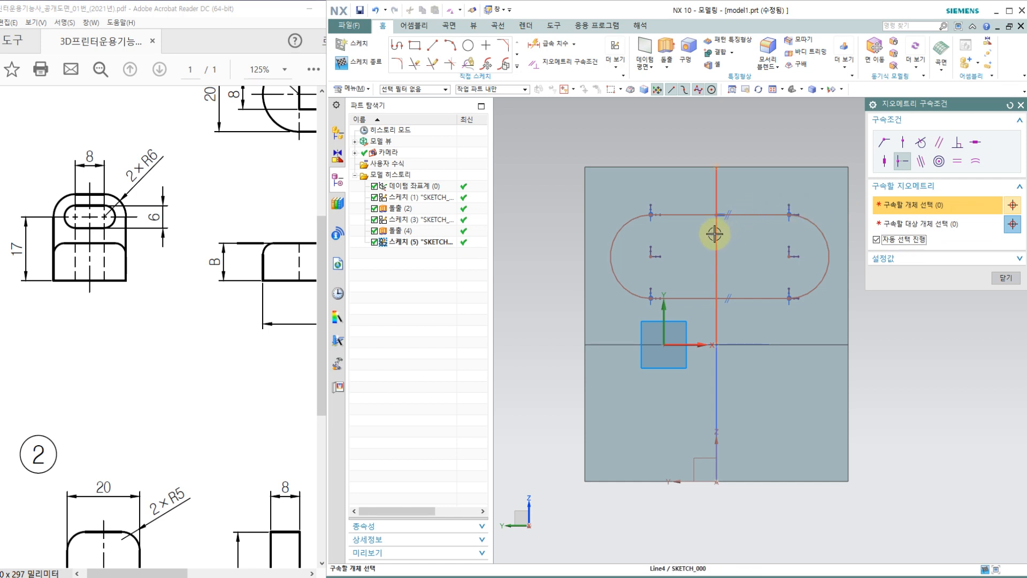
pyautogui.click(755, 214)
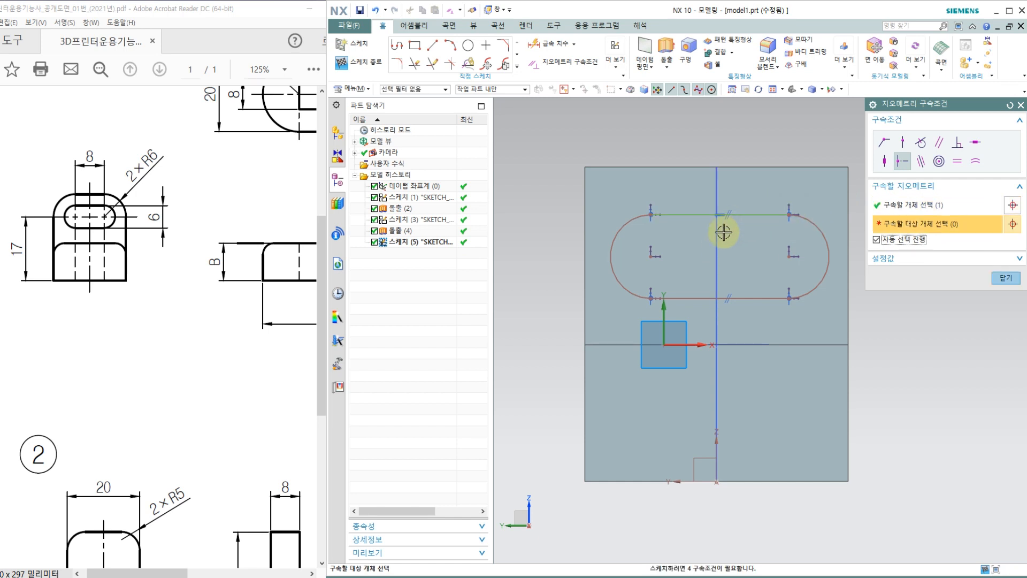
pyautogui.click(720, 232)
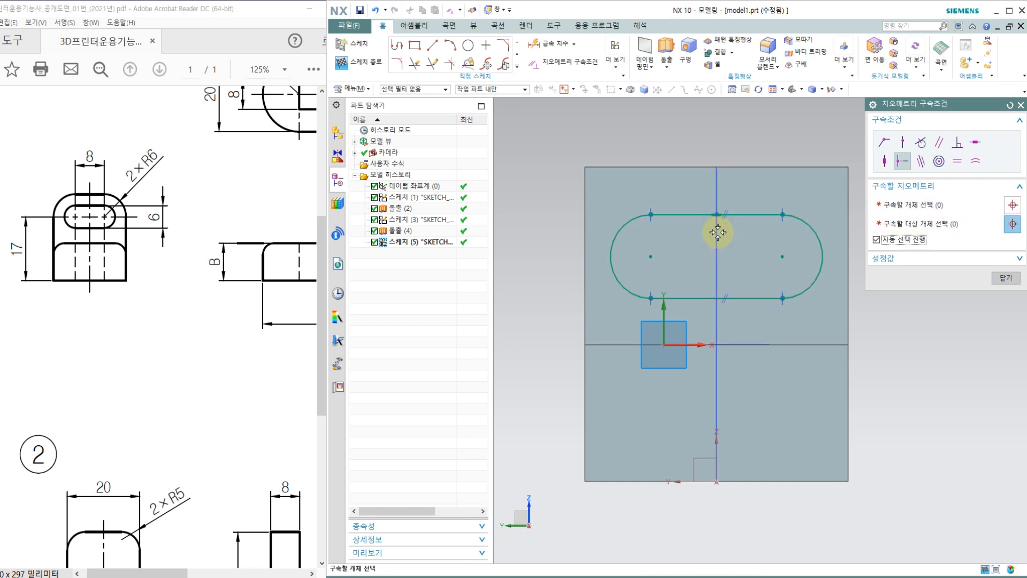
pyautogui.click(1002, 278)
pyautogui.hotkey('ctrl', 'q')
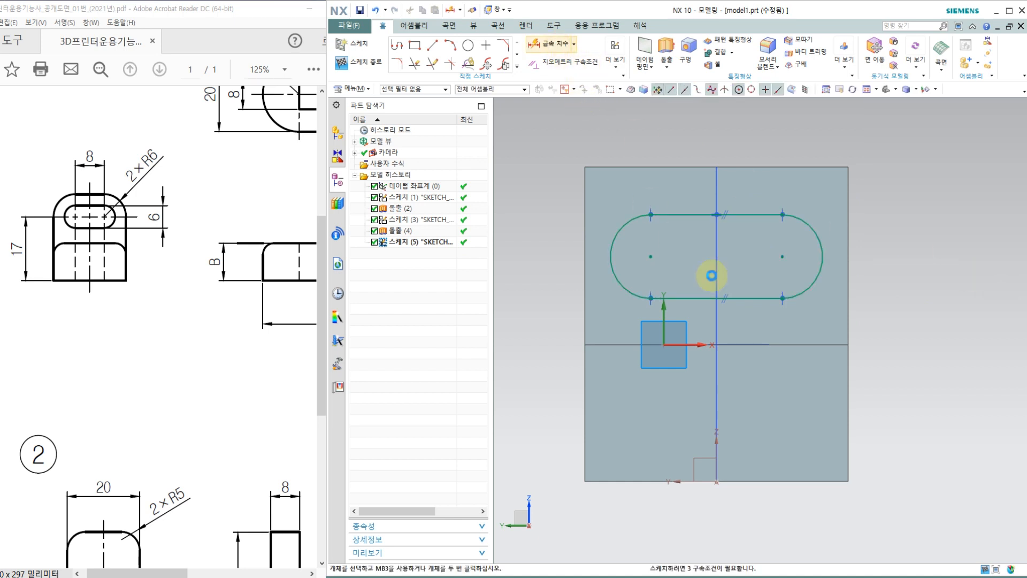
# Dimension the height of the slot's arc centre above the wall's bottom edge as 17 mm.
pyautogui.click(747, 298)
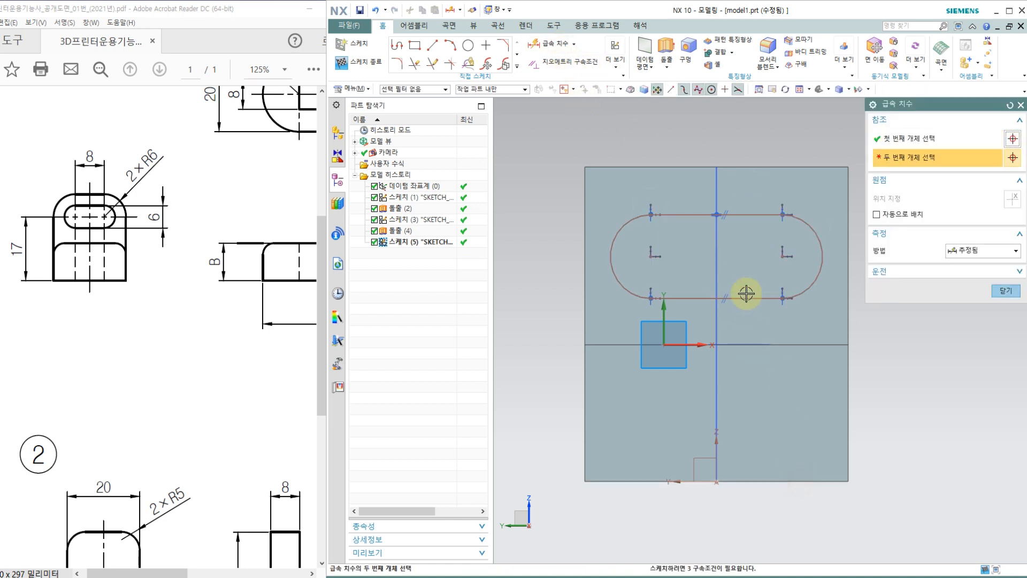
pyautogui.click(653, 257)
pyautogui.click(539, 280)
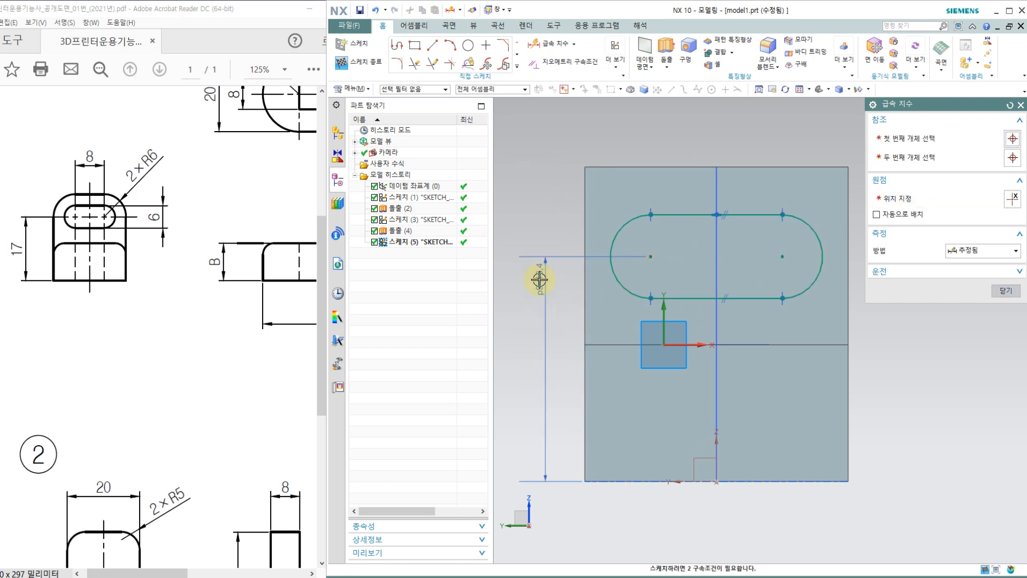
pyautogui.write('17')
pyautogui.press('Return')
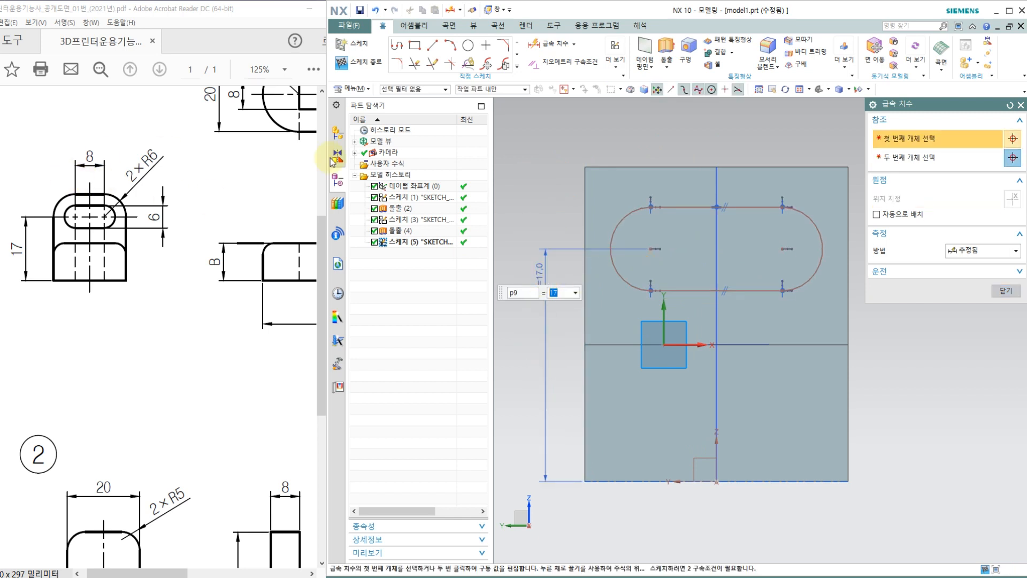
# Dimension the distance between the slot's two arc centres as 8 mm.
pyautogui.click(649, 251)
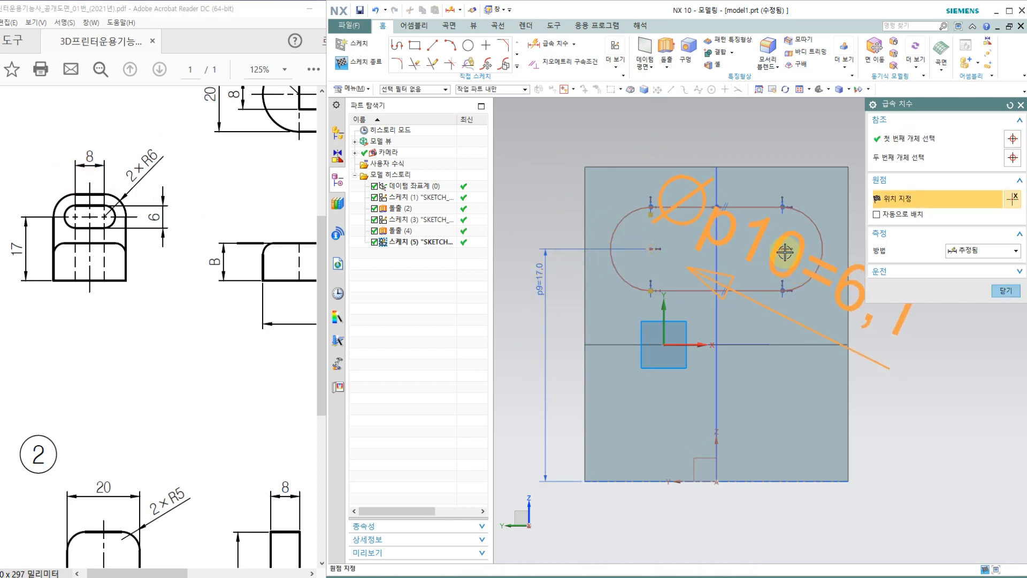
pyautogui.click(784, 249)
pyautogui.click(730, 125)
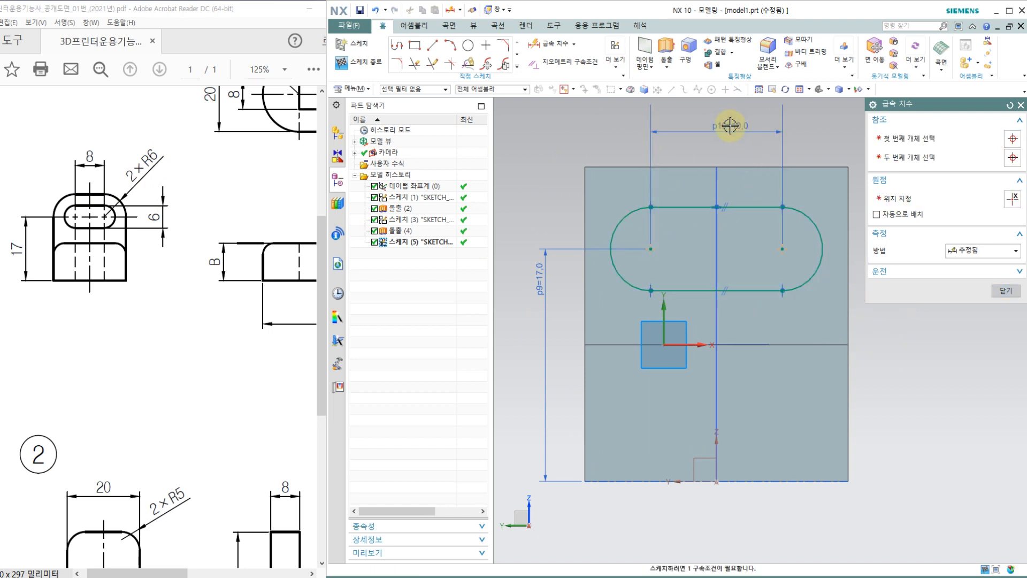
pyautogui.write('8')
pyautogui.press('Return')
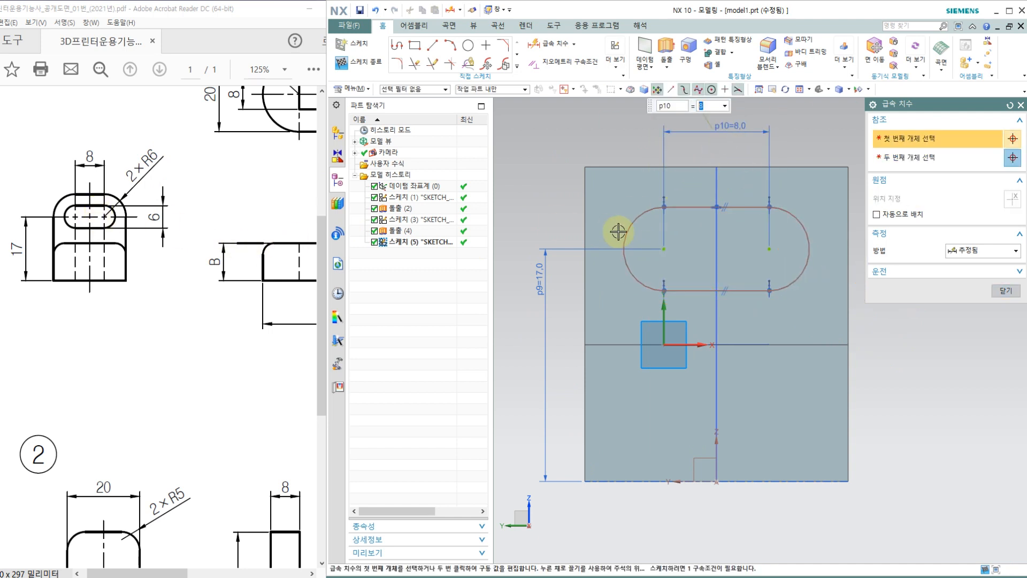
# Dimension the slot's height between its straight lines as 6 mm and finish the sketch.
pyautogui.click(746, 290)
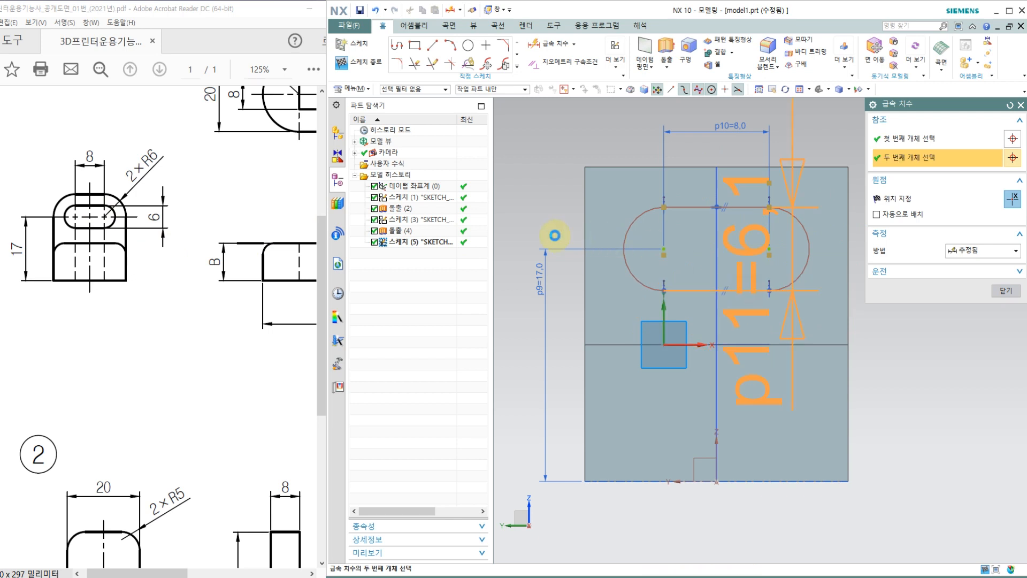
pyautogui.click(546, 195)
pyautogui.press('Return')
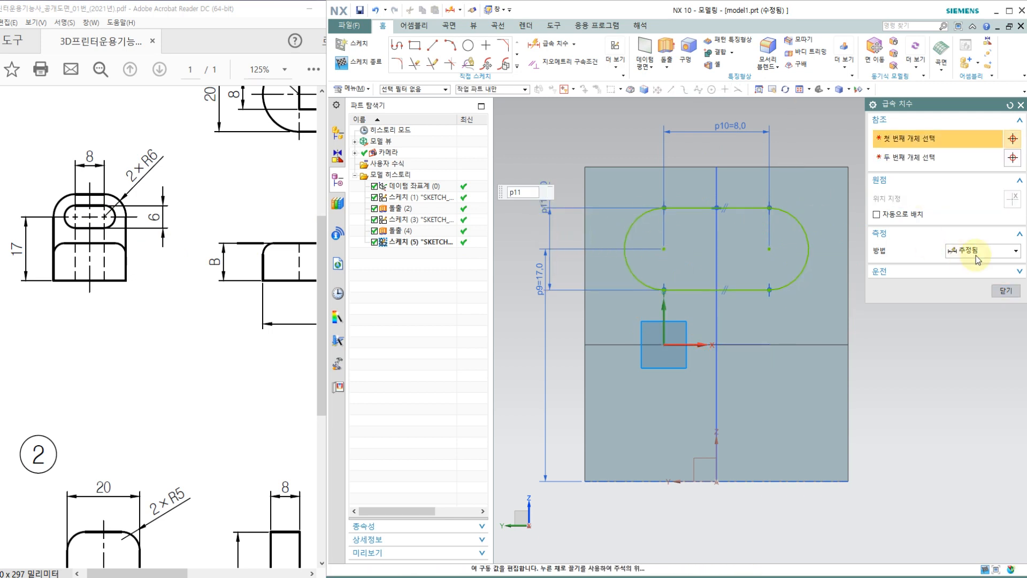
pyautogui.click(1006, 290)
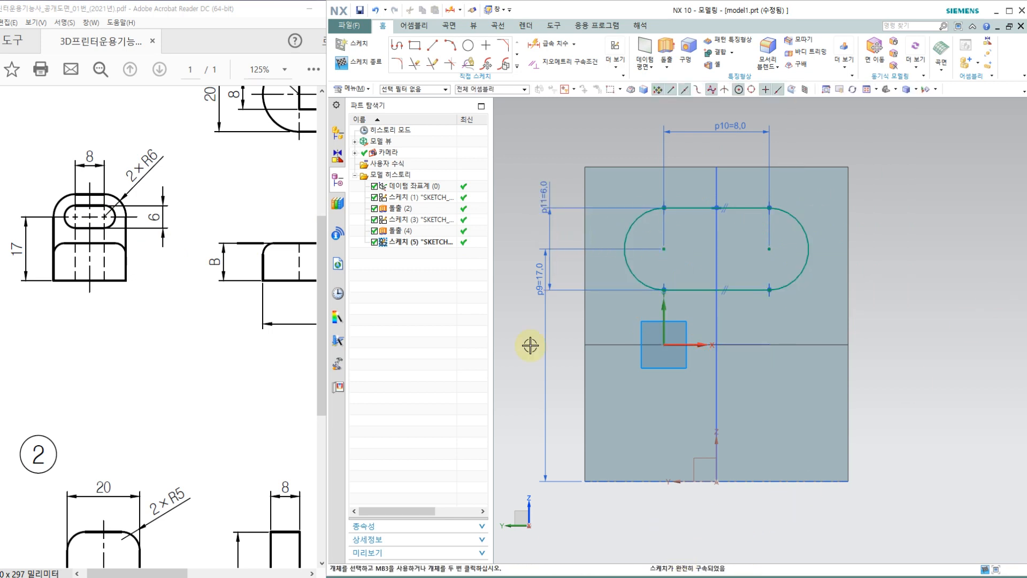
pyautogui.click(377, 66)
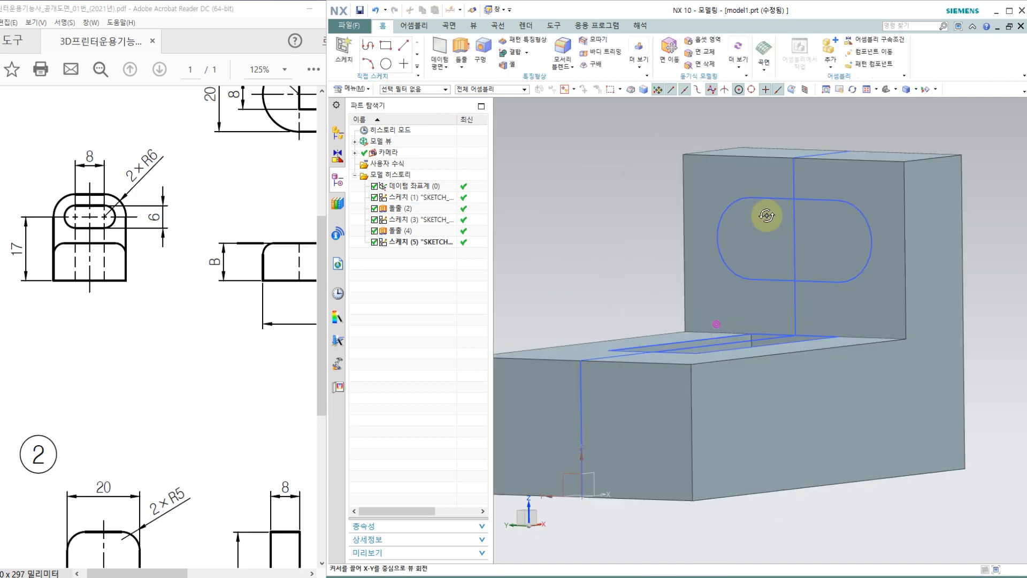
# Extrude the slot sketch in the reversed direction up to the wall's outer back face, subtracting it from the body.
pyautogui.click(460, 48)
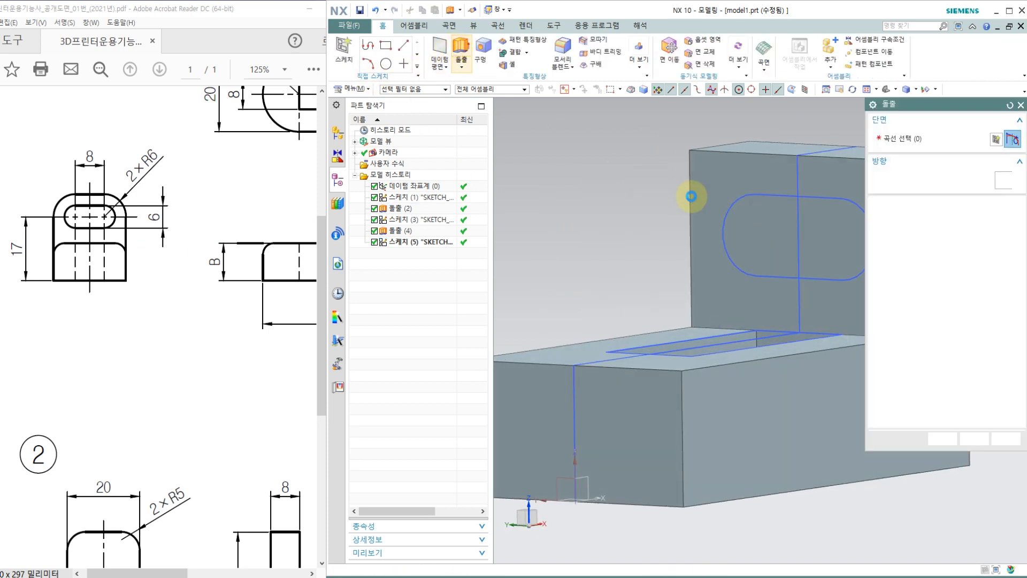
pyautogui.click(743, 203)
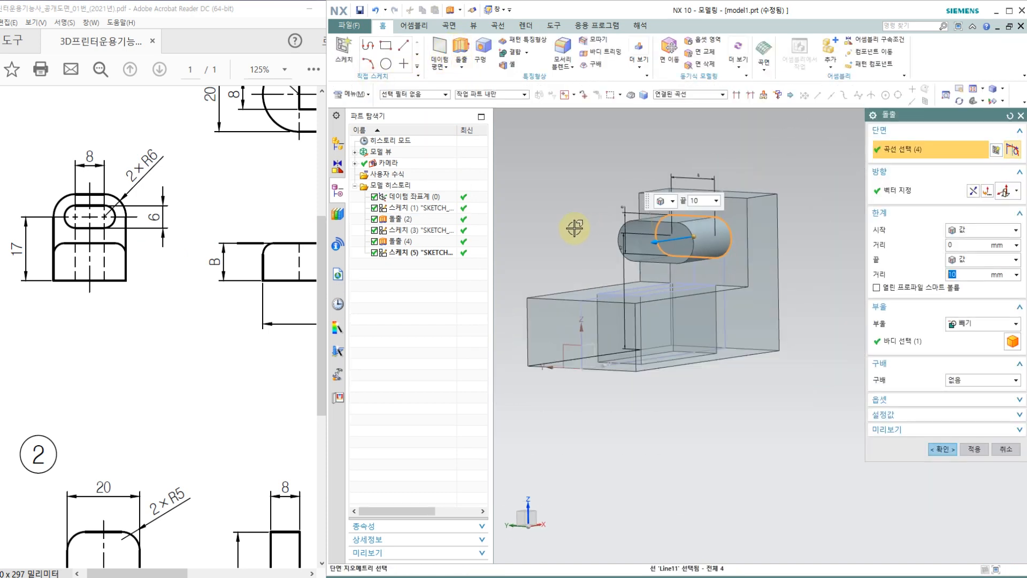
pyautogui.click(973, 193)
pyautogui.moveTo(757, 235); pyautogui.dragTo(745, 268, button='middle')
pyautogui.click(974, 260)
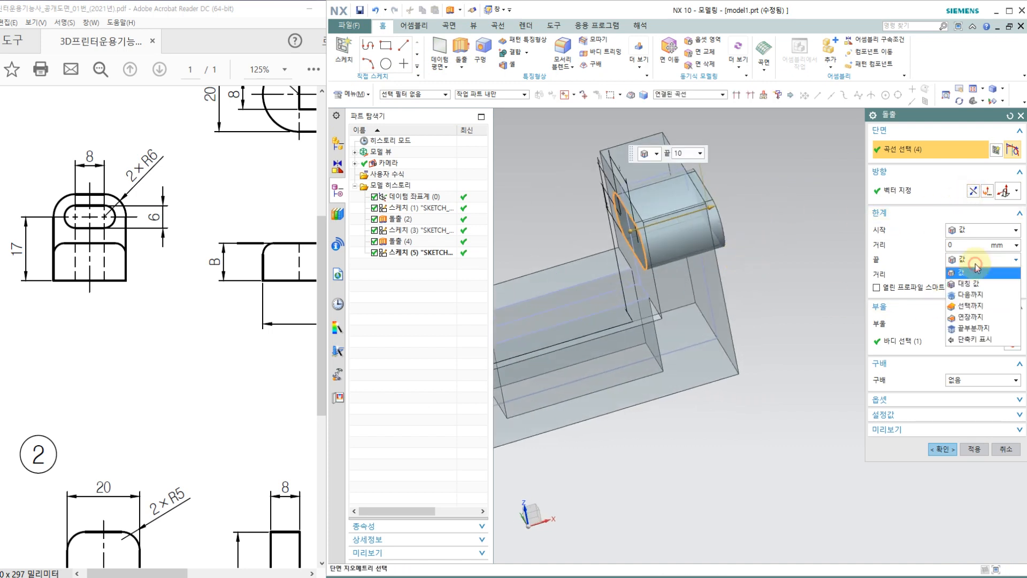
pyautogui.click(969, 305)
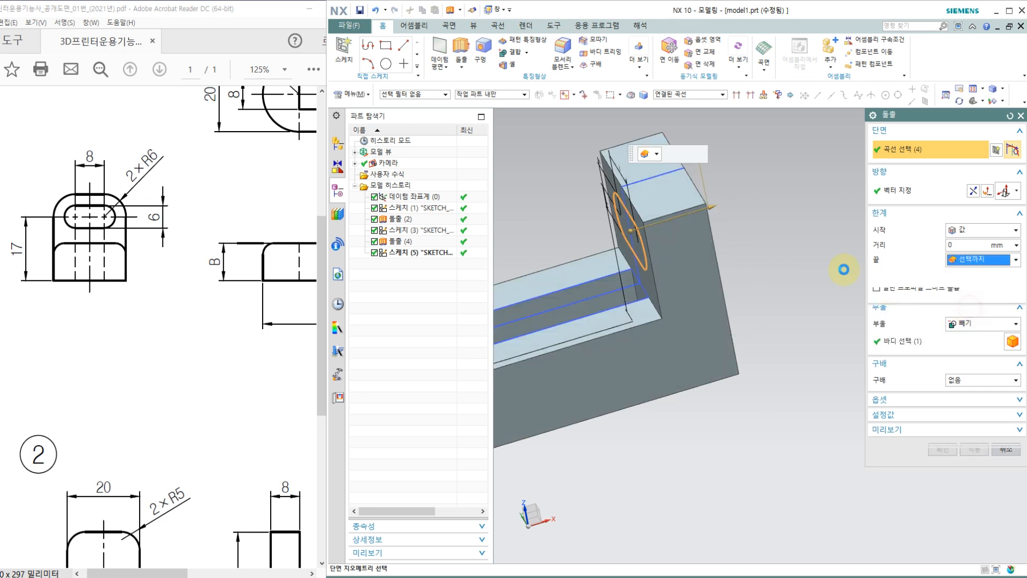
pyautogui.moveTo(788, 238); pyautogui.dragTo(760, 246, button='middle')
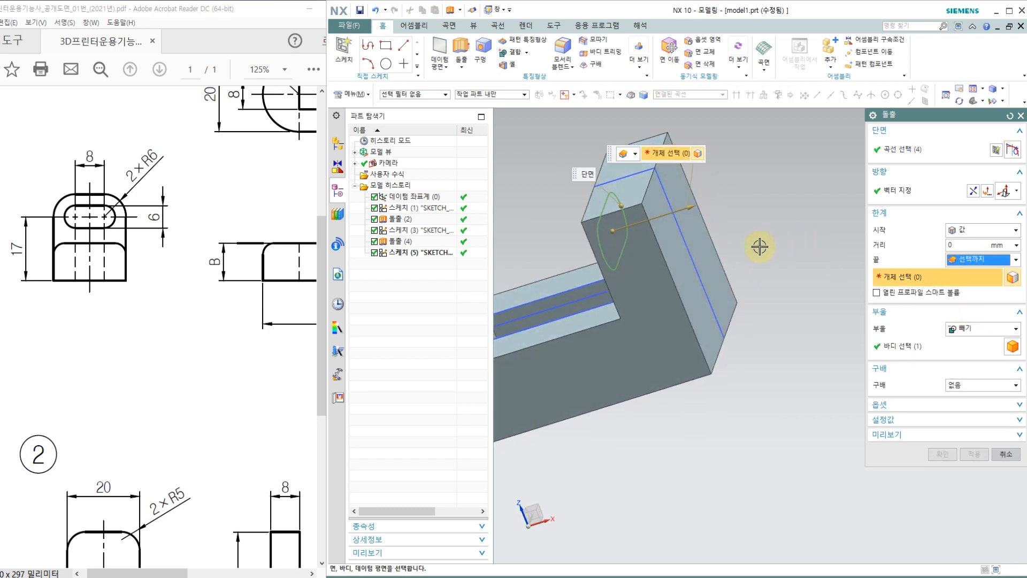
pyautogui.click(732, 268)
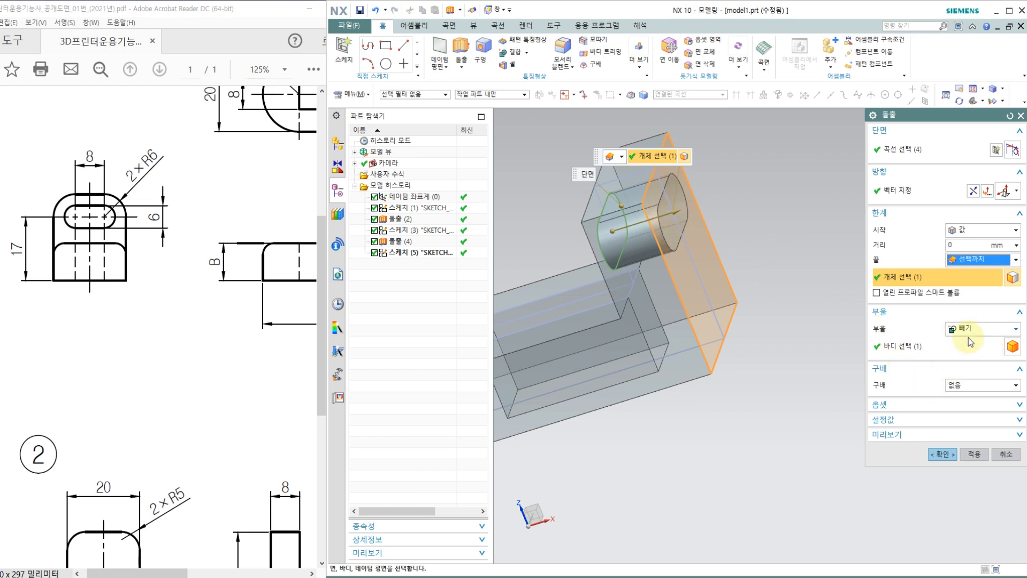
pyautogui.click(944, 455)
pyautogui.moveTo(768, 303); pyautogui.dragTo(685, 273, button='middle')
pyautogui.scroll(2, 686, 273)
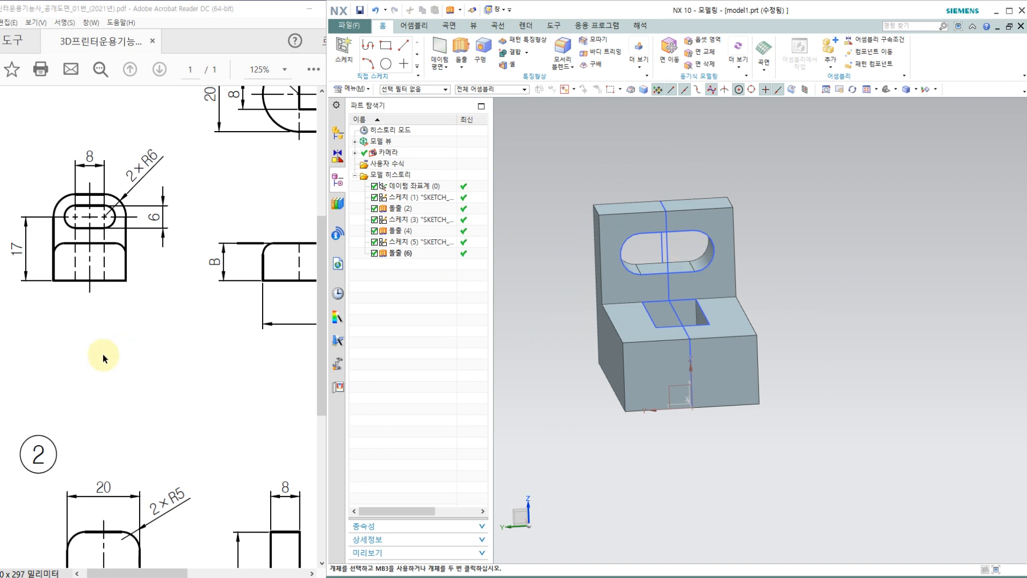
# Chamfer the bottom edge beneath the upright wall's back face with a symmetric 5 mm distance.
pyautogui.click(105, 355)
pyautogui.keyDown('ctrl'); pyautogui.scroll(-2, 148, 335); pyautogui.keyUp('ctrl')
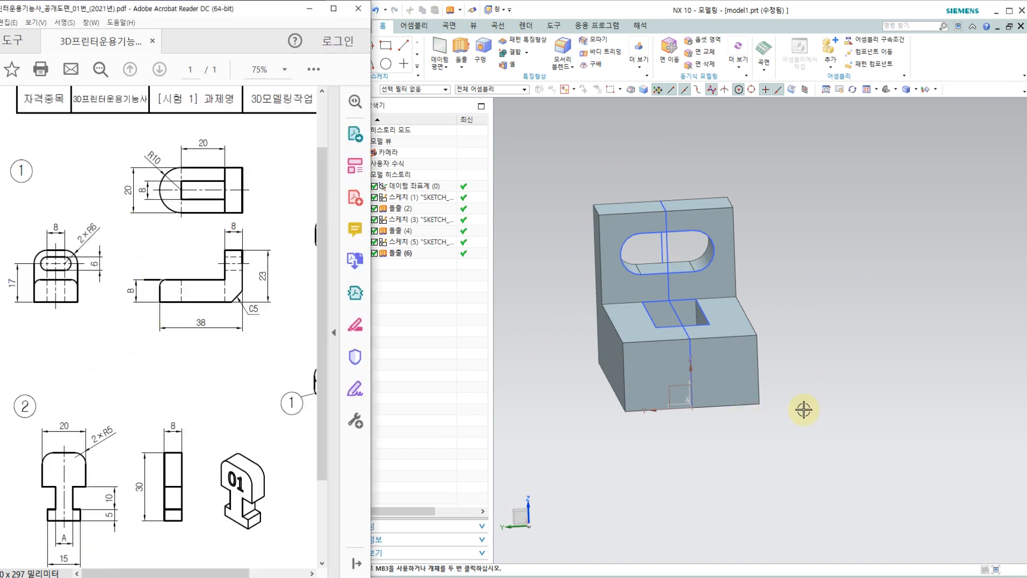
pyautogui.moveTo(813, 394)
pyautogui.mouseDown(button='middle')
pyautogui.moveTo(749, 378)
pyautogui.moveTo(782, 334)
pyautogui.moveTo(763, 360)
pyautogui.moveTo(782, 376)
pyautogui.moveTo(849, 377)
pyautogui.mouseUp(button='middle')
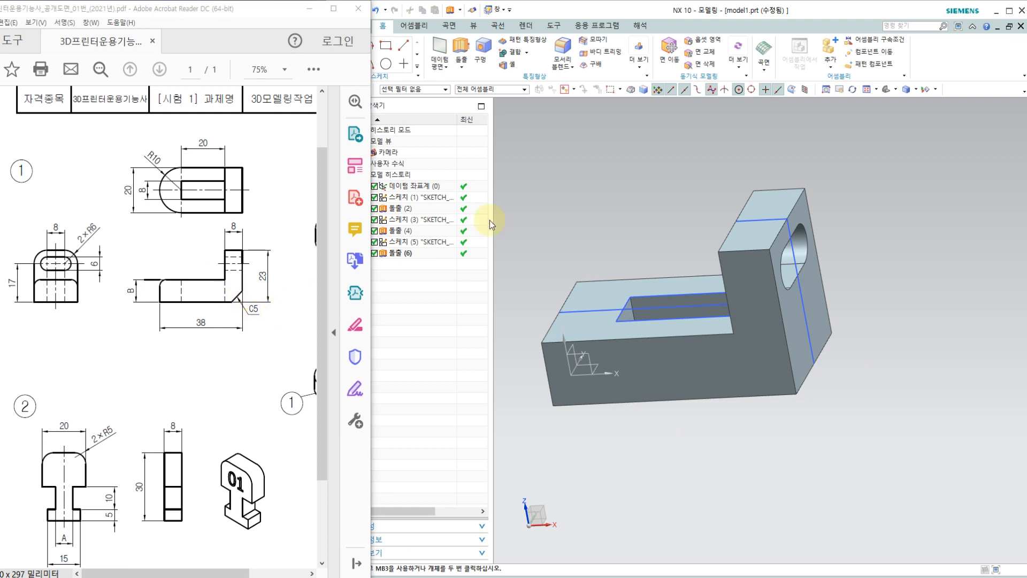
pyautogui.click(452, 242)
pyautogui.click(594, 39)
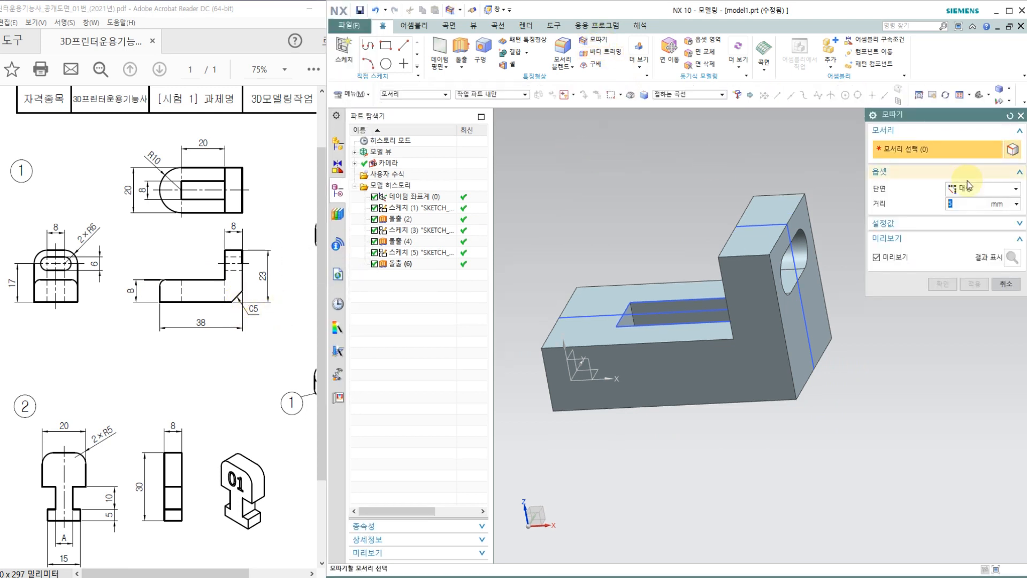
pyautogui.click(832, 347)
pyautogui.click(942, 283)
# Round the two vertical corner edges at the base's free end with a 10 mm edge blend.
pyautogui.moveTo(623, 182)
pyautogui.mouseDown(button='middle')
pyautogui.moveTo(653, 171)
pyautogui.moveTo(672, 179)
pyautogui.moveTo(656, 183)
pyautogui.moveTo(573, 348)
pyautogui.mouseUp(button='middle')
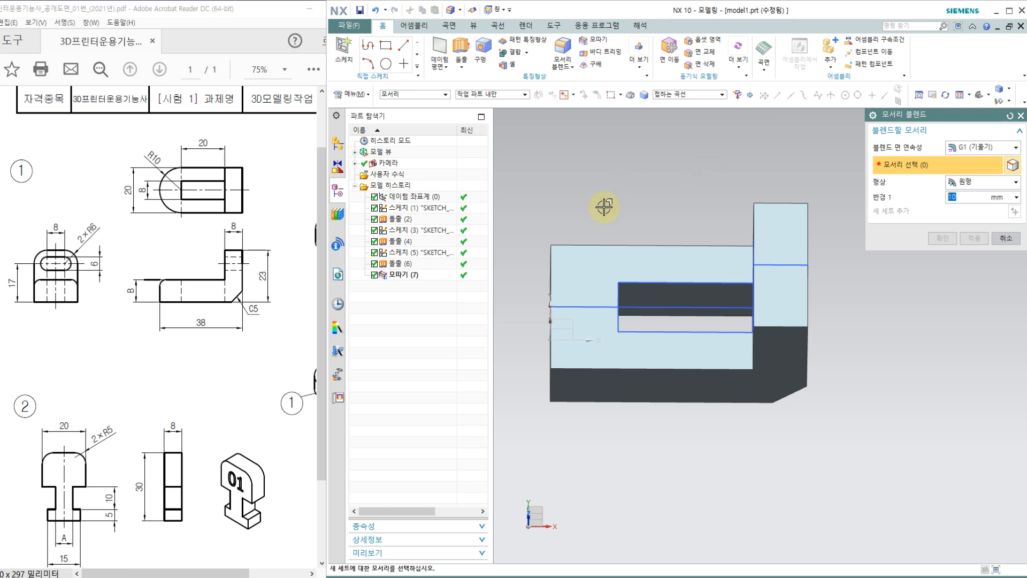
pyautogui.moveTo(572, 191); pyautogui.dragTo(567, 156, button='middle')
pyautogui.click(533, 296)
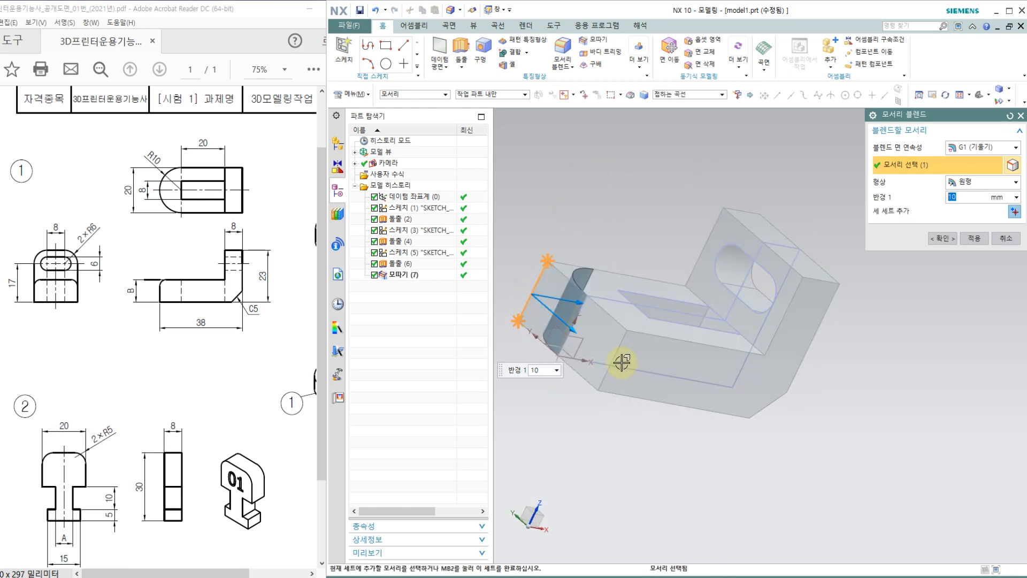
pyautogui.click(967, 240)
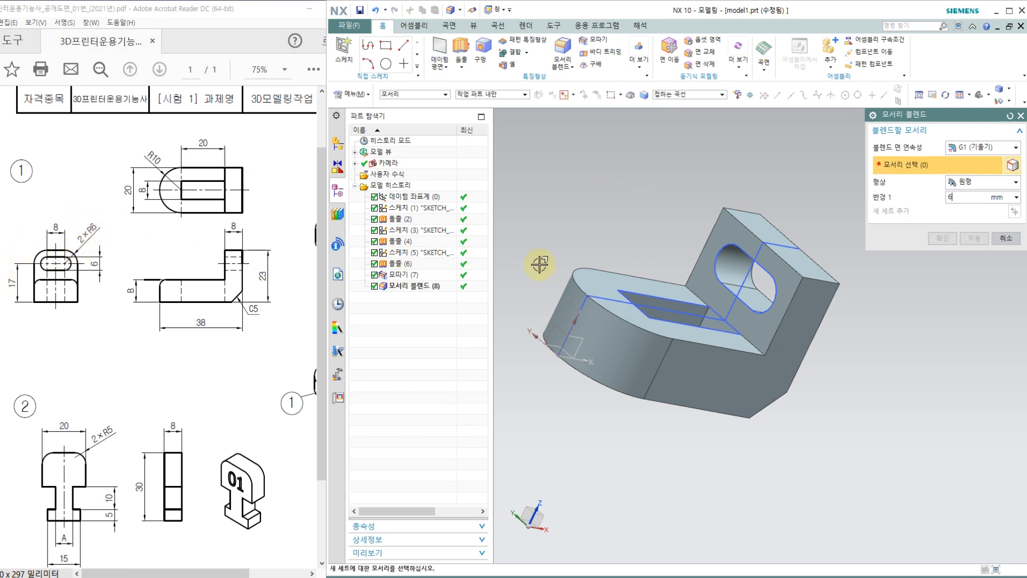
# Round the upright wall's two top corner edges with a 6 mm edge blend.
pyautogui.click(819, 283)
pyautogui.click(745, 214)
pyautogui.click(974, 238)
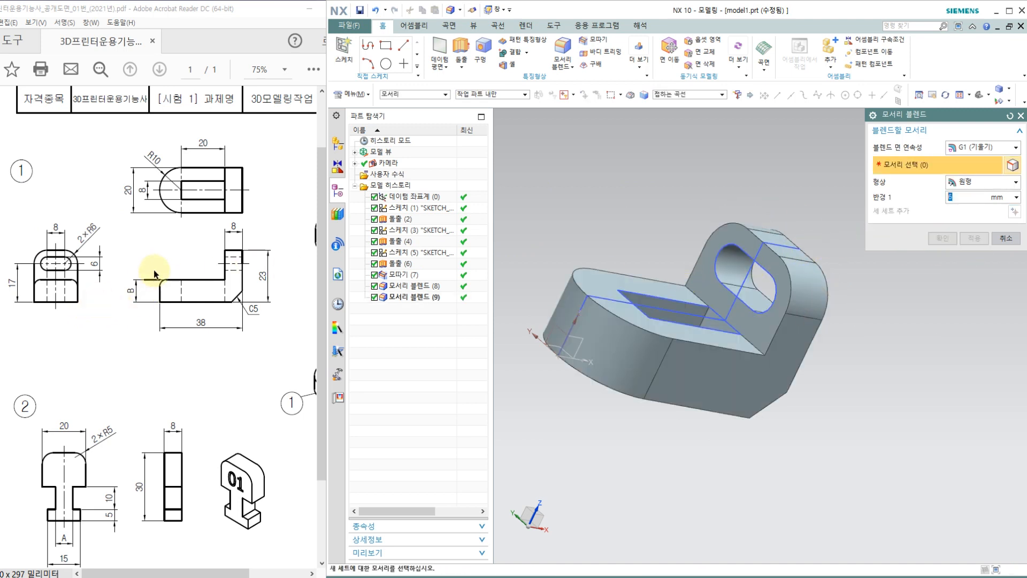
# Round the base's outer upper edge chain with a 3 mm edge blend.
pyautogui.moveTo(181, 575); pyautogui.dragTo(103, 488)
pyautogui.scroll(-4, 229, 495)
pyautogui.scroll(3, 107, 428)
pyautogui.click(973, 197)
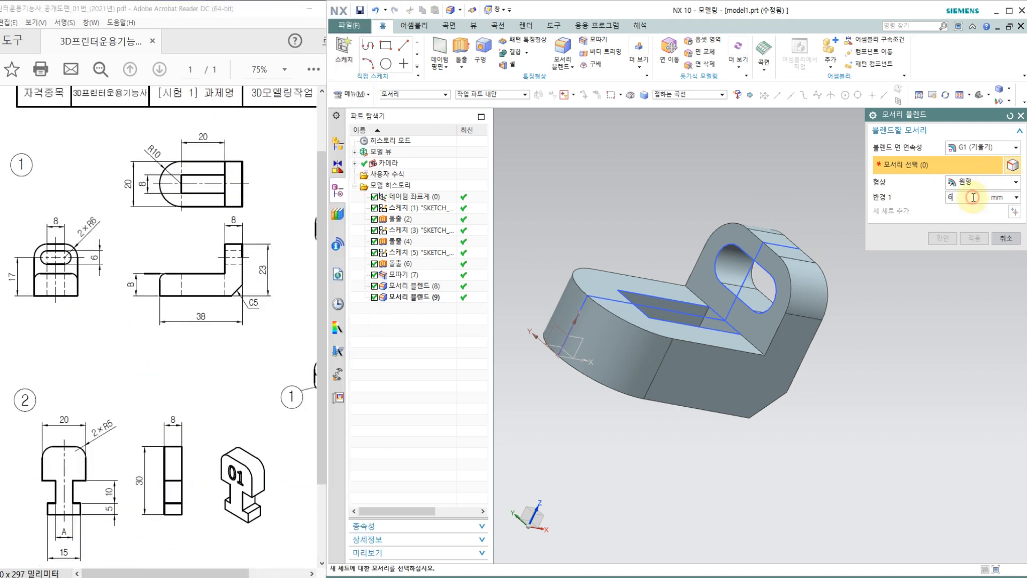
pyautogui.click(605, 308)
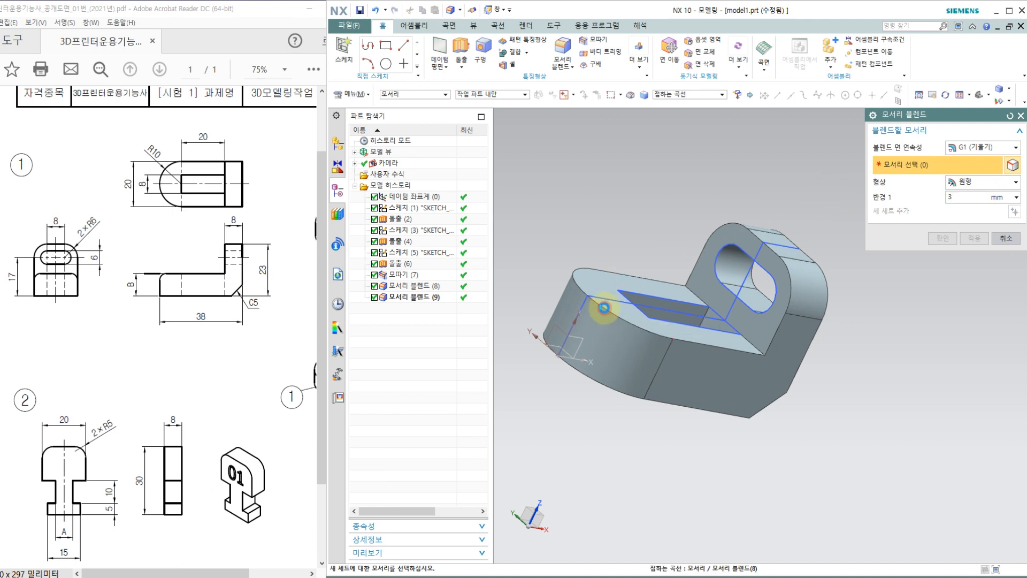
pyautogui.click(942, 236)
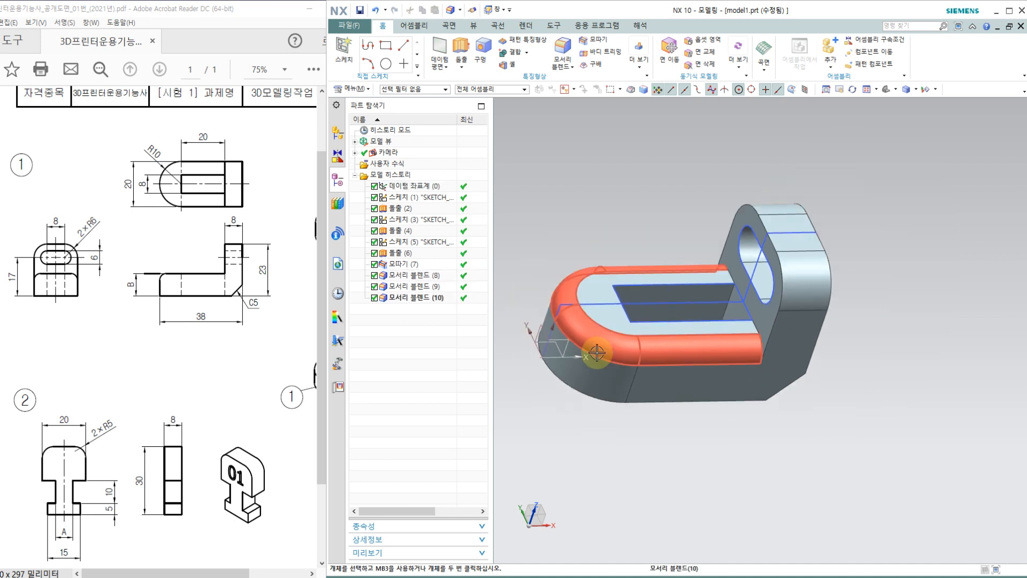
# Examine the finished part 1 in side, top and end views against the drawing.
pyautogui.scroll(2, 598, 355)
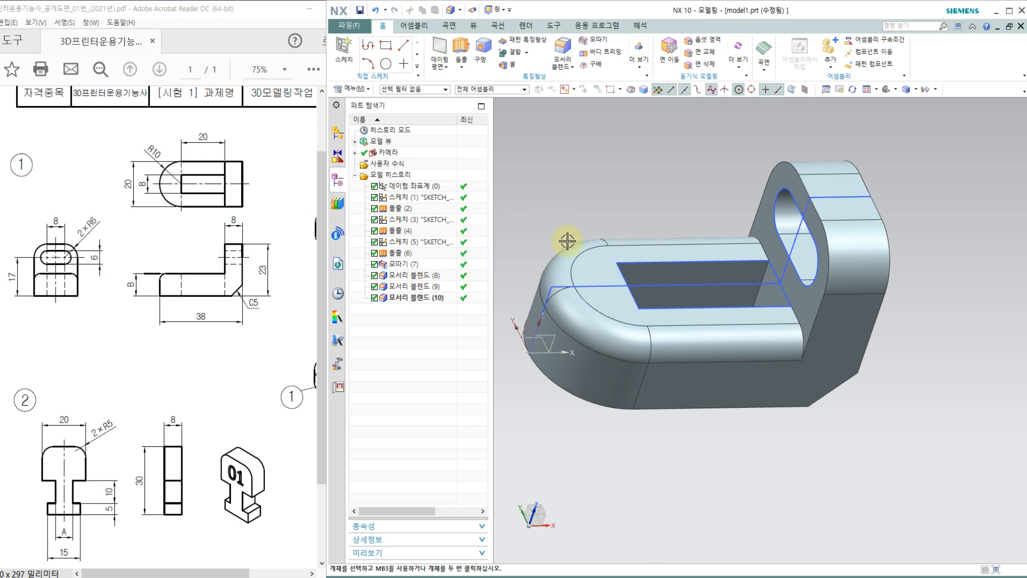
pyautogui.moveTo(590, 223)
pyautogui.mouseDown(button='middle')
pyautogui.moveTo(573, 206)
pyautogui.moveTo(621, 201)
pyautogui.moveTo(601, 215)
pyautogui.moveTo(612, 213)
pyautogui.moveTo(640, 136)
pyautogui.moveTo(593, 208)
pyautogui.moveTo(582, 208)
pyautogui.mouseUp(button='middle')
pyautogui.press('F8')
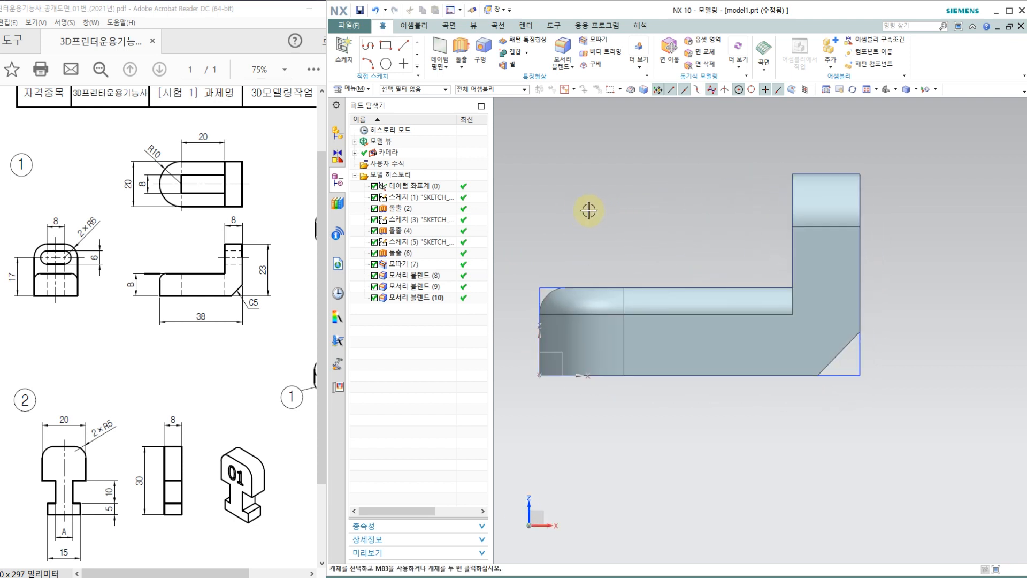
pyautogui.moveTo(593, 208)
pyautogui.mouseDown(button='middle')
pyautogui.moveTo(592, 184)
pyautogui.moveTo(591, 275)
pyautogui.mouseUp(button='middle')
pyautogui.press('F8')
pyautogui.moveTo(662, 287); pyautogui.dragTo(663, 375, button='middle')
pyautogui.press('F8')
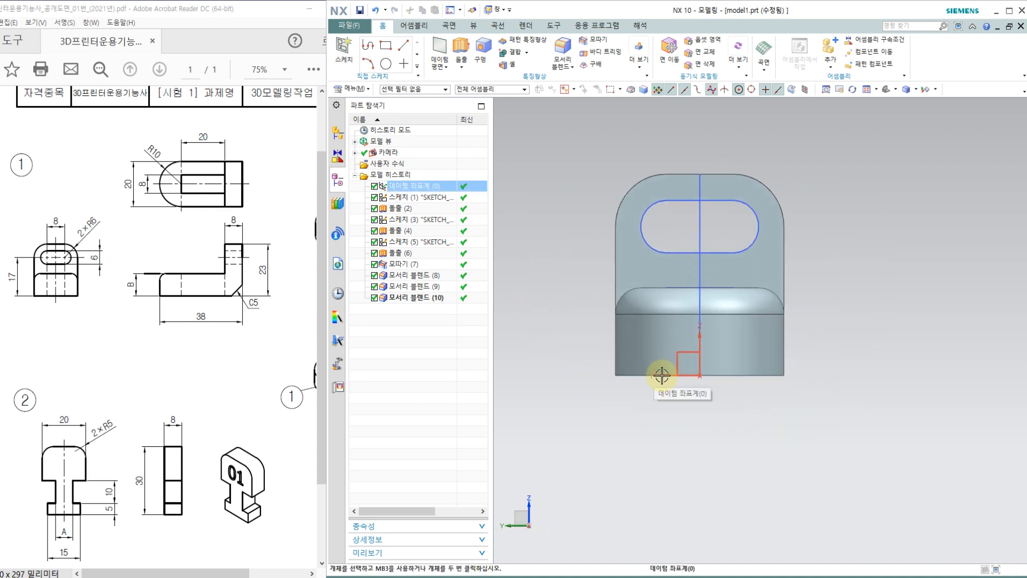
pyautogui.moveTo(786, 289); pyautogui.dragTo(728, 302, button='middle')
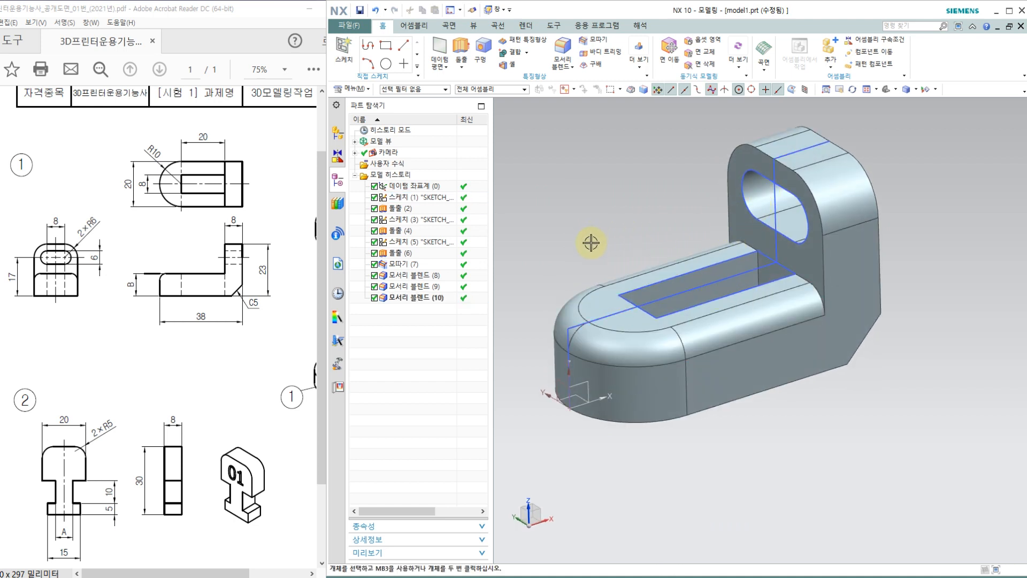
# Hide all objects and show only the solid body again.
pyautogui.hotkey('ctrl', 'w')
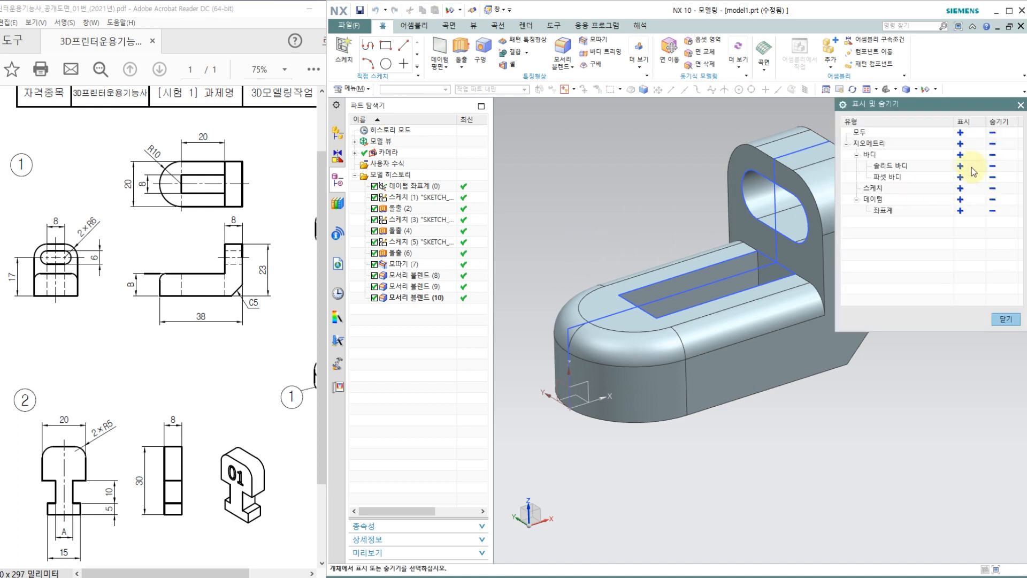
pyautogui.click(992, 133)
pyautogui.click(960, 166)
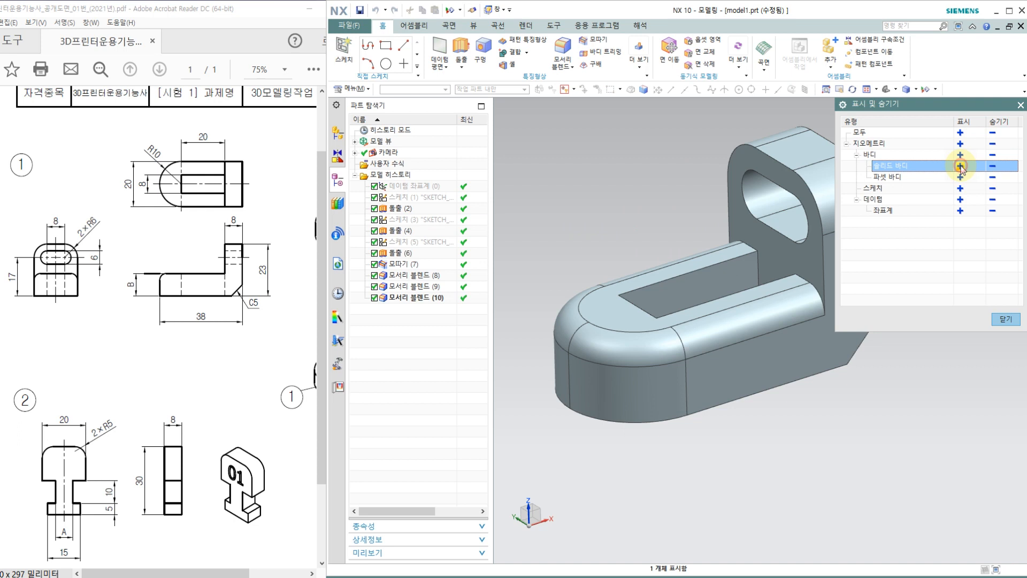
pyautogui.click(1001, 319)
pyautogui.scroll(-1, 628, 227)
pyautogui.moveTo(628, 210); pyautogui.dragTo(630, 228, button='middle')
# Save the part to the Desktop under the new name 01_바디.
pyautogui.click(349, 25)
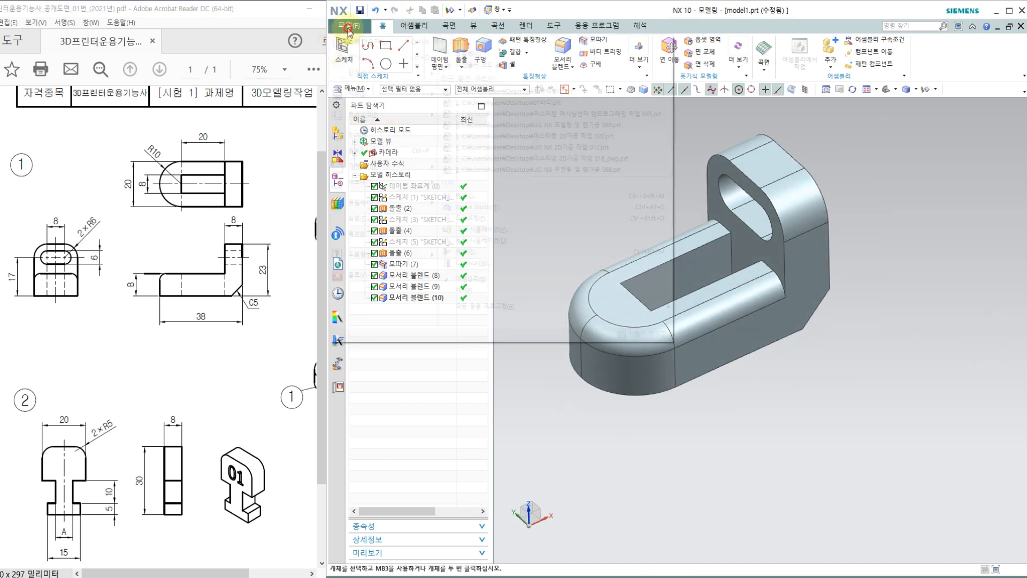
pyautogui.moveTo(398, 91)
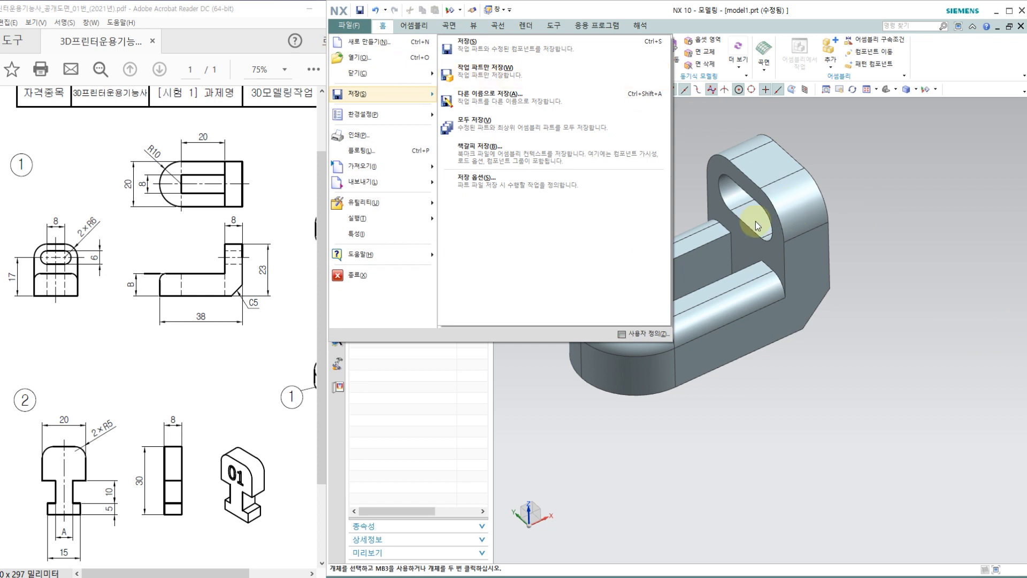
pyautogui.click(457, 98)
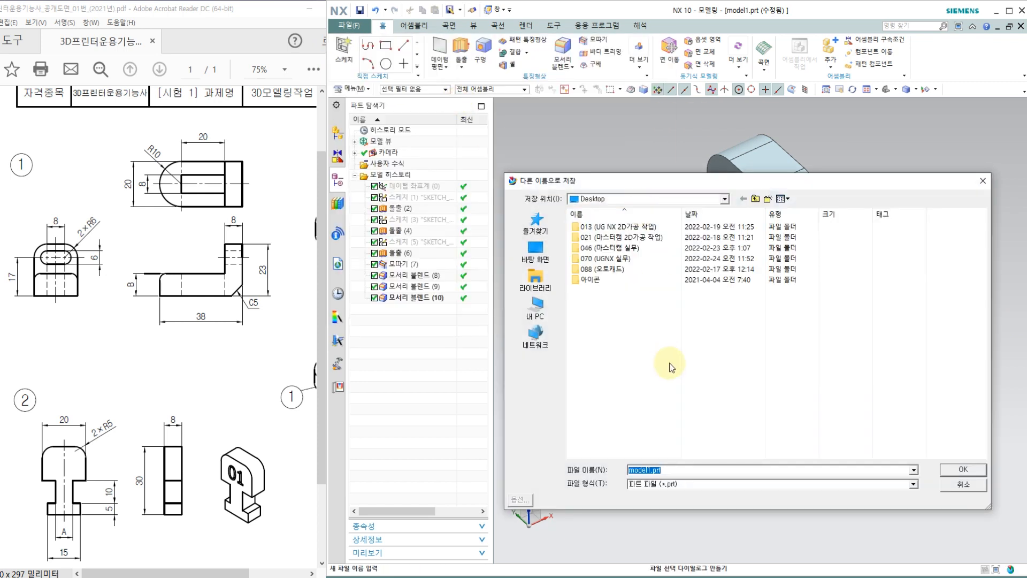
pyautogui.write('01_')
pyautogui.write('0')
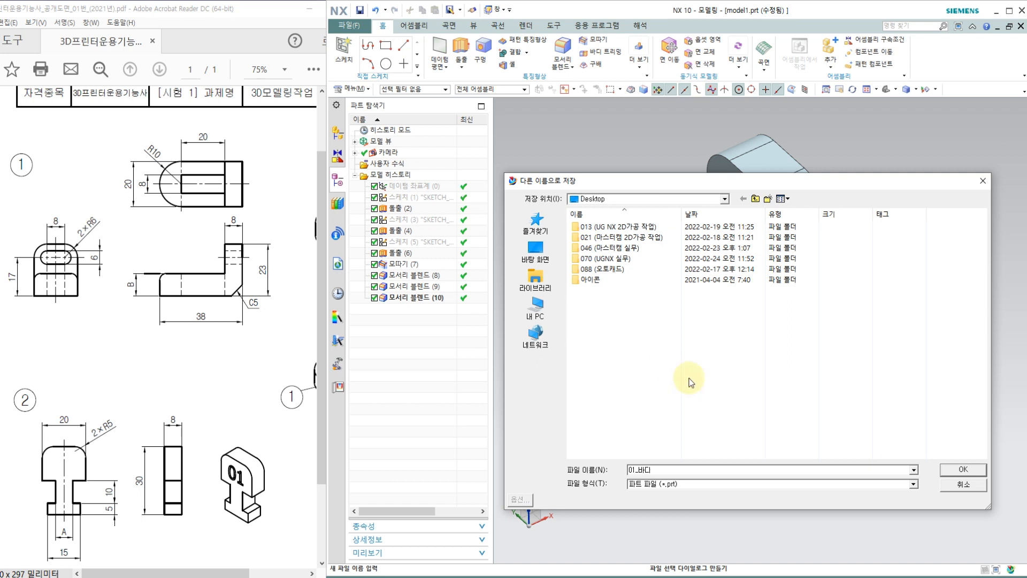
pyautogui.click(950, 471)
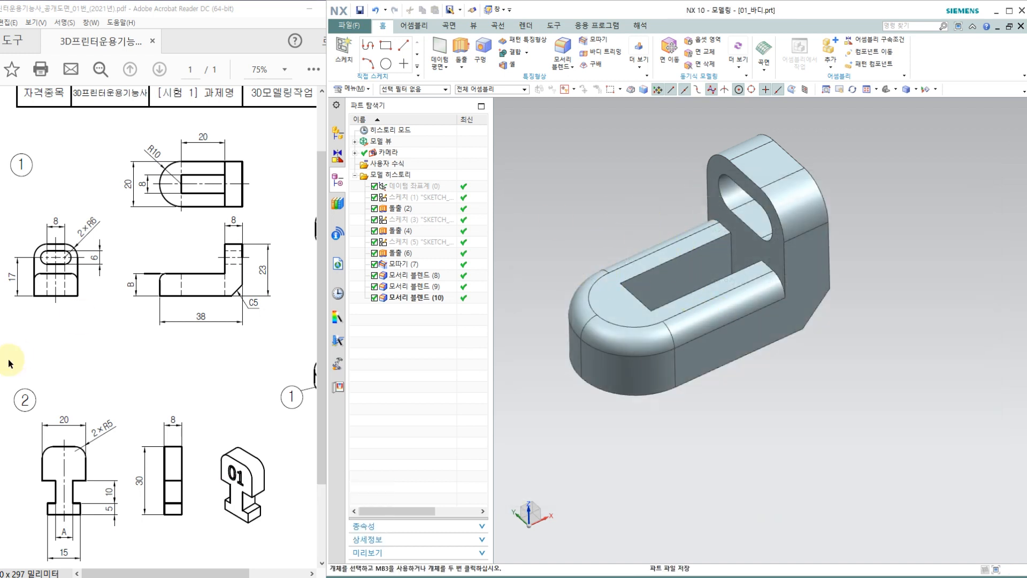
# Create a new millimetre part from the Model template, keeping the file name model1.prt, for part 2.
pyautogui.scroll(-3, 149, 335)
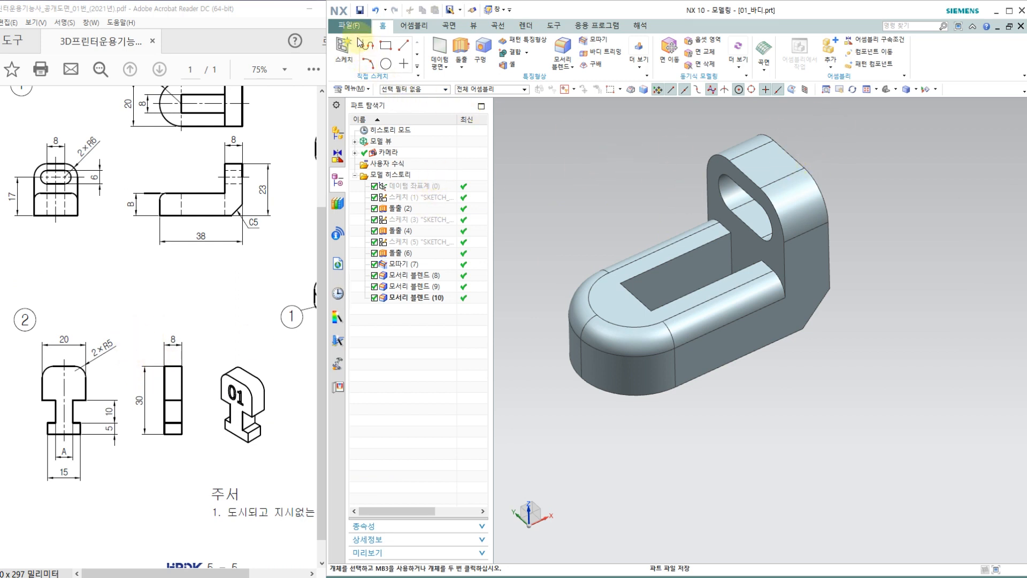
pyautogui.click(558, 173)
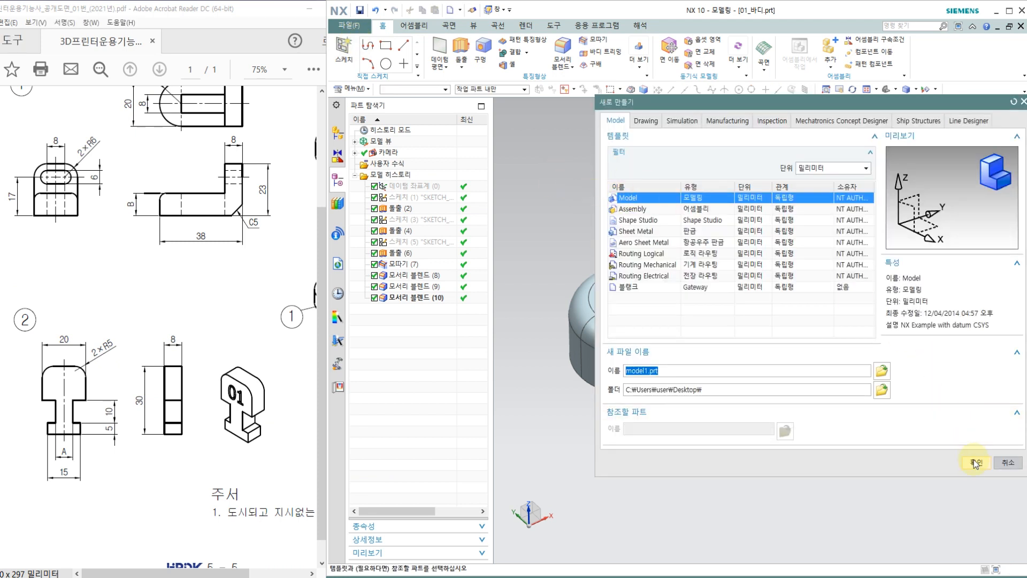
pyautogui.click(976, 463)
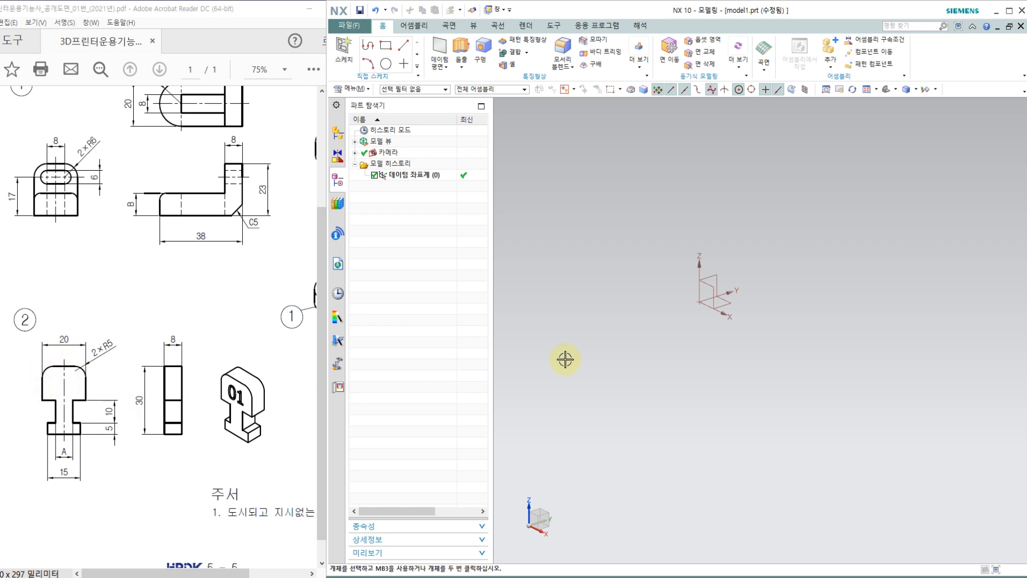
# Create a new sketch on the datum XY plane for part 2.
pyautogui.keyDown('shift'); pyautogui.moveTo(742, 278); pyautogui.dragTo(690, 298, button='middle'); pyautogui.keyUp('shift')
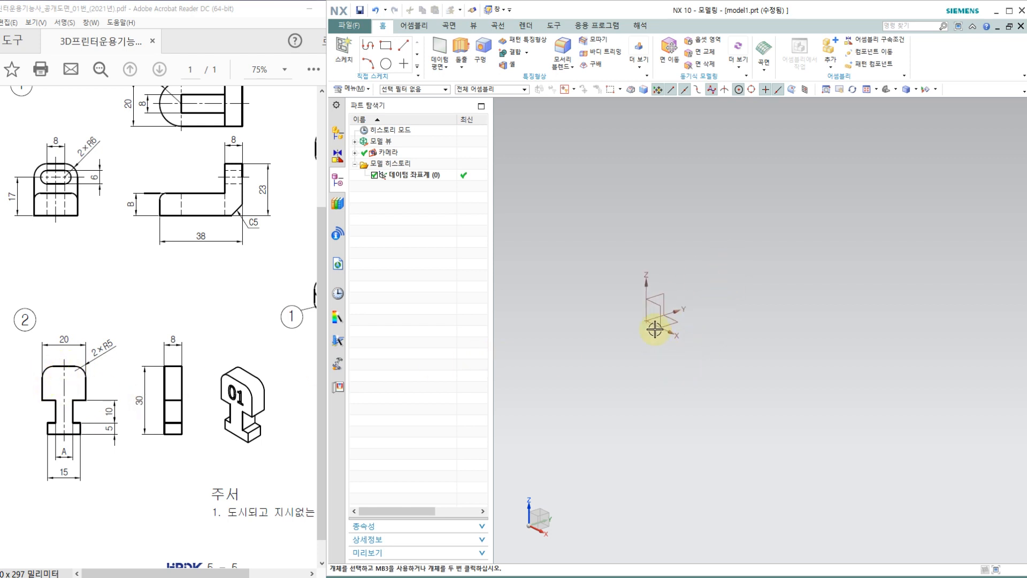
pyautogui.click(345, 49)
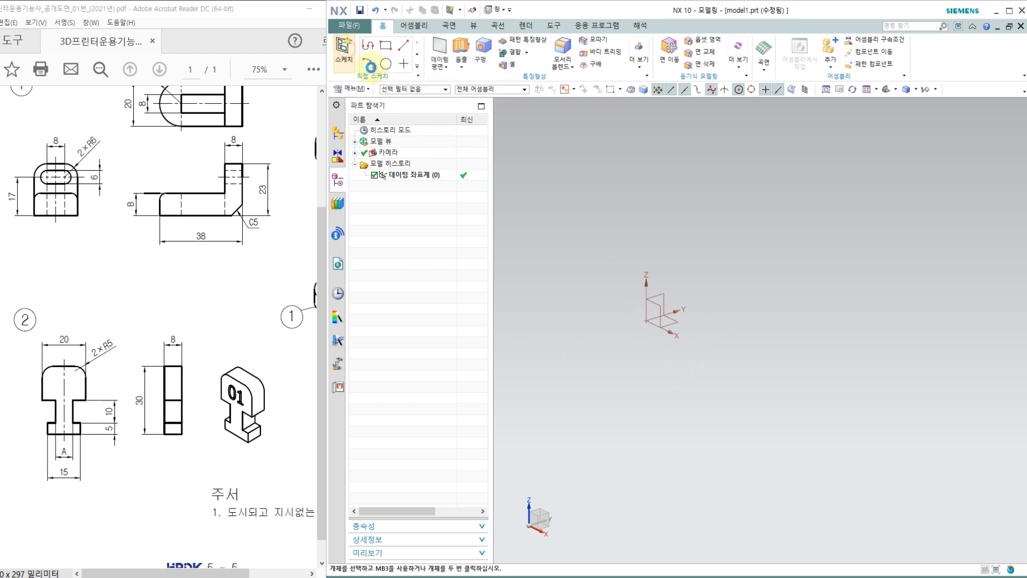
pyautogui.click(670, 326)
pyautogui.click(973, 277)
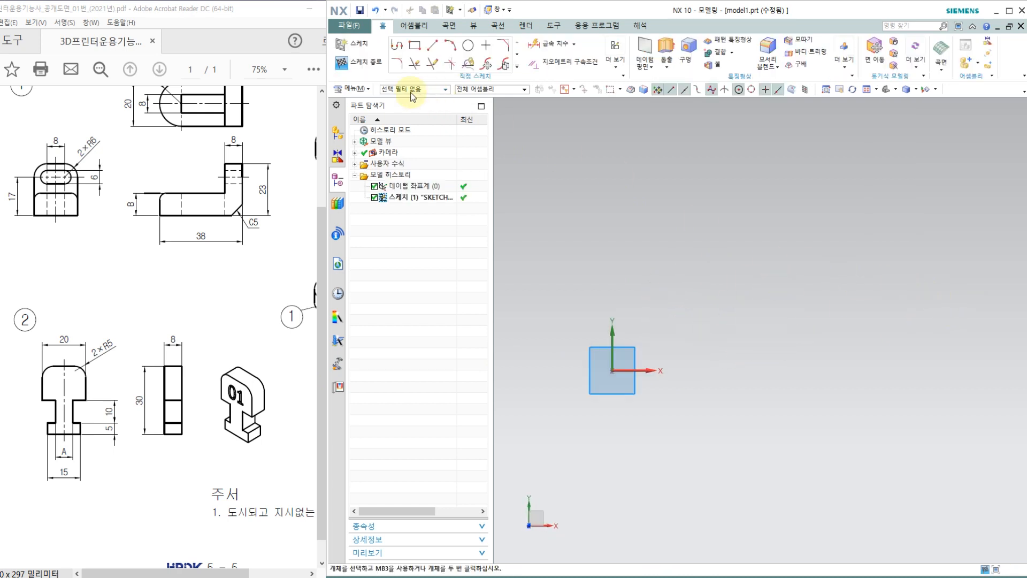
# Sketch a closed stepped right-half profile of part 2 from the origin, about 7.5 mm wide at the base, 9.5 mm at the head and 21.5 mm high.
pyautogui.click(397, 44)
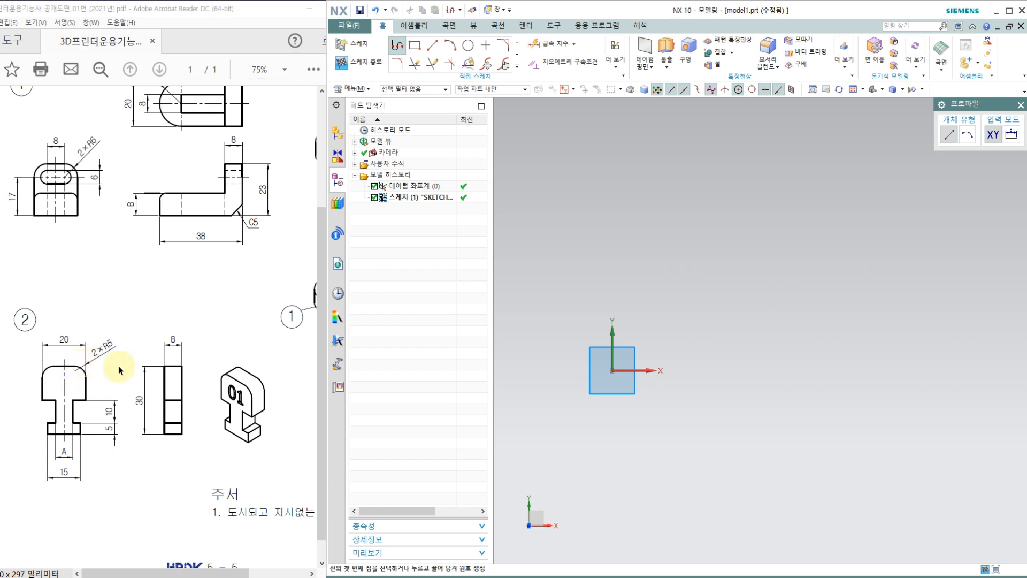
pyautogui.click(612, 370)
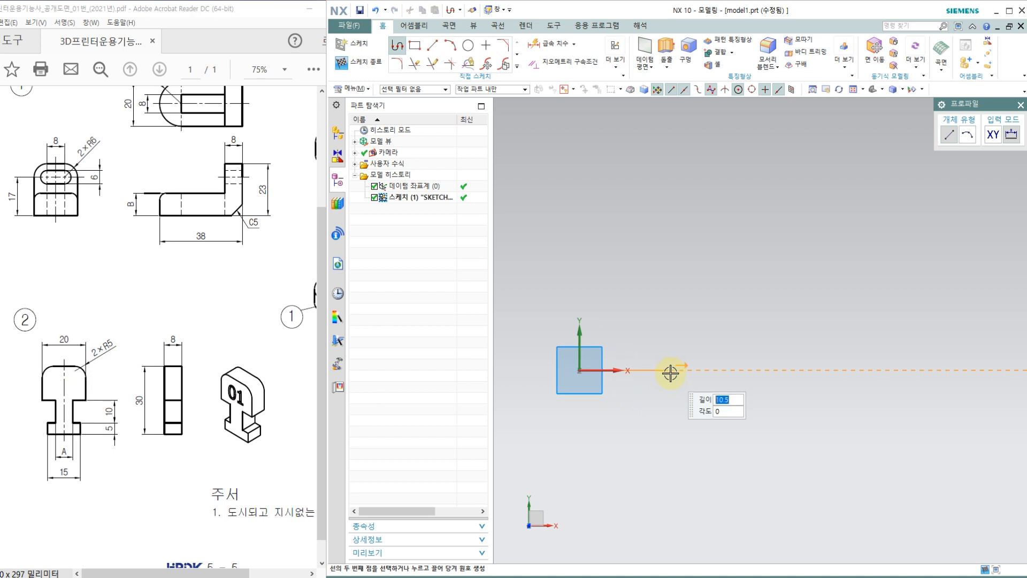
pyautogui.write('8')
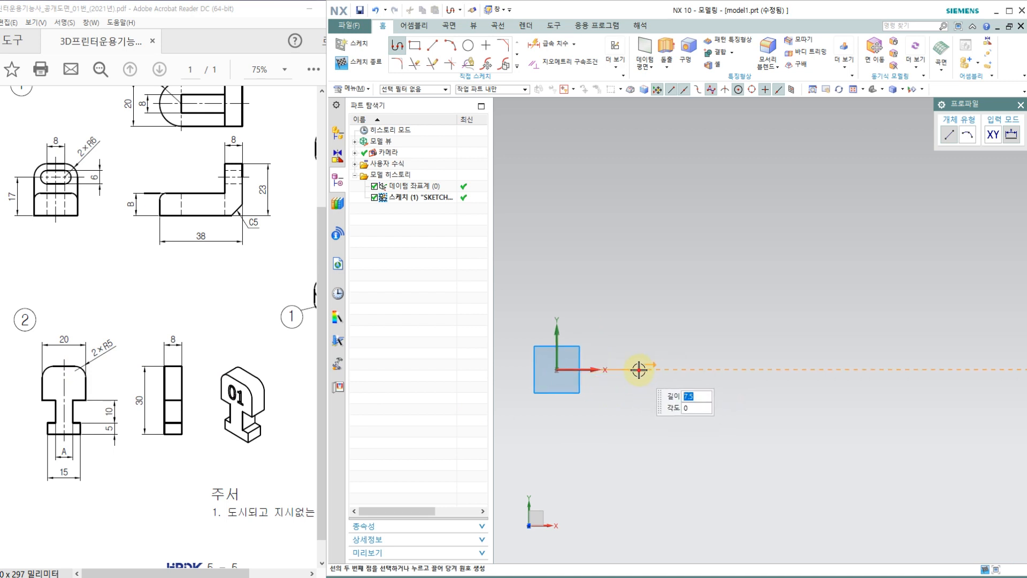
pyautogui.click(637, 369)
pyautogui.click(636, 325)
pyautogui.click(610, 325)
pyautogui.click(609, 276)
pyautogui.click(656, 276)
pyautogui.click(657, 134)
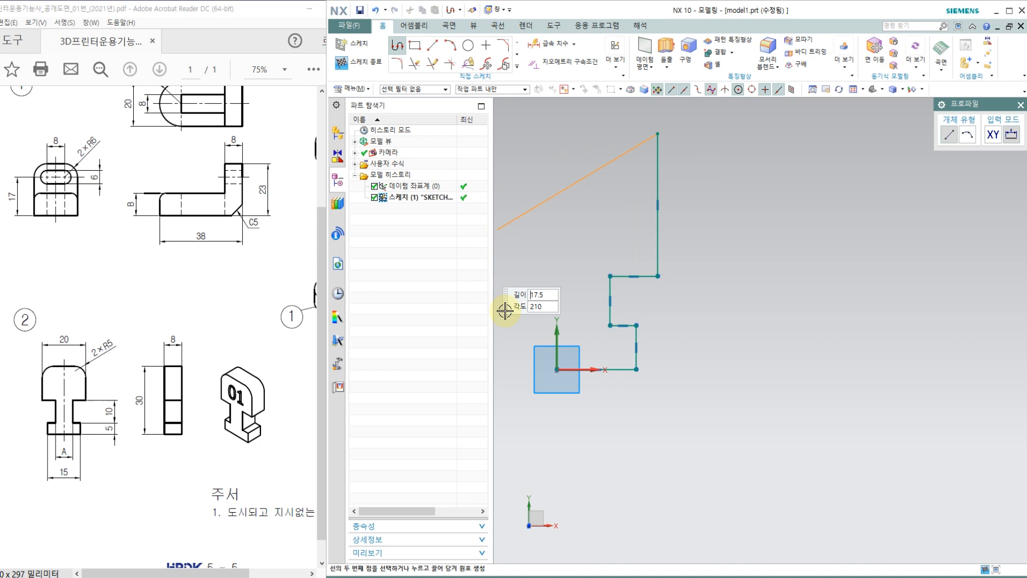
pyautogui.click(556, 134)
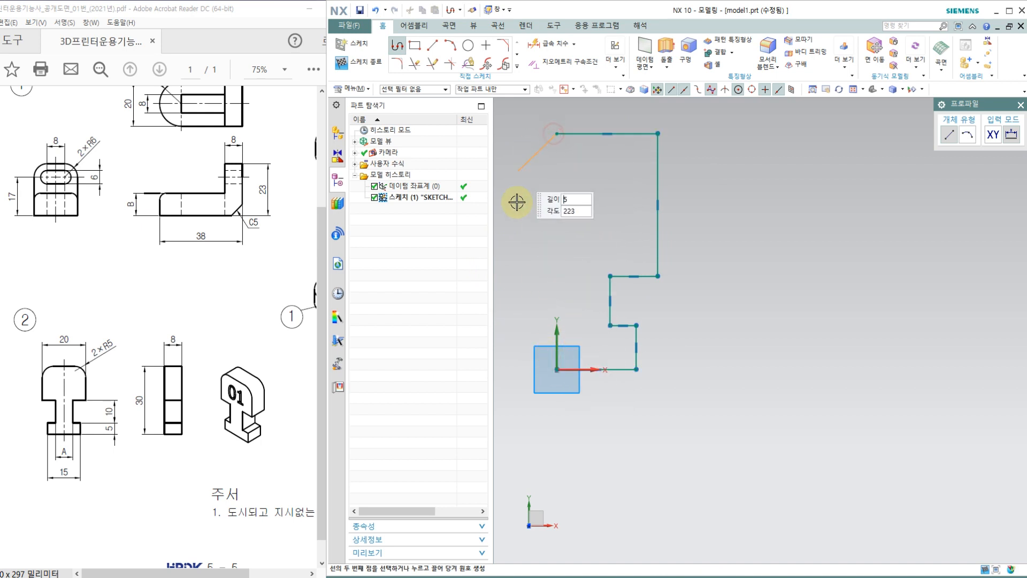
pyautogui.click(556, 369)
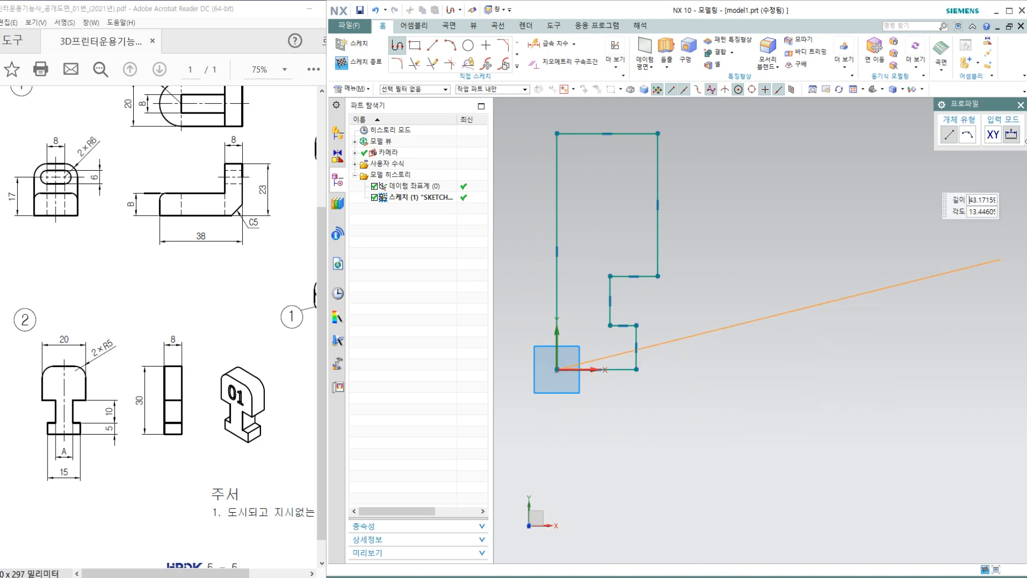
pyautogui.click(1021, 104)
pyautogui.scroll(-3, 637, 312)
pyautogui.scroll(2, 580, 241)
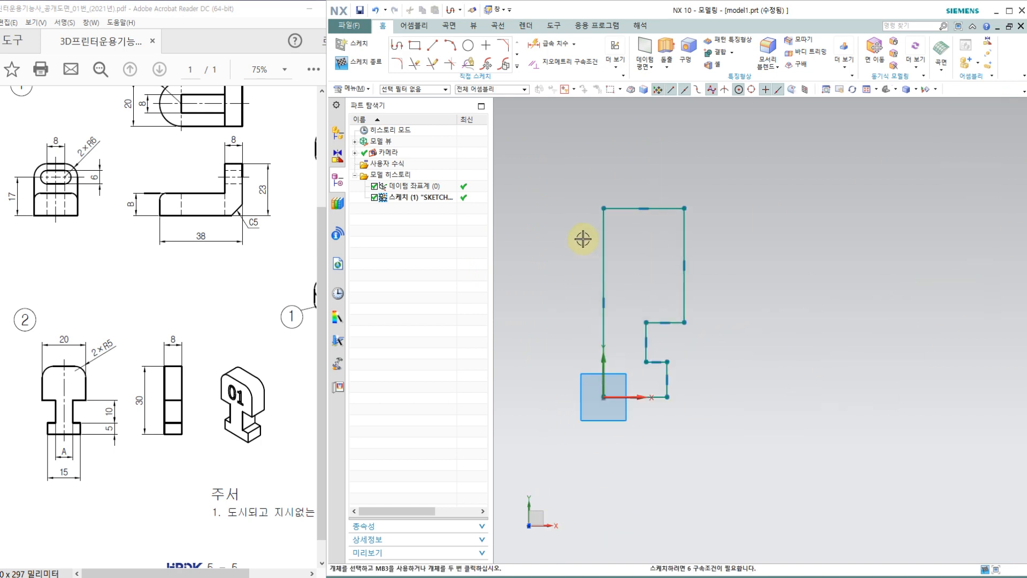
# Dimension the profile's base half-width as 7.5 mm and the foot height as 5 mm.
pyautogui.click(551, 48)
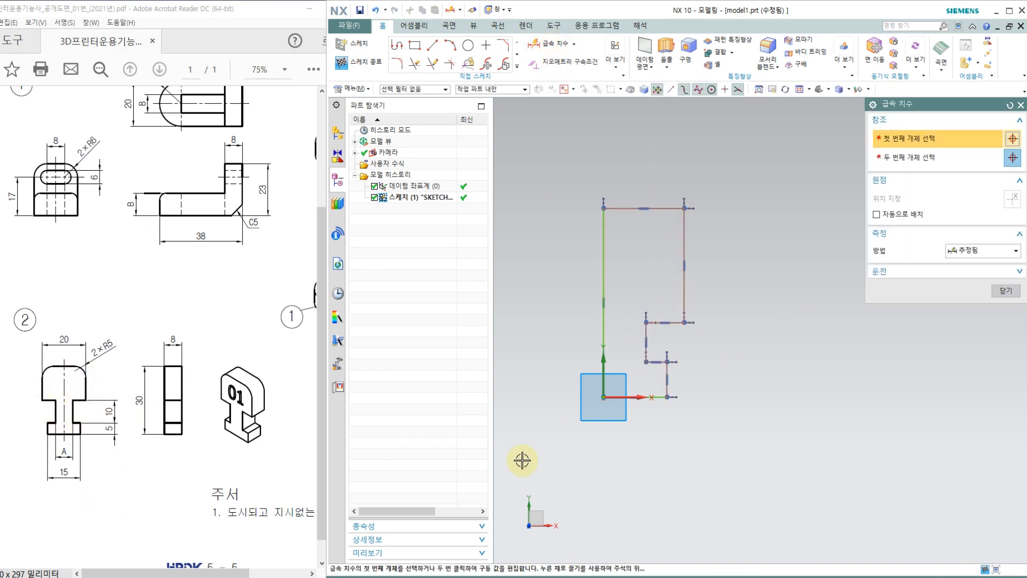
pyautogui.scroll(2, 603, 424)
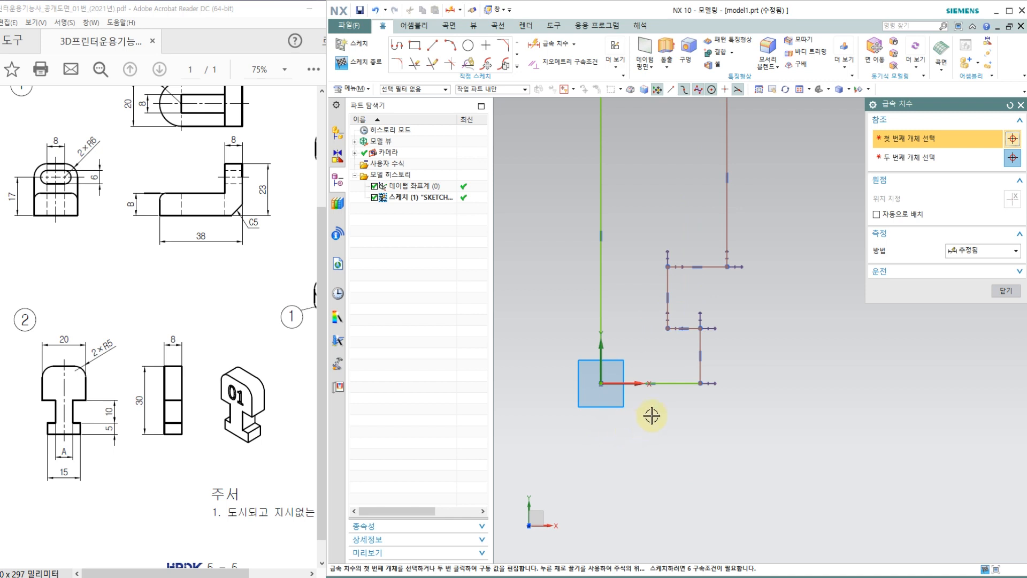
pyautogui.click(688, 383)
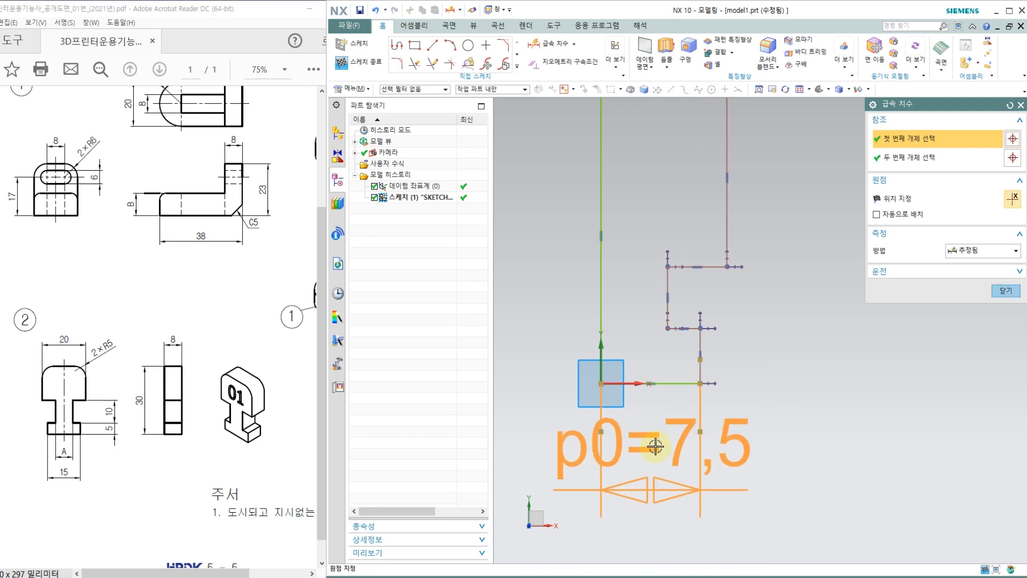
pyautogui.click(654, 447)
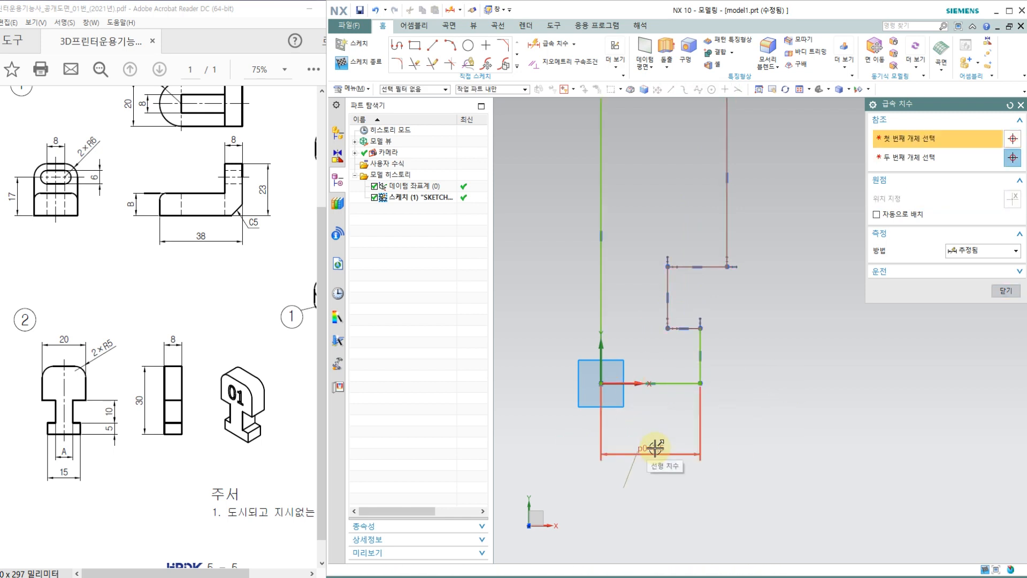
pyautogui.click(704, 366)
pyautogui.click(779, 373)
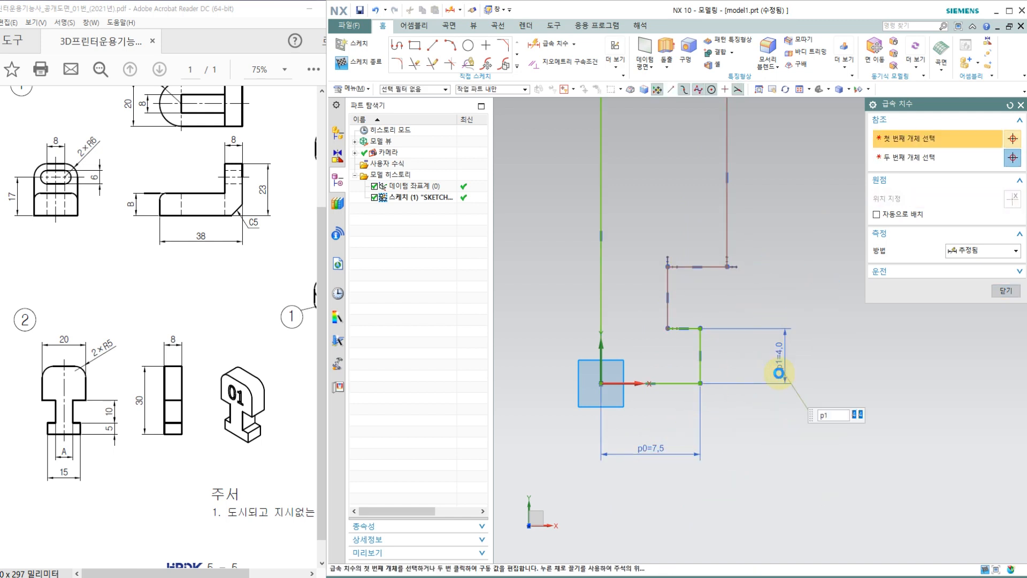
pyautogui.write('5')
pyautogui.press('Return')
# Dimension the neck height as 10 mm and the profile's overall height as 30 mm.
pyautogui.click(670, 279)
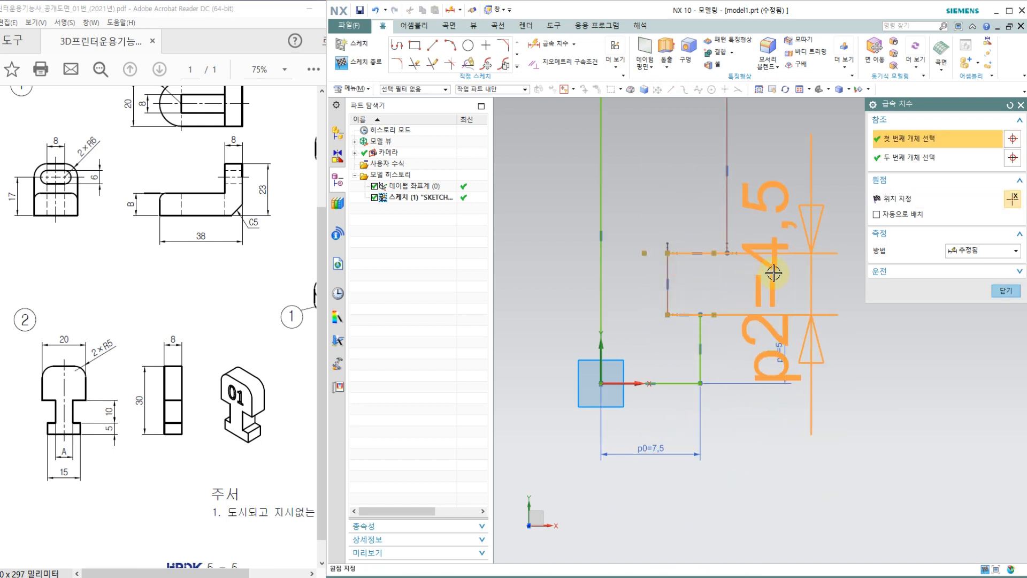
pyautogui.click(789, 276)
pyautogui.write('10')
pyautogui.press('Return')
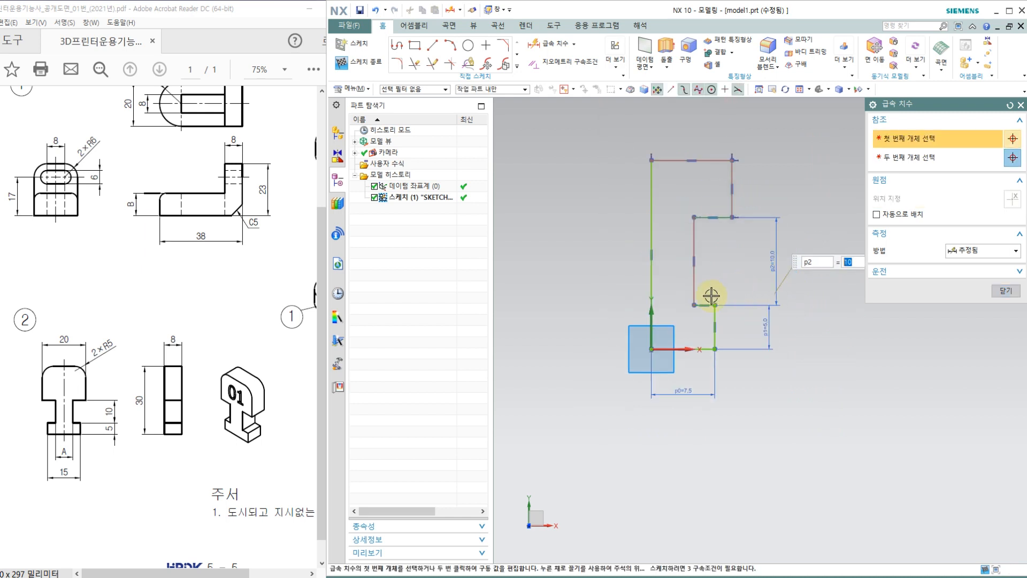
pyautogui.click(715, 348)
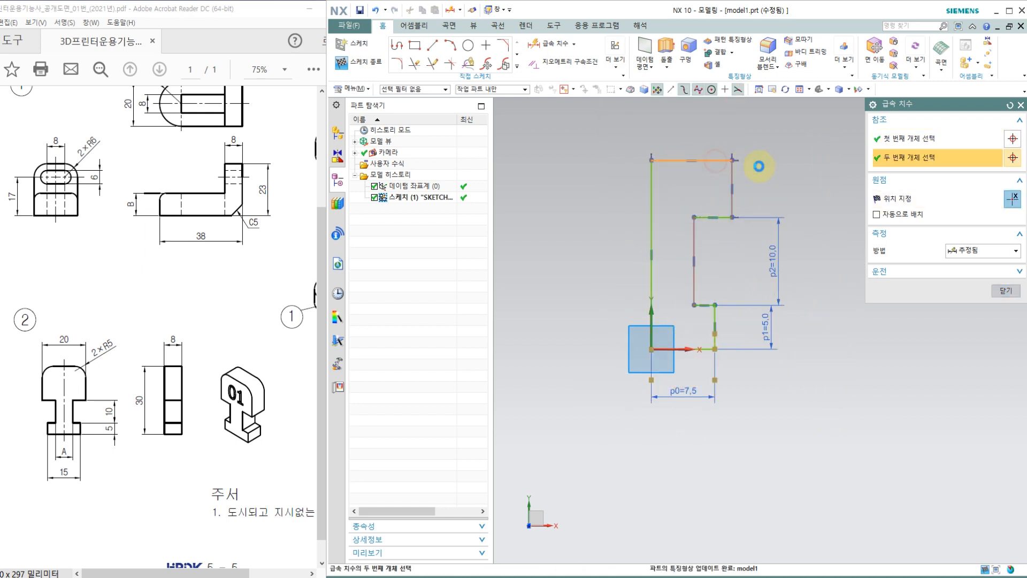
pyautogui.click(731, 160)
pyautogui.click(805, 187)
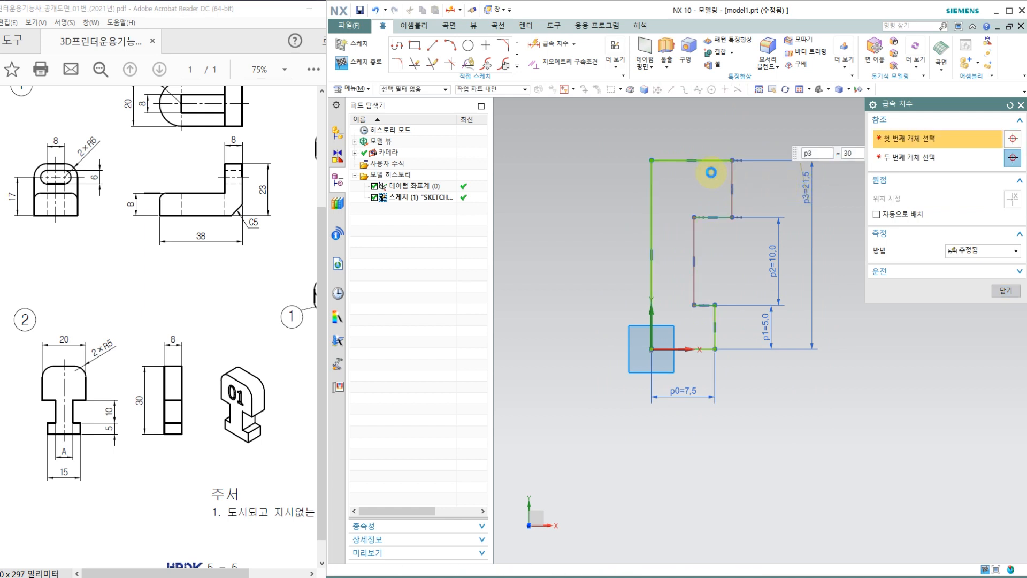
pyautogui.write('30')
pyautogui.press('Return')
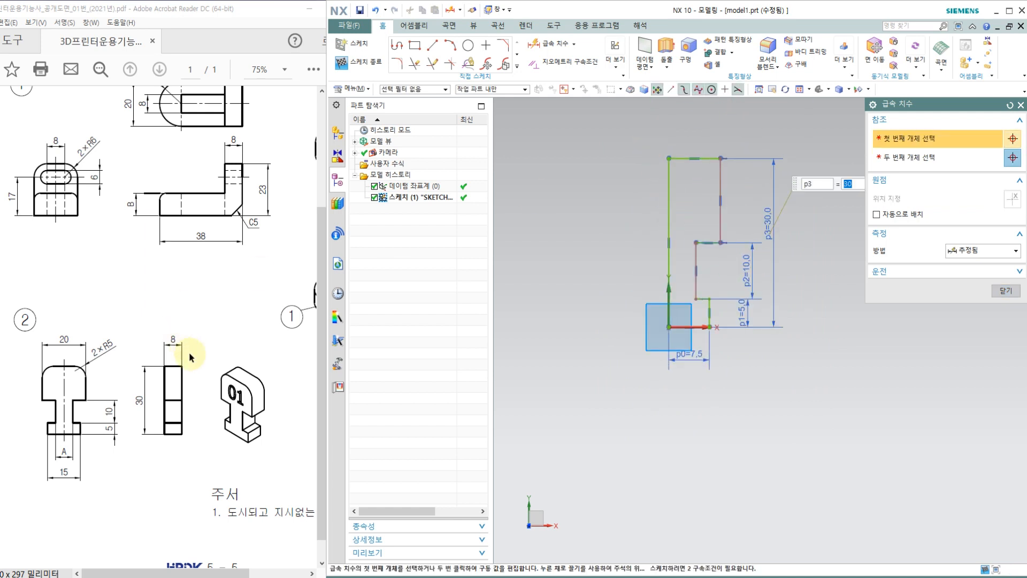
# Dimension the head's half-width as 10 mm and the neck's half-width as 4 mm from the vertical centre line.
pyautogui.click(713, 157)
pyautogui.click(695, 116)
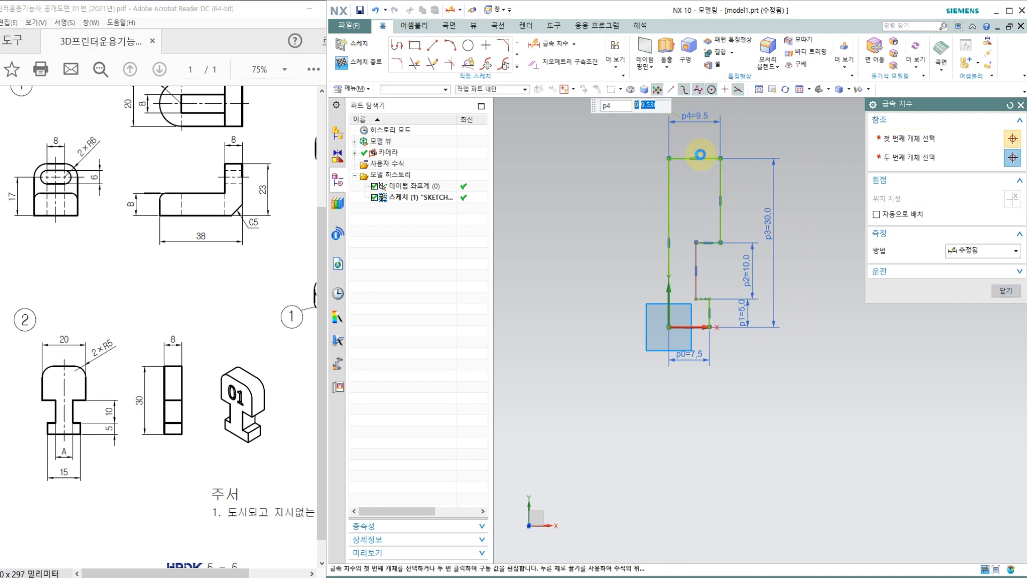
pyautogui.write('10')
pyautogui.press('Return')
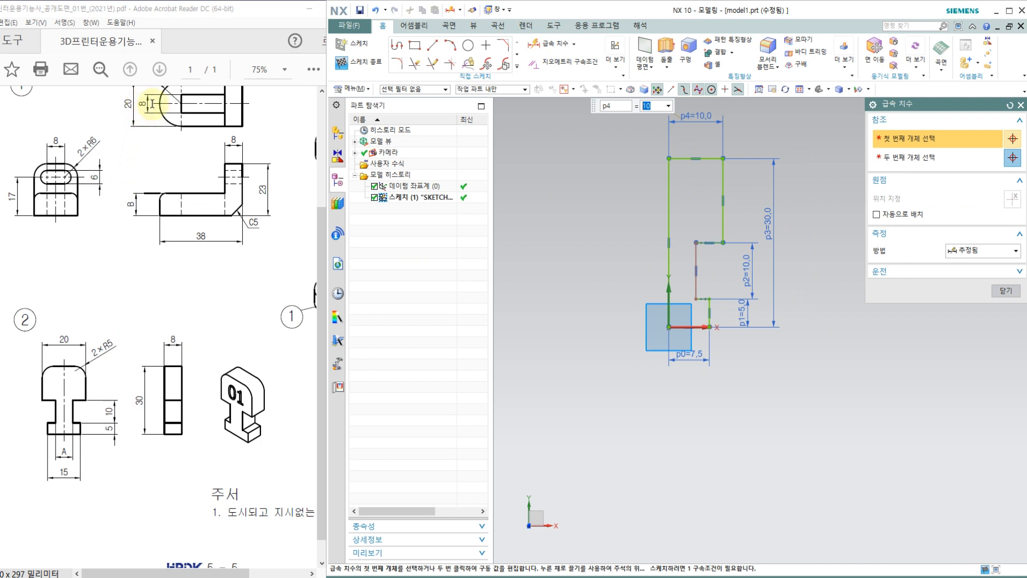
pyautogui.moveTo(135, 572)
pyautogui.mouseDown()
pyautogui.moveTo(194, 572)
pyautogui.moveTo(145, 572)
pyautogui.mouseUp()
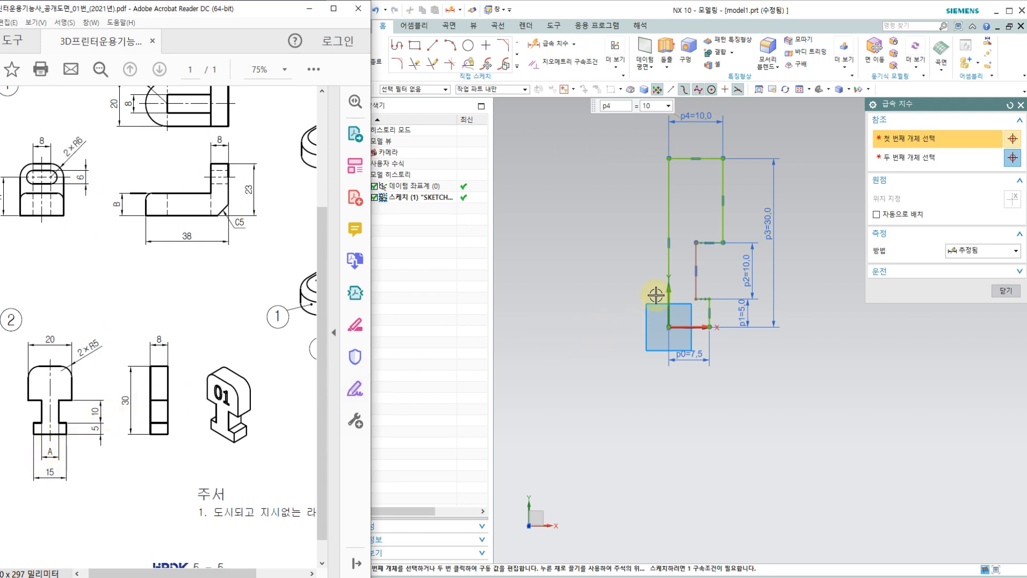
pyautogui.click(695, 291)
pyautogui.click(669, 270)
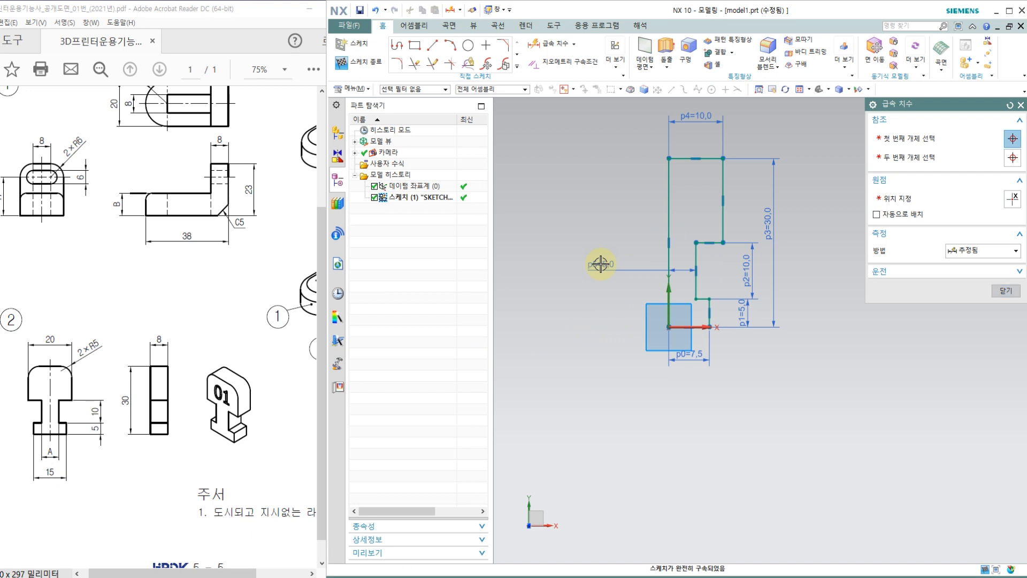
pyautogui.click(600, 264)
pyautogui.write('4')
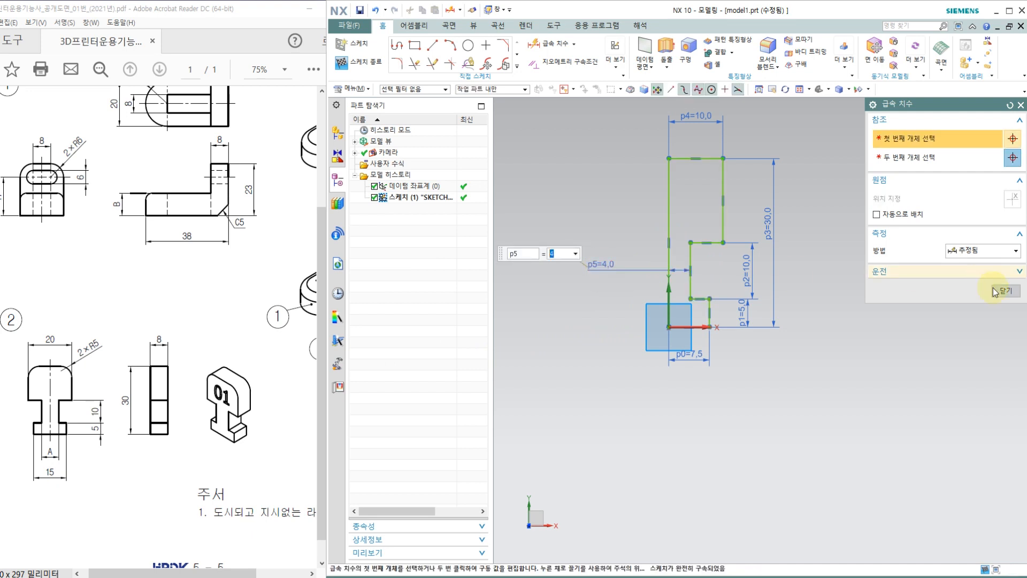
pyautogui.click(1006, 291)
pyautogui.scroll(-3, 733, 272)
pyautogui.scroll(3, 748, 280)
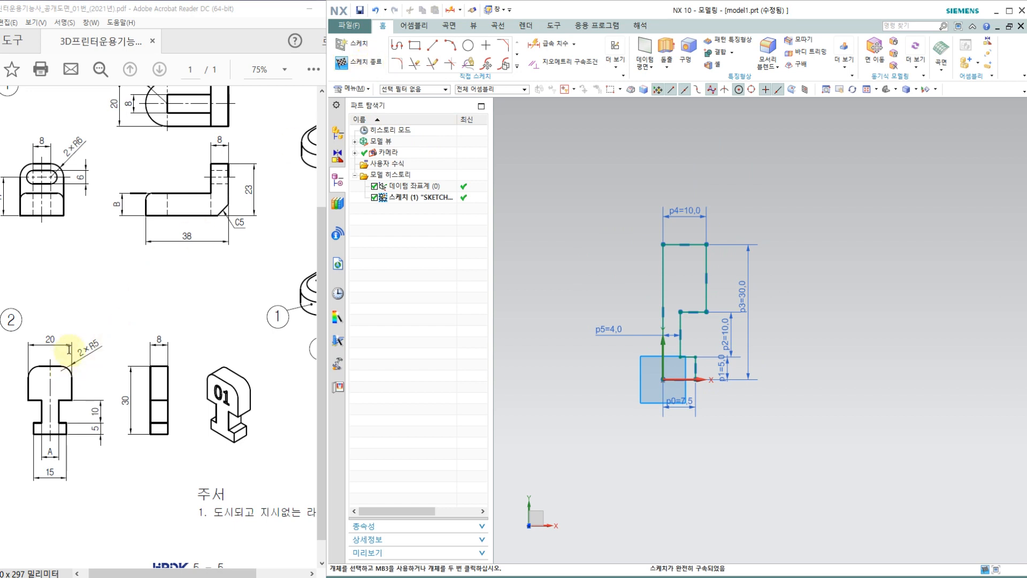
# Finish the sketch and extrude the half profile 8 mm in the reversed direction.
pyautogui.click(364, 63)
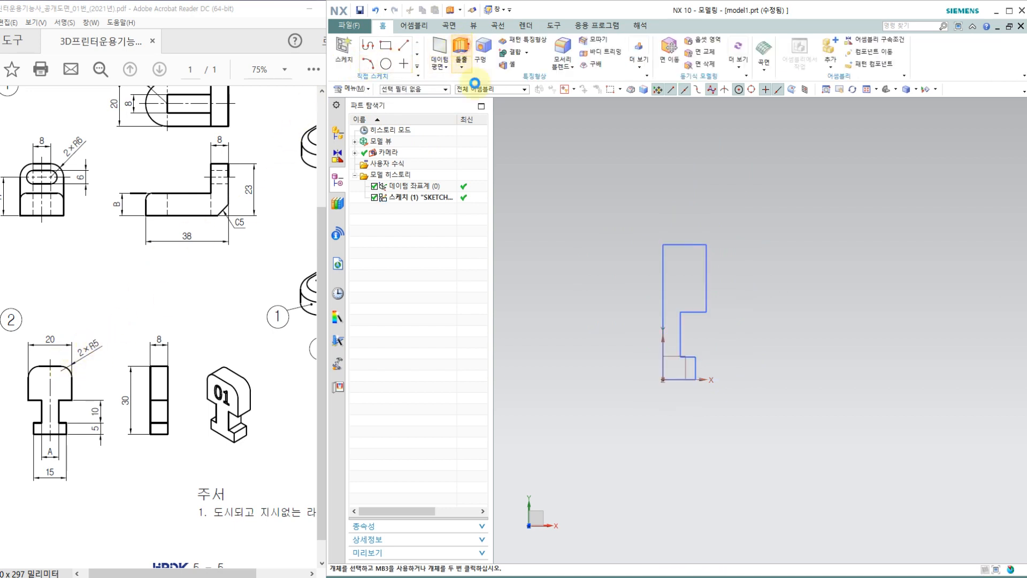
pyautogui.click(461, 54)
pyautogui.moveTo(772, 284)
pyautogui.mouseDown(button='middle')
pyautogui.moveTo(738, 289)
pyautogui.moveTo(718, 267)
pyautogui.mouseUp(button='middle')
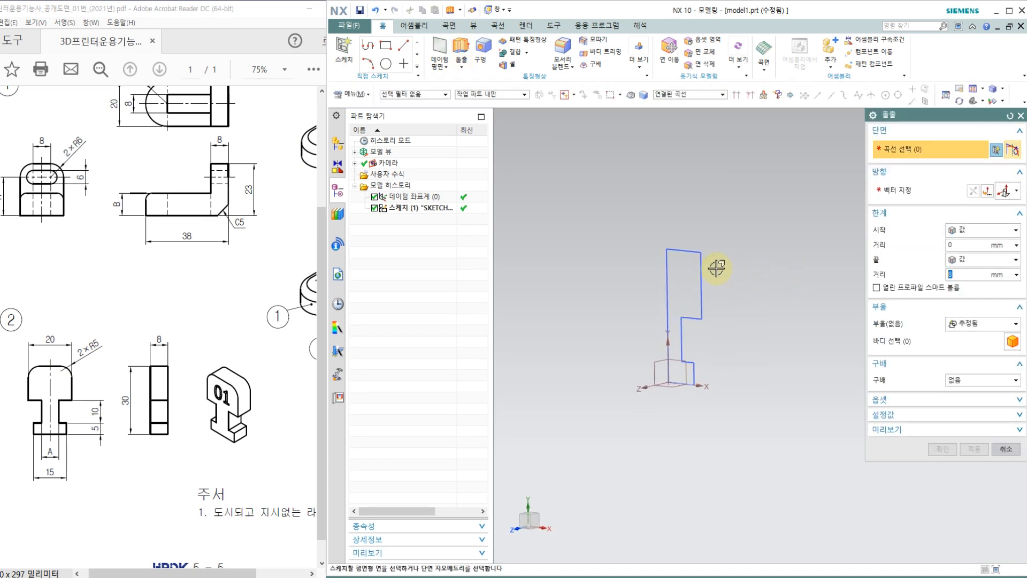
pyautogui.click(705, 268)
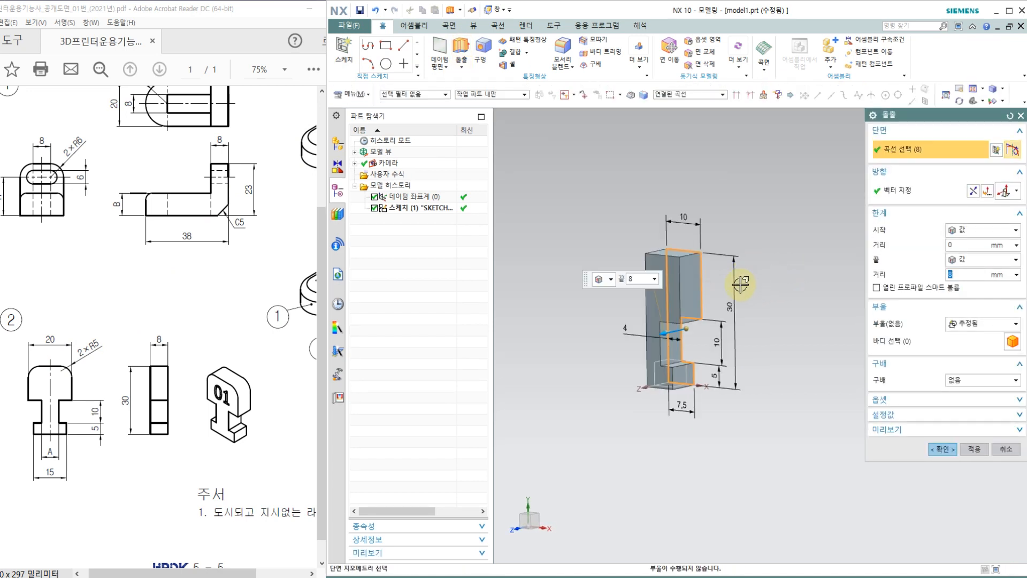
pyautogui.click(973, 190)
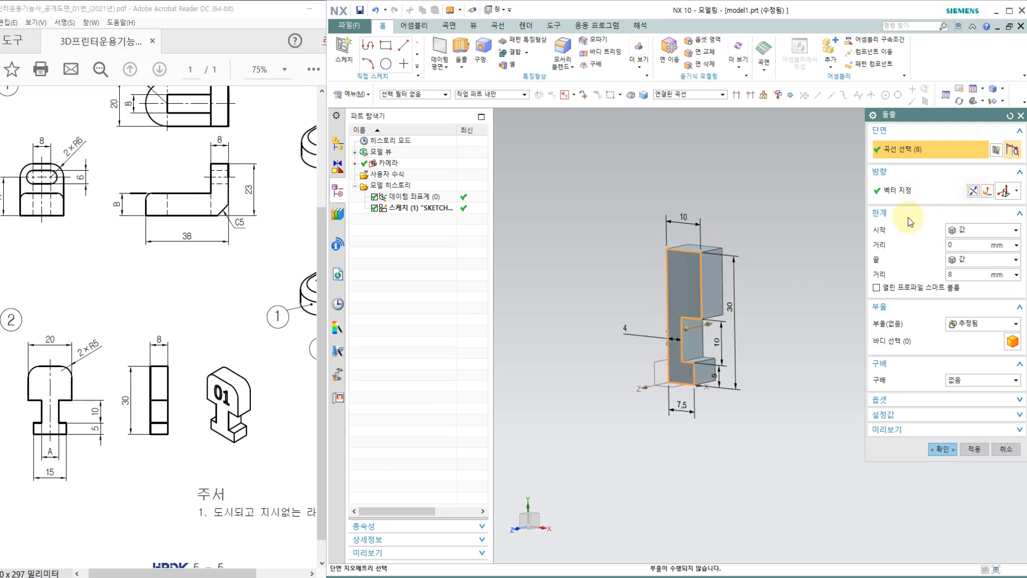
pyautogui.click(964, 275)
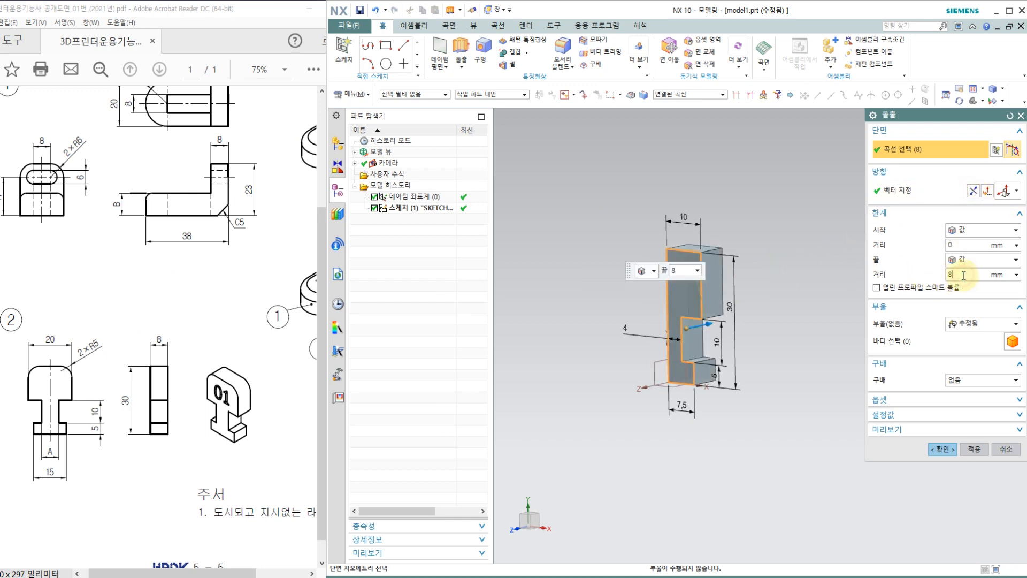
pyautogui.click(944, 449)
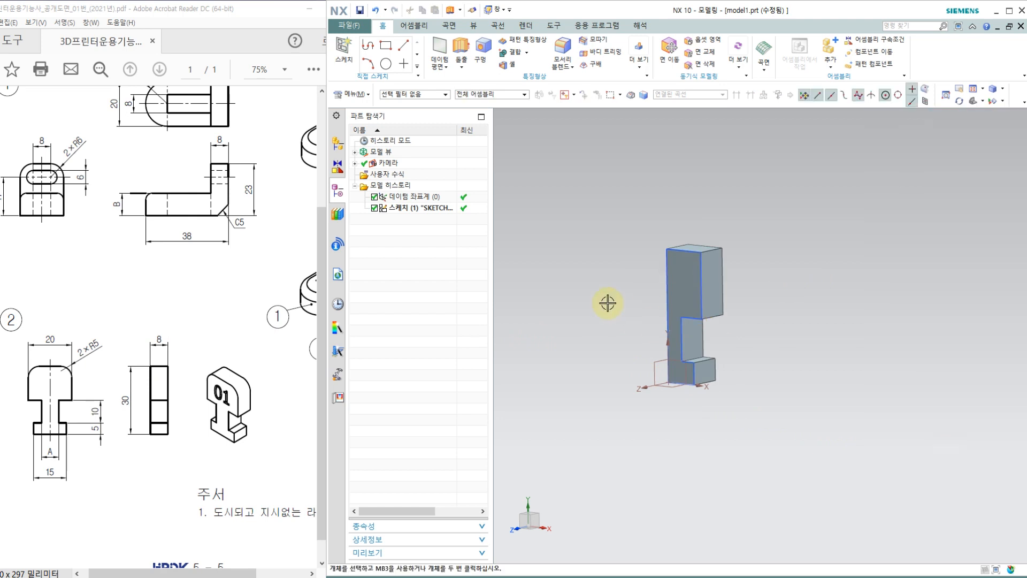
# Round the head's upper outer edge with an Edge Blend of 5 mm radius as given in the drawing.
pyautogui.click(562, 51)
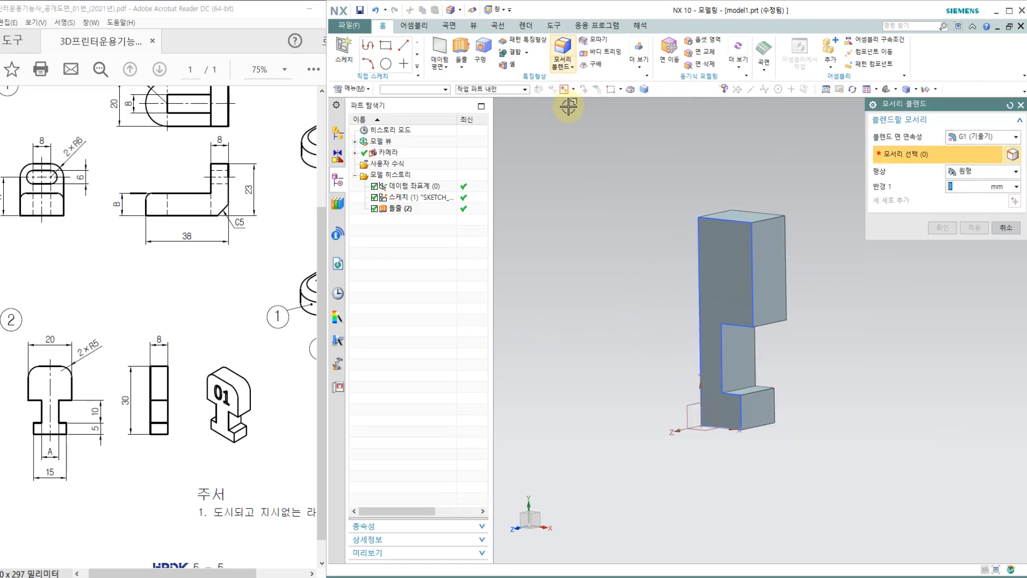
pyautogui.click(779, 223)
pyautogui.click(941, 238)
# Mirror the extrusion and the edge blend about the half body's flat centre face to complete the T-shaped part.
pyautogui.moveTo(652, 206)
pyautogui.mouseDown(button='middle')
pyautogui.moveTo(720, 197)
pyautogui.moveTo(667, 210)
pyautogui.mouseUp(button='middle')
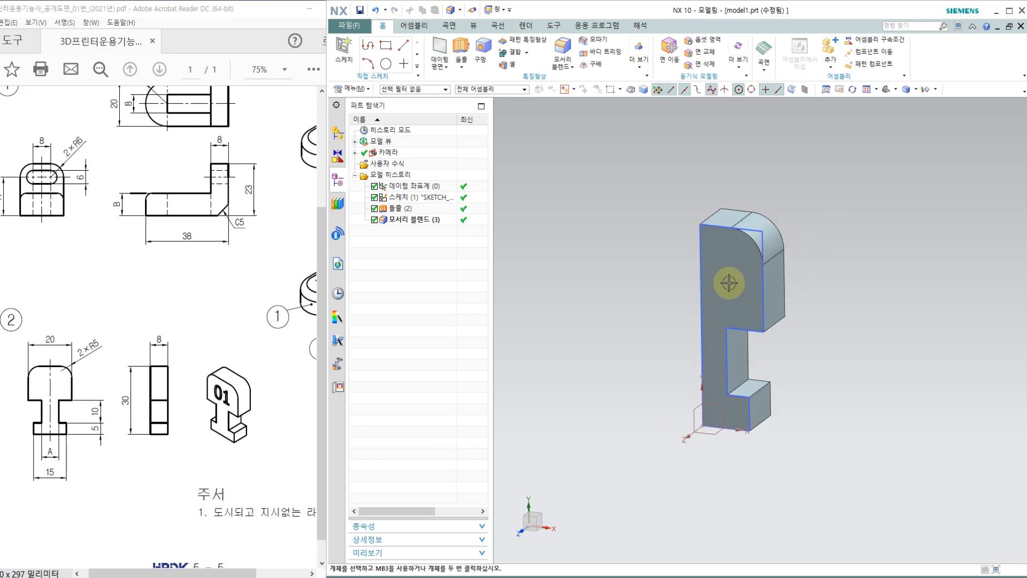
pyautogui.click(639, 53)
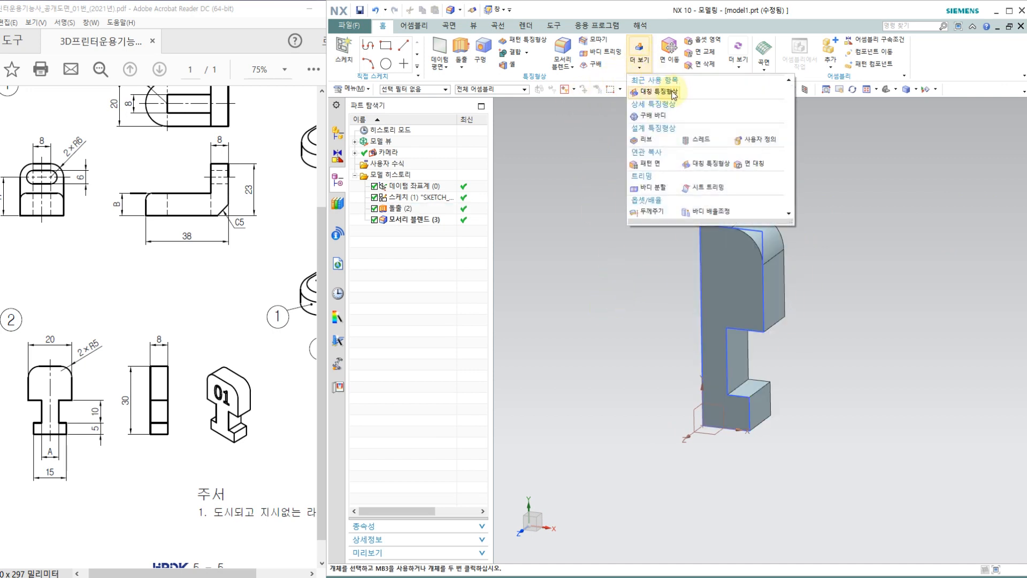
pyautogui.click(662, 96)
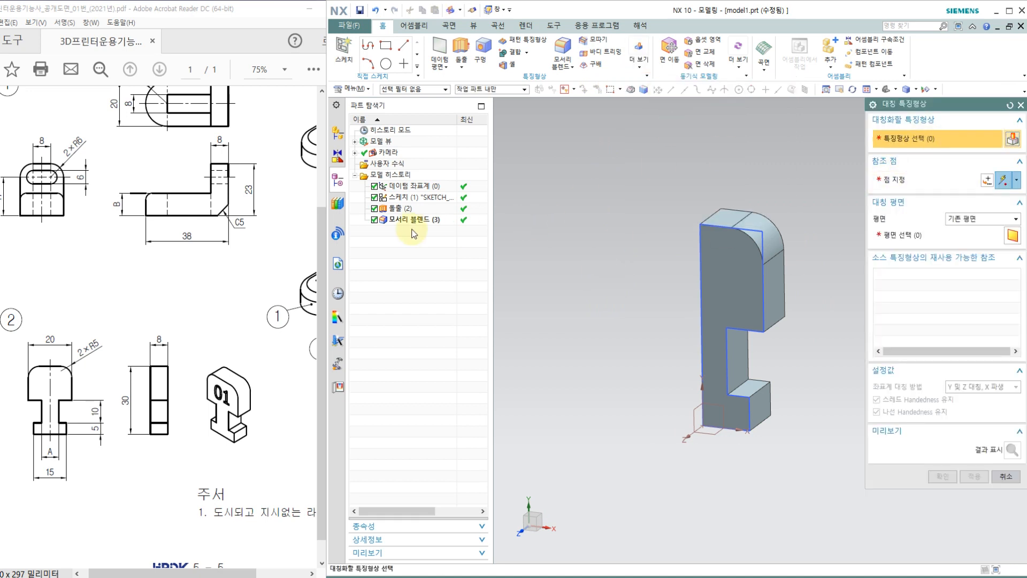
pyautogui.click(403, 209)
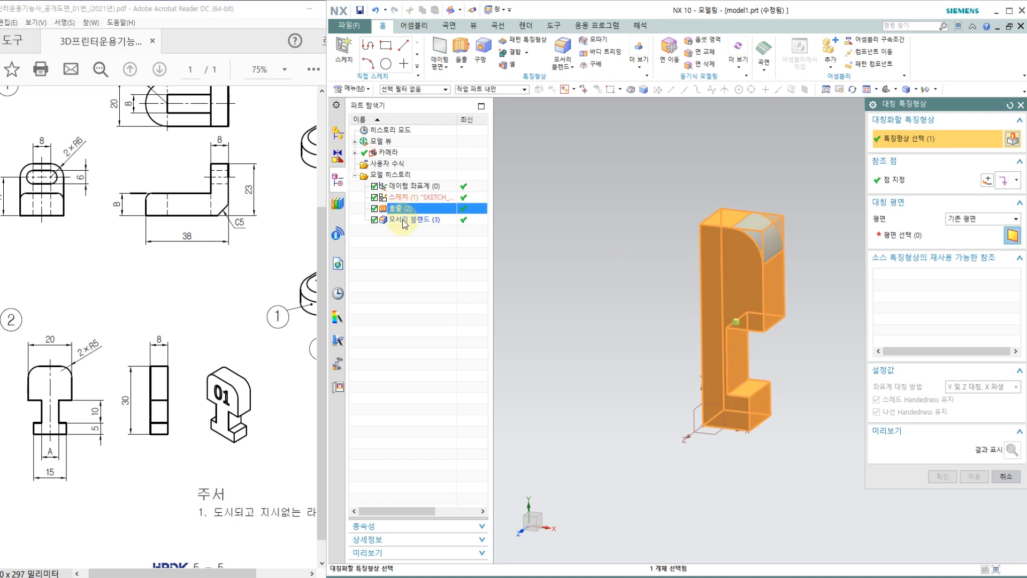
pyautogui.keyDown('ctrl'); pyautogui.click(404, 221); pyautogui.keyUp('ctrl')
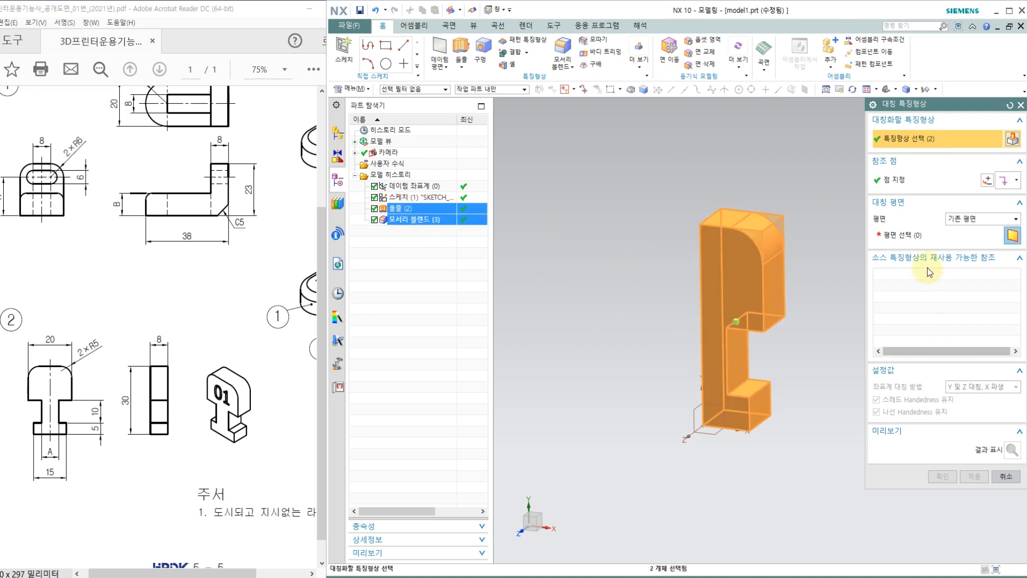
pyautogui.click(896, 240)
pyautogui.moveTo(608, 287); pyautogui.dragTo(717, 260, button='middle')
pyautogui.click(717, 260)
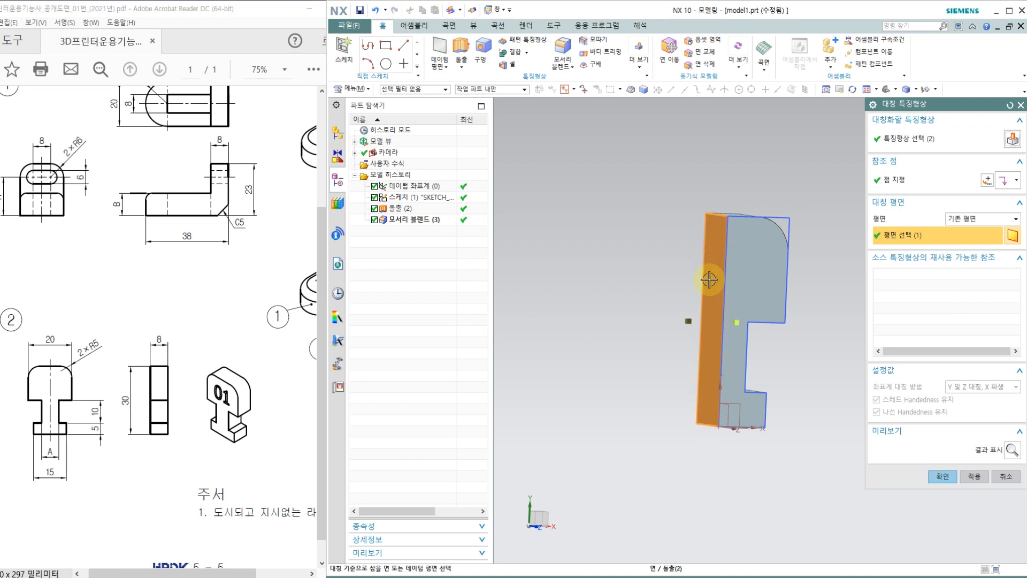
pyautogui.click(944, 476)
pyautogui.click(735, 303)
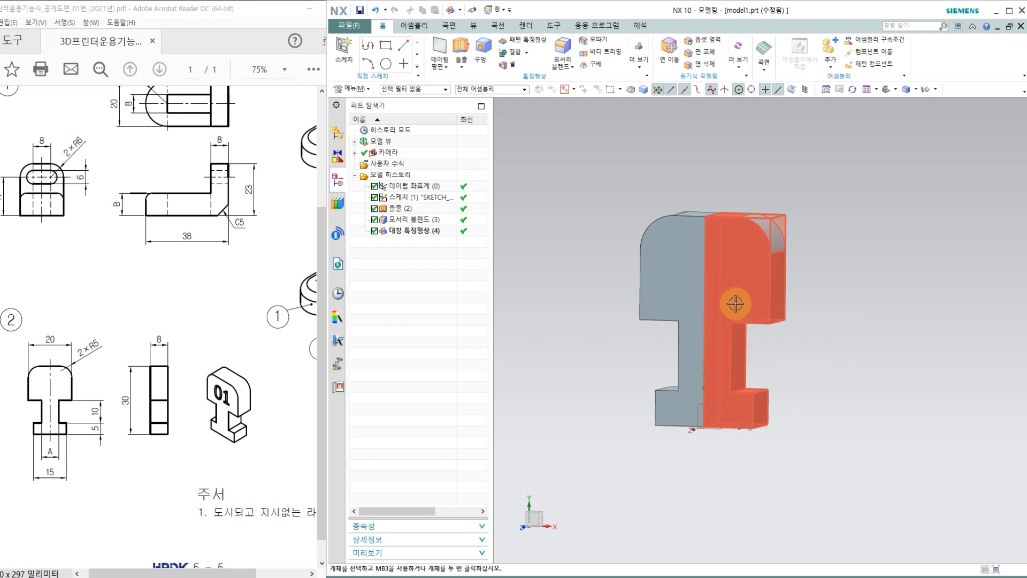
# Unite the original half body with its mirrored half.
pyautogui.click(509, 54)
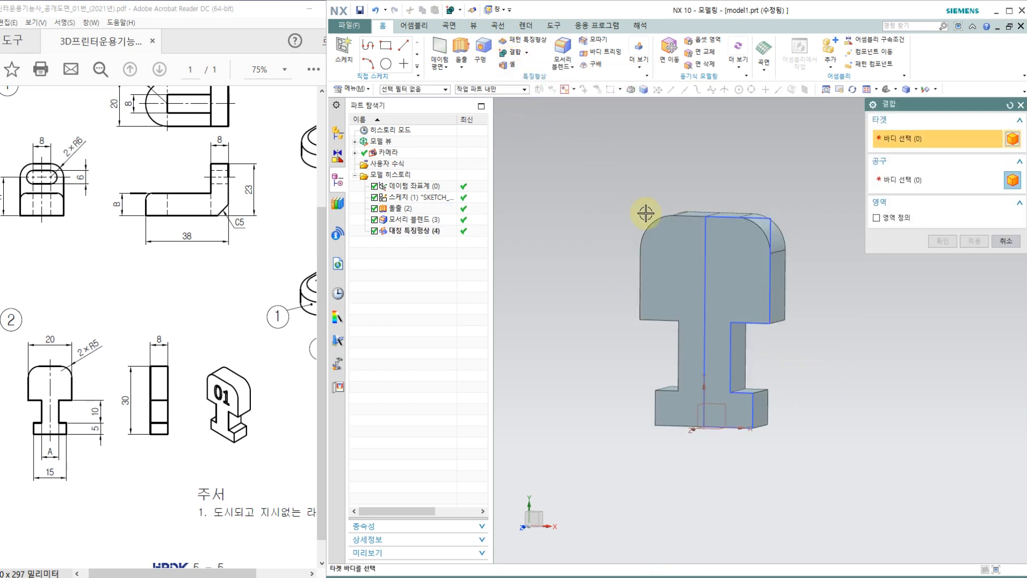
pyautogui.click(766, 291)
pyautogui.click(663, 291)
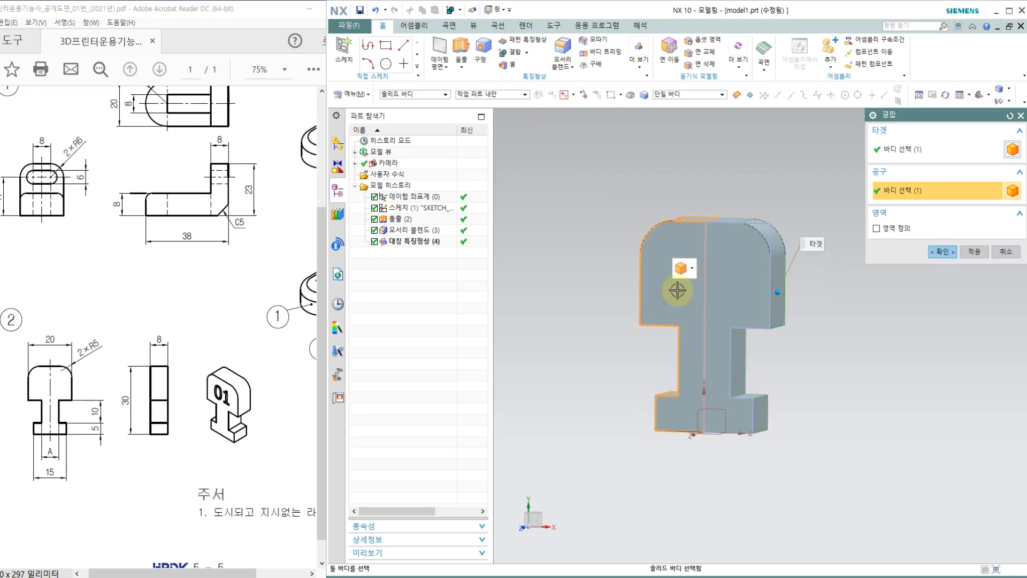
pyautogui.click(945, 255)
# Draw a line across the upper end of the neck, joining its two corners on the front face.
pyautogui.moveTo(935, 259); pyautogui.dragTo(832, 296, button='middle')
pyautogui.scroll(1, 670, 274)
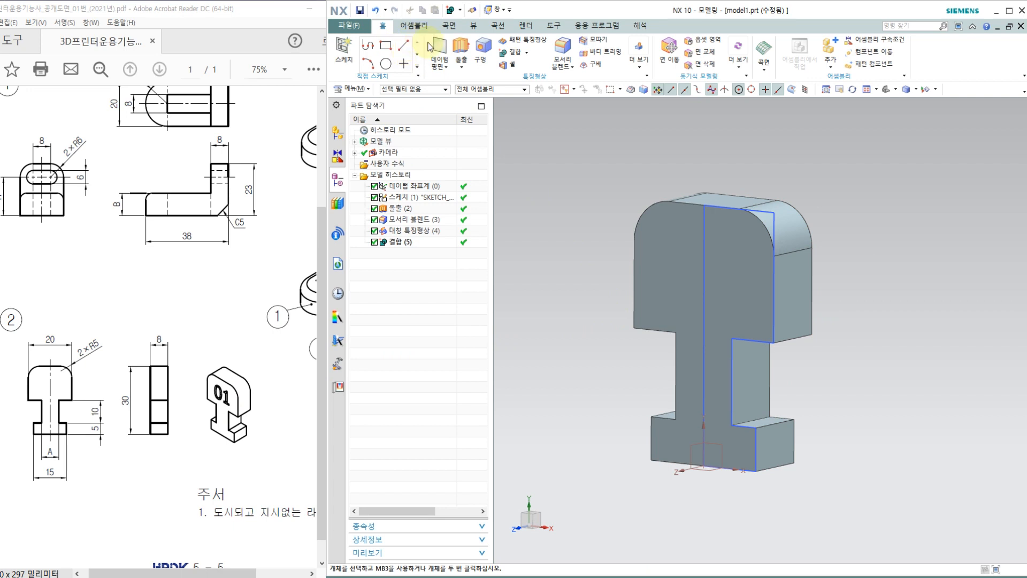
pyautogui.click(498, 27)
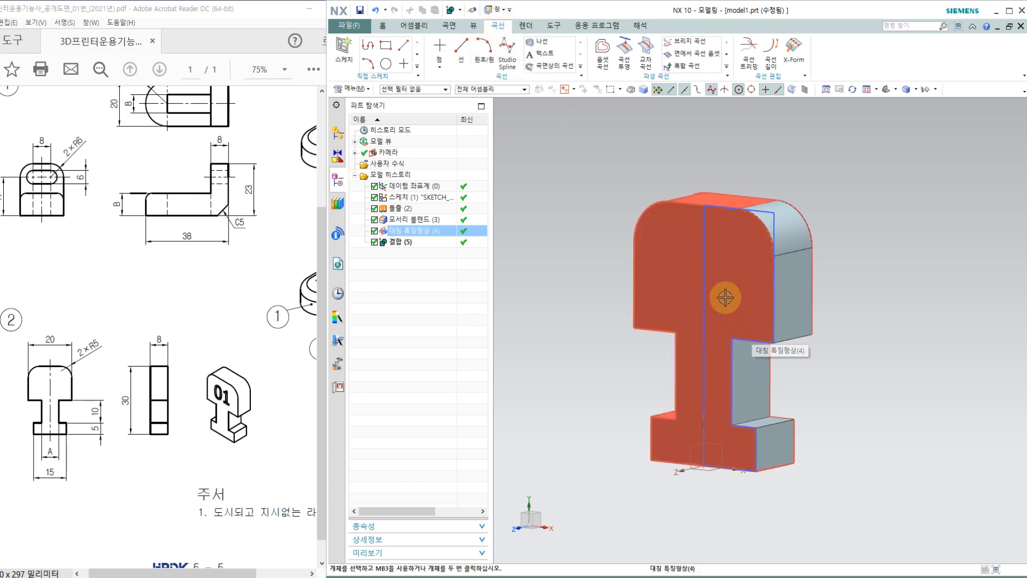
pyautogui.click(461, 48)
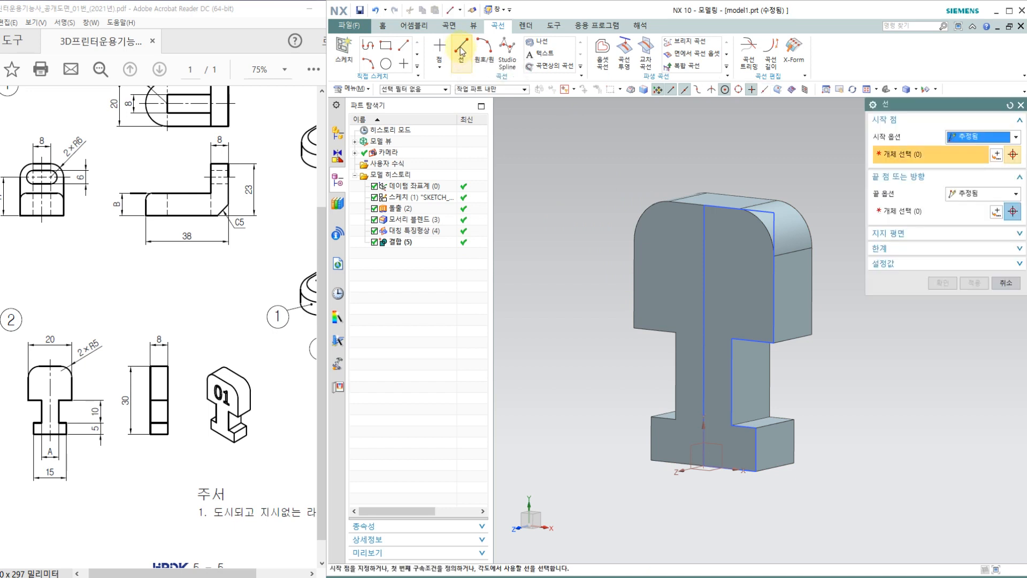
pyautogui.click(681, 333)
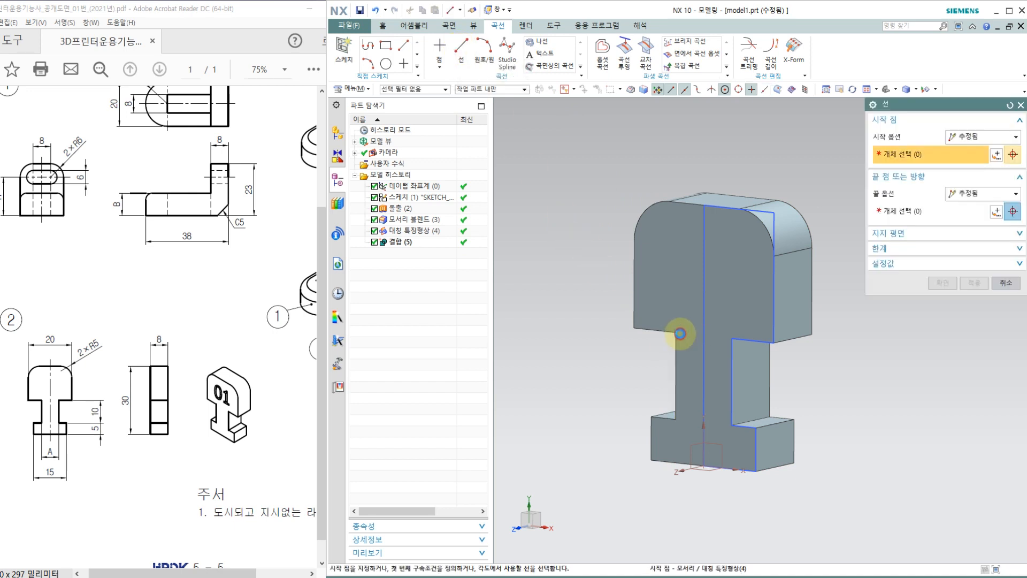
pyautogui.click(731, 338)
pyautogui.click(950, 284)
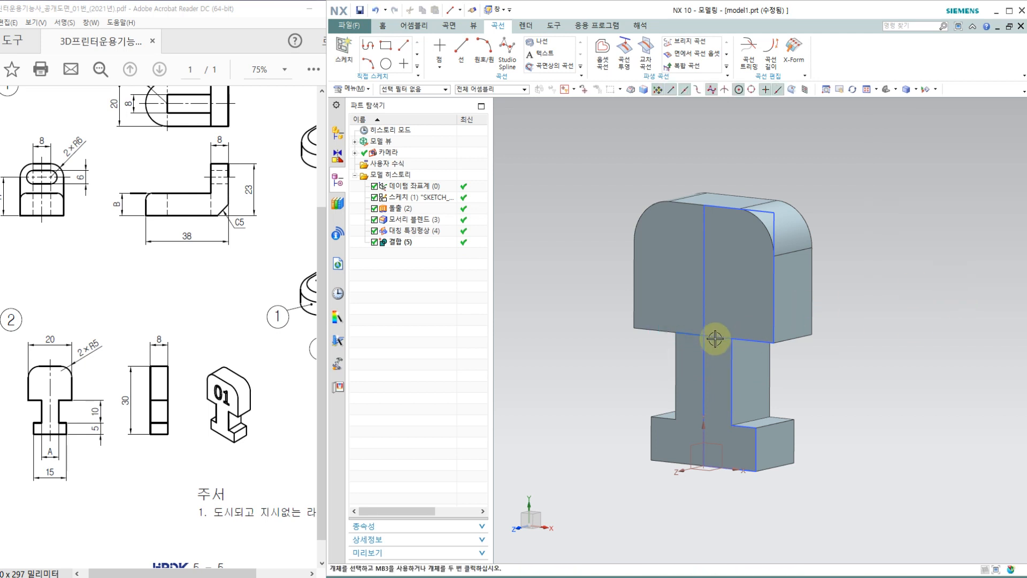
# Place the text 01 on the front face with the On Face type along the head's lower edge, reversing the curve direction so it reads upright.
pyautogui.moveTo(672, 349)
pyautogui.mouseDown(button='middle')
pyautogui.moveTo(619, 360)
pyautogui.moveTo(672, 348)
pyautogui.mouseUp(button='middle')
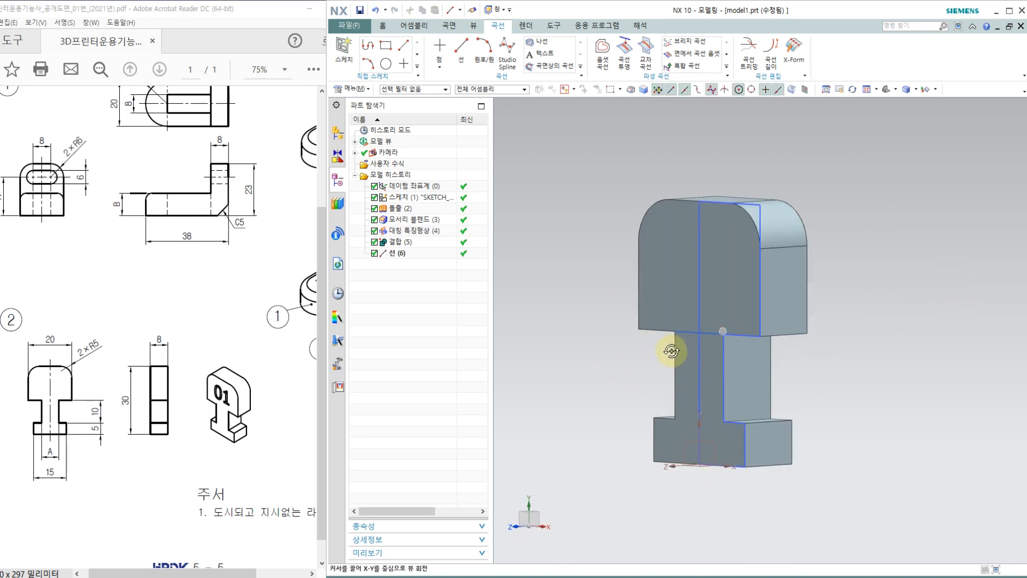
pyautogui.scroll(4, 674, 348)
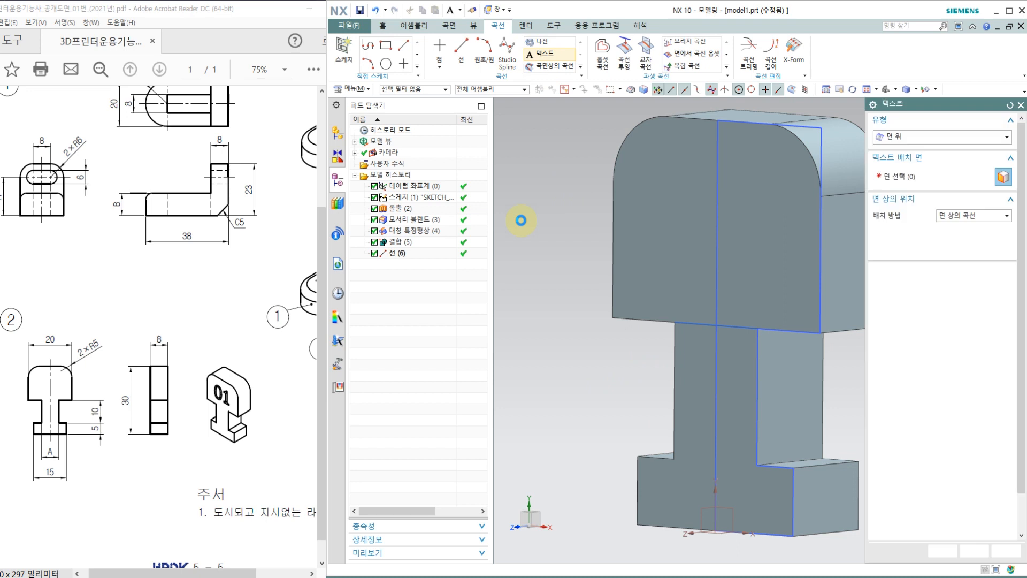
pyautogui.click(902, 147)
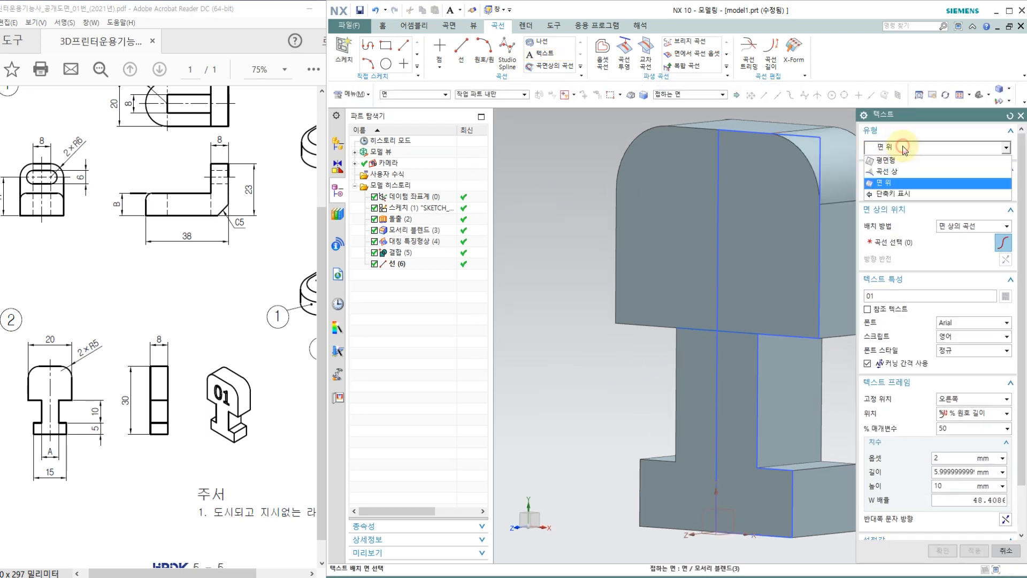
pyautogui.click(895, 182)
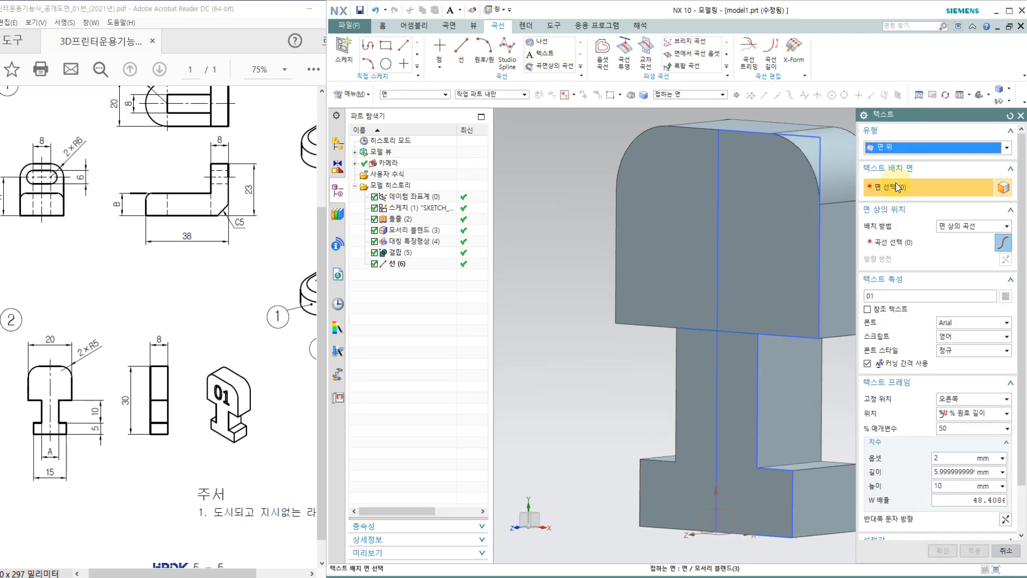
pyautogui.click(743, 246)
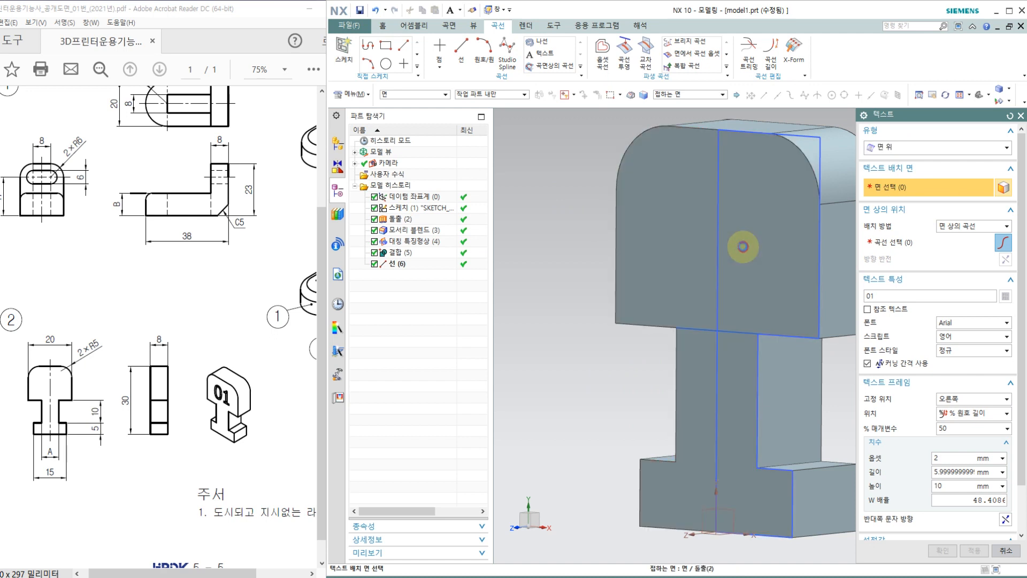
pyautogui.click(970, 230)
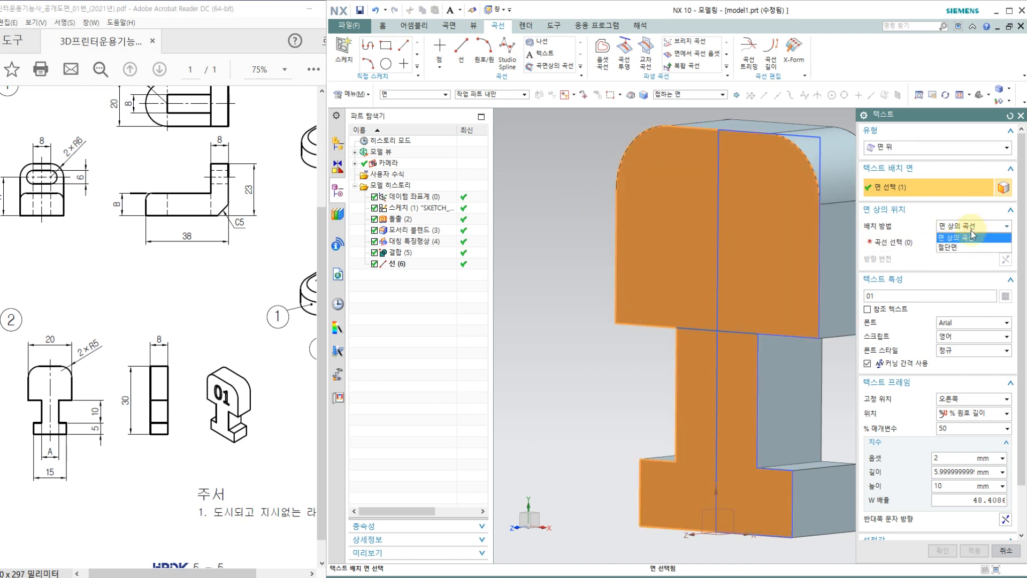
pyautogui.click(911, 251)
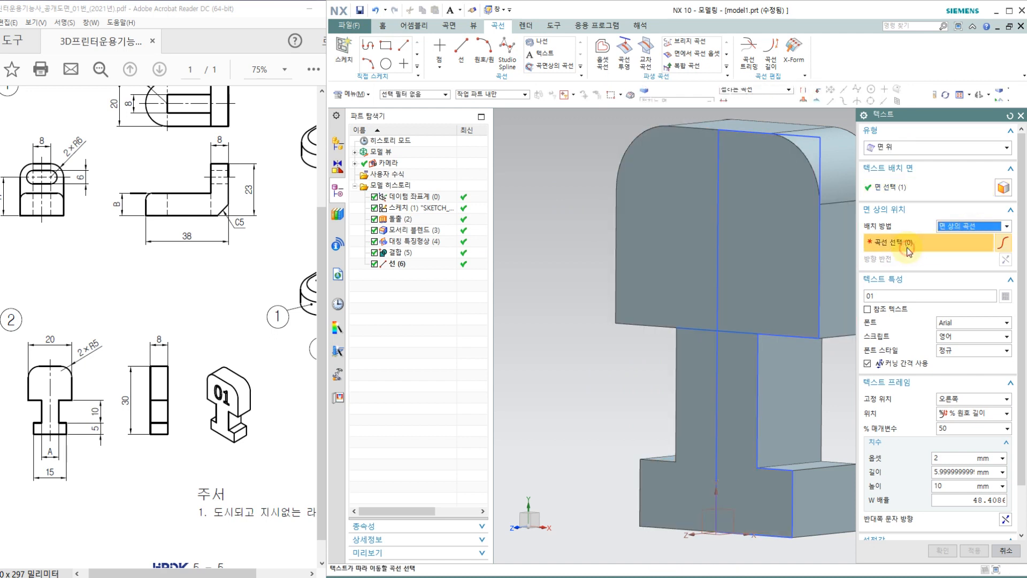
pyautogui.click(687, 324)
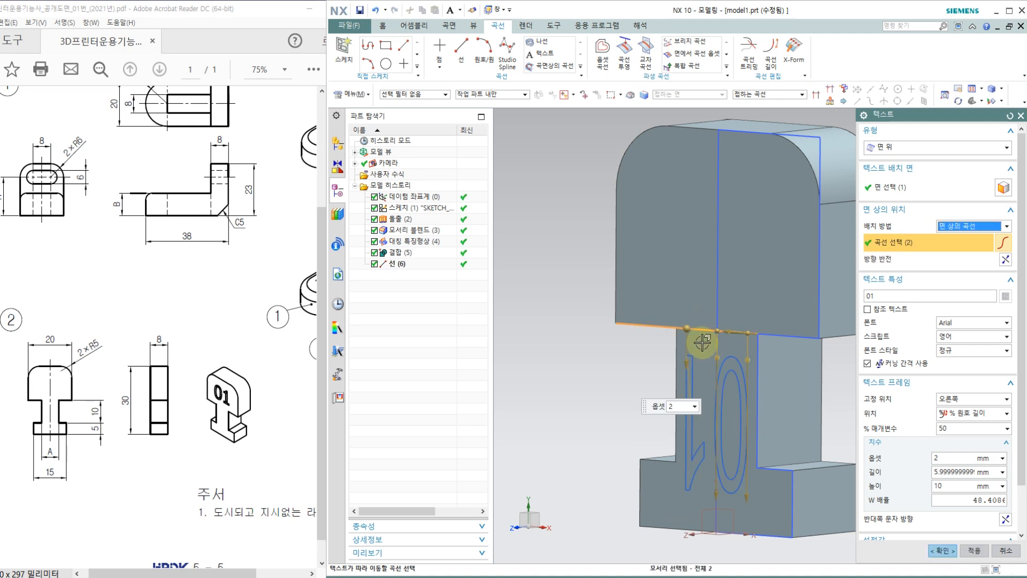
pyautogui.click(1005, 259)
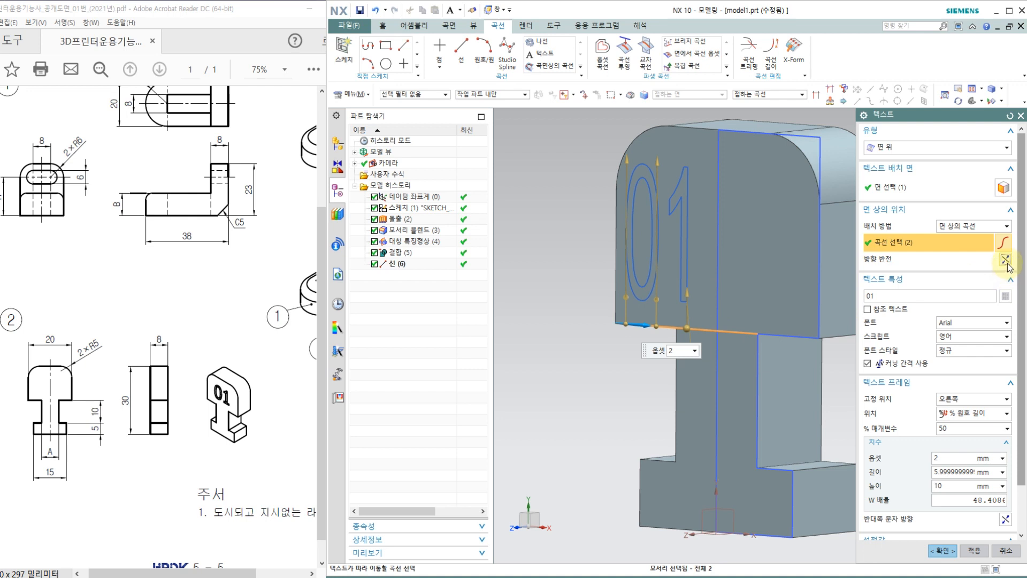
# Try the other combinations of curve direction and opposite lettering direction for the 01 text.
pyautogui.click(1006, 260)
pyautogui.click(1004, 522)
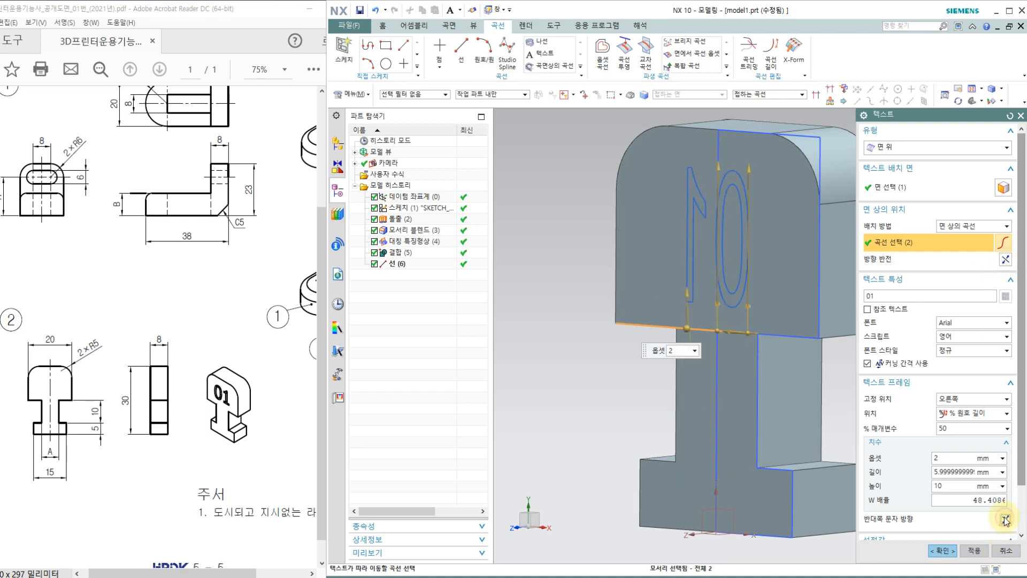
pyautogui.click(1006, 260)
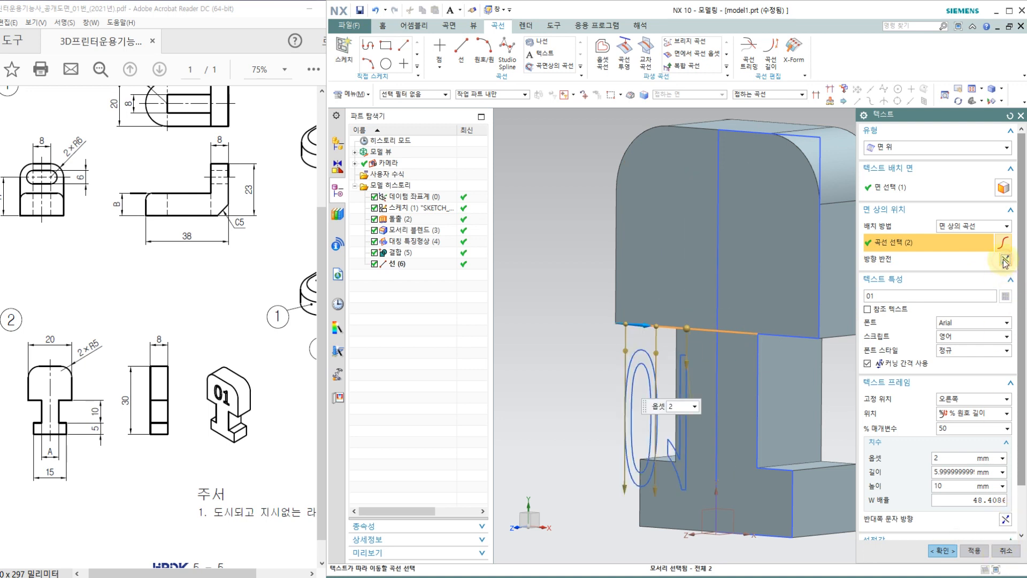
pyautogui.click(1004, 260)
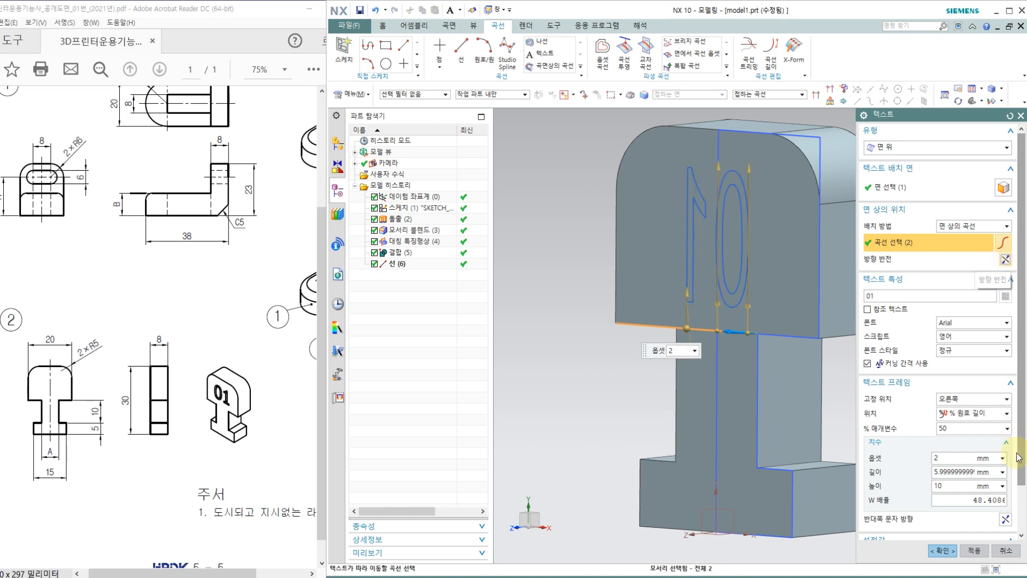
pyautogui.click(1005, 518)
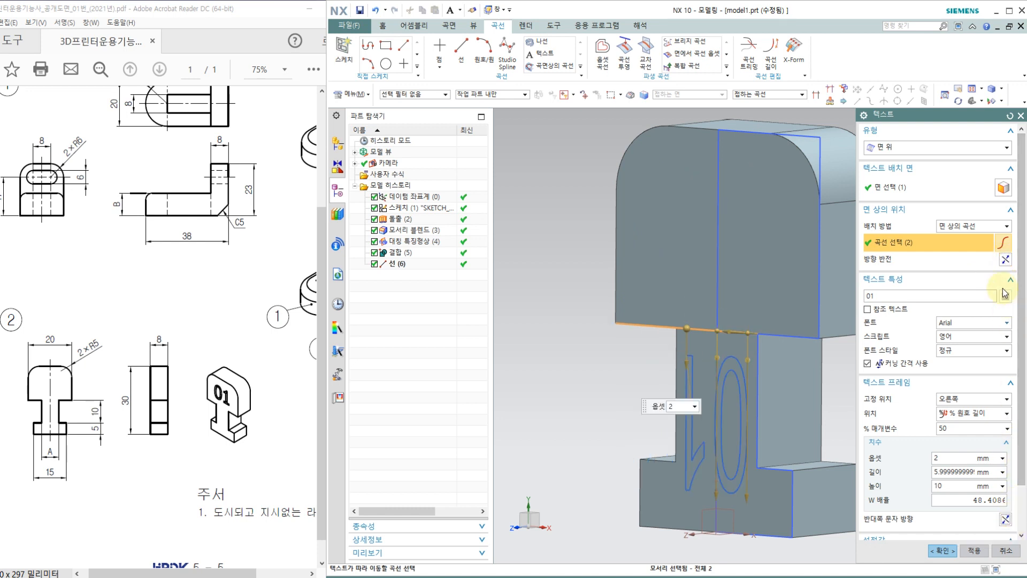
pyautogui.click(1004, 260)
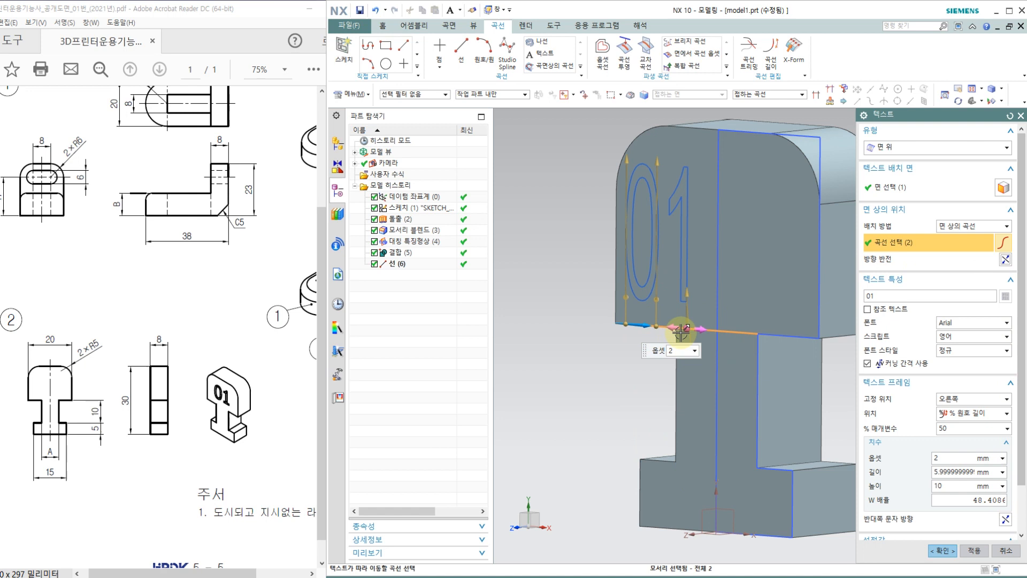
# Slide the 01 text along the edge to about 91 % arc length and set its W scale to 60.
pyautogui.moveTo(680, 332); pyautogui.dragTo(745, 335)
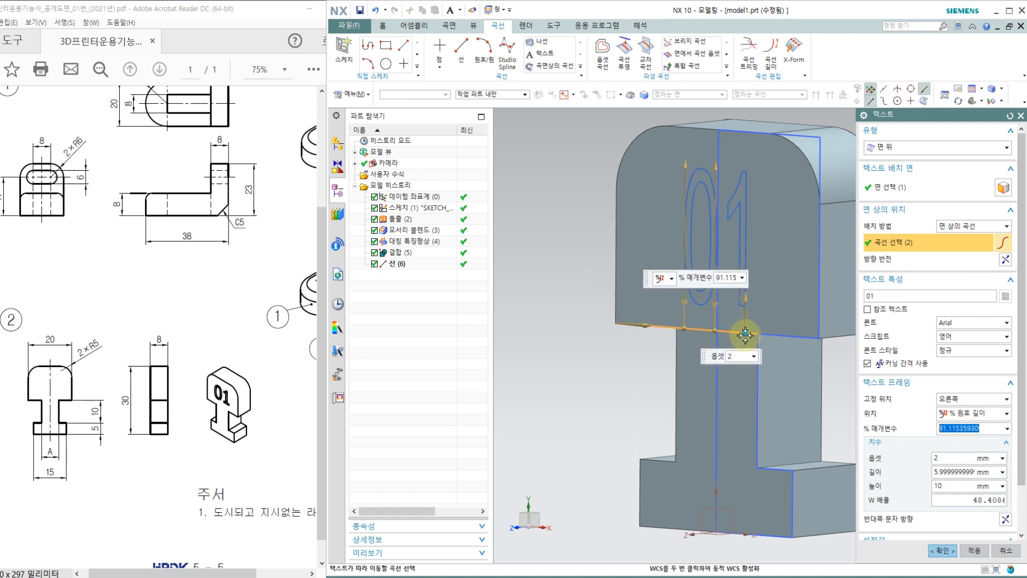
pyautogui.click(928, 461)
pyautogui.click(964, 500)
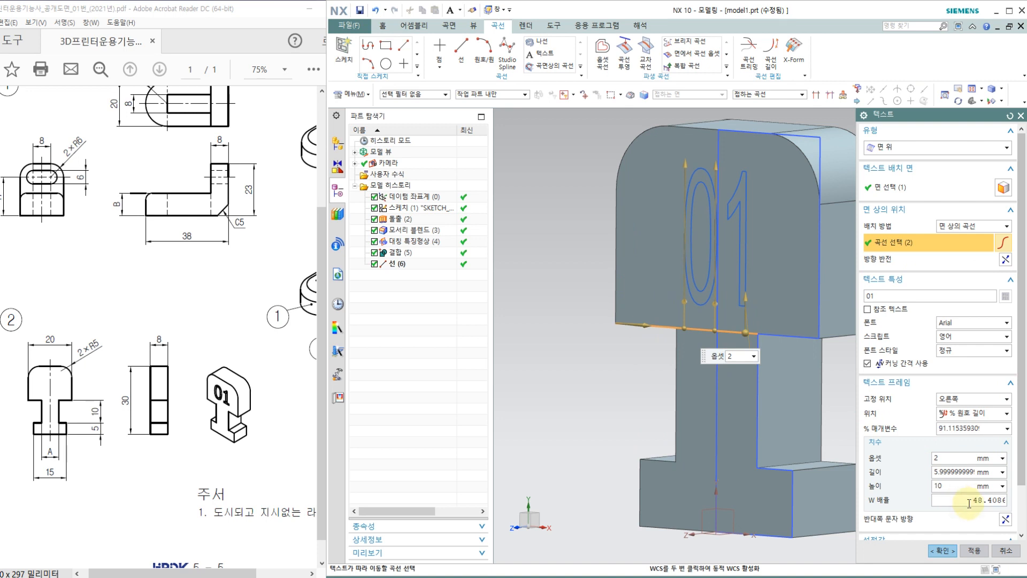
pyautogui.click(1009, 386)
pyautogui.click(1015, 385)
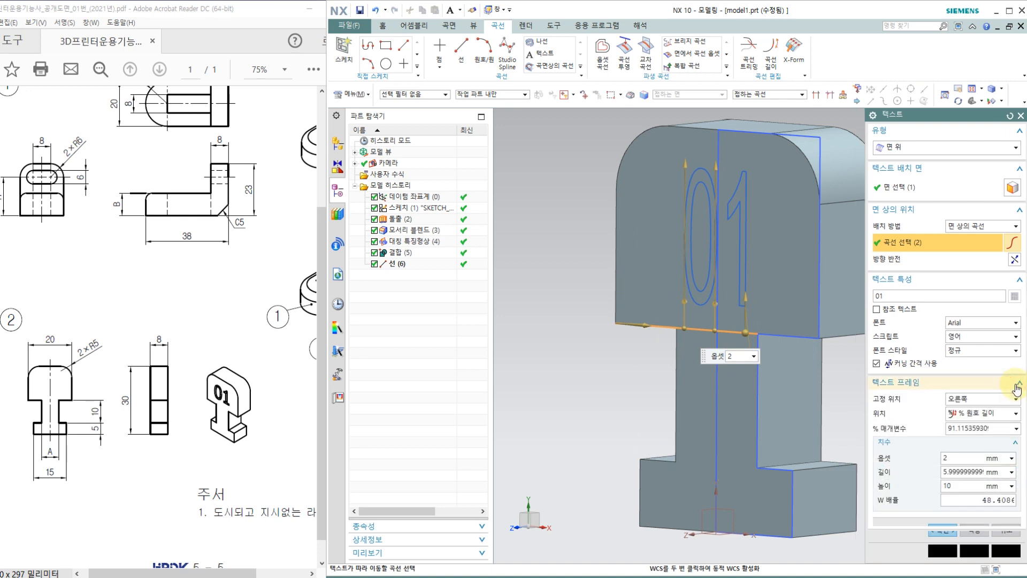
pyautogui.doubleClick(975, 500)
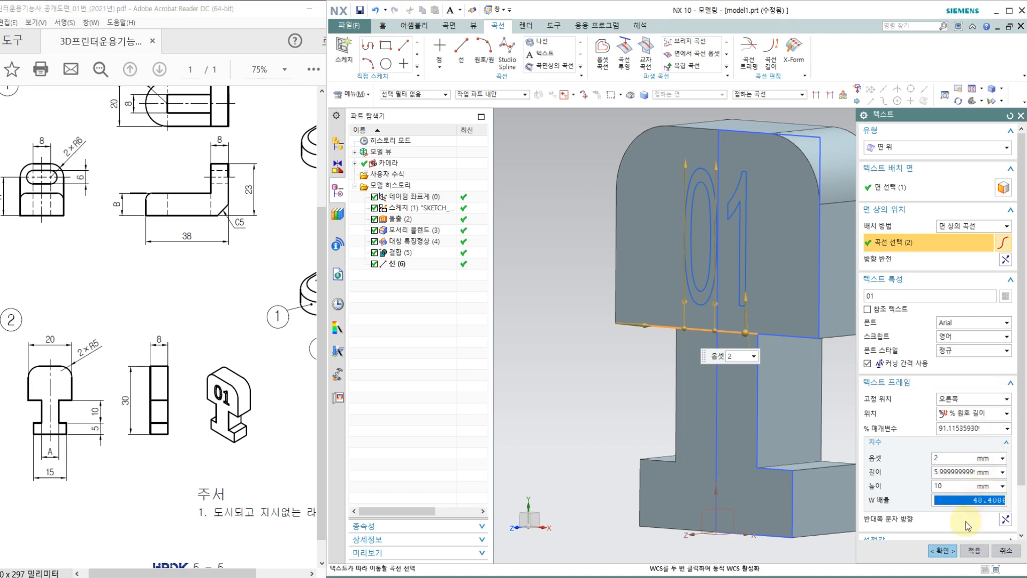
pyautogui.write('60')
pyautogui.press('Return')
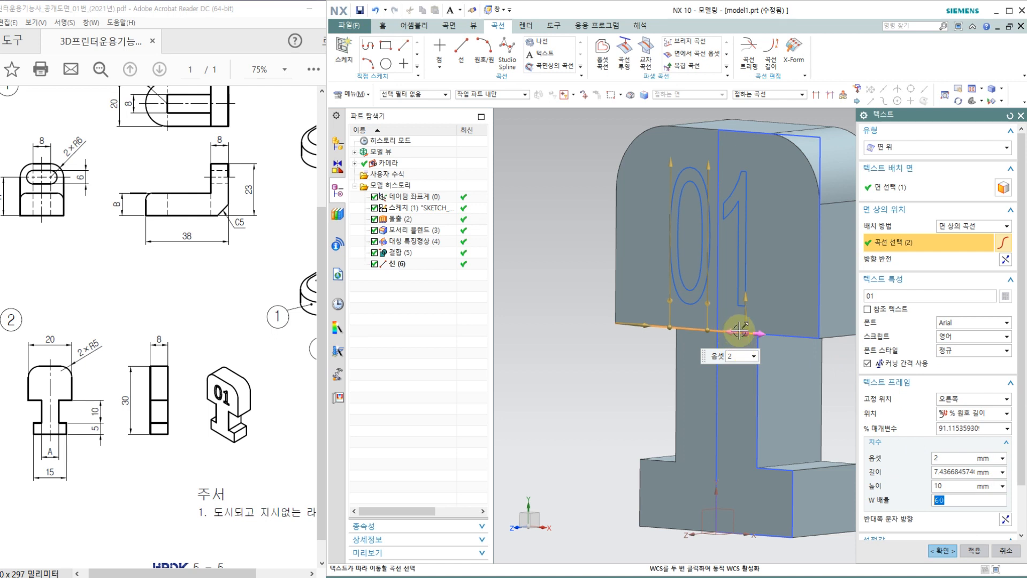
# Shift the 01 text along the edge to about 95.4 % arc length to centre it on the head.
pyautogui.moveTo(745, 332); pyautogui.dragTo(751, 333)
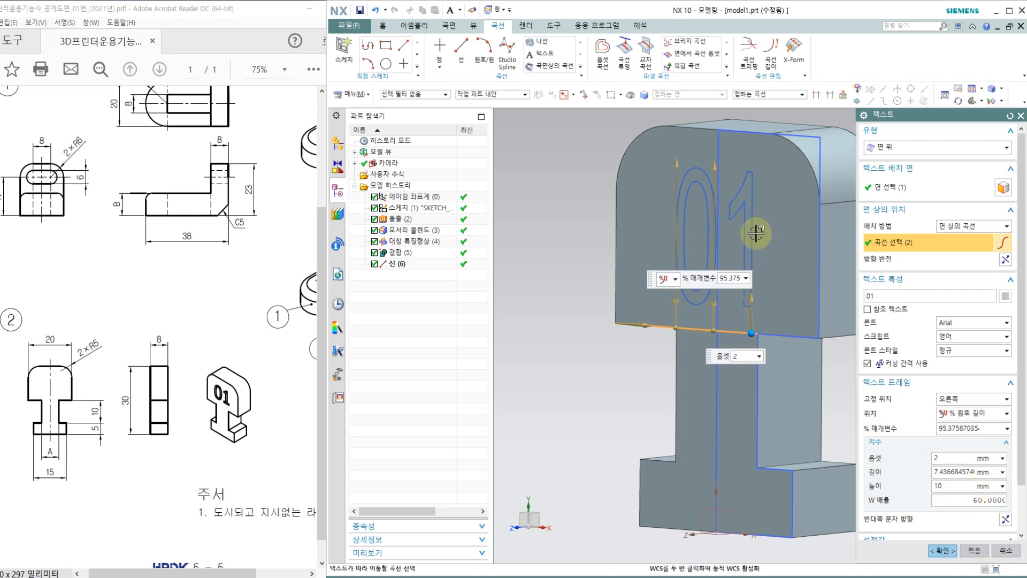
pyautogui.click(1006, 260)
pyautogui.click(1006, 260)
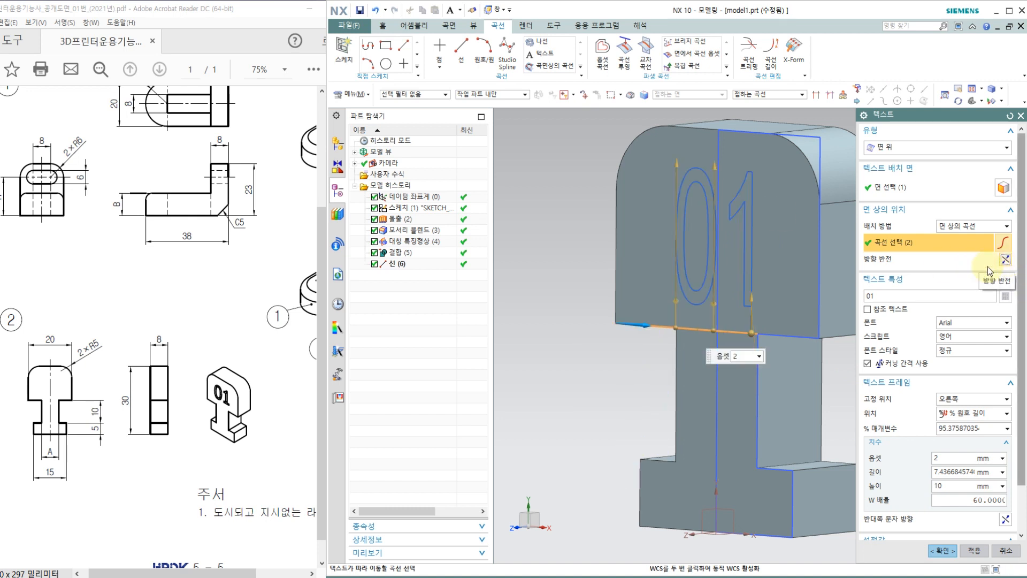
# Accept the 01 text and extrude its curves 2 mm into the head with Subtract, reversing the direction to engrave the lettering.
pyautogui.click(942, 551)
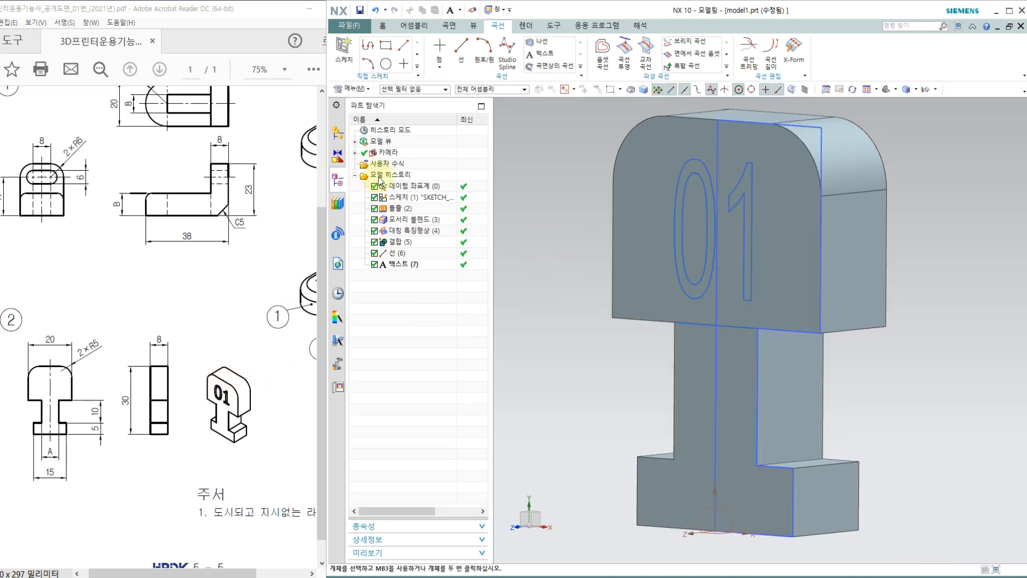
pyautogui.click(382, 25)
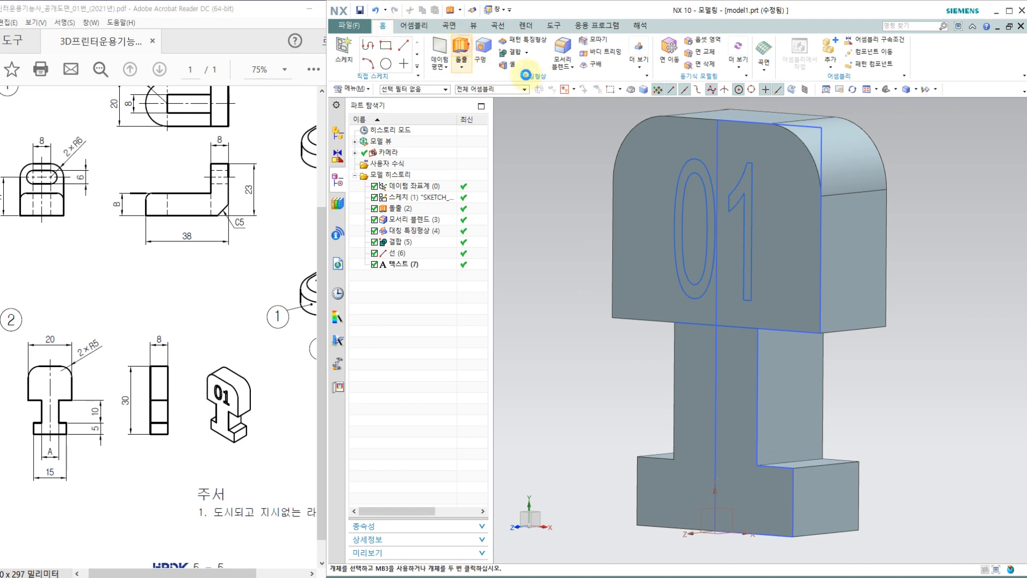
pyautogui.click(465, 54)
pyautogui.click(696, 178)
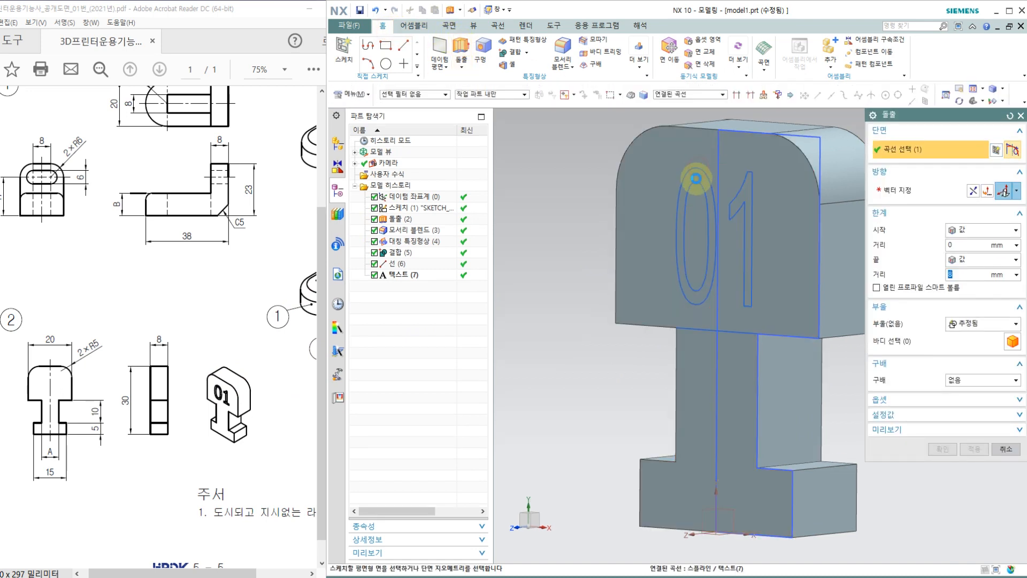
pyautogui.click(695, 182)
pyautogui.click(736, 205)
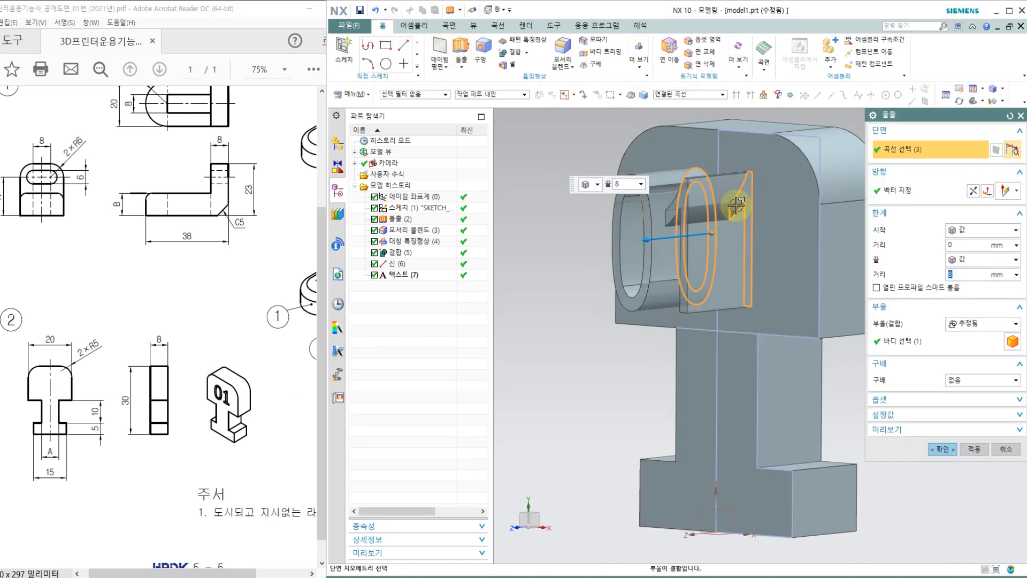
pyautogui.click(972, 191)
pyautogui.write('2')
pyautogui.press('Return')
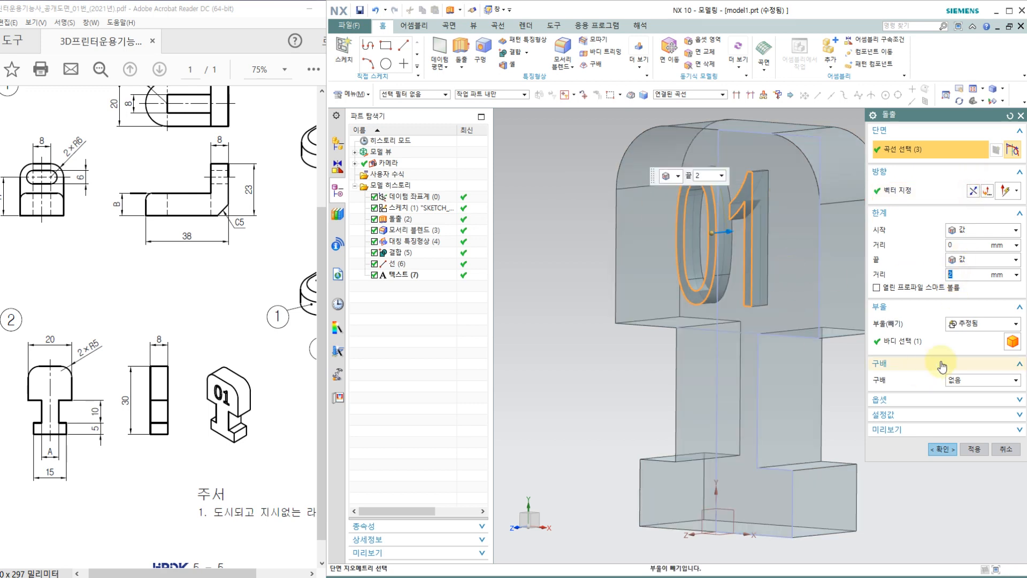
pyautogui.click(981, 323)
pyautogui.click(957, 358)
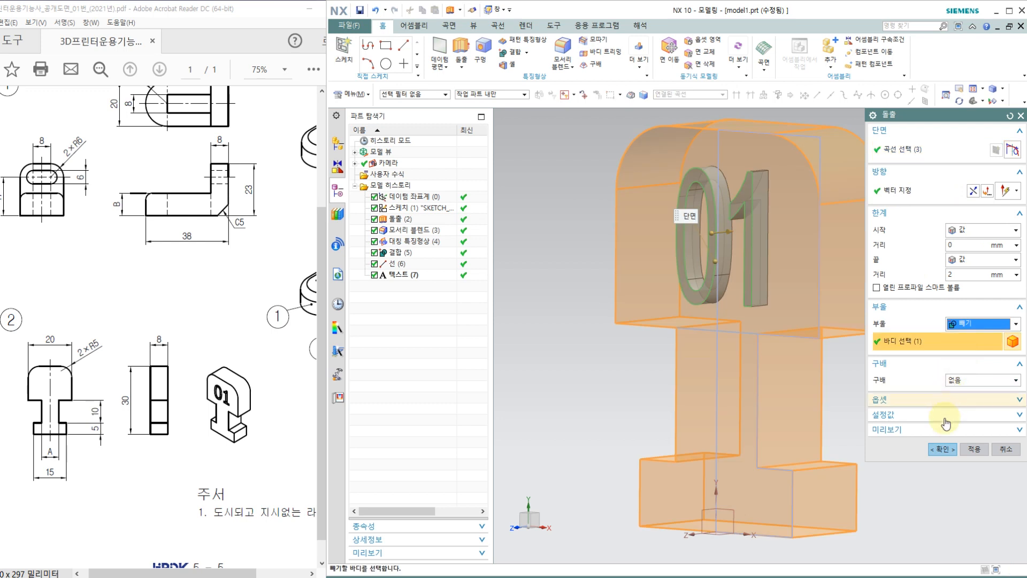
pyautogui.click(943, 448)
pyautogui.moveTo(923, 452); pyautogui.dragTo(765, 275, button='middle')
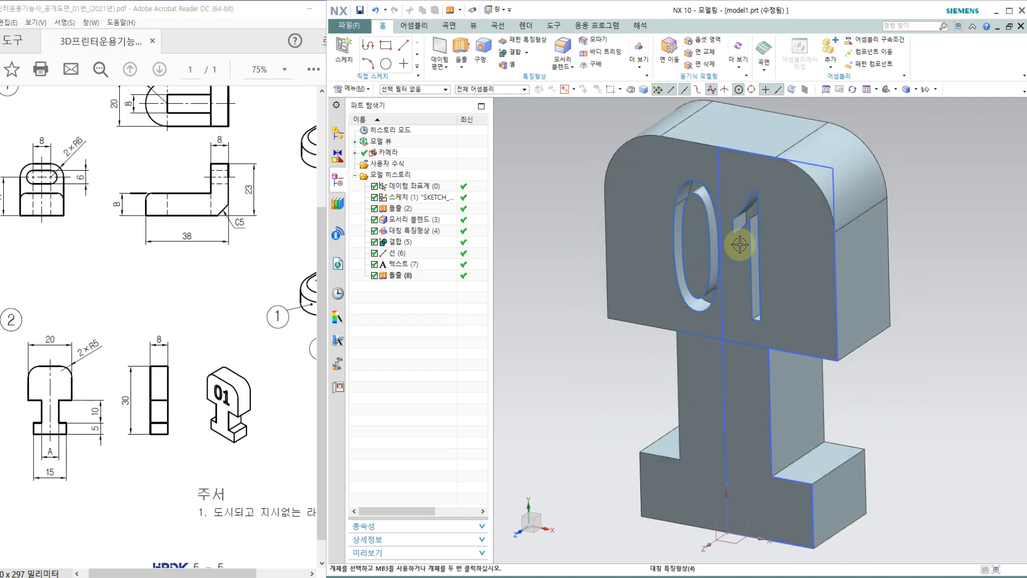
# Hide all objects and show only the solid body.
pyautogui.hotkey('ctrl', 'w')
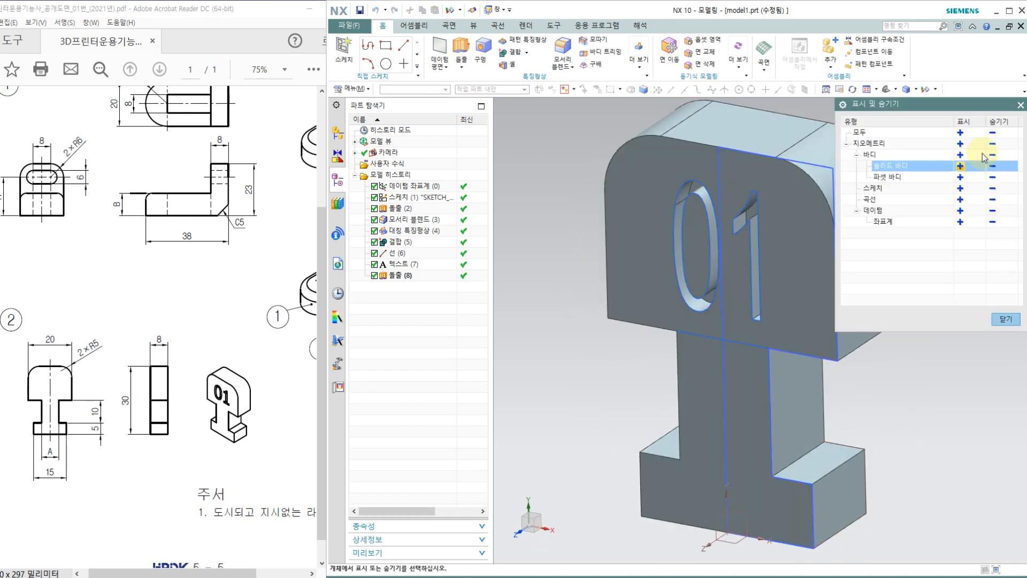
pyautogui.click(992, 133)
pyautogui.click(961, 166)
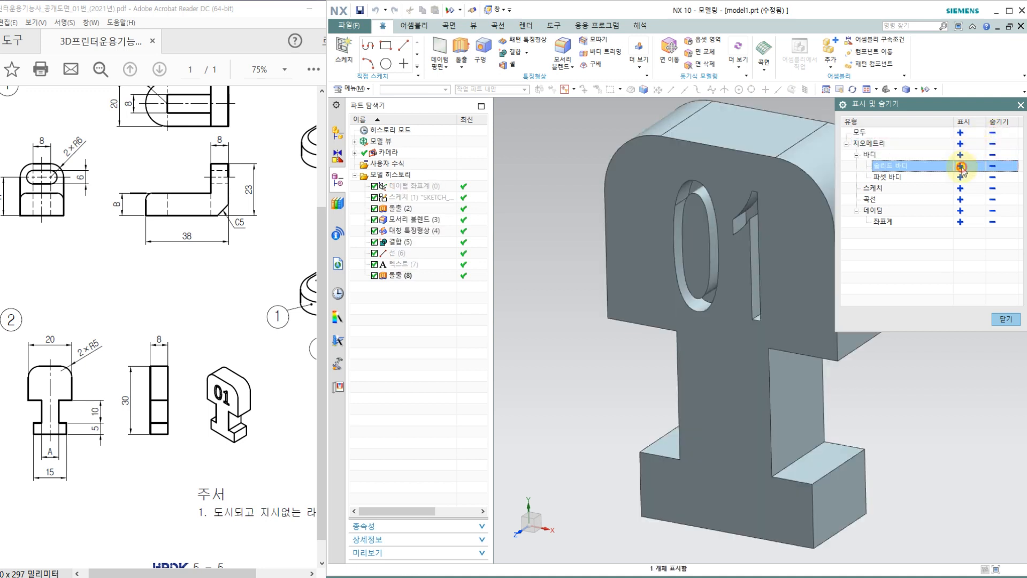
pyautogui.click(1004, 320)
pyautogui.scroll(-2, 579, 247)
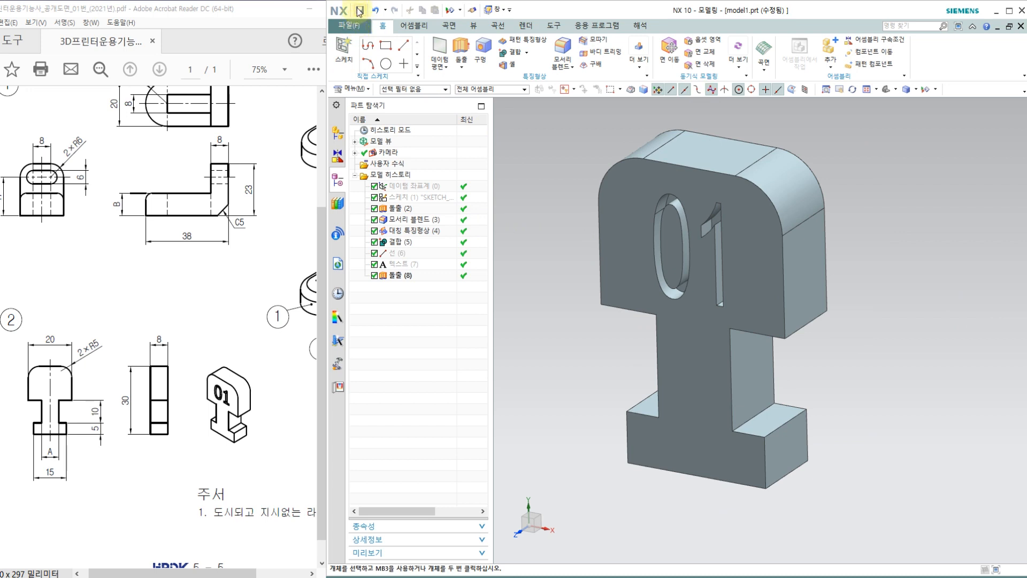
# Save the part to the Desktop under the name 02_슬라이더.
pyautogui.click(357, 9)
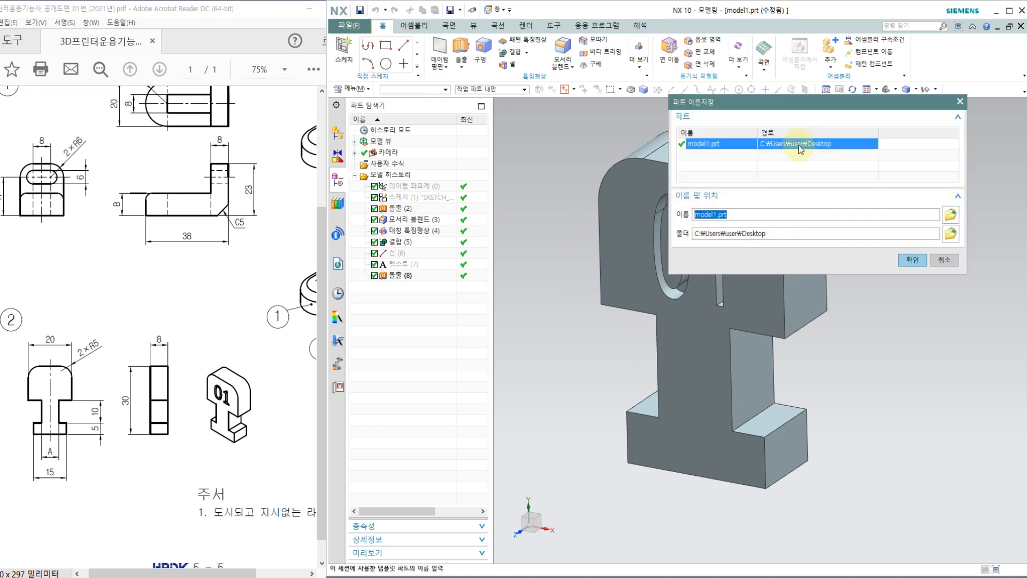
pyautogui.write('02_슬라이더')
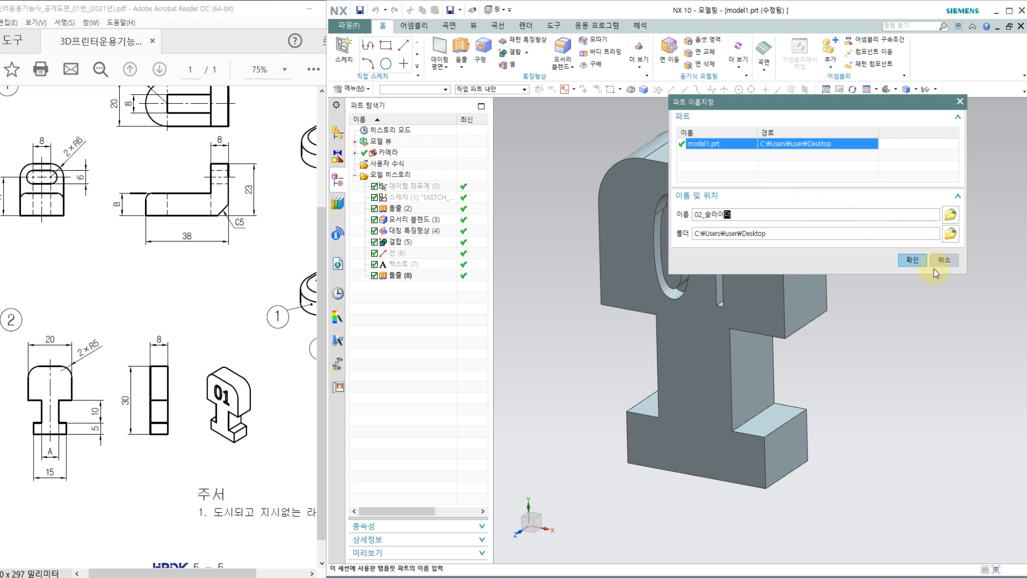
pyautogui.click(913, 259)
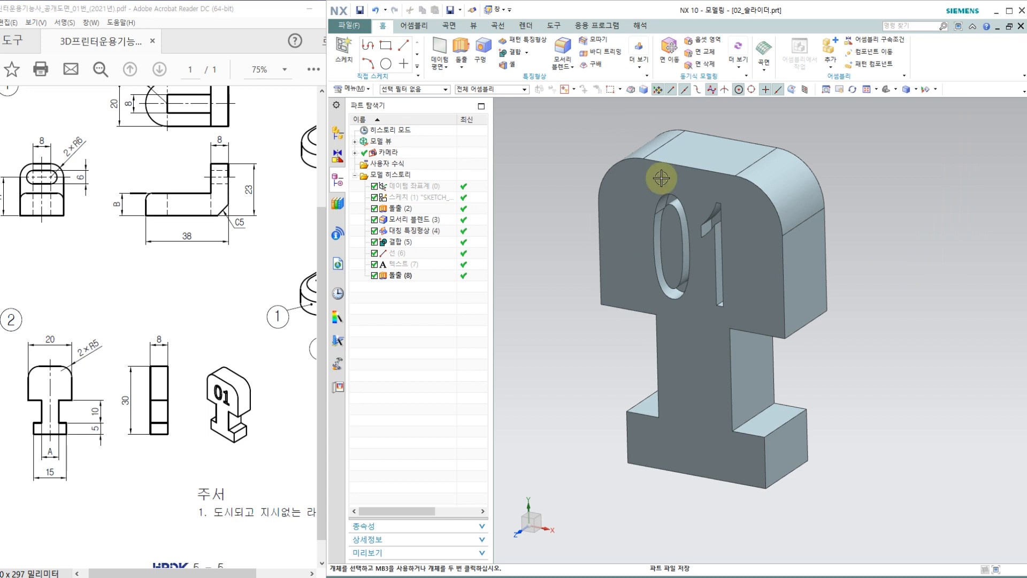
# Create a new millimetre assembly file assembly1.prt on the Desktop from the Assembly template.
pyautogui.click(358, 31)
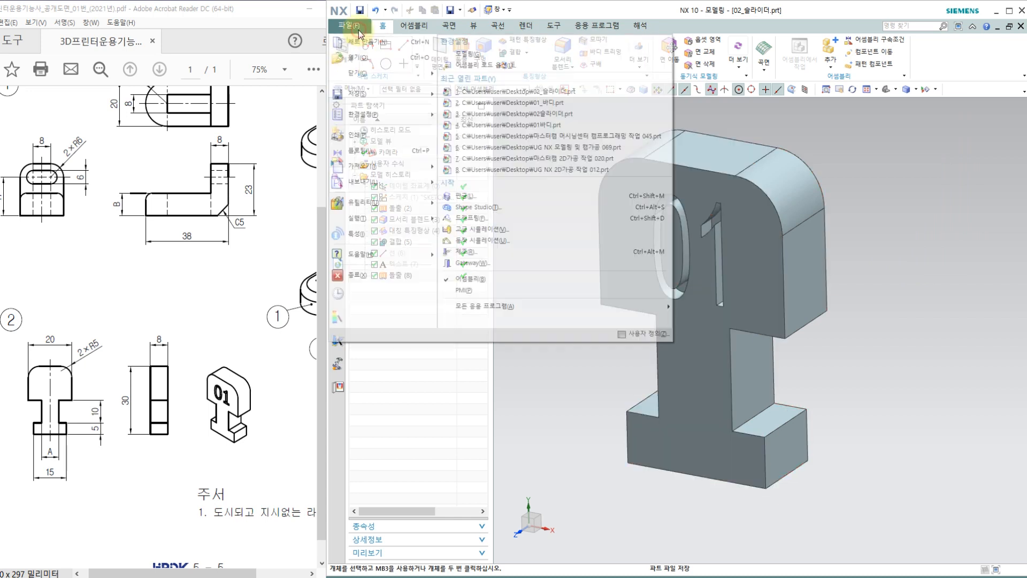
pyautogui.click(364, 42)
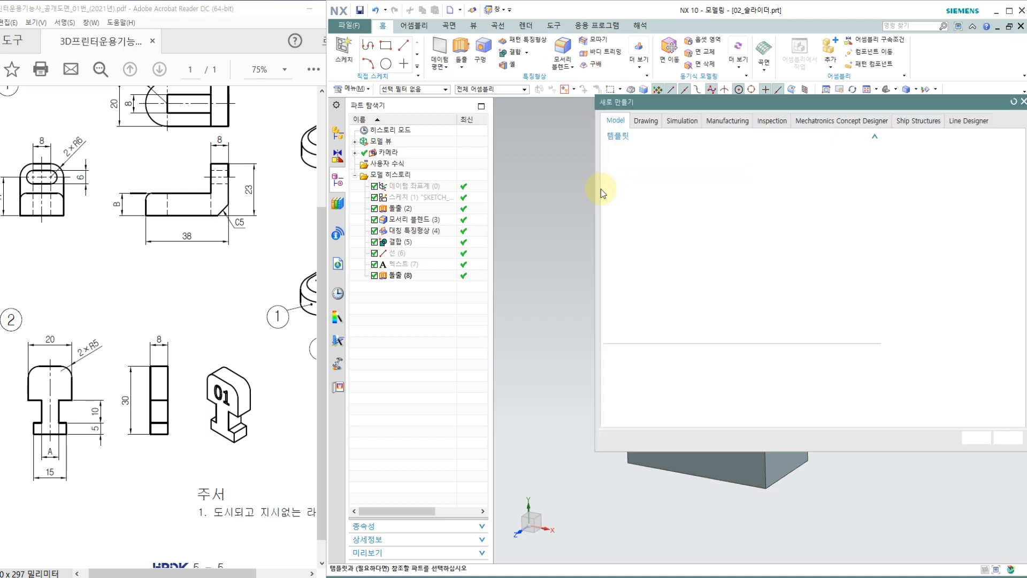
pyautogui.click(632, 209)
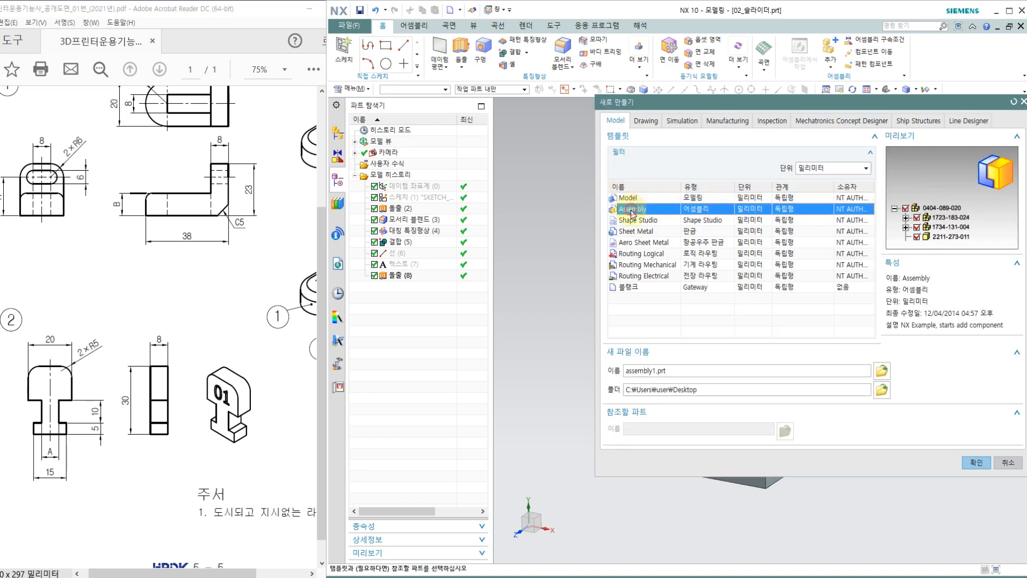
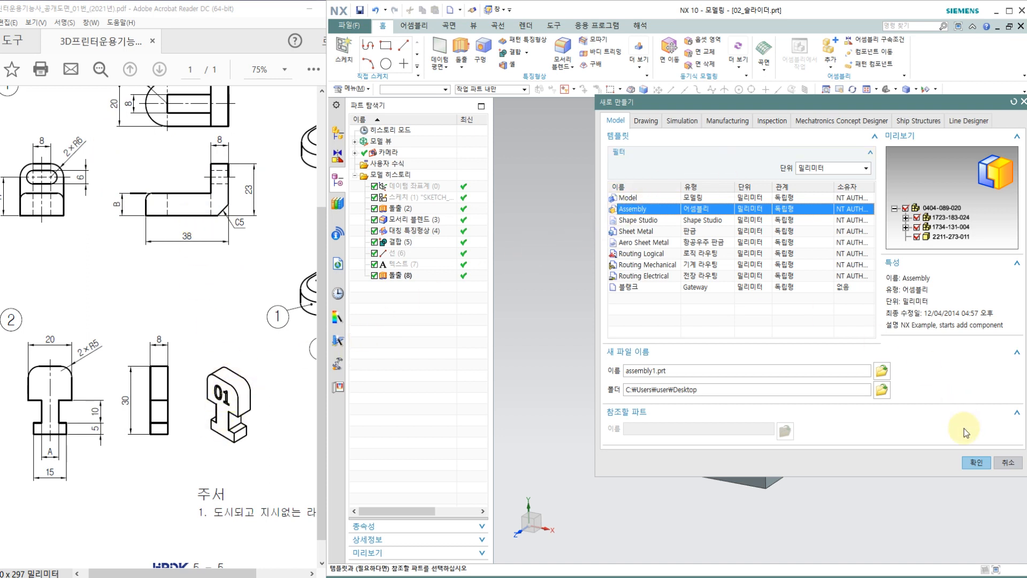
pyautogui.click(976, 461)
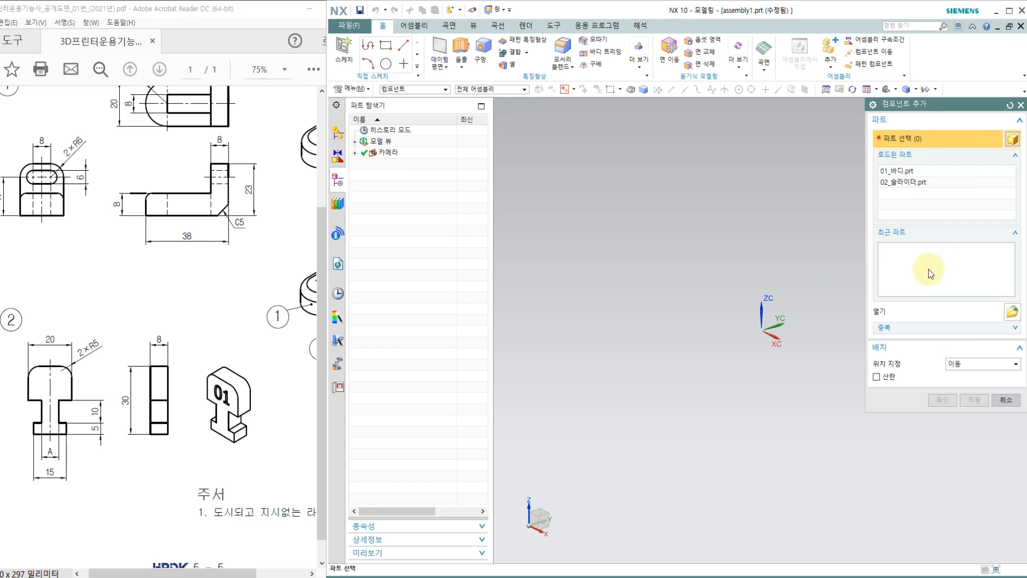
pyautogui.click(901, 172)
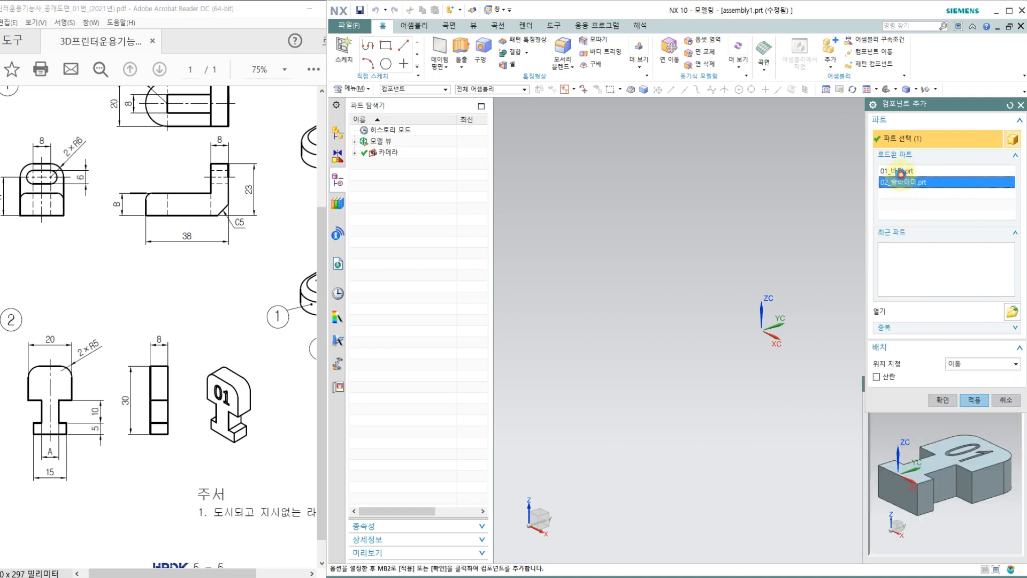
pyautogui.click(899, 181)
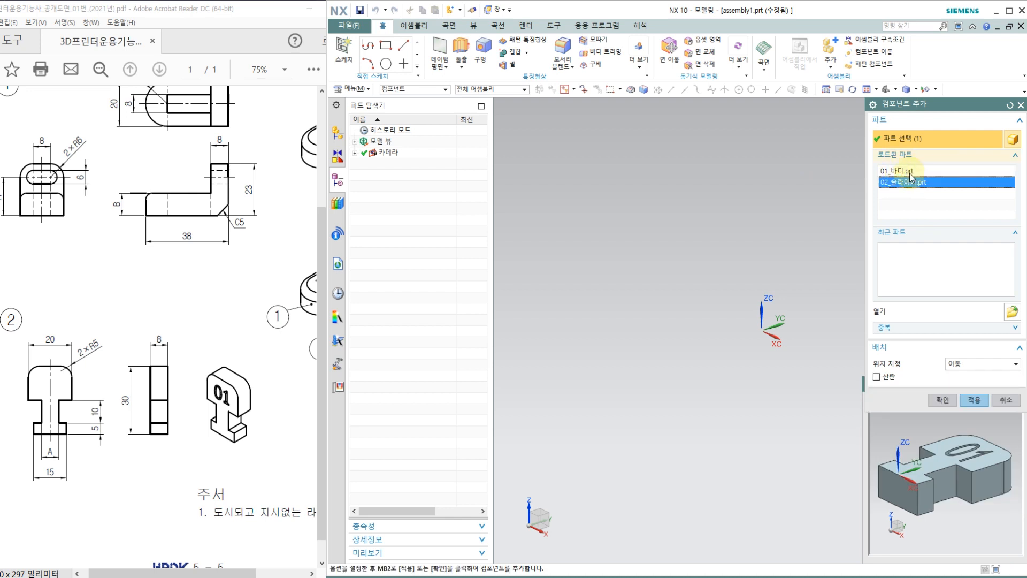
pyautogui.click(1013, 309)
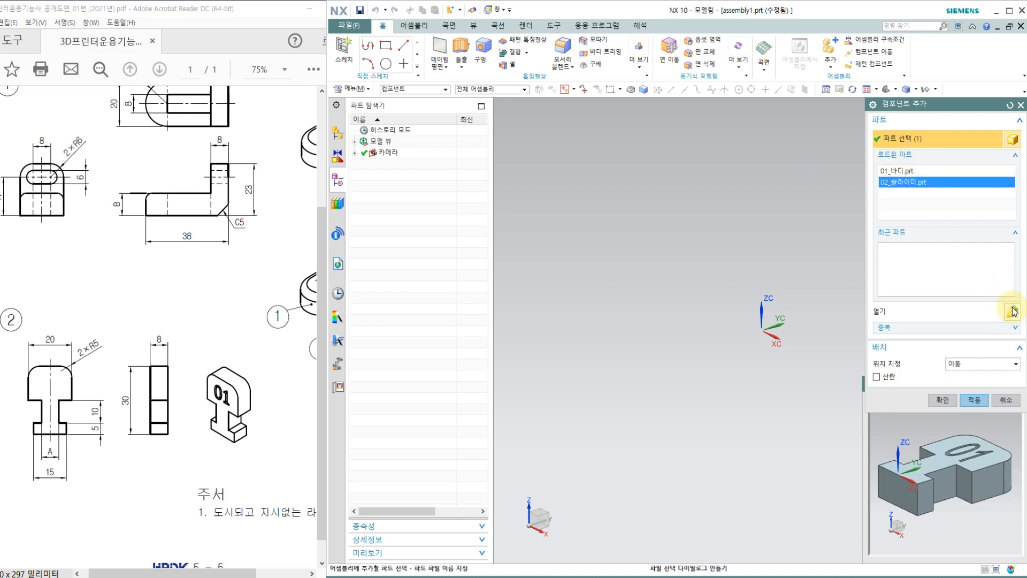
pyautogui.click(633, 238)
pyautogui.click(642, 251)
pyautogui.click(640, 240)
pyautogui.click(862, 423)
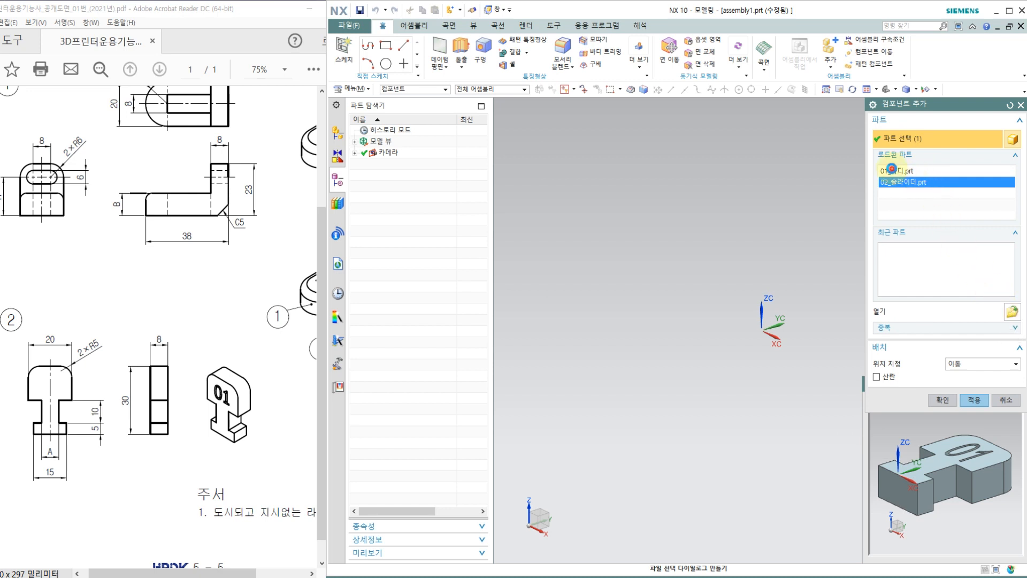
# Add the loaded part 01_바디.prt to the assembly, positioned at the absolute origin.
pyautogui.click(894, 171)
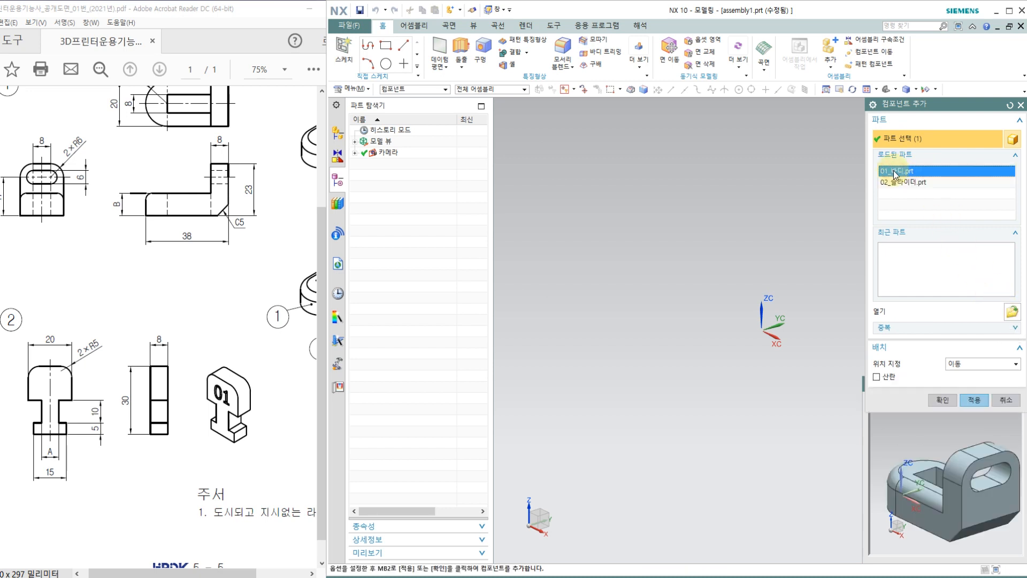
pyautogui.click(964, 367)
pyautogui.click(970, 376)
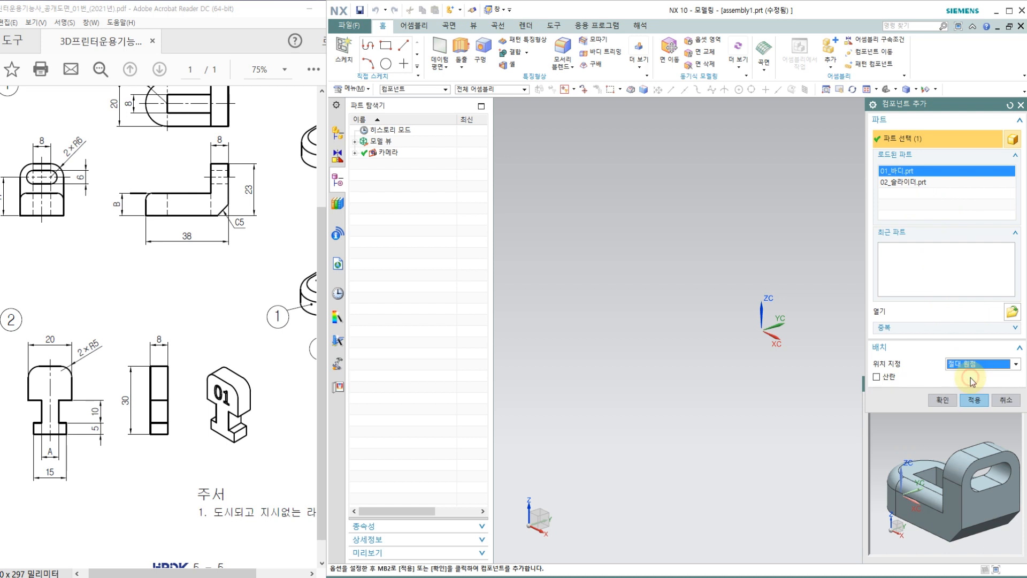
pyautogui.click(942, 400)
pyautogui.moveTo(770, 356); pyautogui.dragTo(950, 320, button='middle')
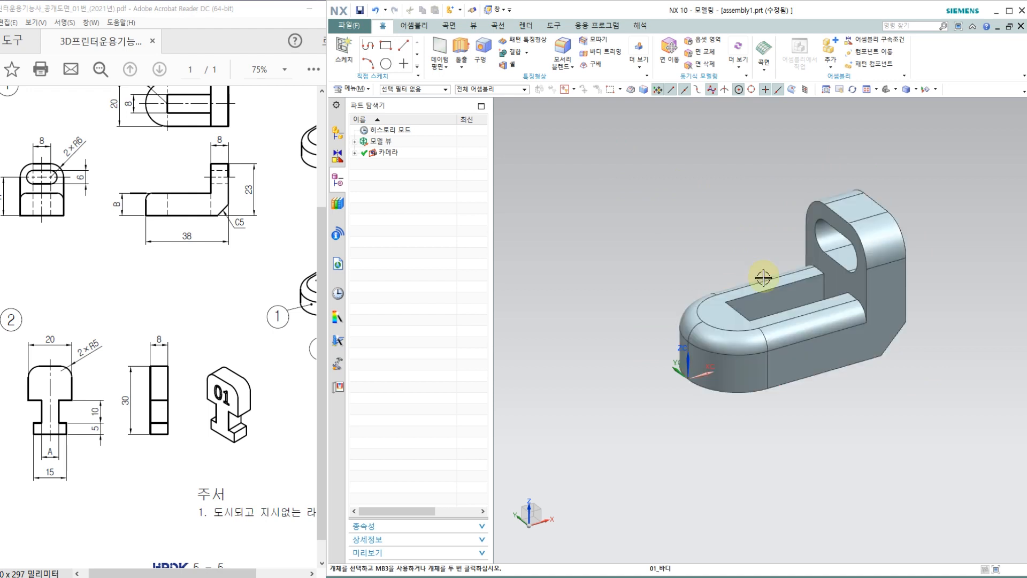
# Apply a Fix assembly constraint to the body component.
pyautogui.click(409, 30)
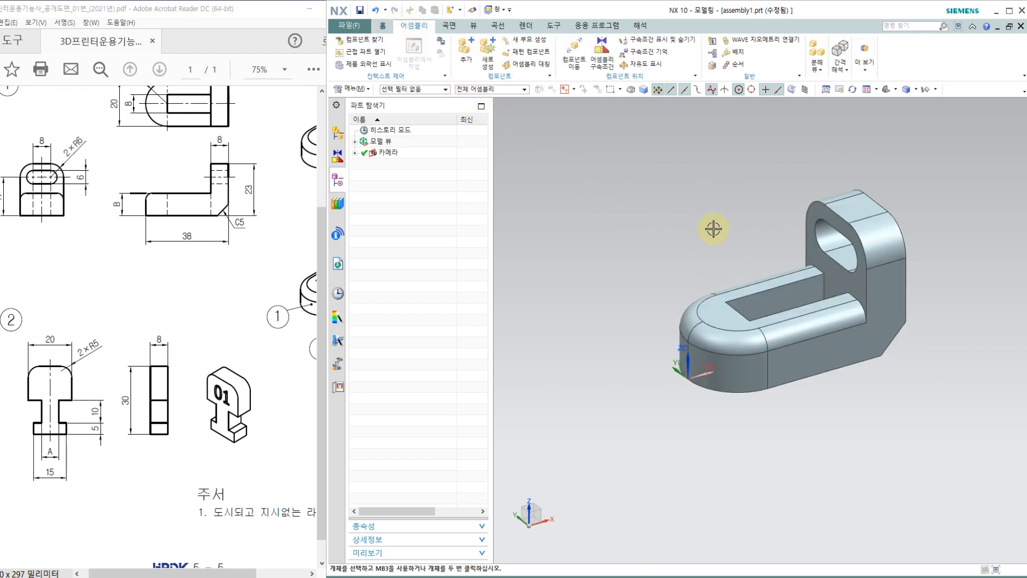
pyautogui.hotkey('ctrl', 'a')
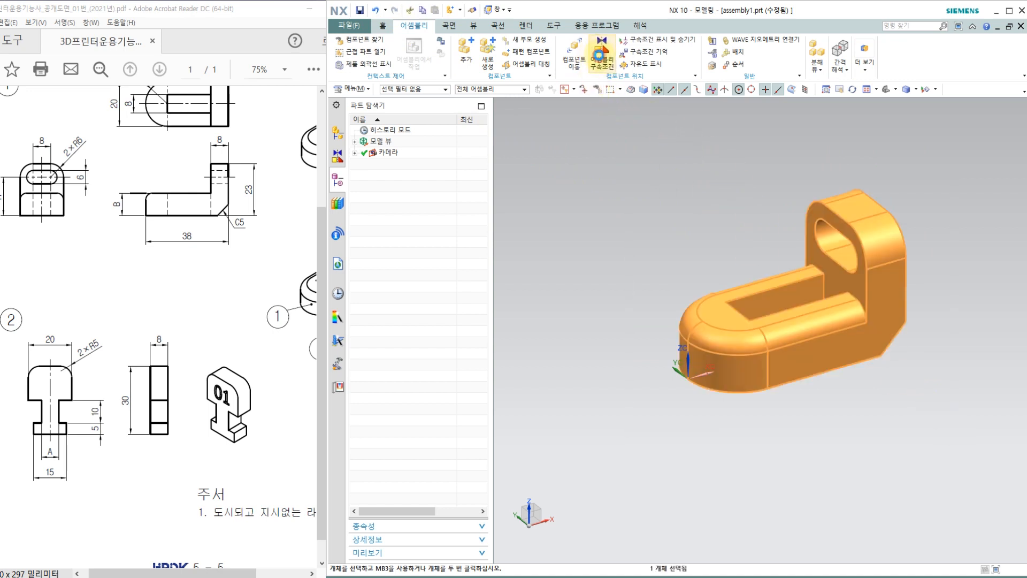
pyautogui.click(599, 54)
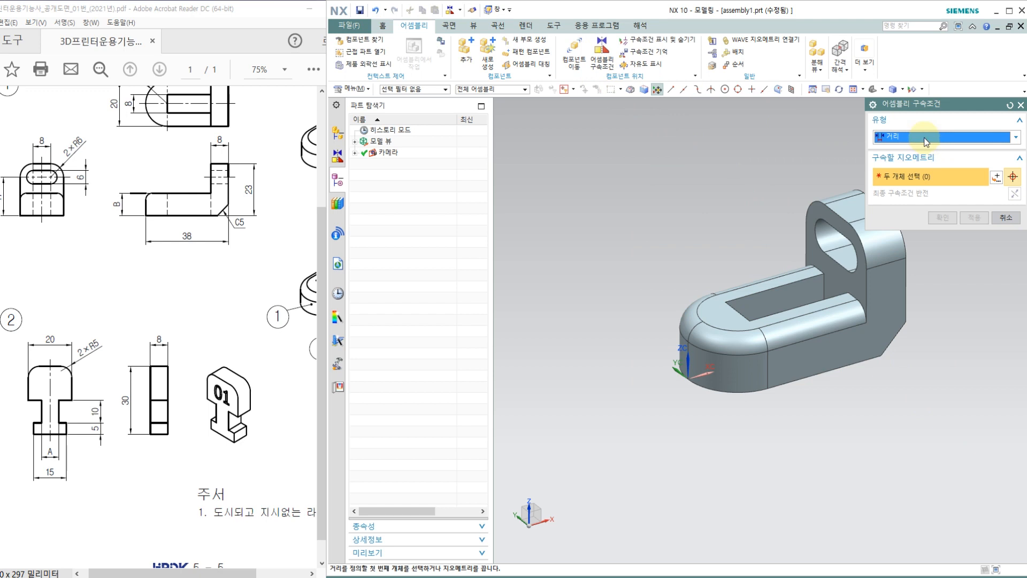
pyautogui.click(924, 138)
pyautogui.click(919, 184)
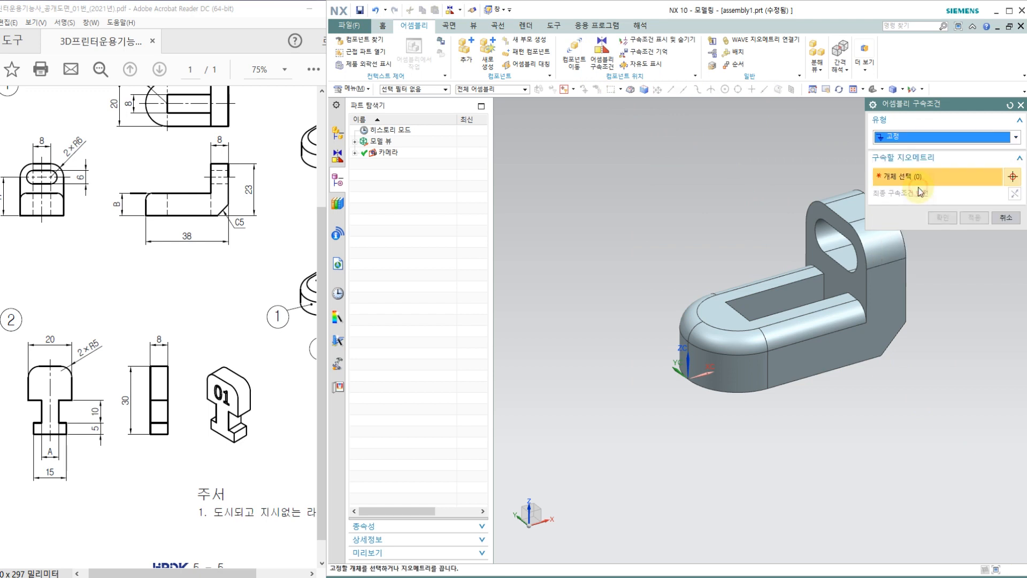
pyautogui.moveTo(783, 295); pyautogui.dragTo(683, 312, button='middle')
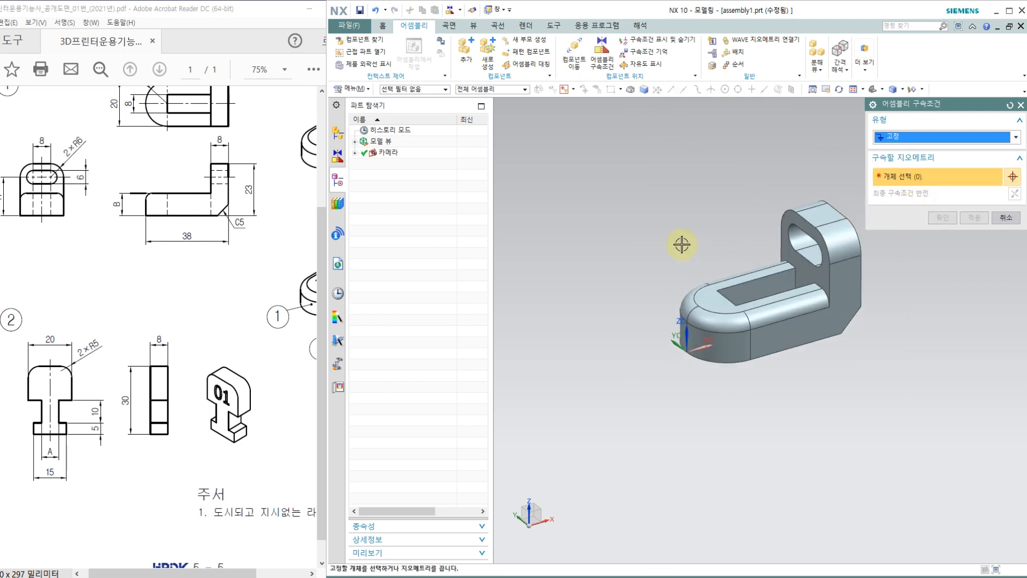
pyautogui.click(824, 264)
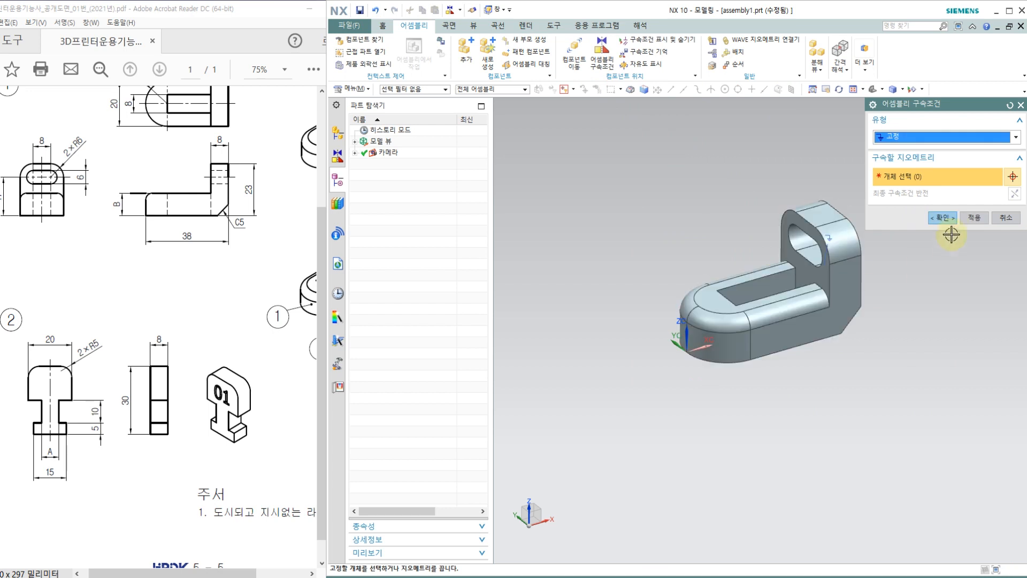
pyautogui.click(943, 218)
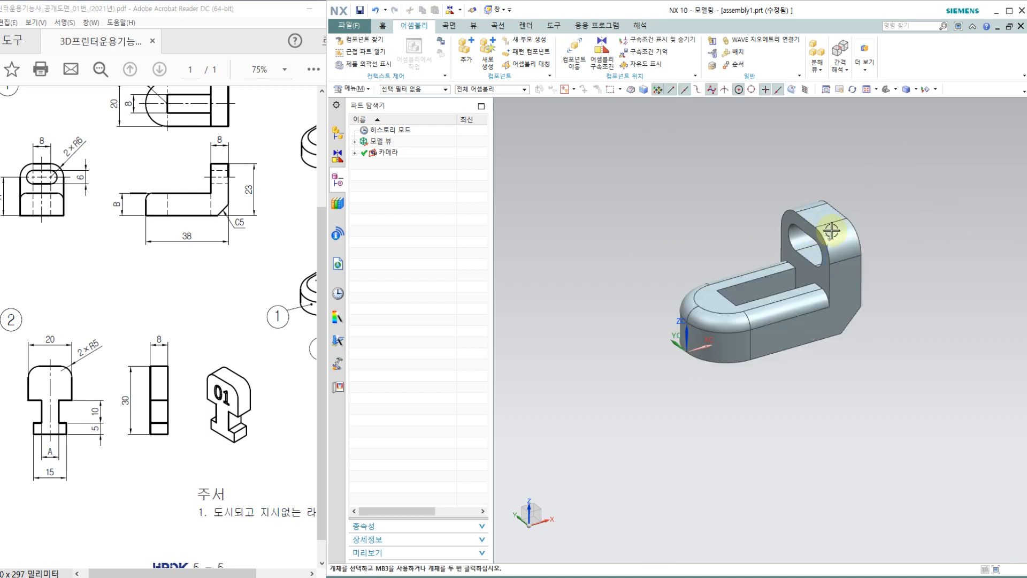
# Examine the isometric assembly view in the PDF drawing to see how part 2 sits in body part 1.
pyautogui.scroll(3, 814, 232)
pyautogui.scroll(-3, 761, 222)
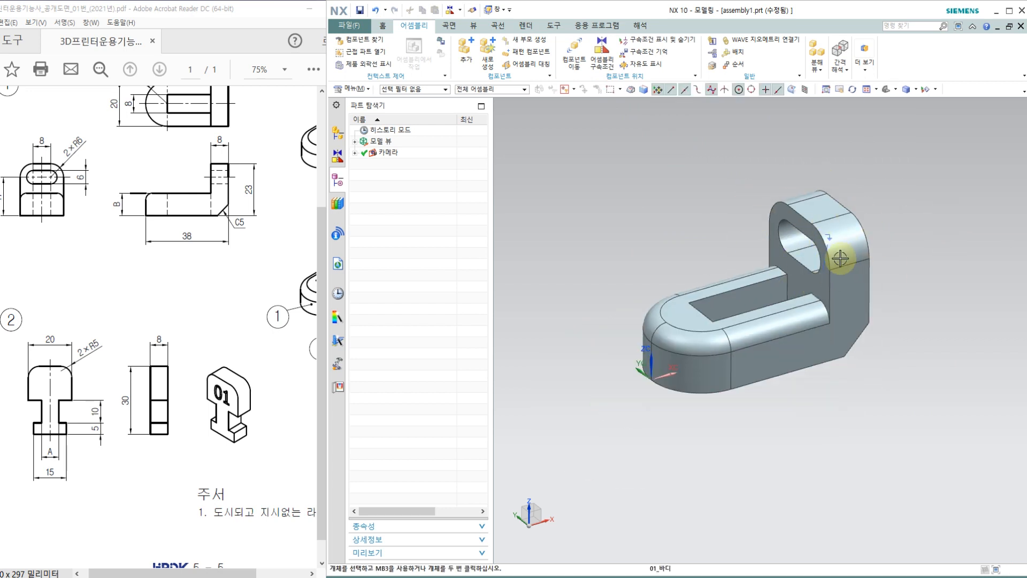
pyautogui.scroll(3, 920, 239)
pyautogui.moveTo(919, 239)
pyautogui.mouseDown(button='middle')
pyautogui.moveTo(917, 275)
pyautogui.moveTo(919, 243)
pyautogui.mouseUp(button='middle')
pyautogui.moveTo(195, 573); pyautogui.dragTo(238, 556)
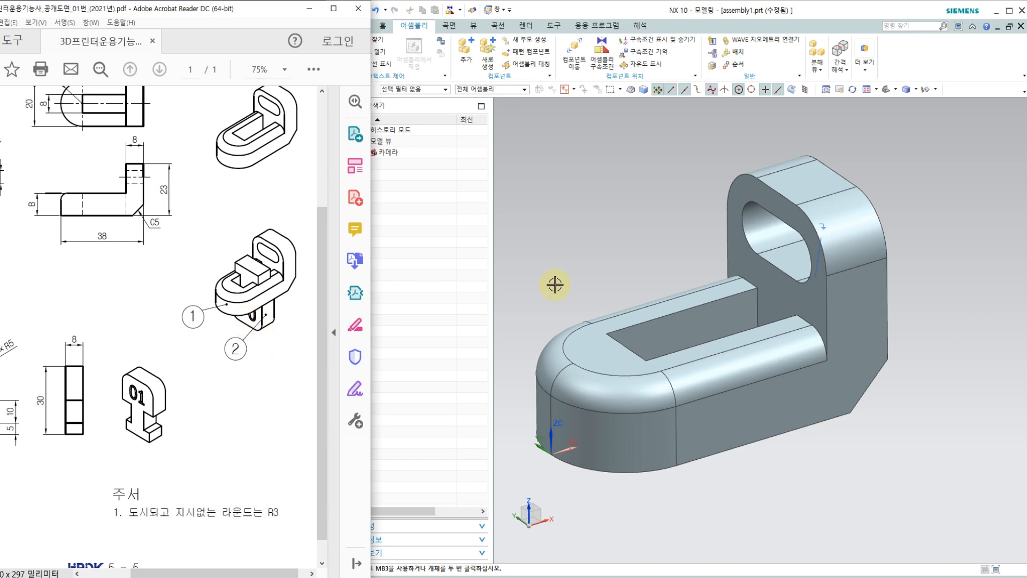
pyautogui.scroll(-3, 692, 191)
pyautogui.click(573, 184)
pyautogui.scroll(-3, 562, 192)
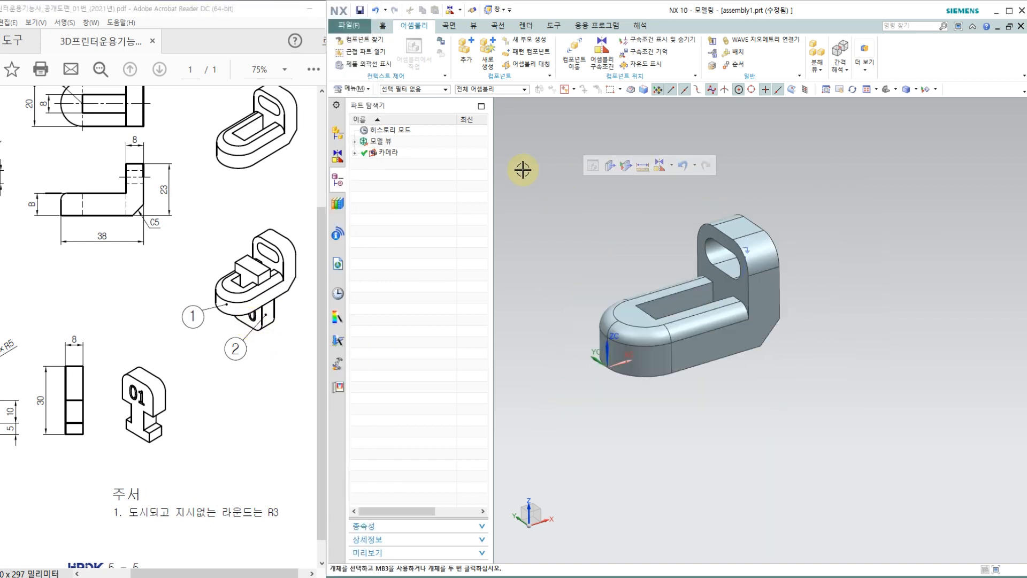
# Add the loaded part 02_슬라이더.prt to the assembly with Move (이동) positioning, placed at point 0, 0, 0.
pyautogui.click(466, 52)
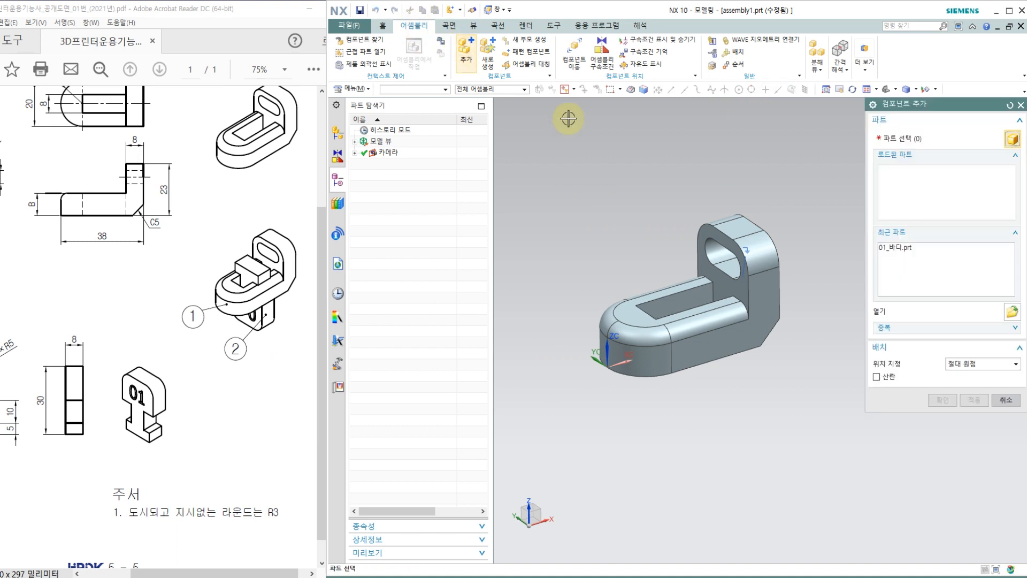
pyautogui.click(912, 183)
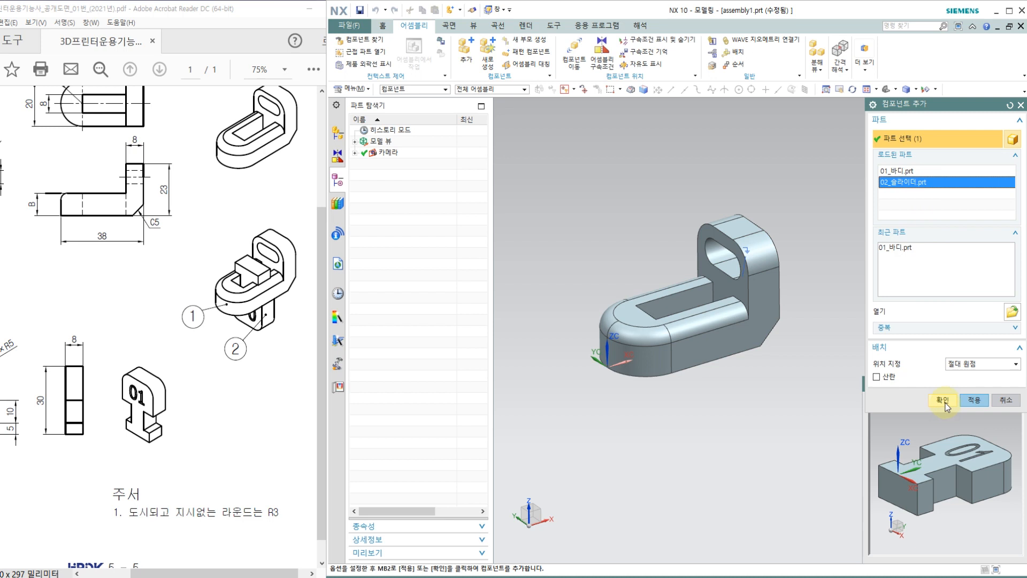
pyautogui.click(975, 365)
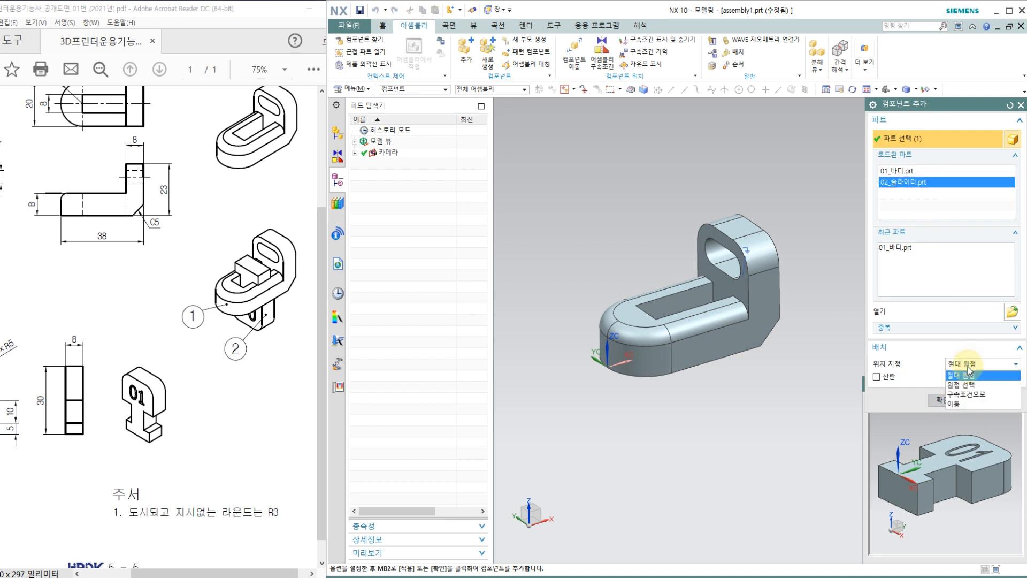
pyautogui.click(961, 405)
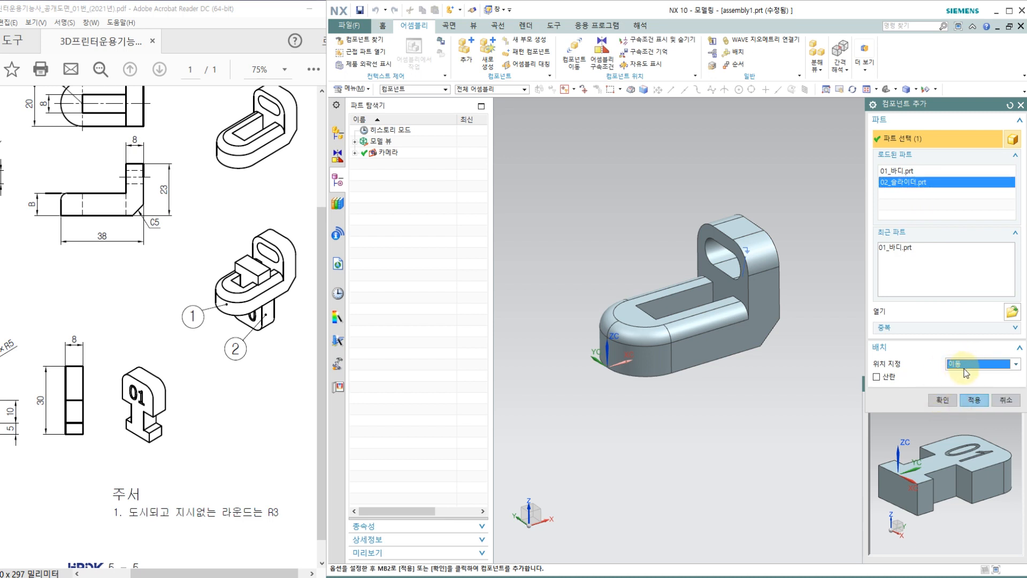
pyautogui.click(941, 400)
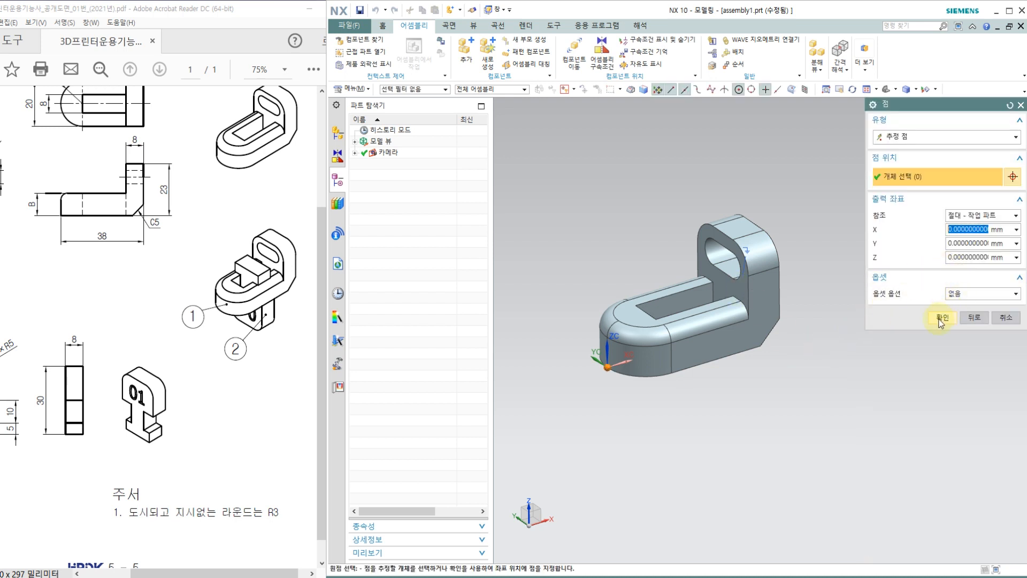
pyautogui.click(941, 319)
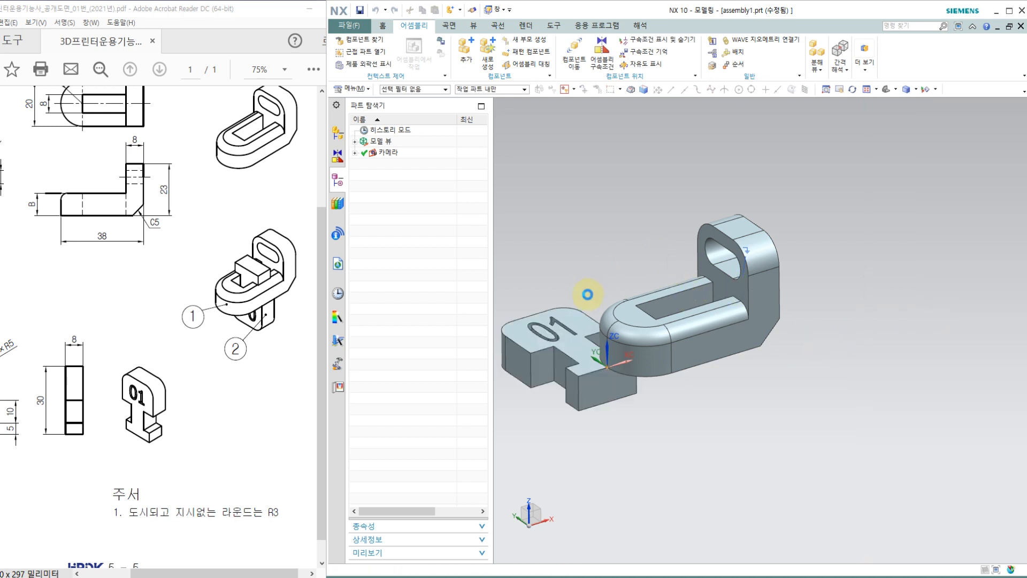
# Rotate the slider upright beside the body so its engraved 01 end points down, and accept the move.
pyautogui.scroll(2, 533, 293)
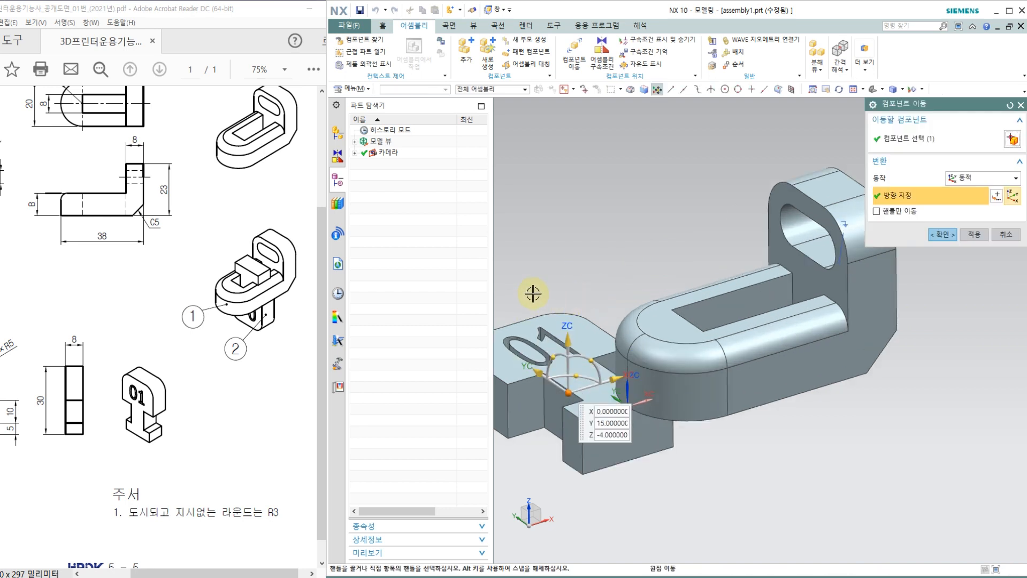
pyautogui.scroll(-3, 687, 360)
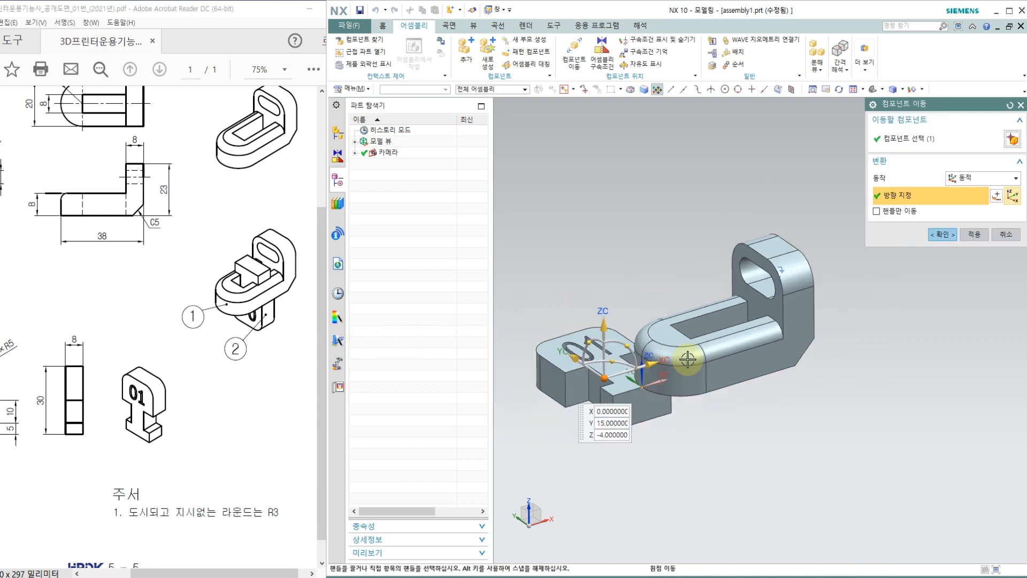
pyautogui.scroll(2, 553, 362)
pyautogui.moveTo(642, 348); pyautogui.dragTo(642, 383)
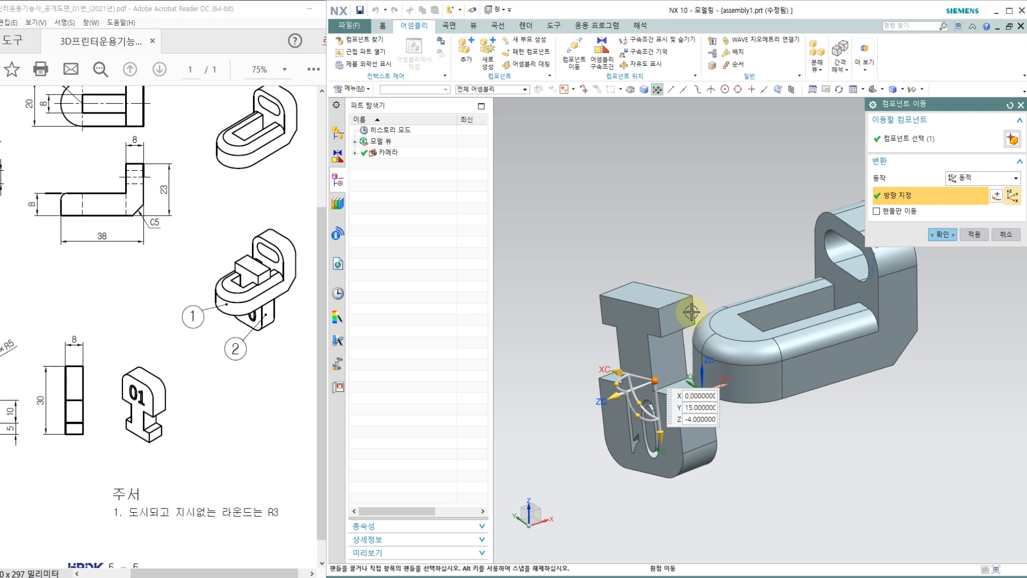
pyautogui.click(944, 235)
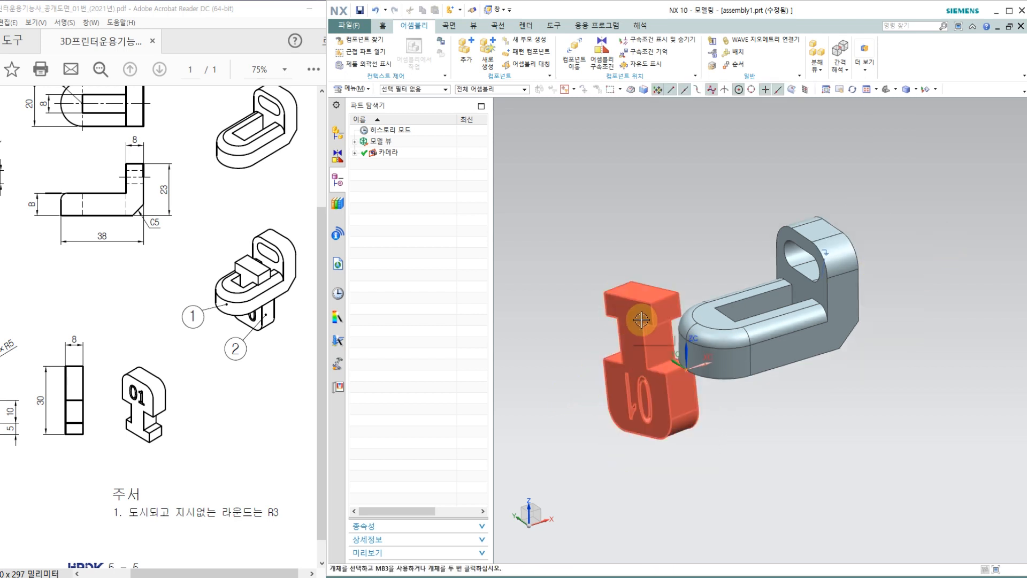
# Examine the slider's neck and shoulders and the body's slot and underside from several angles to identify the mating faces.
pyautogui.scroll(-1, 632, 317)
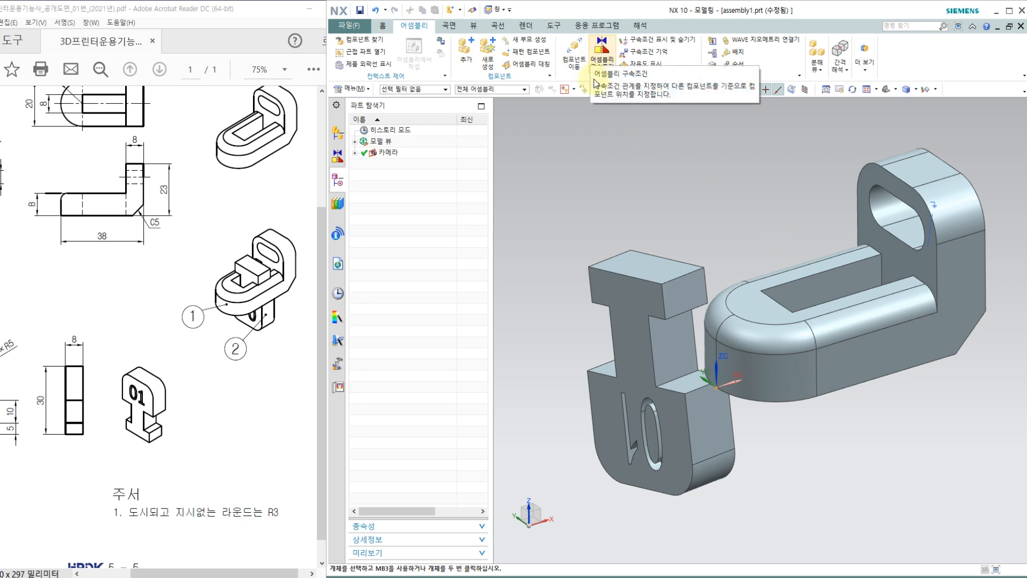
pyautogui.moveTo(648, 347); pyautogui.dragTo(646, 315, button='middle')
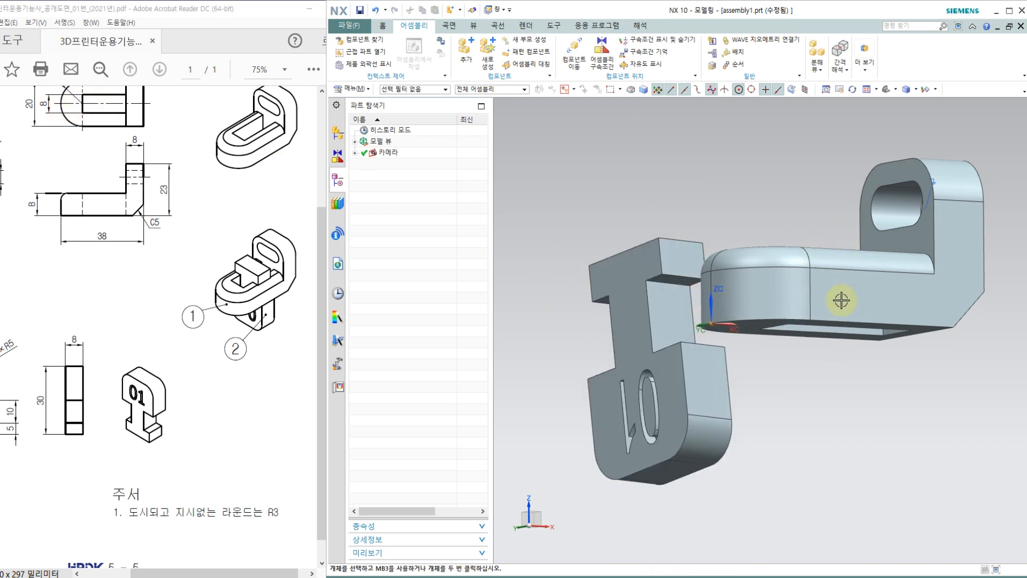
pyautogui.moveTo(791, 328); pyautogui.dragTo(825, 291, button='middle')
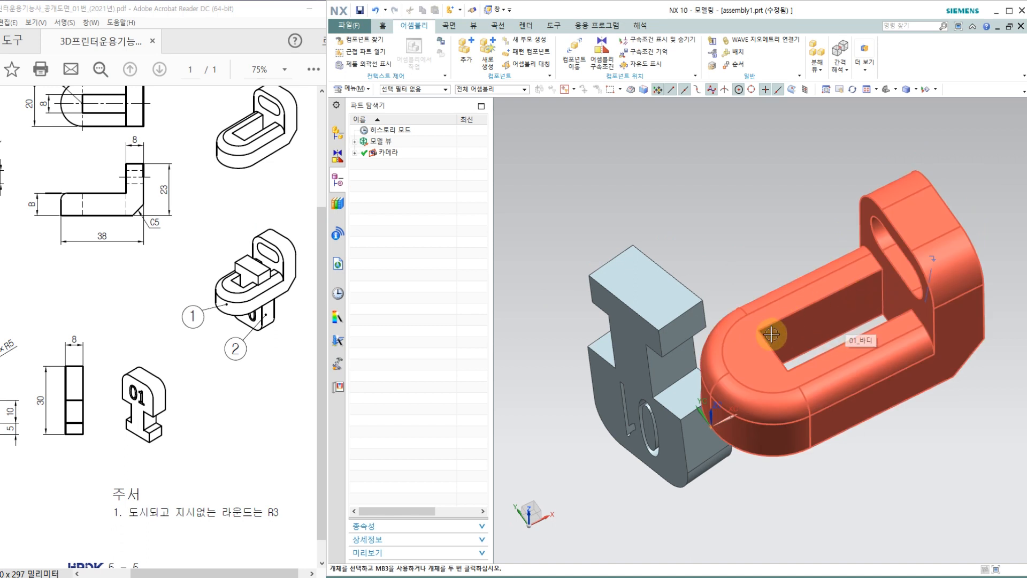
pyautogui.moveTo(672, 379); pyautogui.dragTo(658, 339, button='middle')
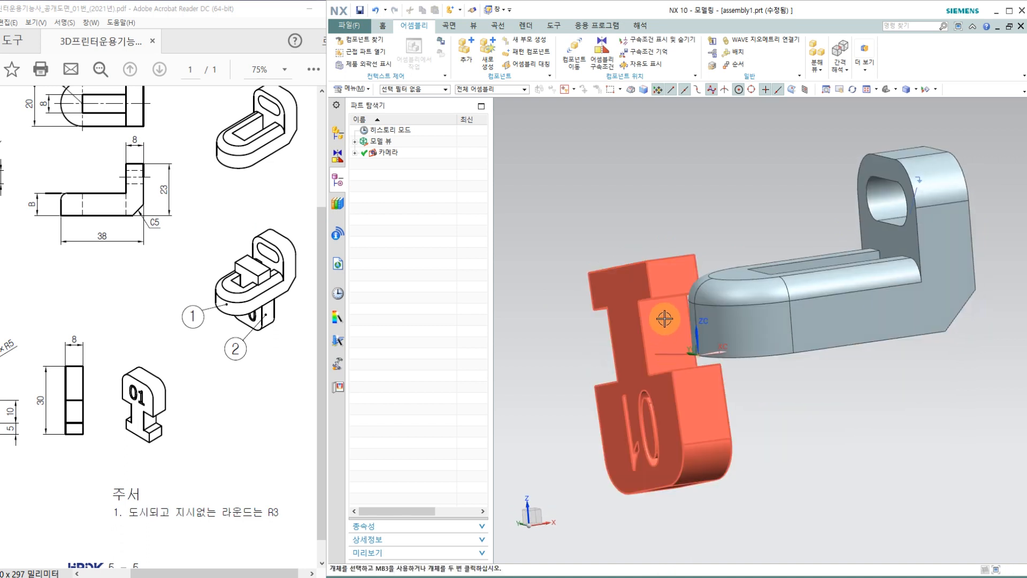
pyautogui.moveTo(789, 282); pyautogui.dragTo(874, 301, button='middle')
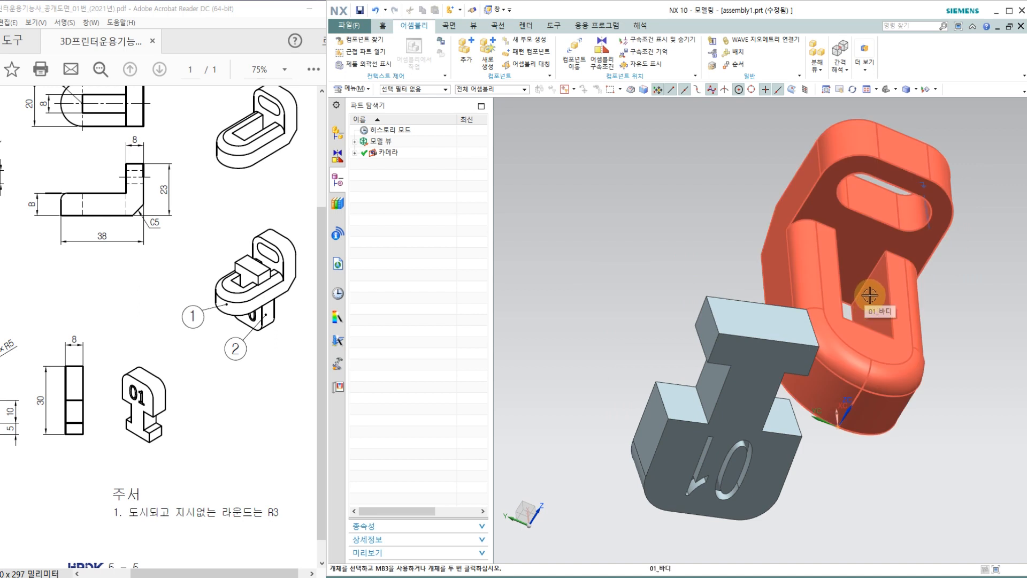
pyautogui.moveTo(670, 263); pyautogui.dragTo(638, 250, button='middle')
# Apply a Touch Align constraint with Touch orientation between the inner side face of the body's slot and the side face of the slider's neck.
pyautogui.click(602, 56)
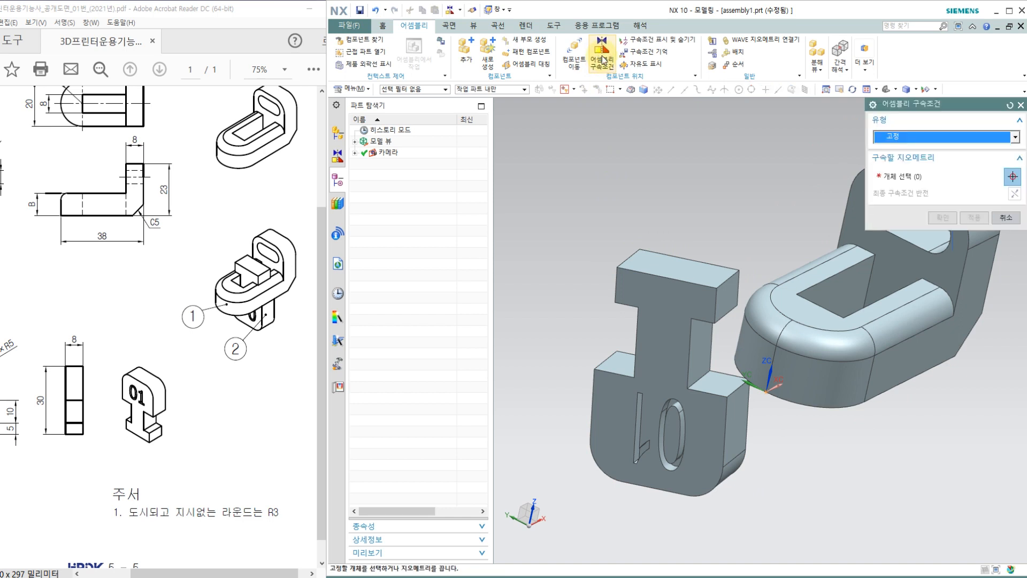
pyautogui.click(929, 140)
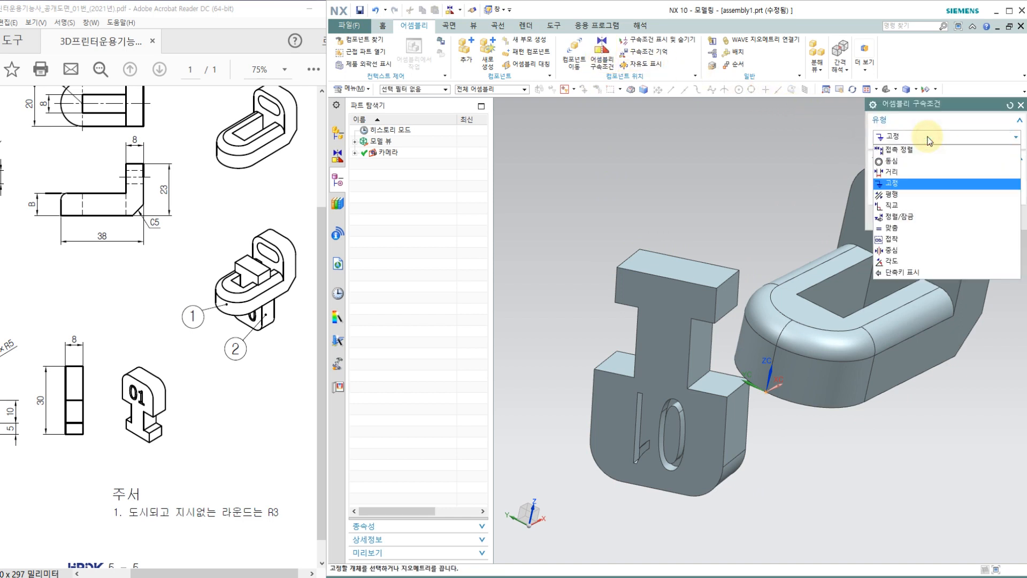
pyautogui.click(923, 152)
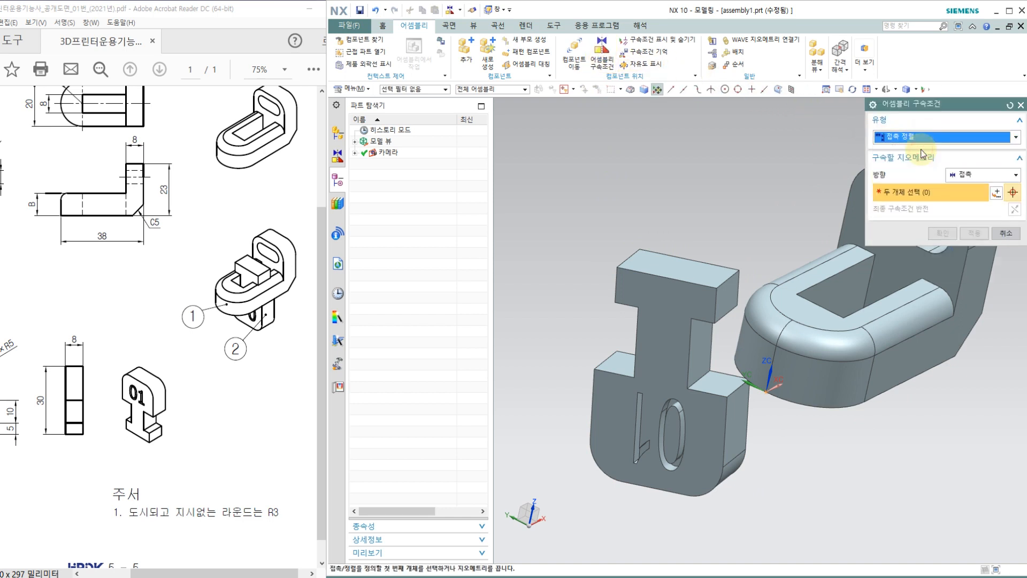
pyautogui.moveTo(730, 163); pyautogui.dragTo(759, 195, button='middle')
pyautogui.moveTo(789, 241)
pyautogui.mouseDown(button='middle')
pyautogui.moveTo(812, 250)
pyautogui.moveTo(808, 235)
pyautogui.mouseUp(button='middle')
pyautogui.click(808, 239)
pyautogui.moveTo(751, 254); pyautogui.dragTo(715, 246, button='middle')
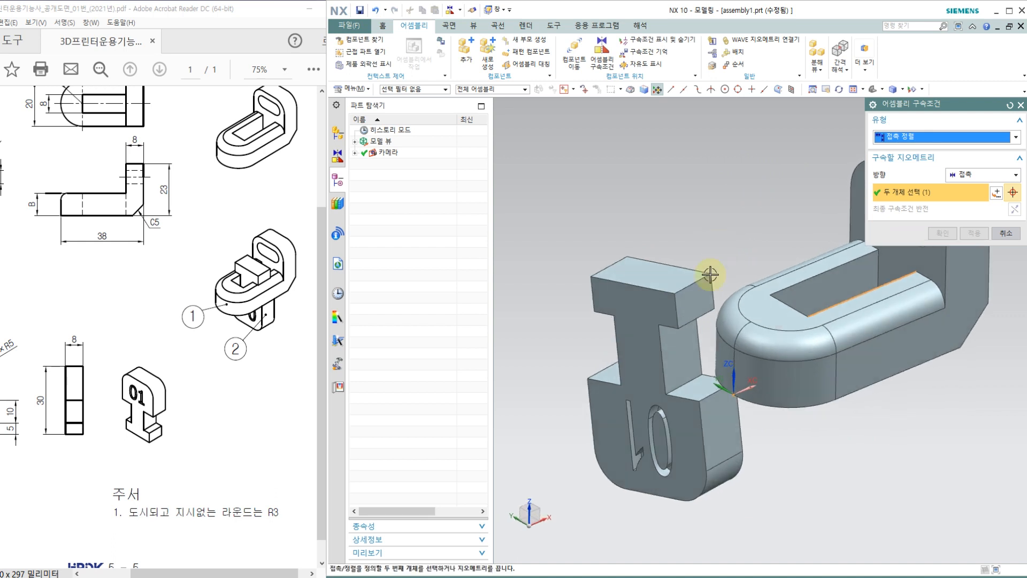
pyautogui.click(678, 361)
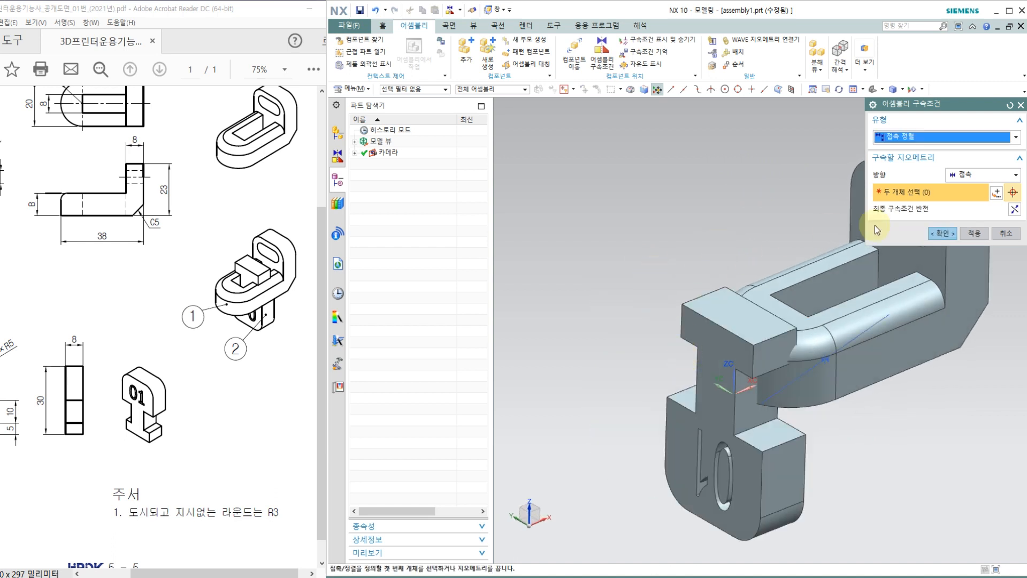
pyautogui.click(974, 234)
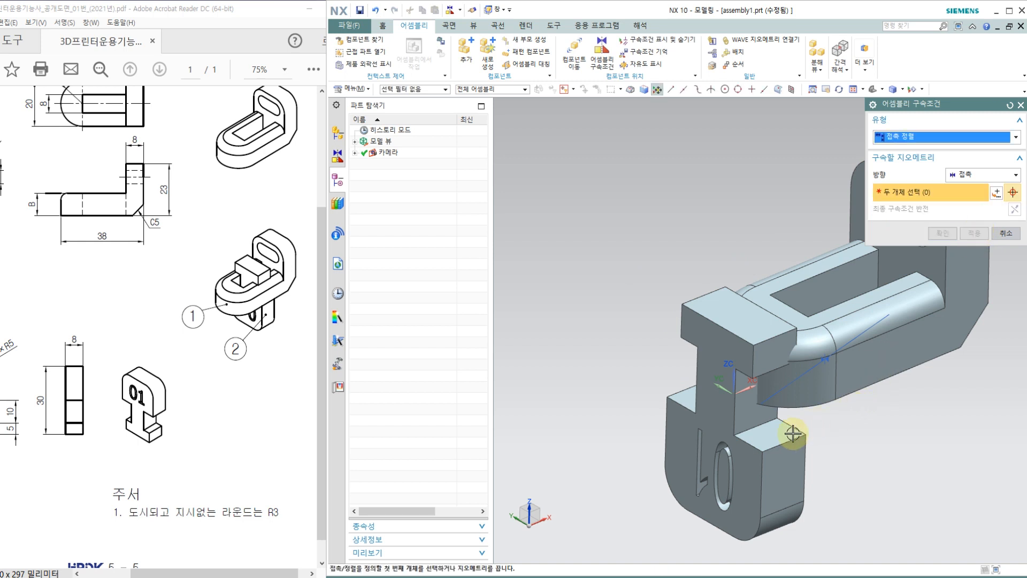
# Add a Touch constraint between the slider's shoulder face and the underside of the body, and finish the constraints.
pyautogui.moveTo(944, 423); pyautogui.dragTo(863, 313, button='middle')
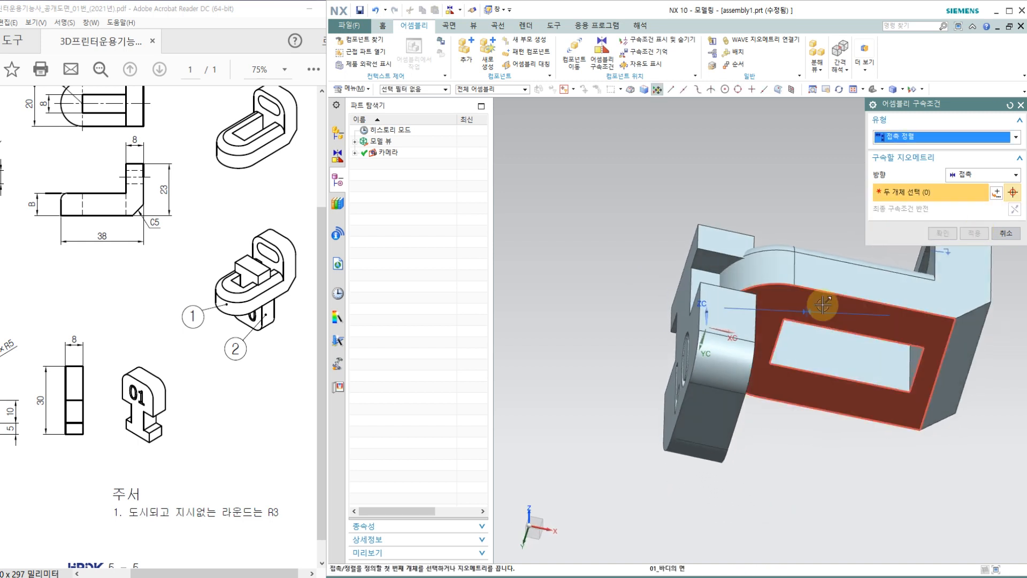
pyautogui.moveTo(724, 220); pyautogui.dragTo(735, 415, button='middle')
pyautogui.click(736, 416)
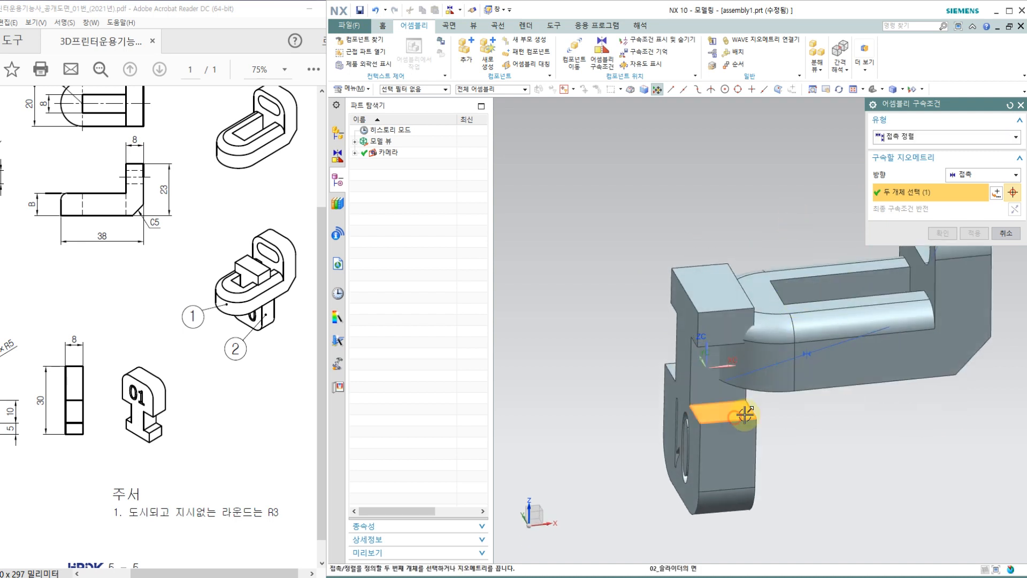
pyautogui.moveTo(905, 426); pyautogui.dragTo(901, 395, button='middle')
pyautogui.click(901, 337)
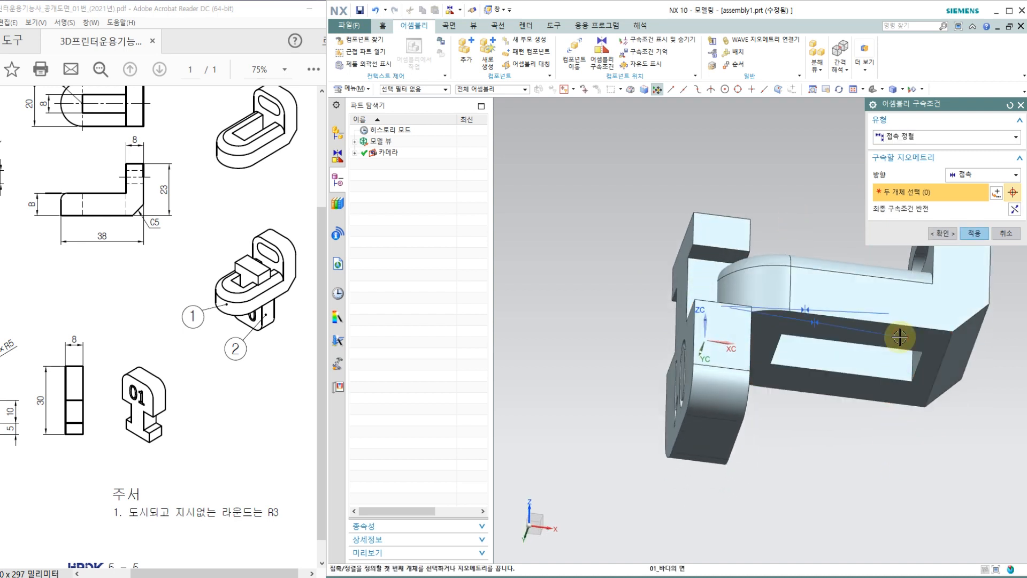
pyautogui.moveTo(819, 199); pyautogui.dragTo(839, 258, button='middle')
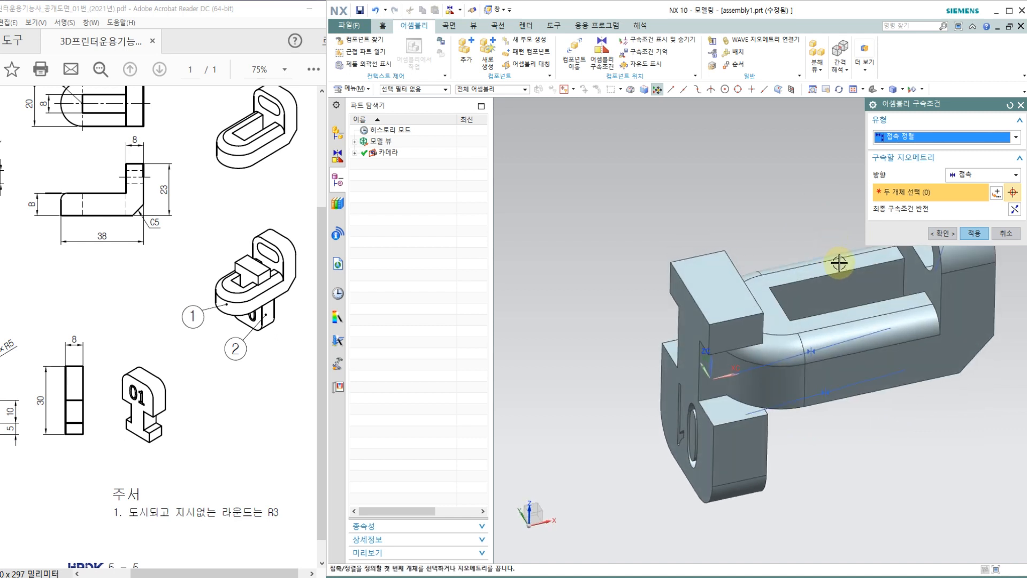
pyautogui.click(943, 234)
# Use Move Component to slide the slider along the body's slot and back out beyond its rounded end, to about X -7.8 mm.
pyautogui.scroll(2, 638, 254)
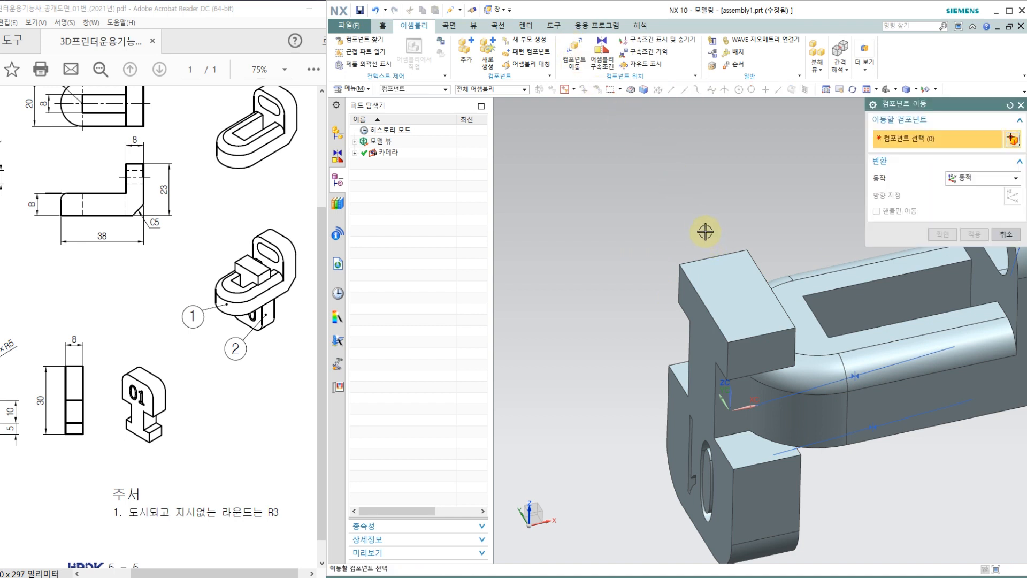
pyautogui.scroll(-2, 717, 261)
pyautogui.click(717, 262)
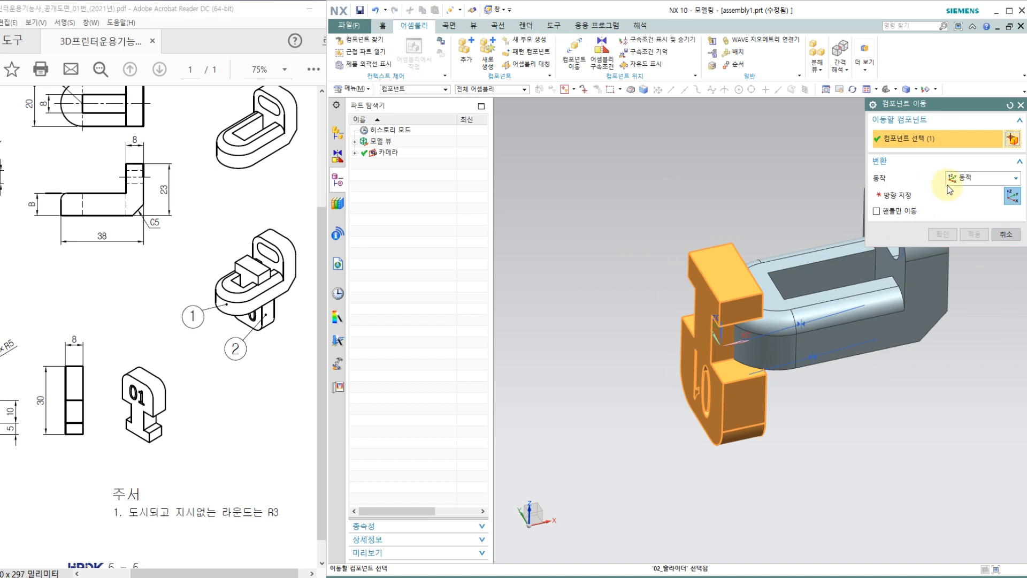
pyautogui.click(920, 195)
pyautogui.moveTo(675, 360); pyautogui.dragTo(805, 339)
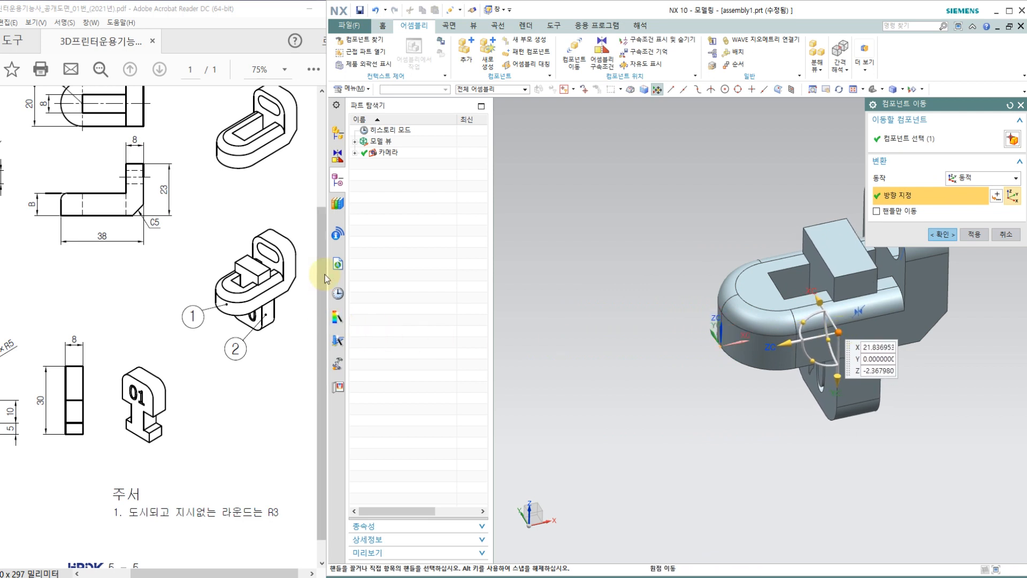
pyautogui.click(1005, 235)
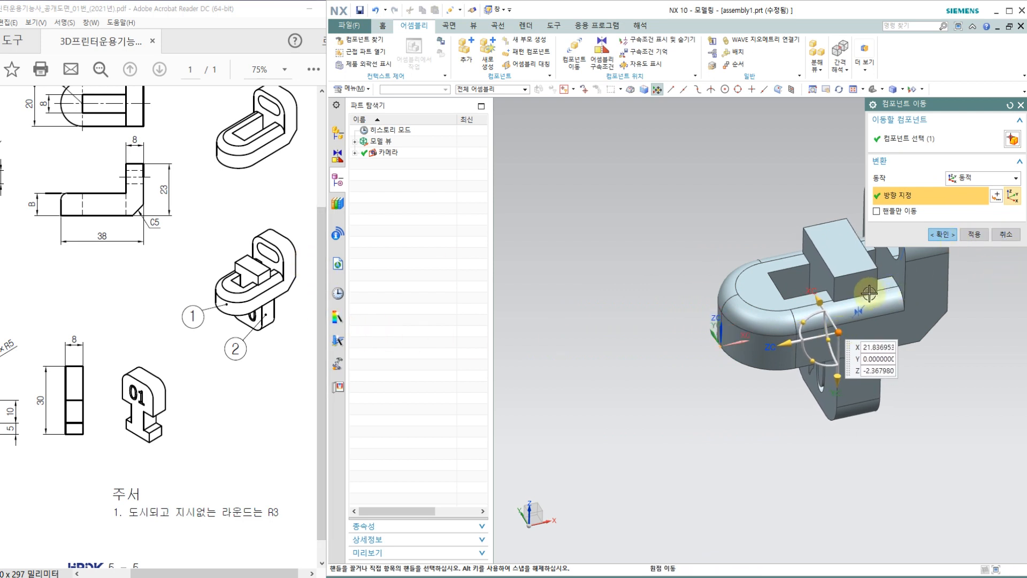
pyautogui.moveTo(839, 333); pyautogui.dragTo(679, 361)
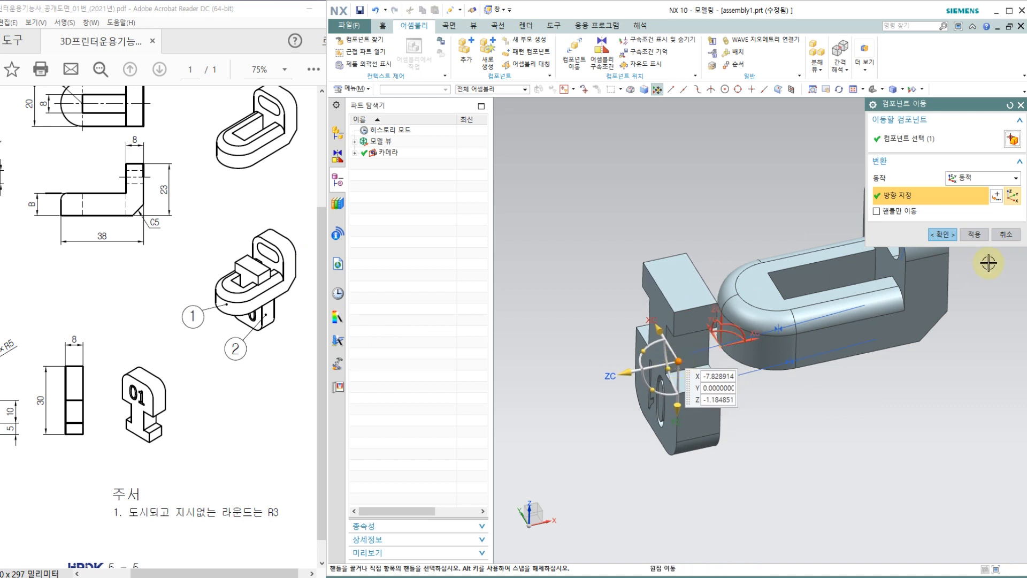
pyautogui.click(933, 235)
# Apply a 5 mm Distance constraint between the body's upright inner face and the side face of the slider facing it.
pyautogui.click(600, 59)
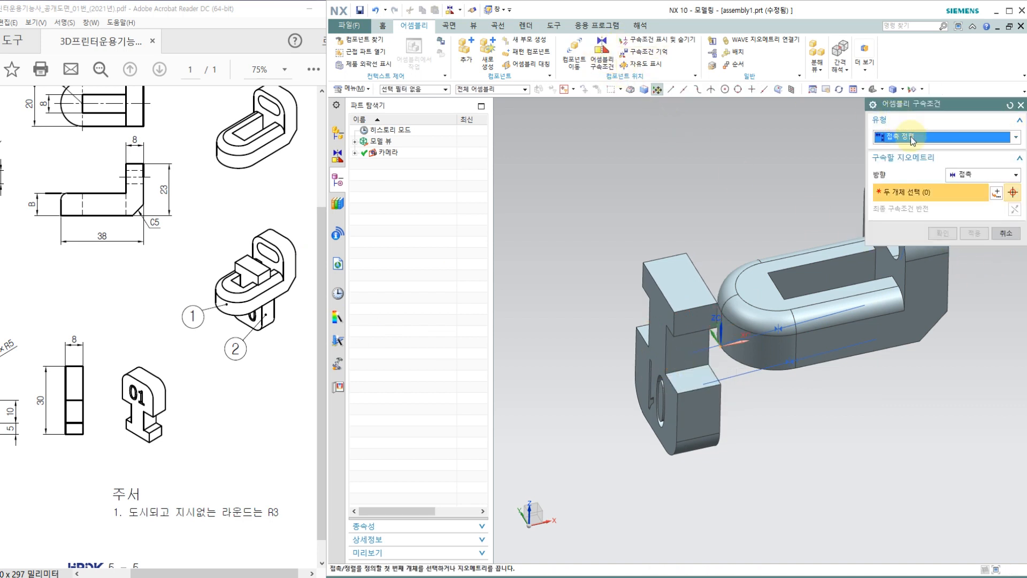
pyautogui.click(907, 137)
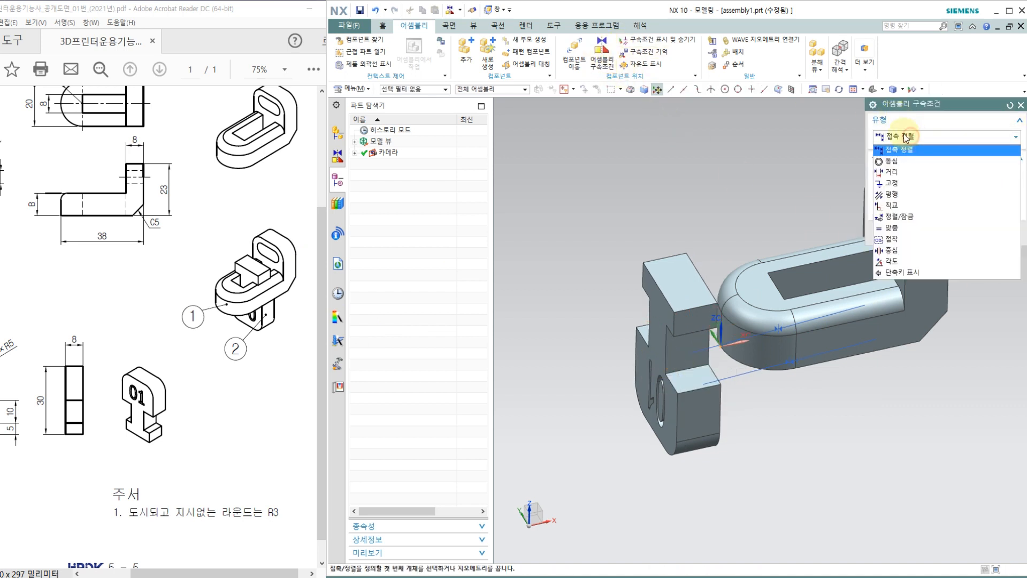
pyautogui.click(904, 171)
pyautogui.scroll(3, 692, 360)
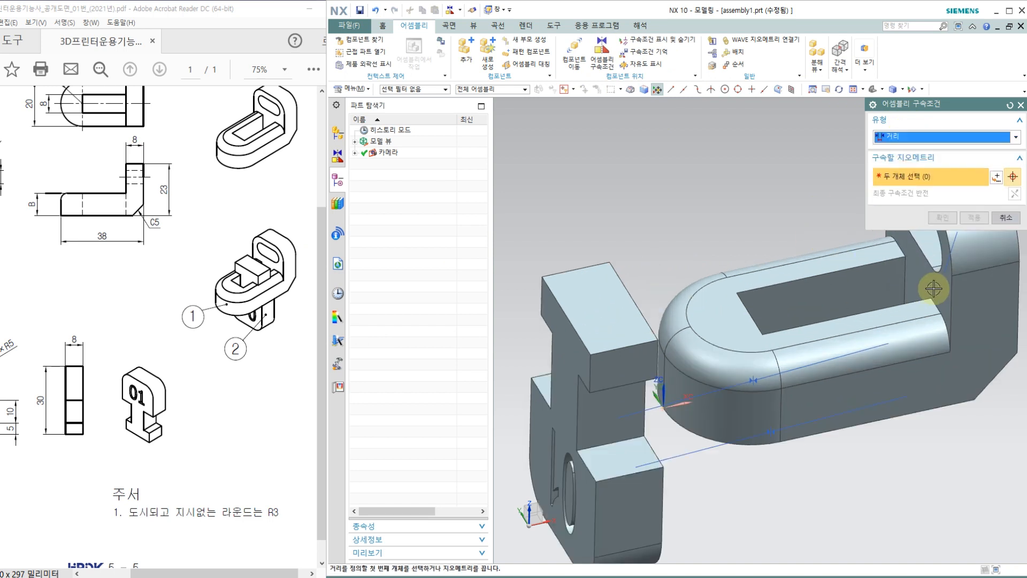
pyautogui.click(926, 280)
pyautogui.moveTo(722, 270); pyautogui.dragTo(556, 259, button='middle')
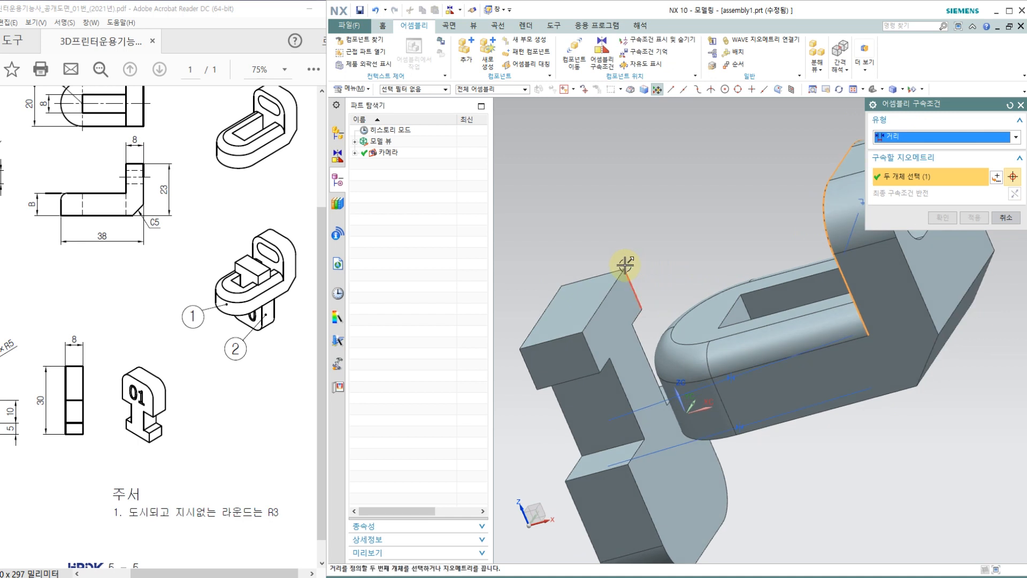
pyautogui.click(618, 316)
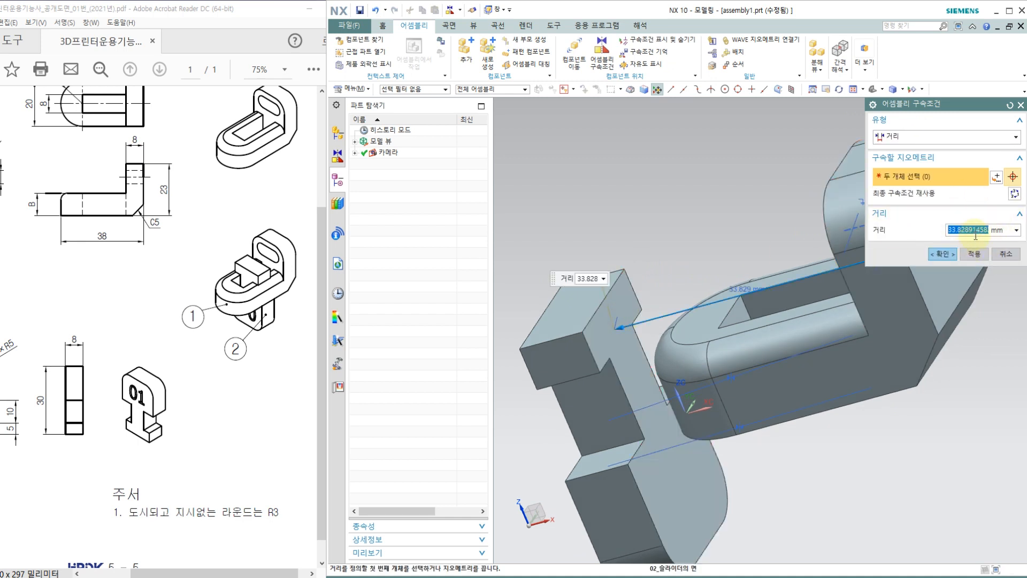
pyautogui.press('Return')
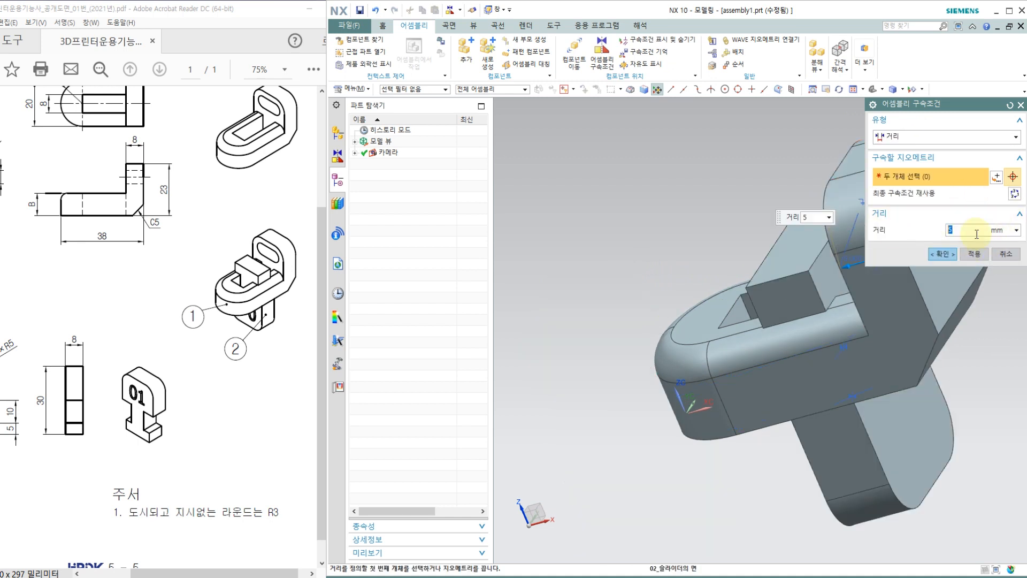
# Try distances of 10 mm and 15 mm for the slider's Distance constraint.
pyautogui.moveTo(651, 252)
pyautogui.mouseDown(button='middle')
pyautogui.moveTo(705, 236)
pyautogui.moveTo(573, 227)
pyautogui.mouseUp(button='middle')
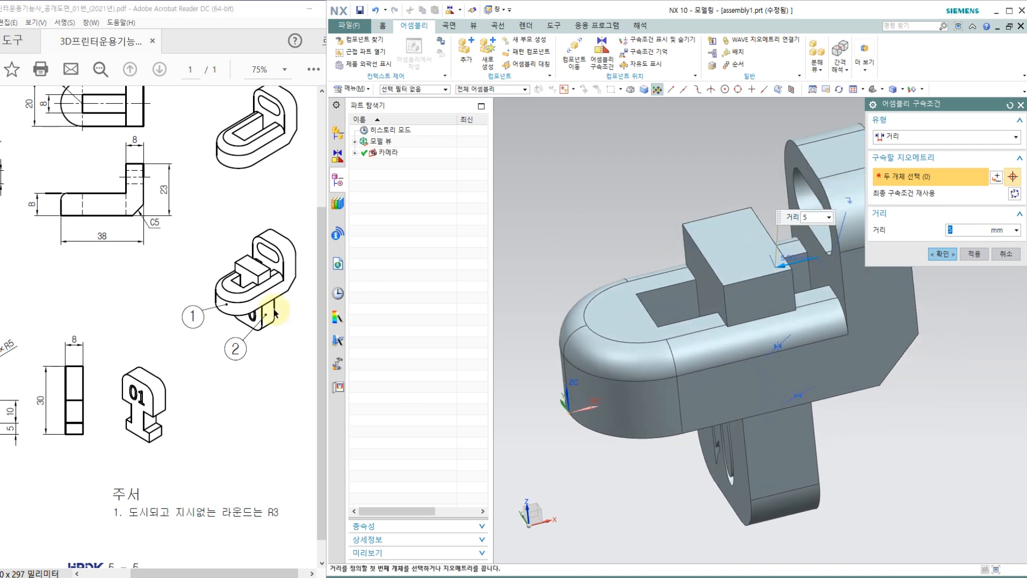
pyautogui.write('10')
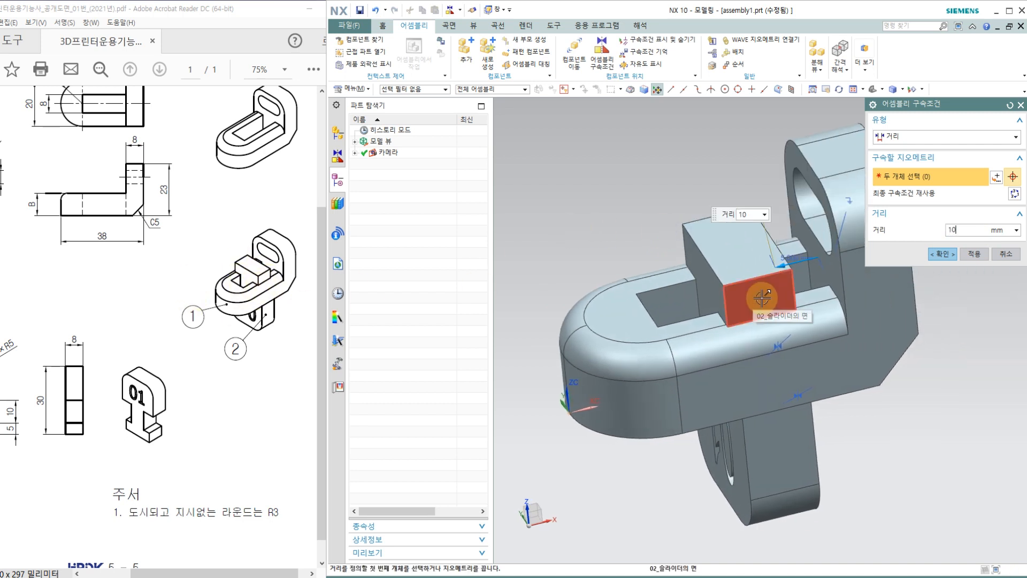
pyautogui.press('Return')
pyautogui.write('1')
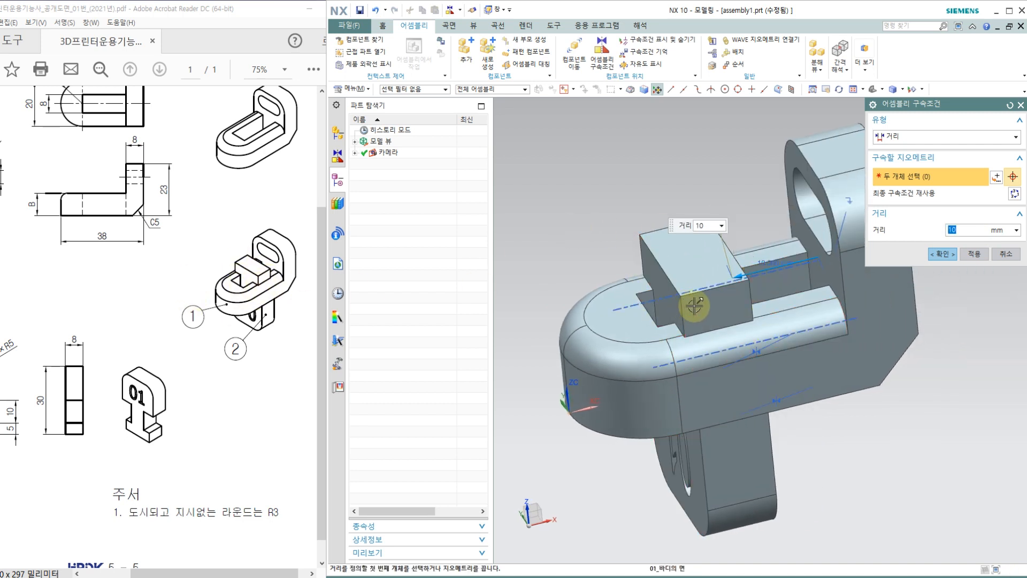
pyautogui.write('5')
pyautogui.press('Return')
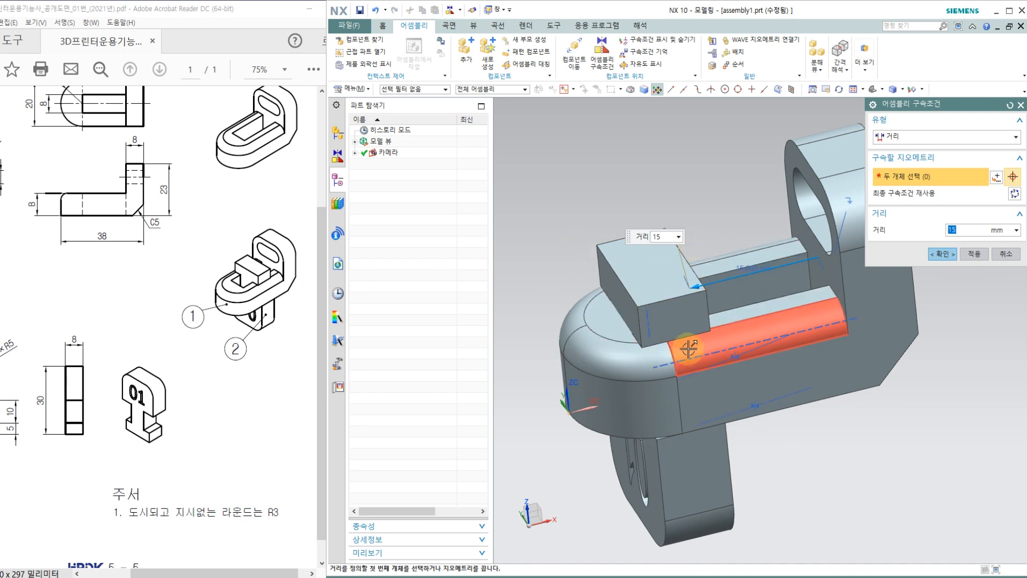
# Set the slider's Distance constraint to 5 mm and finish the assembly constraints.
pyautogui.write('5')
pyautogui.press('Return')
pyautogui.moveTo(627, 254); pyautogui.dragTo(759, 253, button='middle')
pyautogui.click(941, 254)
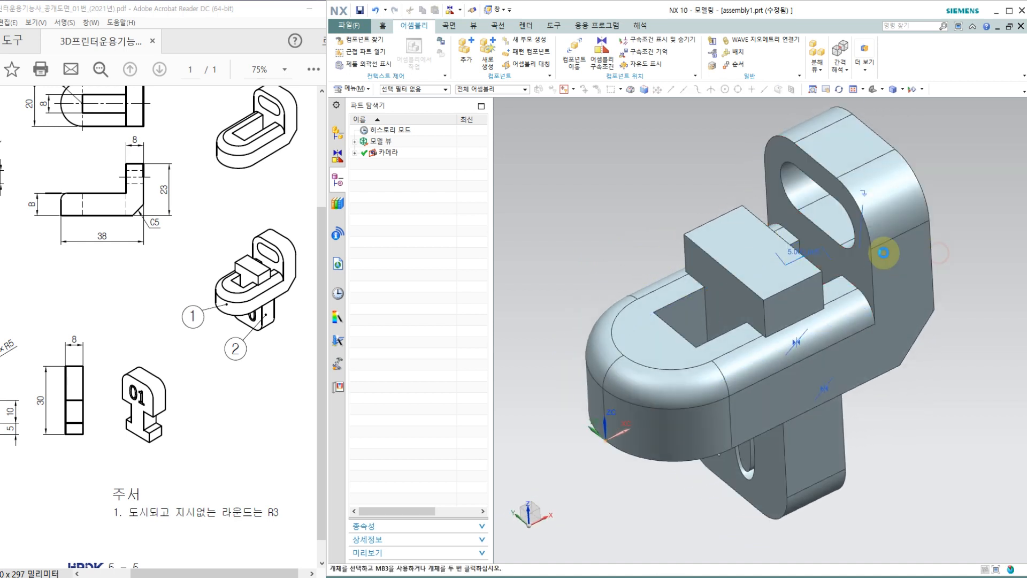
# Examine the assembled slider and body from below, close up at the engraved face, and from the upper isometric side.
pyautogui.scroll(-3, 685, 223)
pyautogui.moveTo(685, 223); pyautogui.dragTo(644, 138, button='middle')
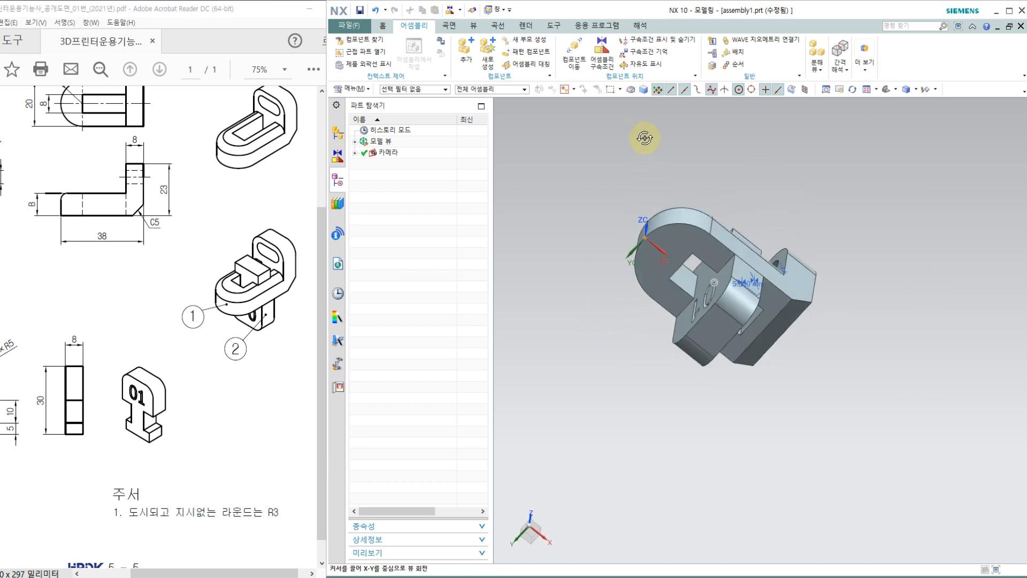
pyautogui.scroll(6, 679, 321)
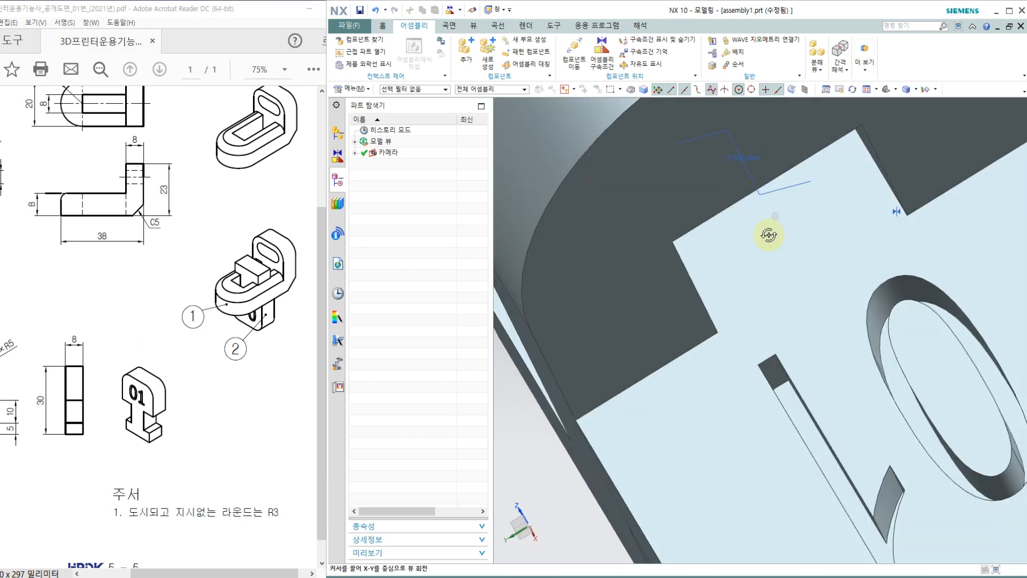
pyautogui.moveTo(769, 235); pyautogui.dragTo(740, 288, button='middle')
pyautogui.scroll(-5, 748, 241)
pyautogui.moveTo(770, 161); pyautogui.dragTo(785, 273, button='middle')
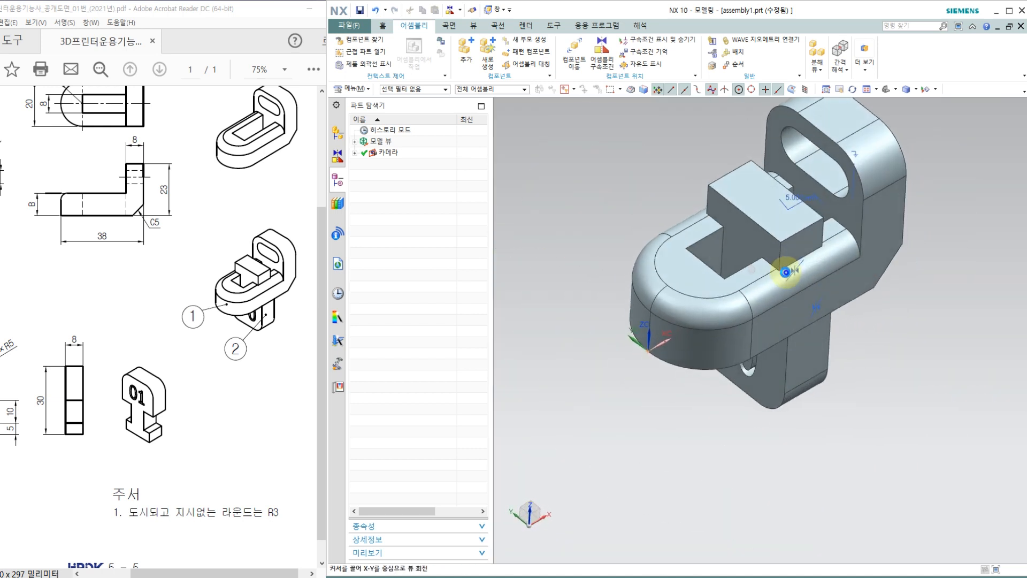
pyautogui.scroll(2, 715, 328)
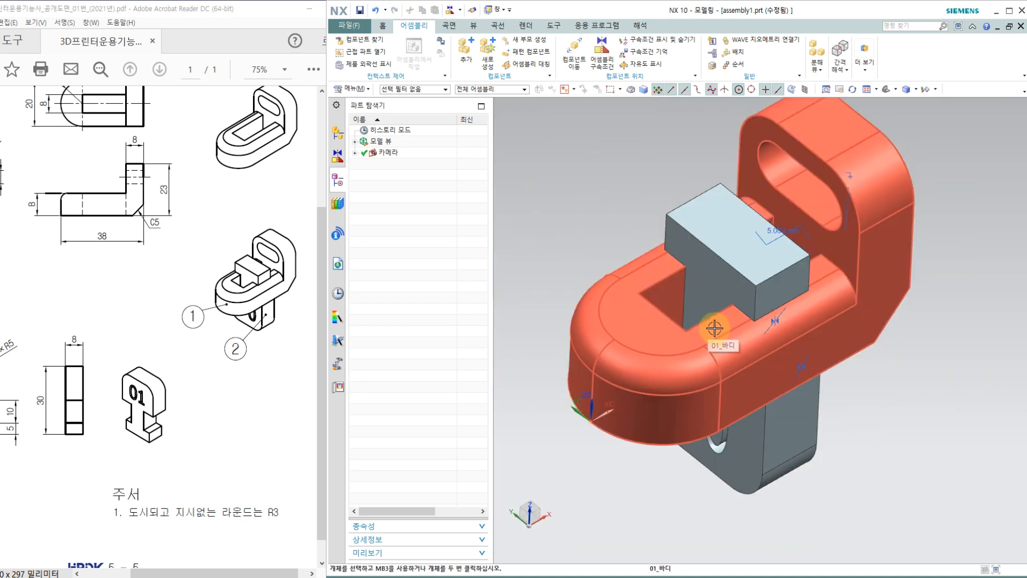
# Hide all objects and show only the solid bodies so the constraint symbols are off the assembly.
pyautogui.hotkey('ctrl', 'w')
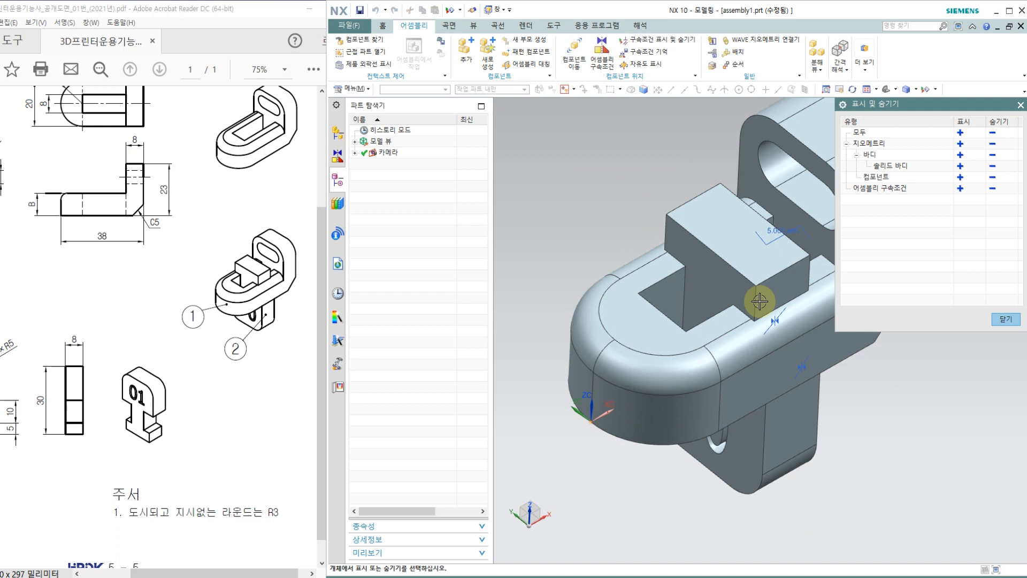
pyautogui.click(992, 133)
pyautogui.click(960, 165)
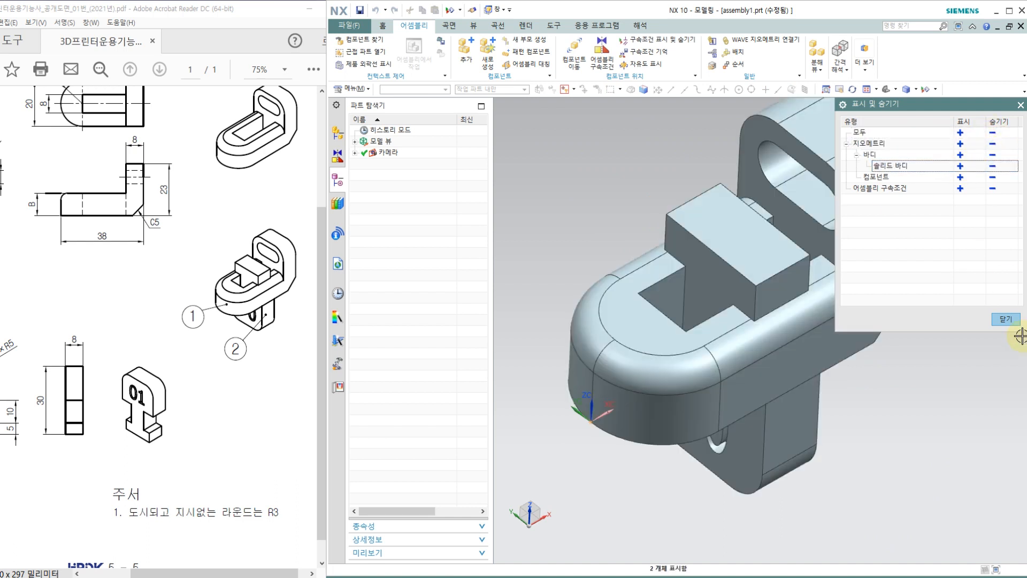
pyautogui.click(1006, 319)
# Save the assembly to the Desktop folder under the name 03_조립품.
pyautogui.scroll(-2, 873, 271)
pyautogui.scroll(1, 877, 266)
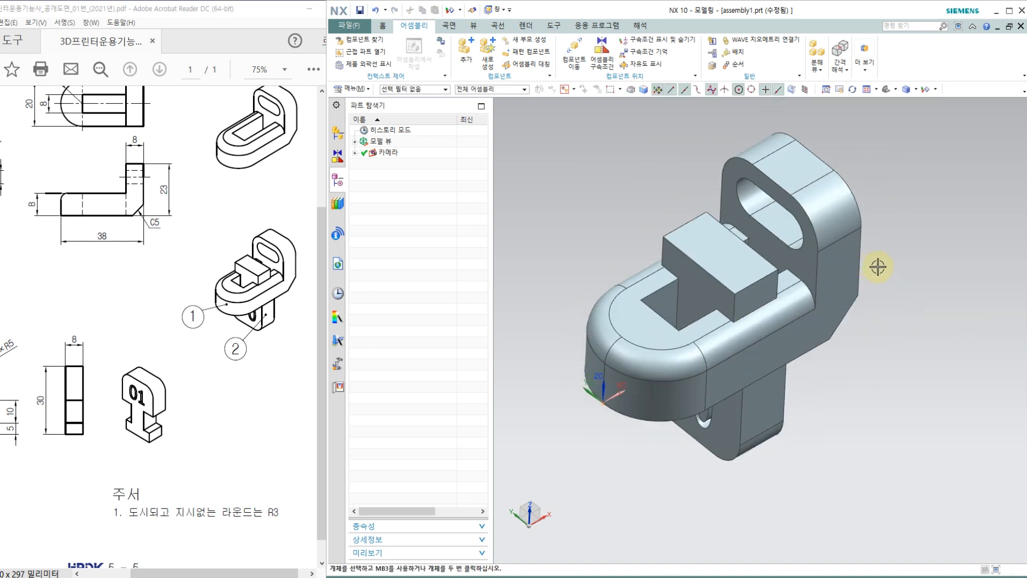
pyautogui.moveTo(874, 267); pyautogui.dragTo(876, 260, button='middle')
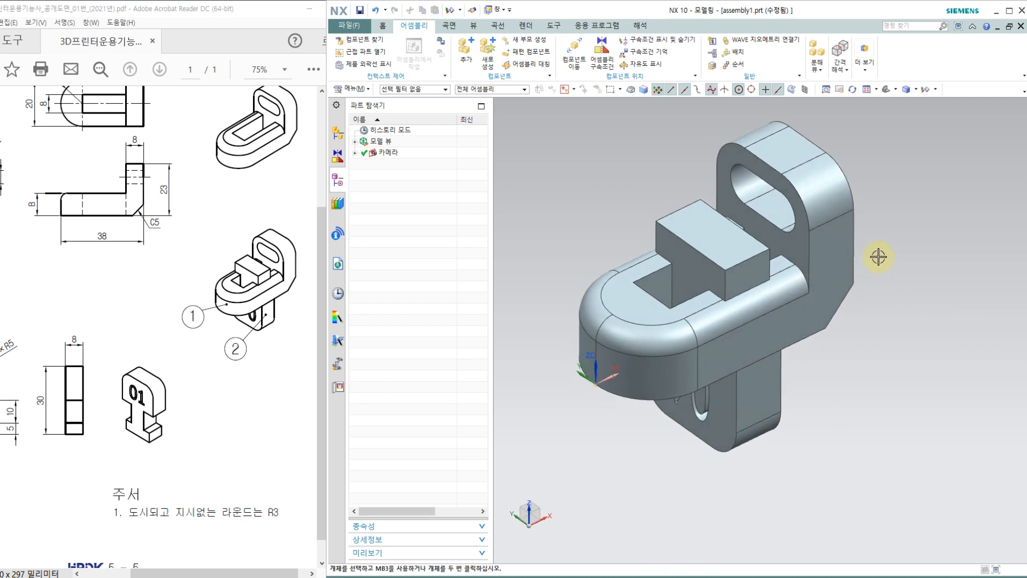
pyautogui.scroll(1, 875, 205)
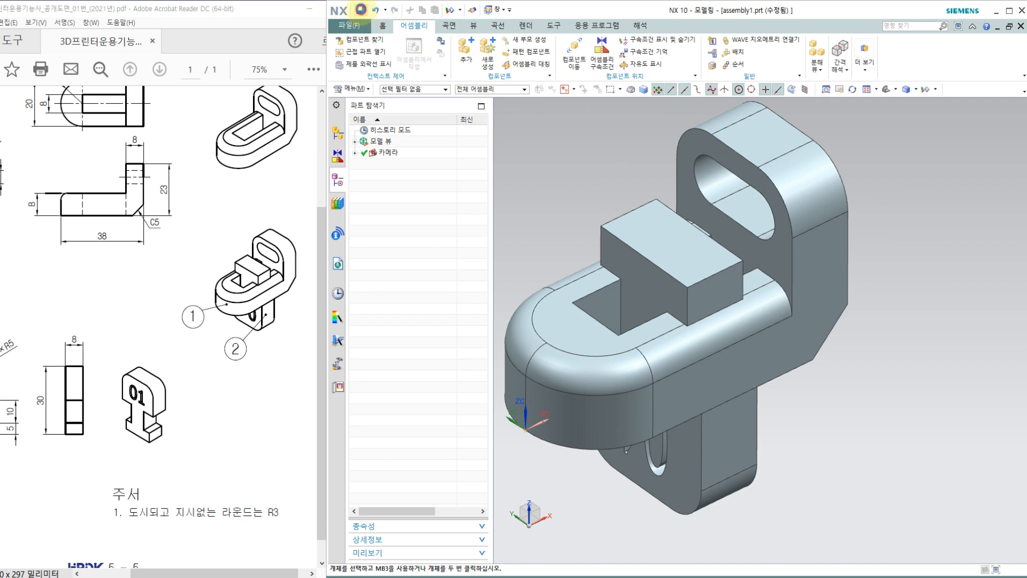
pyautogui.click(361, 9)
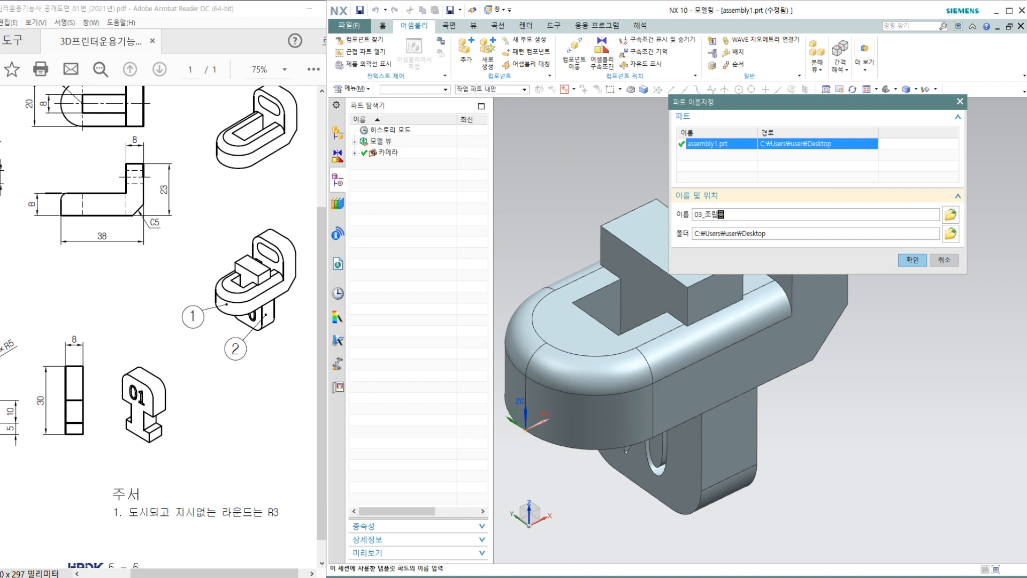
pyautogui.click(898, 259)
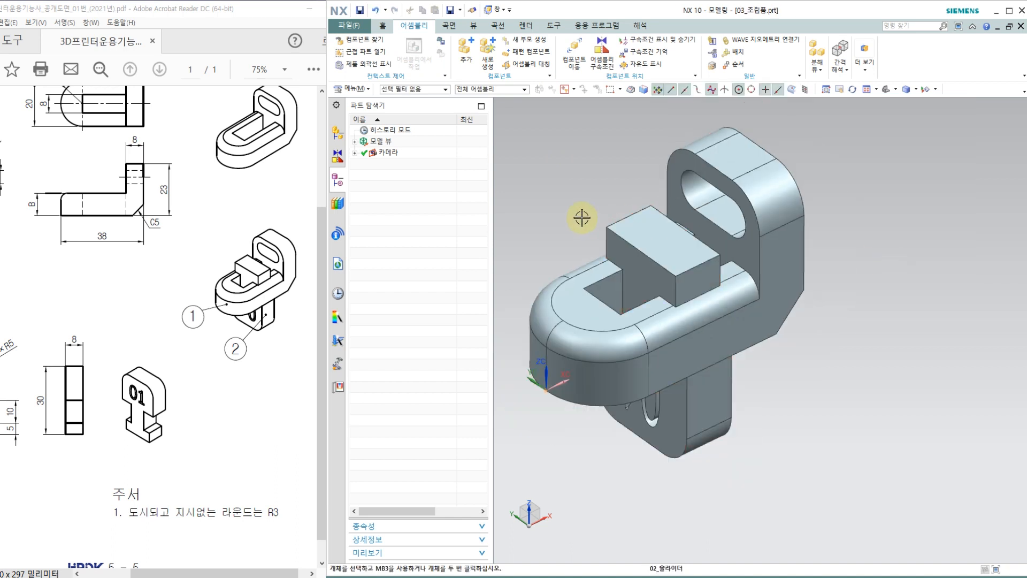
# Display 02_슬라이더.prt and 01_바디.prt in turn to check both parts, and return to 03_조립품.prt.
pyautogui.scroll(2, 586, 197)
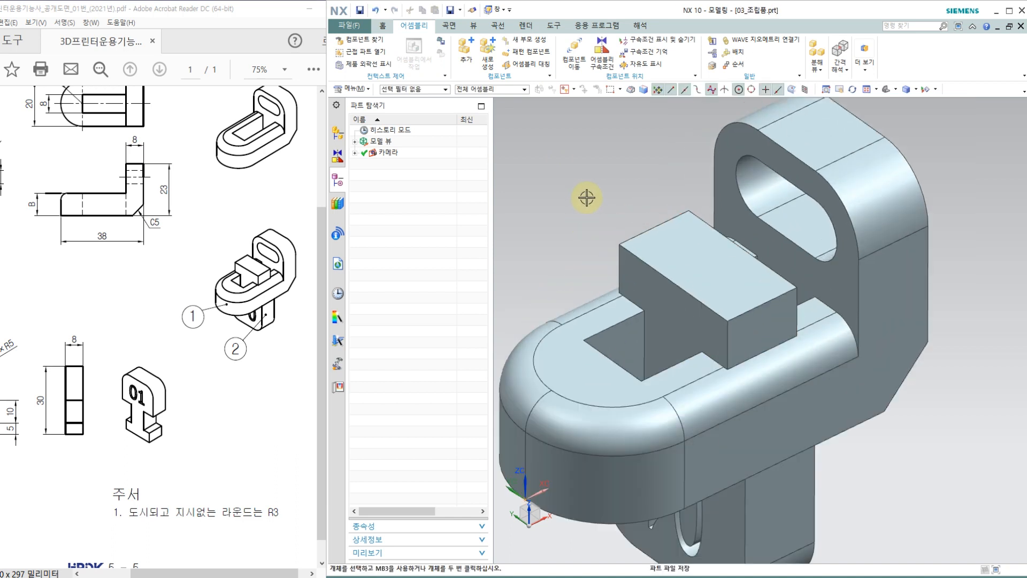
pyautogui.click(498, 10)
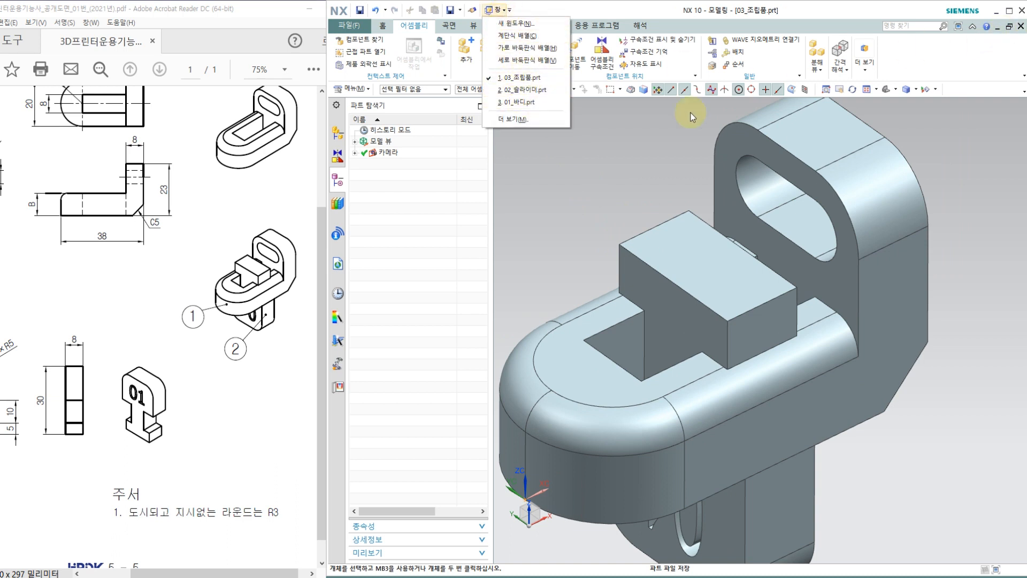
pyautogui.click(523, 89)
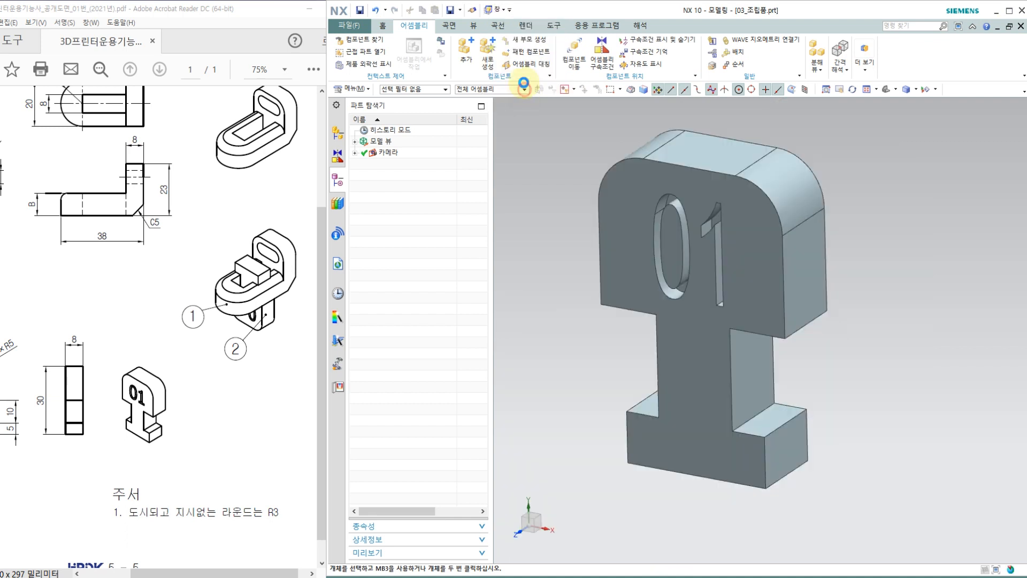
pyautogui.click(496, 9)
pyautogui.click(508, 101)
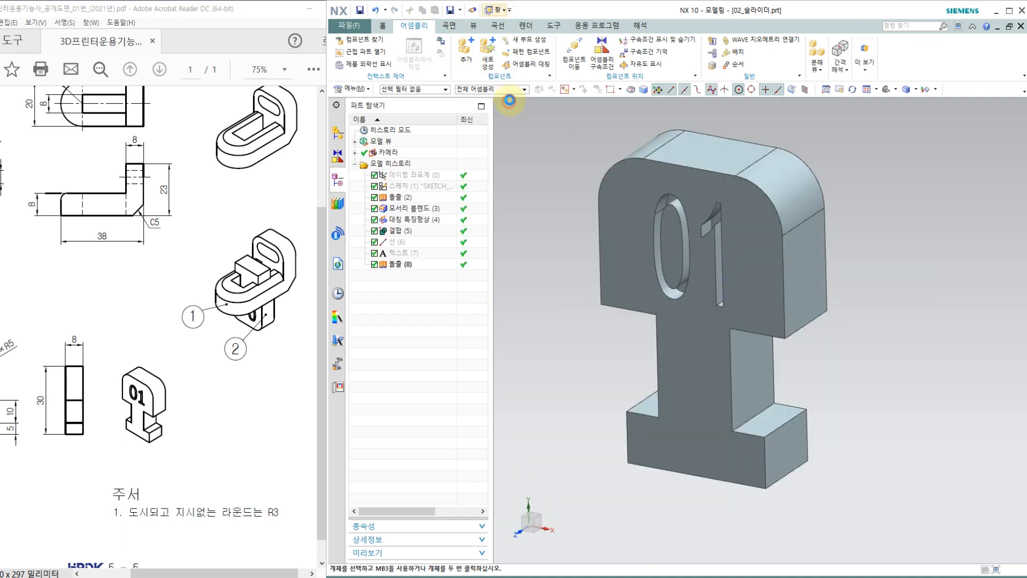
pyautogui.click(497, 10)
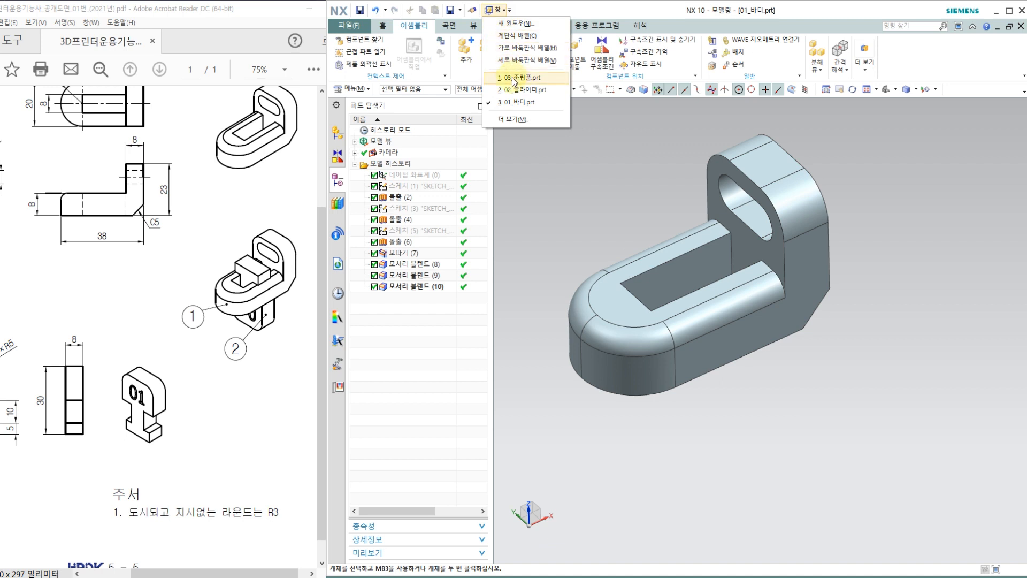
pyautogui.click(513, 79)
# Make the body the work part within the assembly, and set the whole assembly as the work part again.
pyautogui.scroll(-1, 161, 257)
pyautogui.click(586, 240)
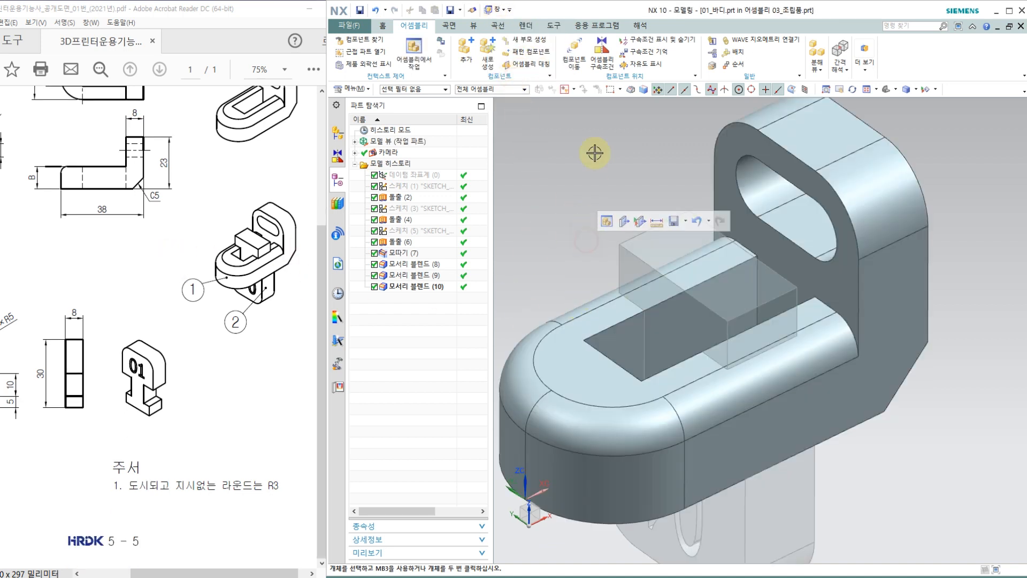
pyautogui.click(421, 59)
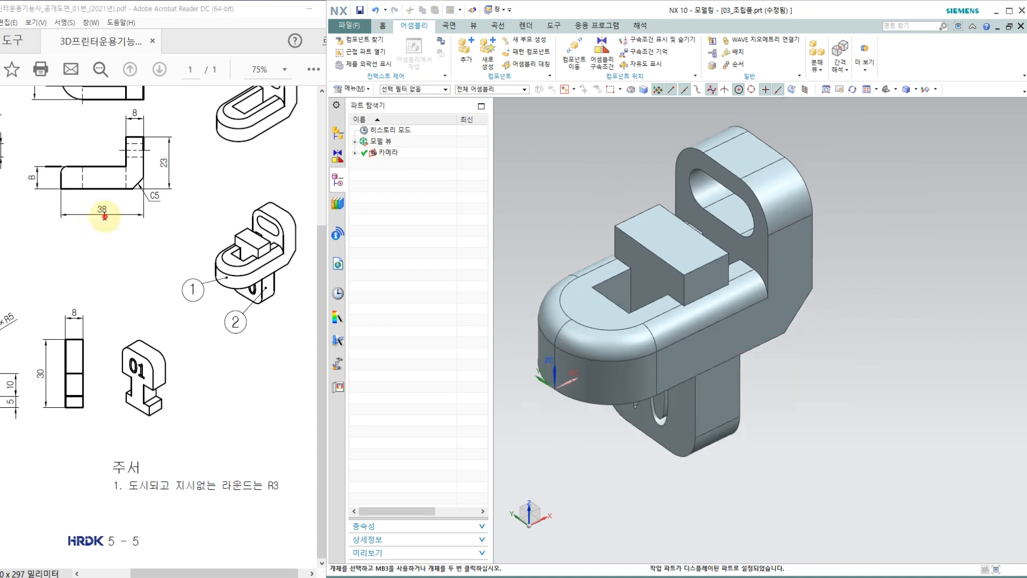
# Show the whole drawing sheet in Acrobat Reader, then switch to Notepad and review the work title section of 작업내용 070.txt.
pyautogui.click(104, 216)
pyautogui.keyDown('ctrl'); pyautogui.scroll(-2, 106, 214); pyautogui.keyUp('ctrl')
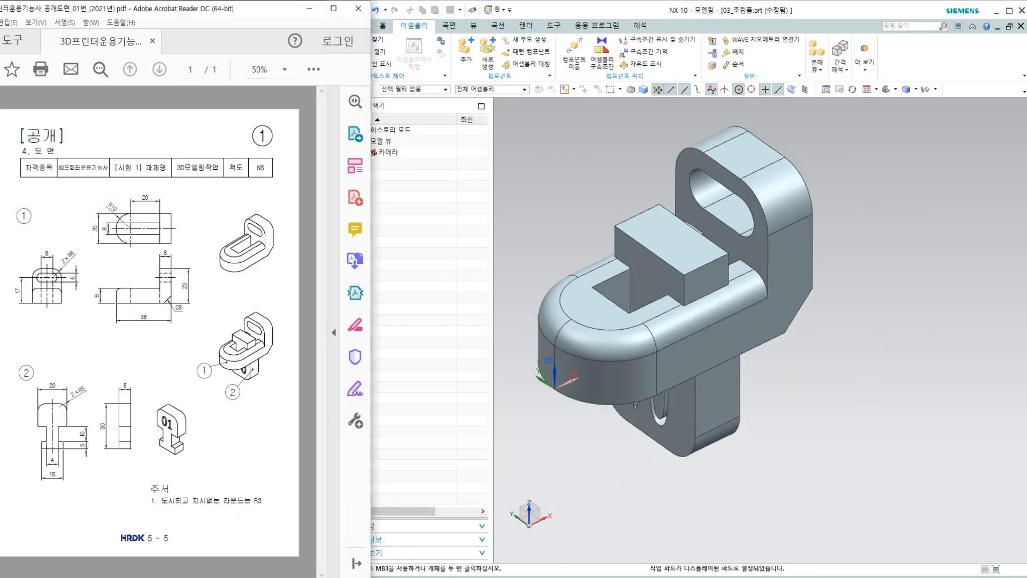
pyautogui.hotkey('alt', 'Tab')
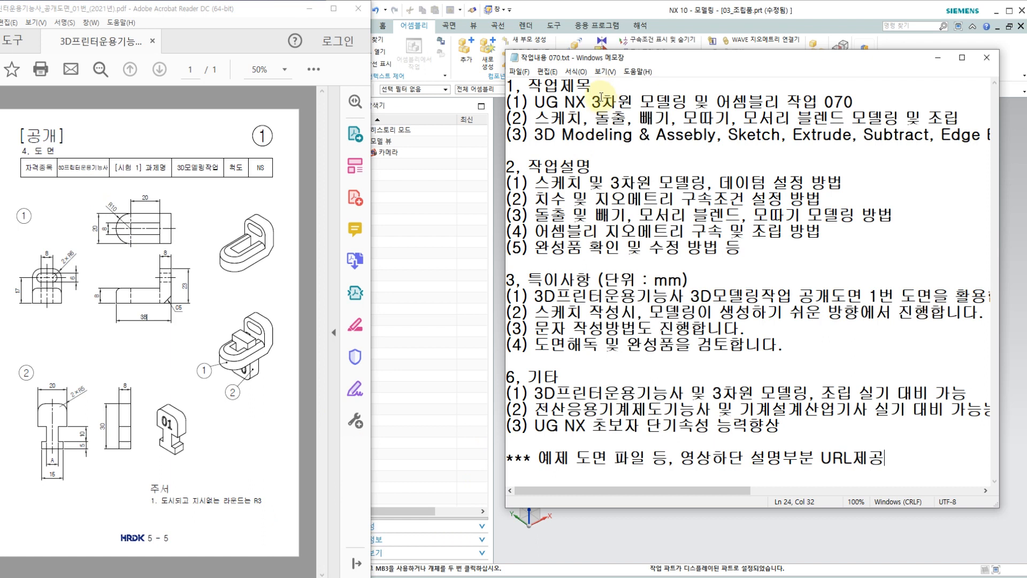
pyautogui.moveTo(593, 100); pyautogui.dragTo(790, 103)
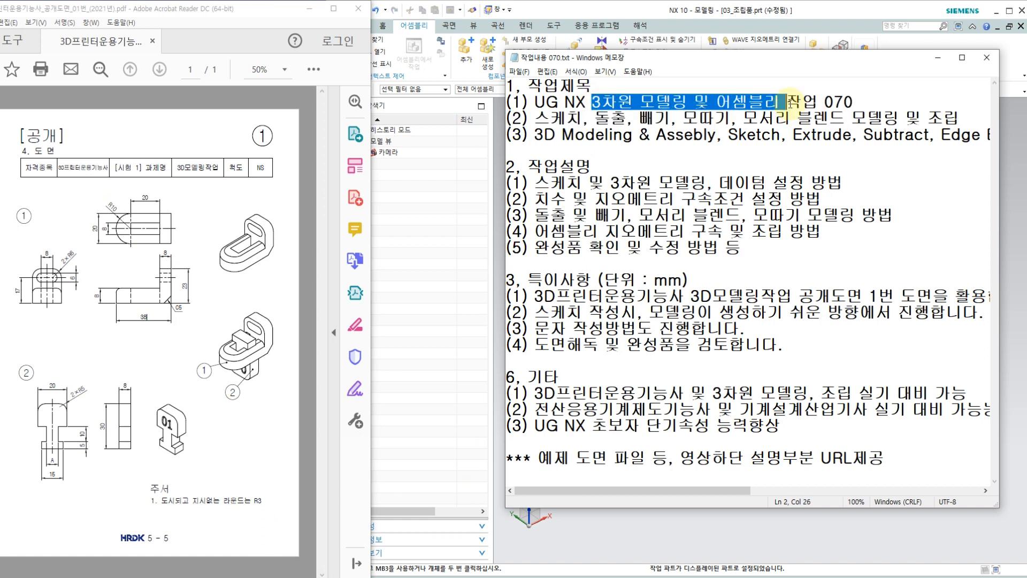
pyautogui.click(577, 116)
pyautogui.click(627, 117)
pyautogui.click(760, 118)
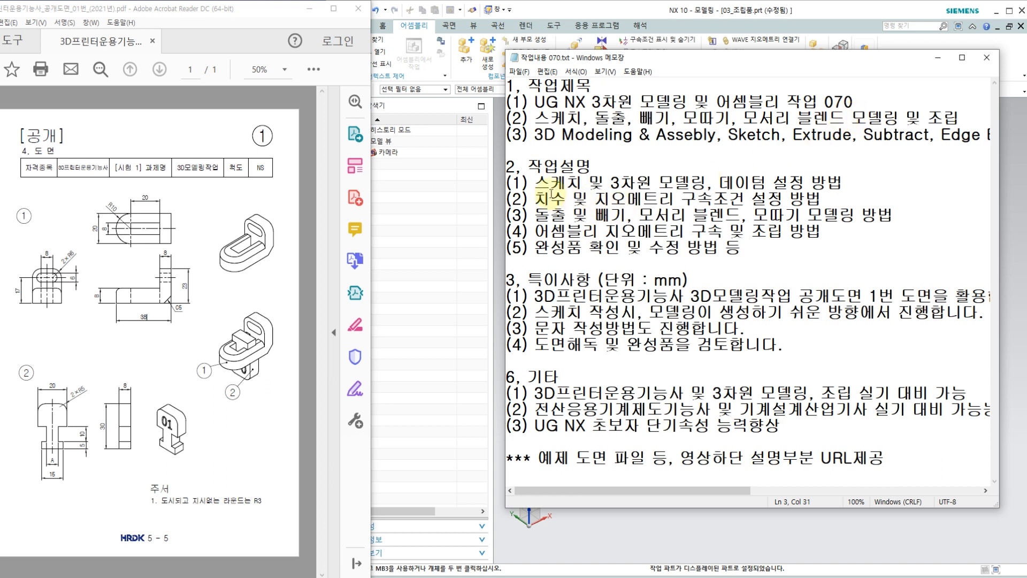
# Review the work description and special notes in sections 2 and 3 of the text file, and return to the NX assembly.
pyautogui.moveTo(537, 186); pyautogui.dragTo(750, 244)
pyautogui.click(747, 247)
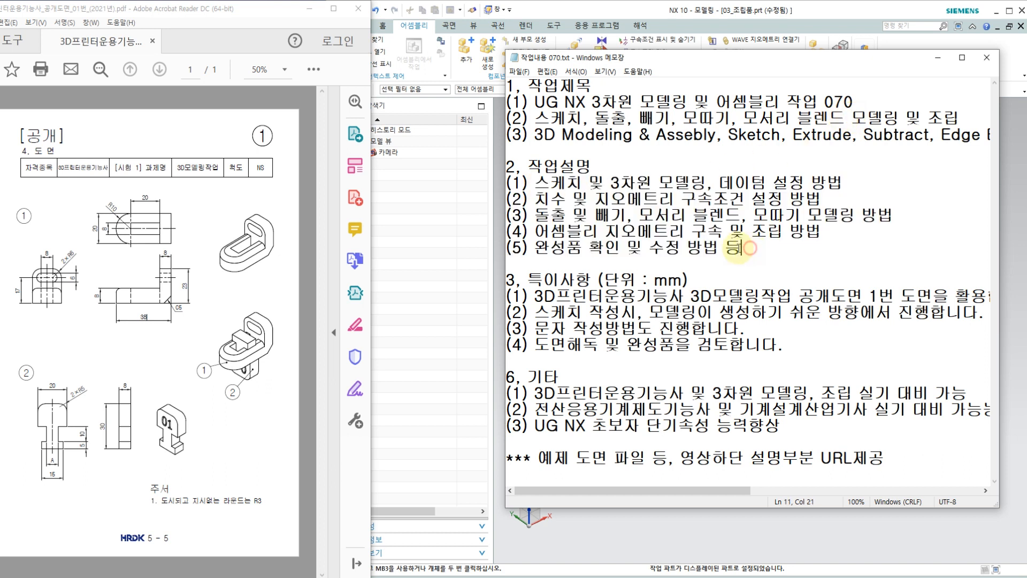
pyautogui.moveTo(605, 233); pyautogui.dragTo(684, 232)
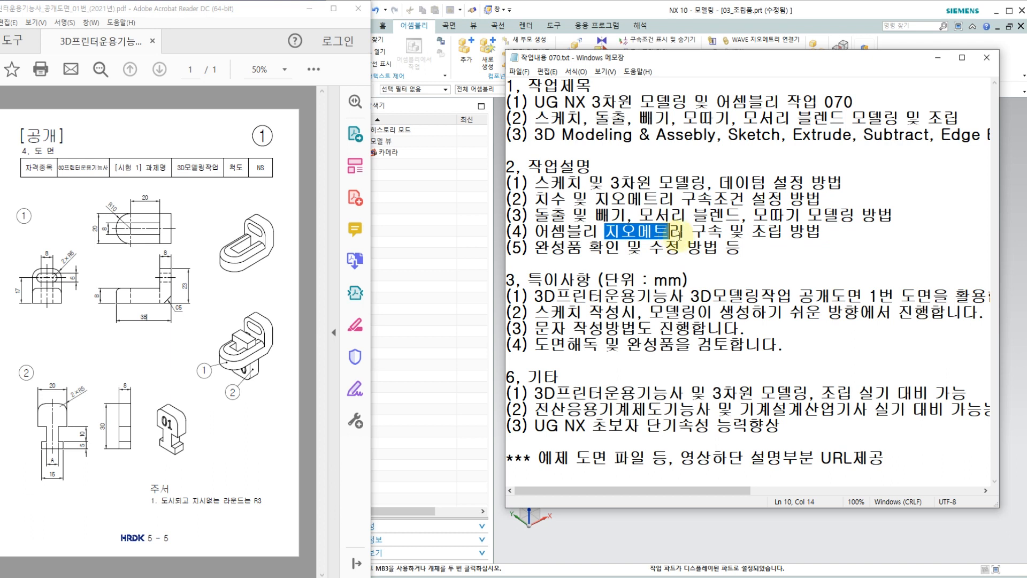
pyautogui.moveTo(594, 199); pyautogui.dragTo(749, 203)
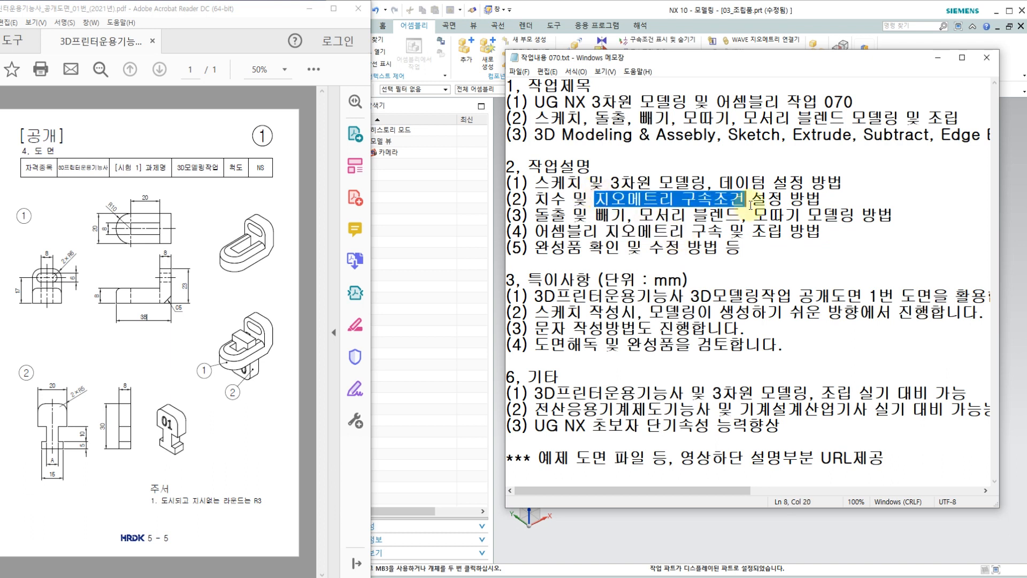
pyautogui.click(728, 232)
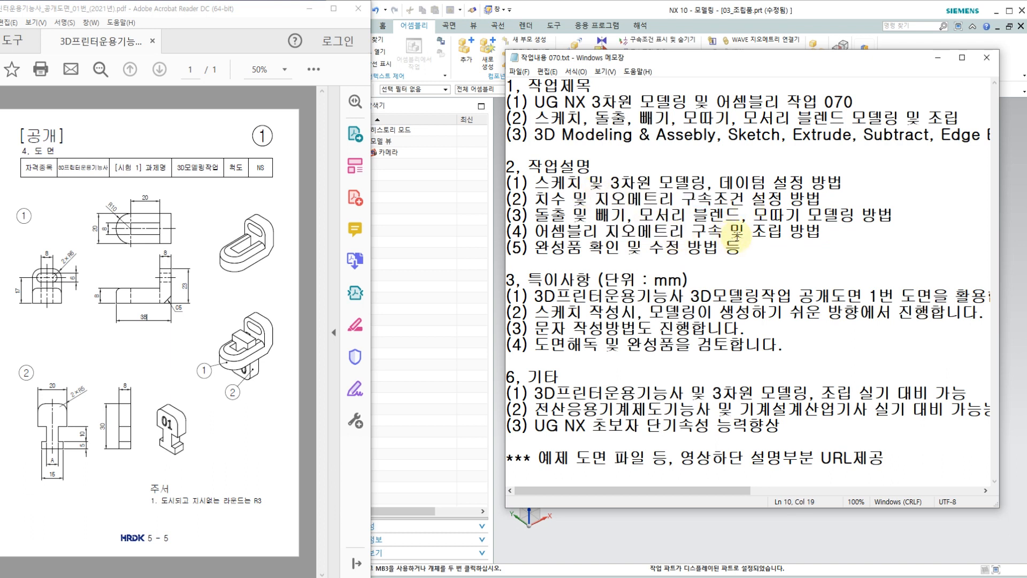
pyautogui.moveTo(728, 232); pyautogui.dragTo(595, 199)
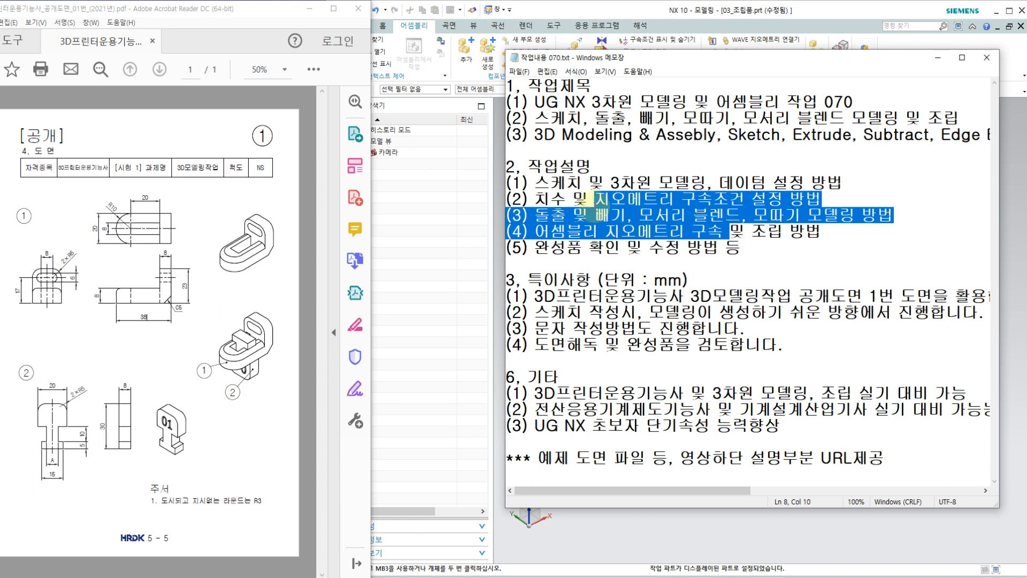
pyautogui.moveTo(535, 297); pyautogui.dragTo(894, 293)
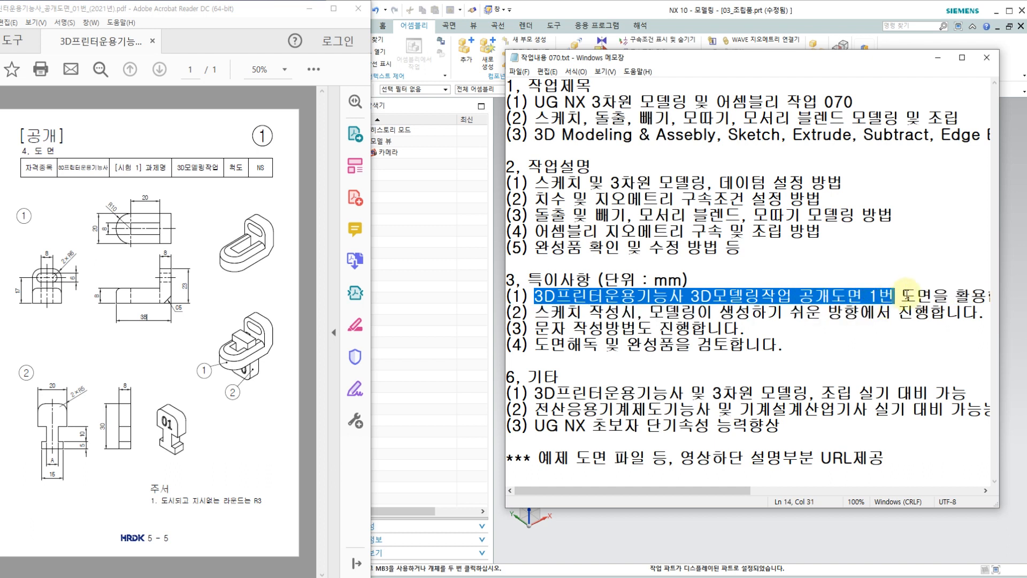
pyautogui.click(905, 293)
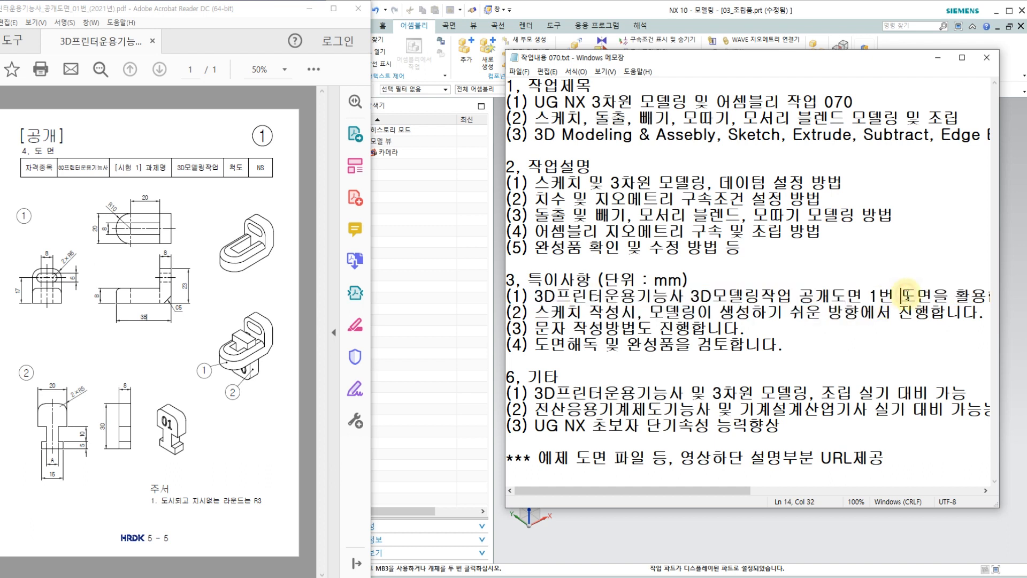
pyautogui.click(938, 59)
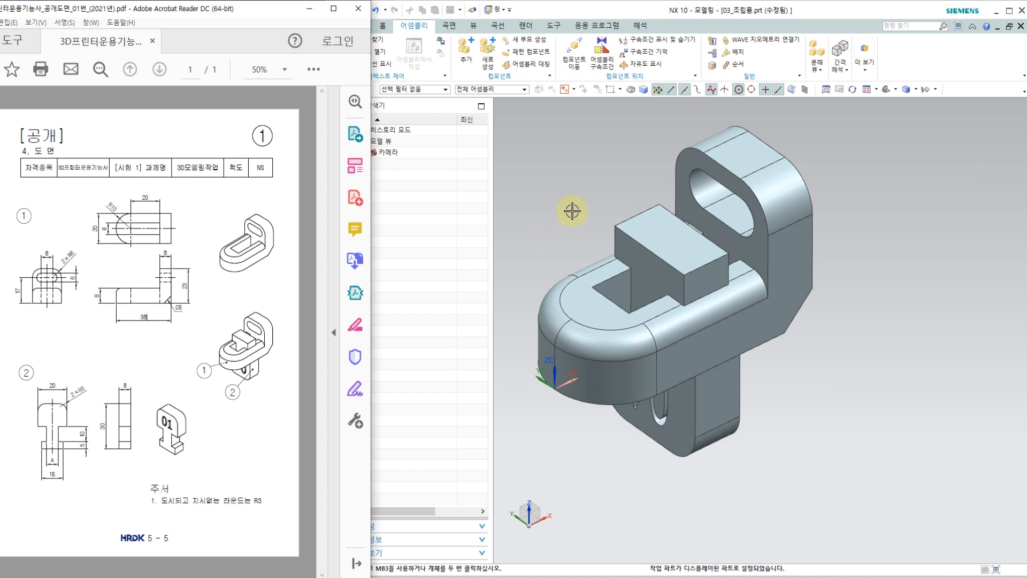